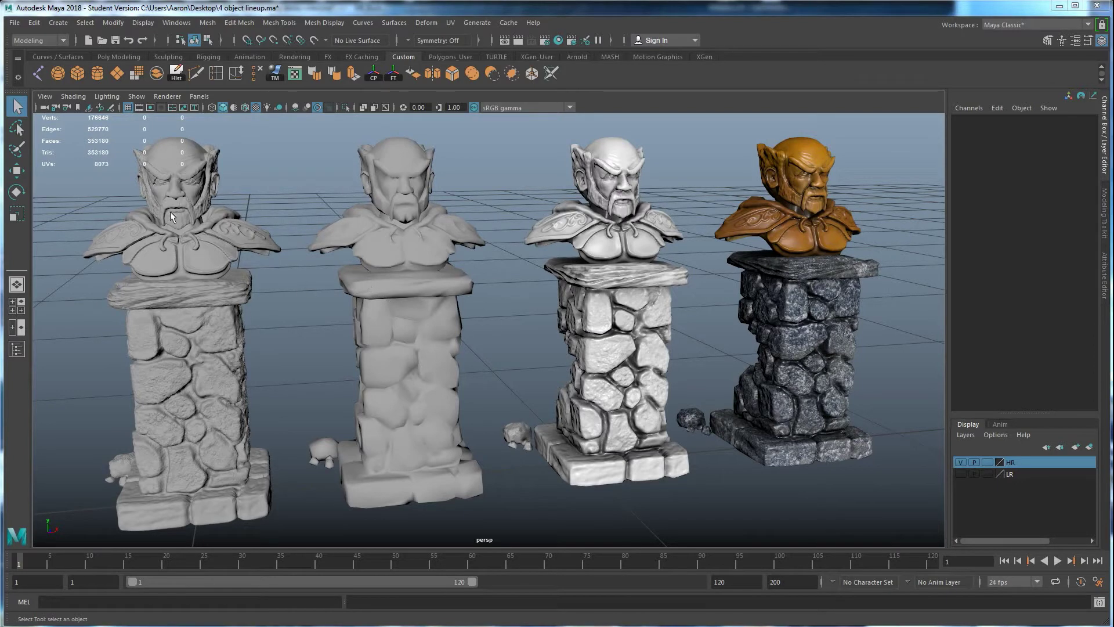
# Inspect the pillars and busts by selecting them in turn, then clear the selection
pyautogui.click(385, 323)
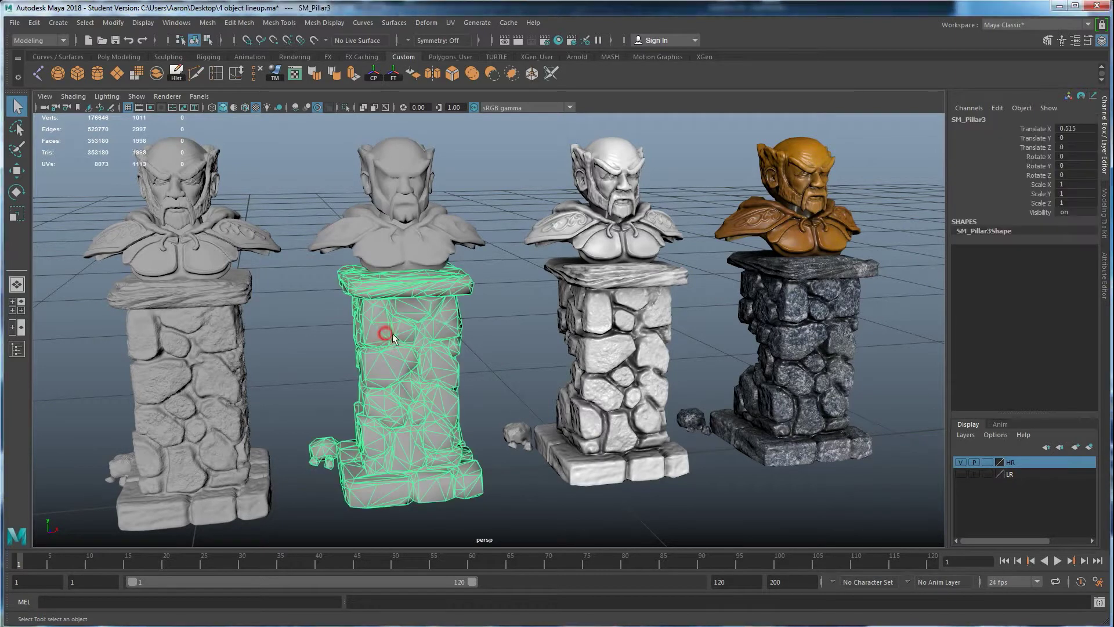
pyautogui.keyDown('shift'); pyautogui.click(626, 343); pyautogui.keyUp('shift')
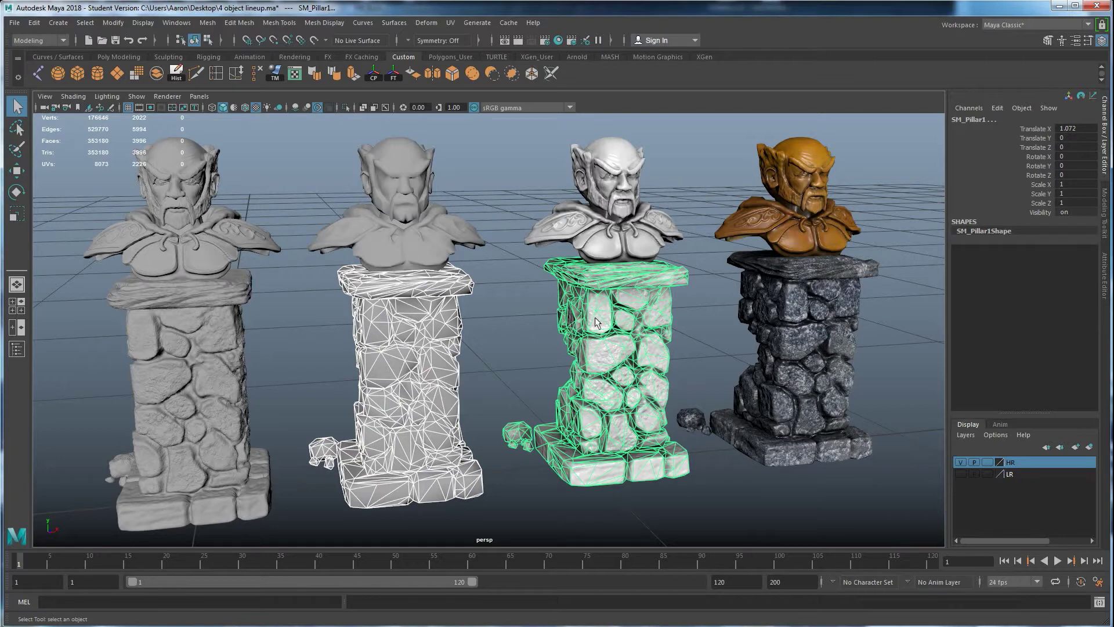
pyautogui.click(522, 324)
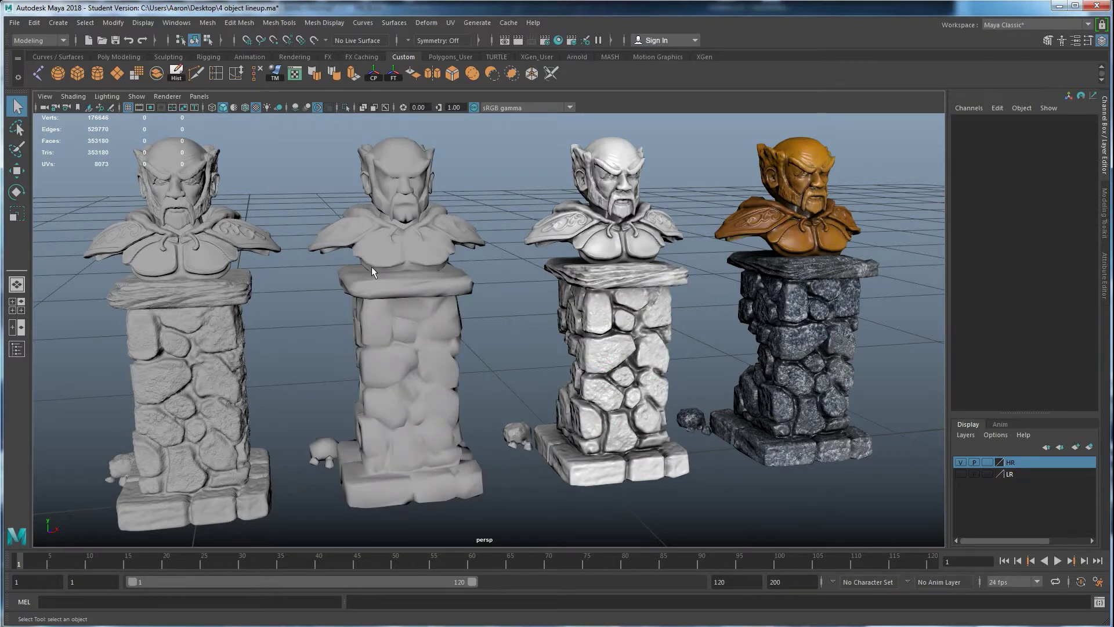
pyautogui.scroll(5, 553, 317)
pyautogui.keyDown('alt'); pyautogui.moveTo(553, 317); pyautogui.dragTo(656, 159); pyautogui.keyUp('alt')
pyautogui.keyDown('alt'); pyautogui.moveTo(342, 164); pyautogui.dragTo(427, 188); pyautogui.keyUp('alt')
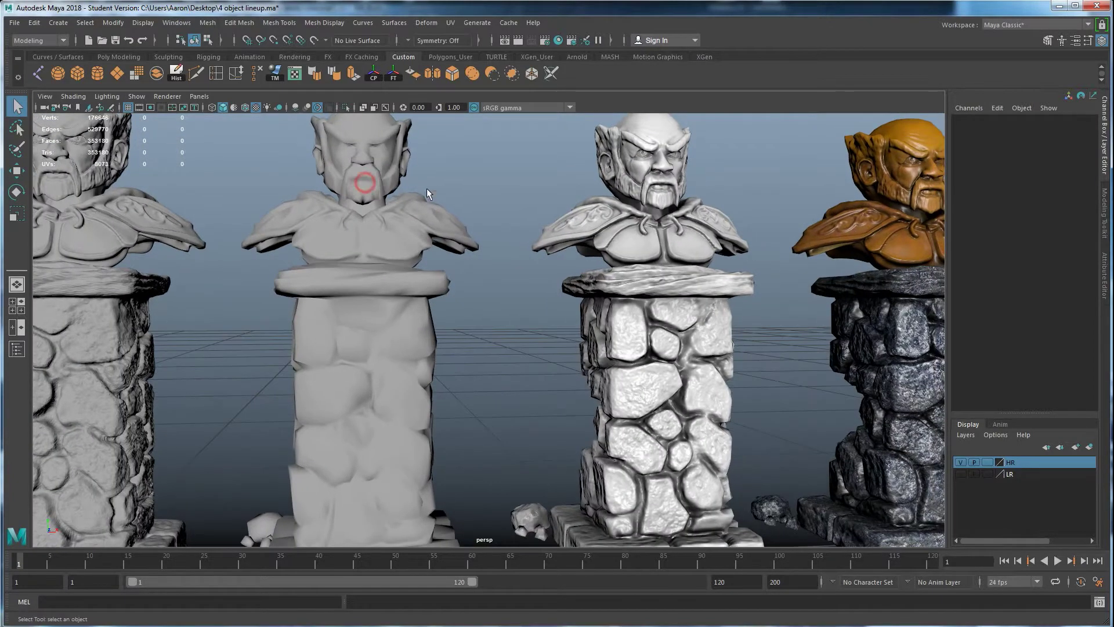
pyautogui.moveTo(454, 256); pyautogui.dragTo(541, 379)
pyautogui.click(505, 196)
# Examine the central bust and pedestal, then pull back to show all four busts
pyautogui.scroll(5, 541, 379)
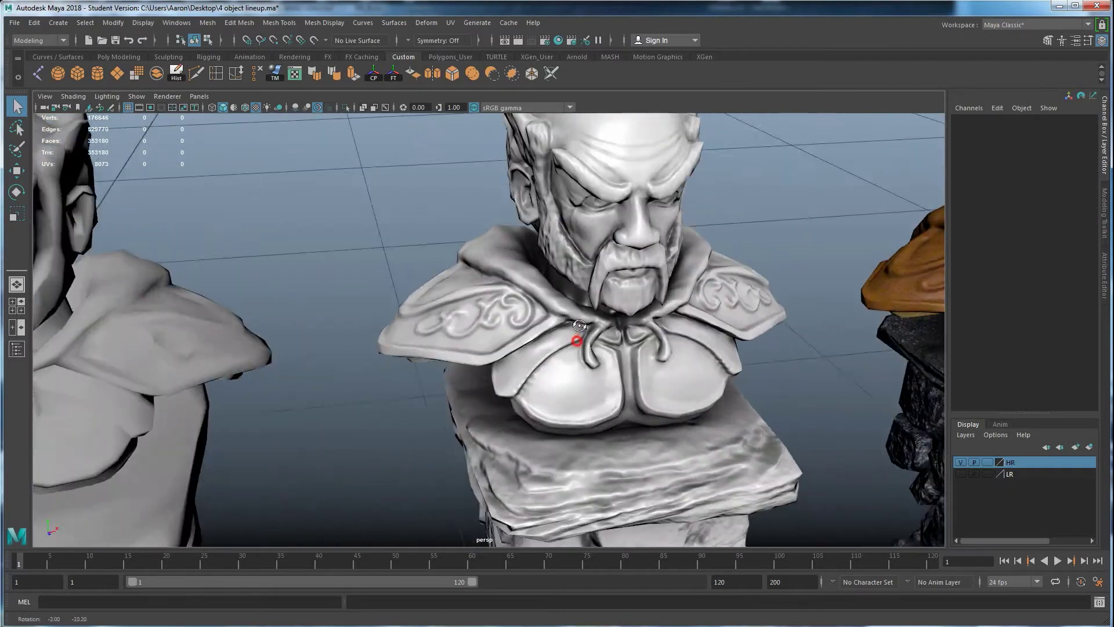
pyautogui.keyDown('alt'); pyautogui.moveTo(557, 298); pyautogui.dragTo(618, 346); pyautogui.keyUp('alt')
pyautogui.keyDown('alt'); pyautogui.moveTo(618, 346); pyautogui.dragTo(554, 335, button='middle'); pyautogui.keyUp('alt')
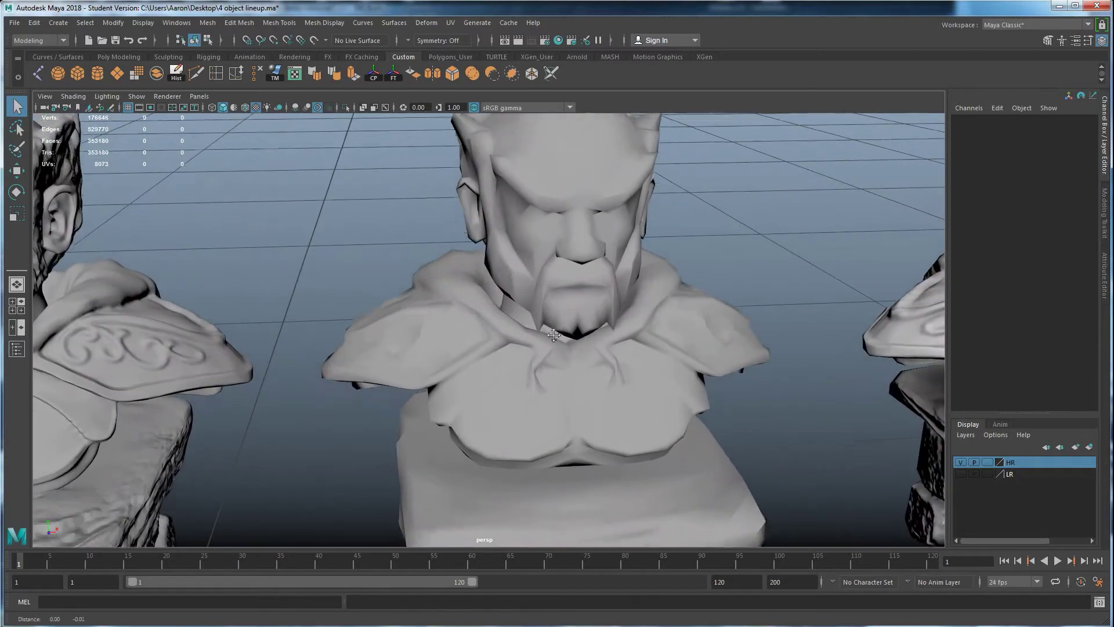
pyautogui.moveTo(385, 209); pyautogui.dragTo(609, 525)
pyautogui.click(755, 275)
pyautogui.scroll(-5, 667, 343)
pyautogui.keyDown('alt'); pyautogui.moveTo(668, 343); pyautogui.dragTo(618, 383); pyautogui.keyUp('alt')
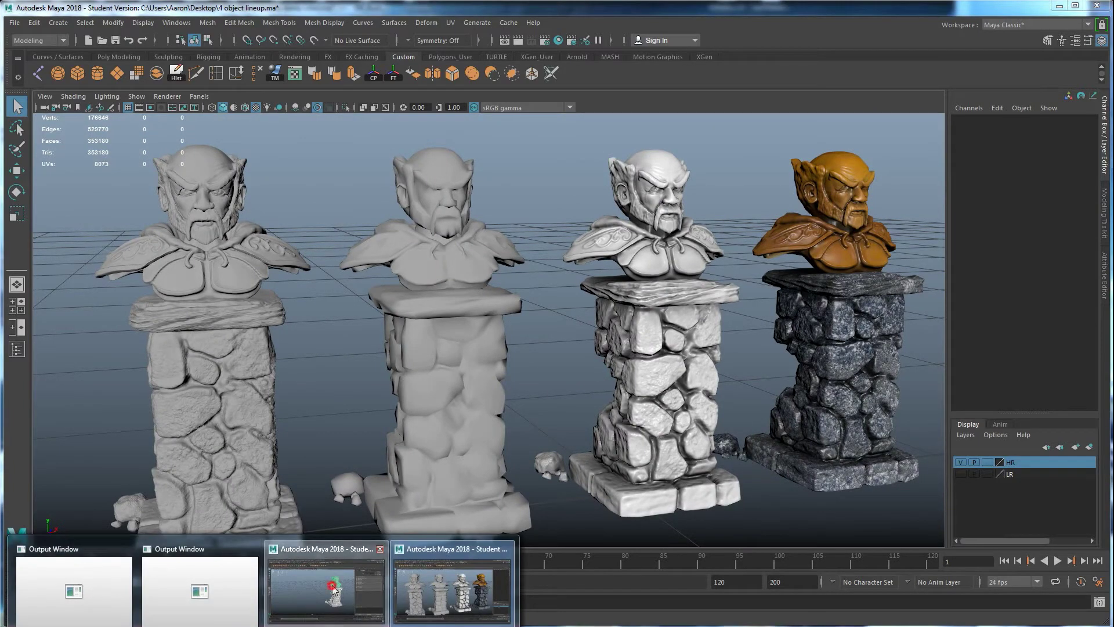
# Switch to the baking demo scene and close the UV Editor and UV Toolkit
pyautogui.click(332, 583)
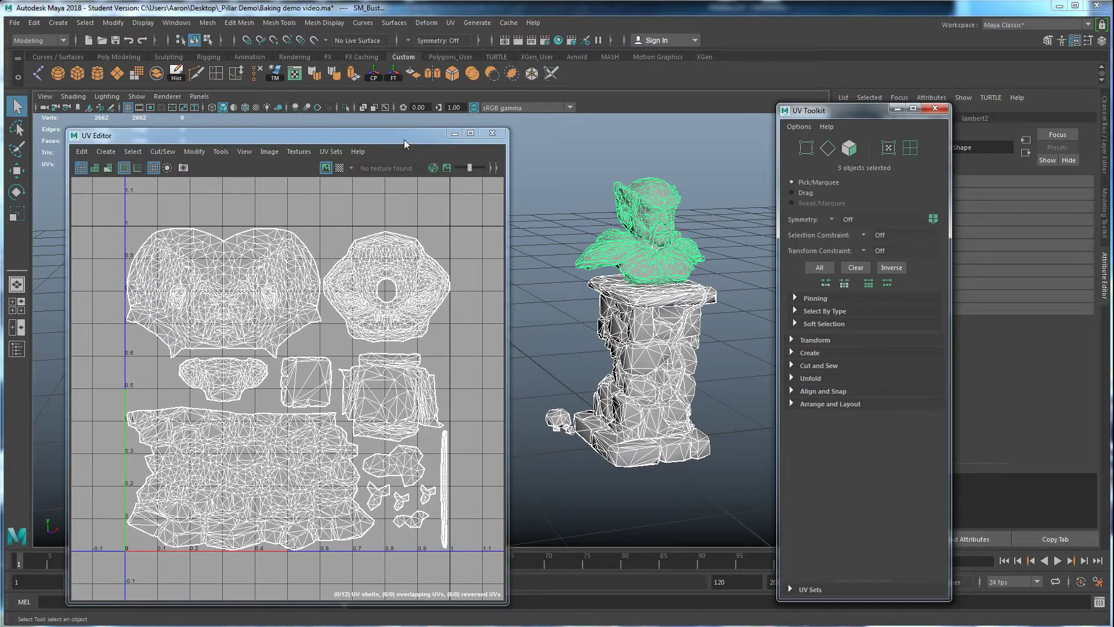
pyautogui.click(492, 133)
pyautogui.keyDown('alt'); pyautogui.moveTo(477, 327); pyautogui.dragTo(351, 319); pyautogui.keyUp('alt')
pyautogui.hotkey('ctrl', 'a')
pyautogui.keyDown('alt'); pyautogui.moveTo(482, 346); pyautogui.dragTo(464, 350); pyautogui.keyUp('alt')
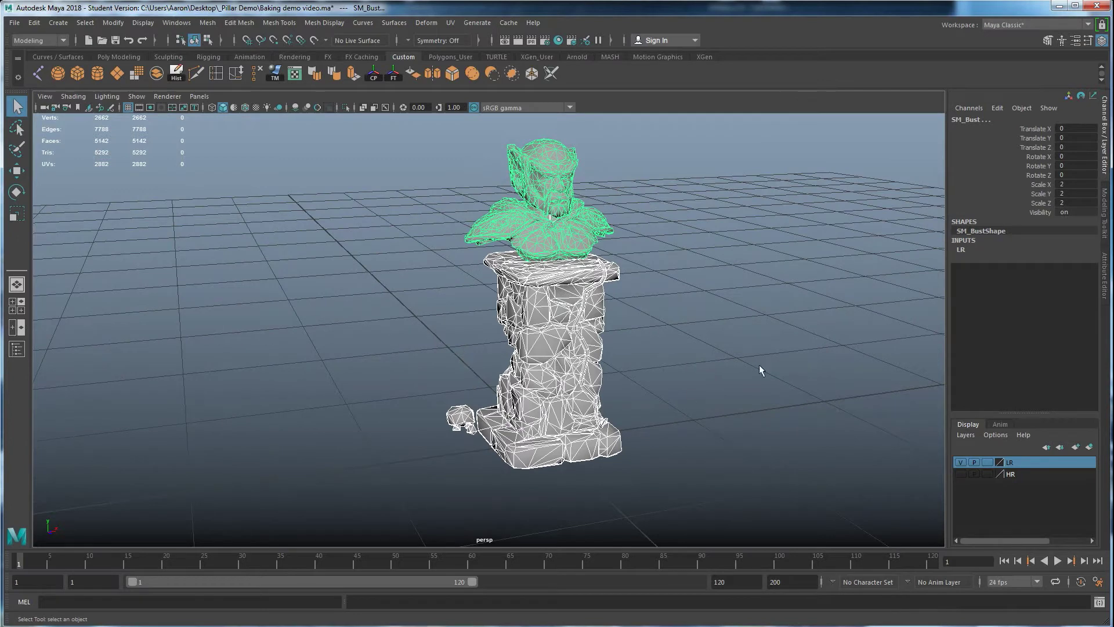
# Compare the LR and HR layers, ending with LR visible and HR hidden
pyautogui.click(961, 462)
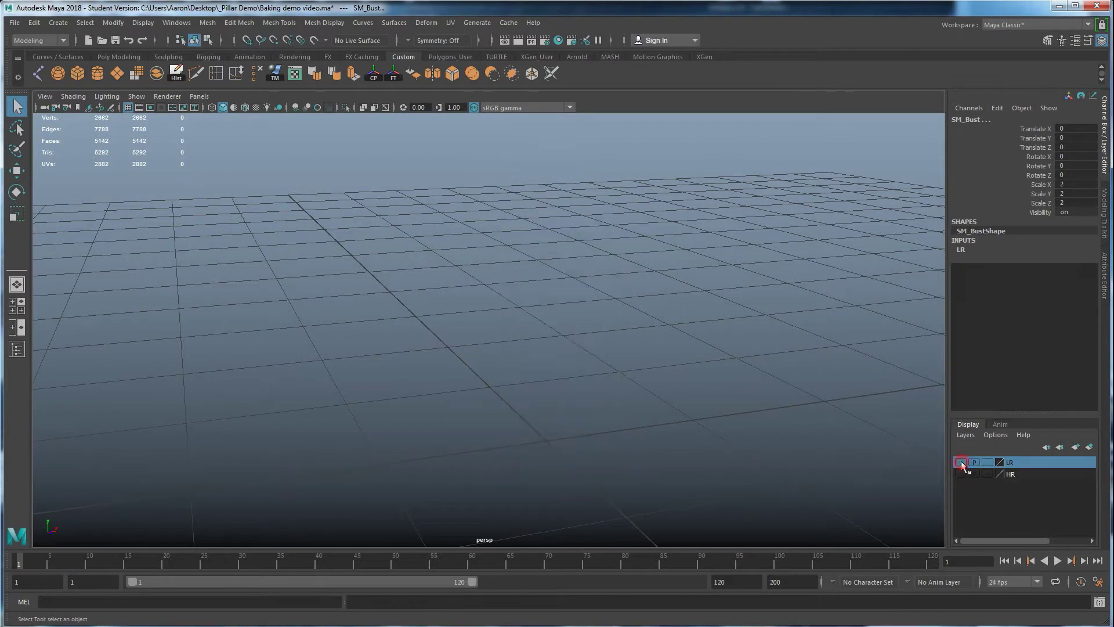
pyautogui.click(961, 474)
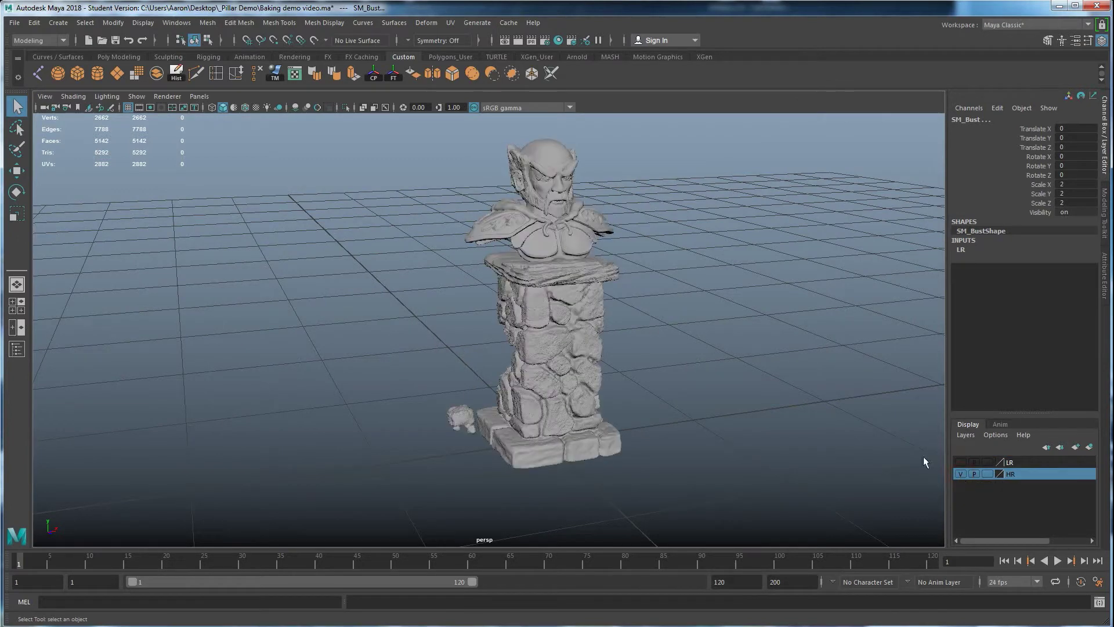
pyautogui.click(961, 462)
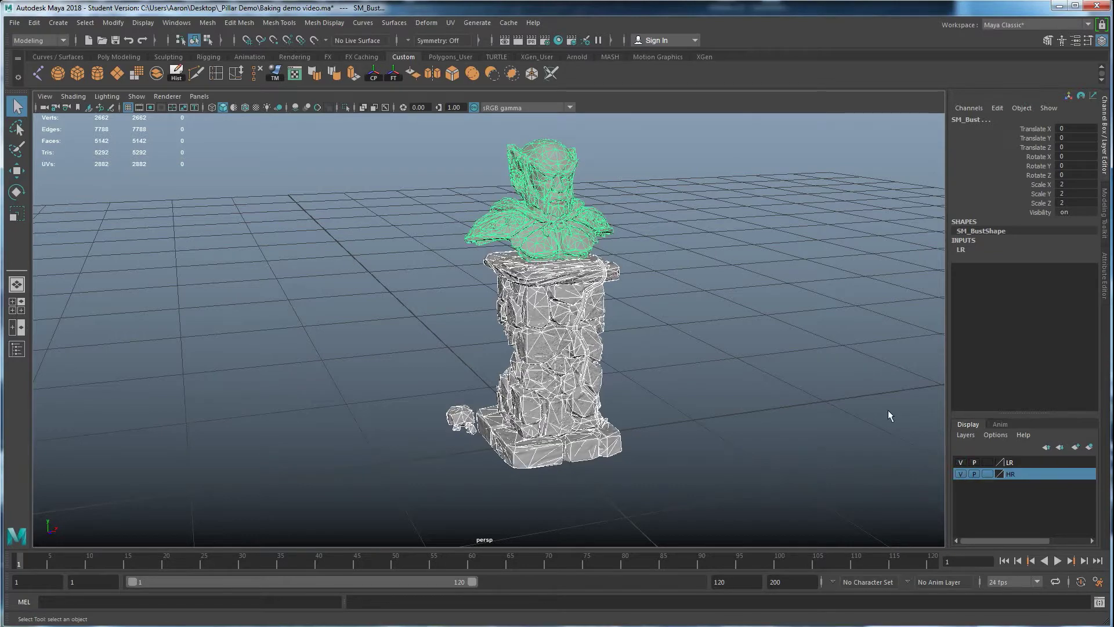
pyautogui.click(677, 281)
pyautogui.keyDown('alt'); pyautogui.moveTo(689, 346); pyautogui.dragTo(685, 377); pyautogui.keyUp('alt')
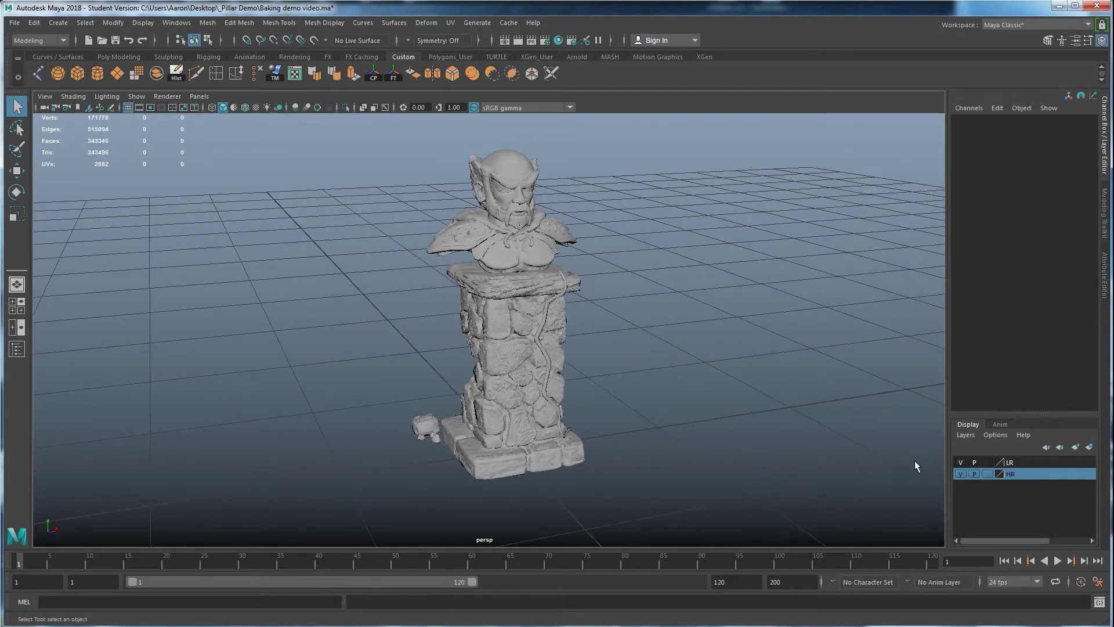
pyautogui.click(961, 474)
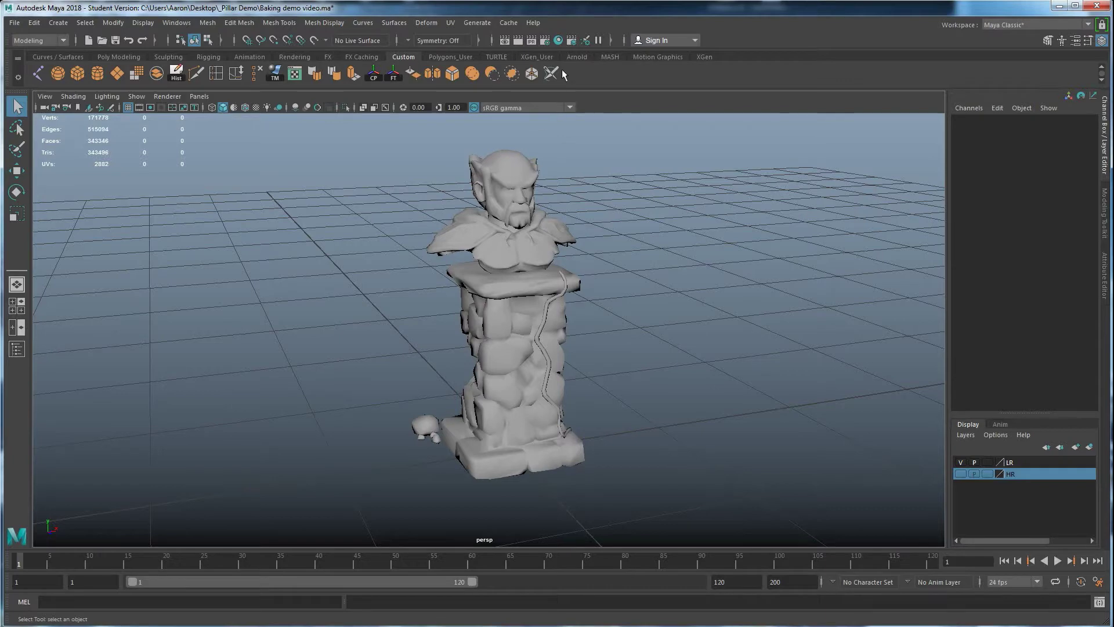
# Check the renderer list in Render Settings and test-render the current frame with Maya Software
pyautogui.click(547, 42)
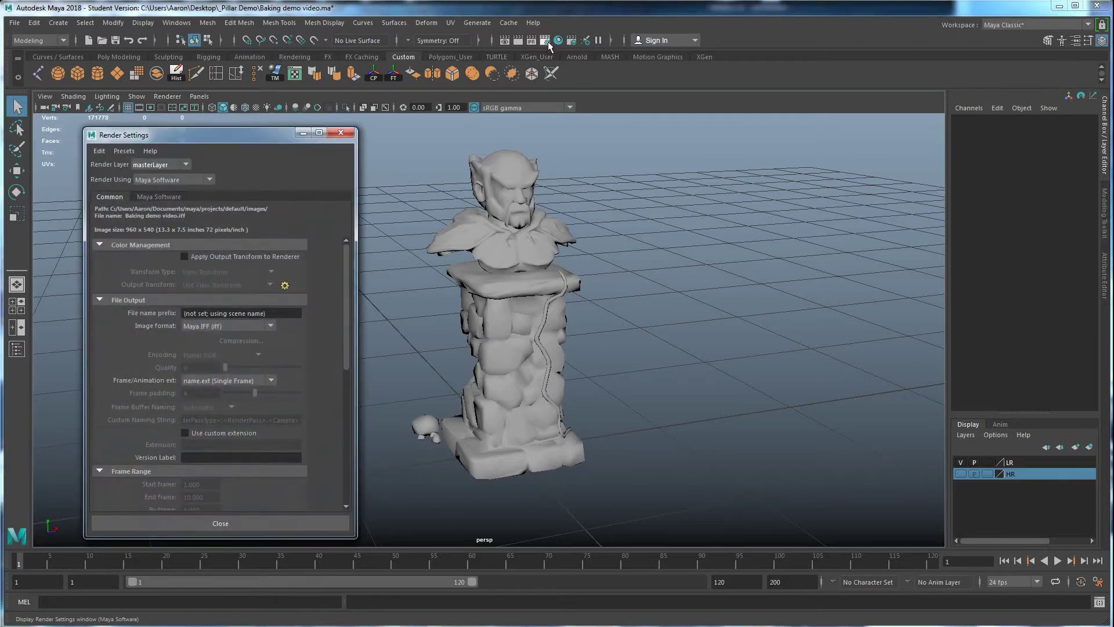
pyautogui.click(208, 179)
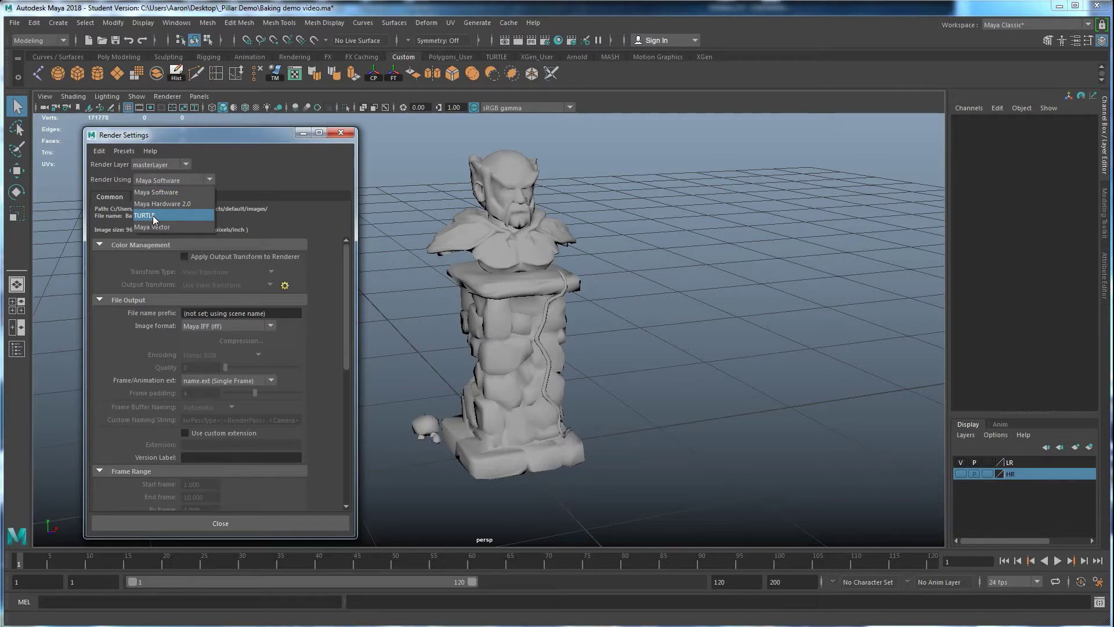
pyautogui.click(261, 146)
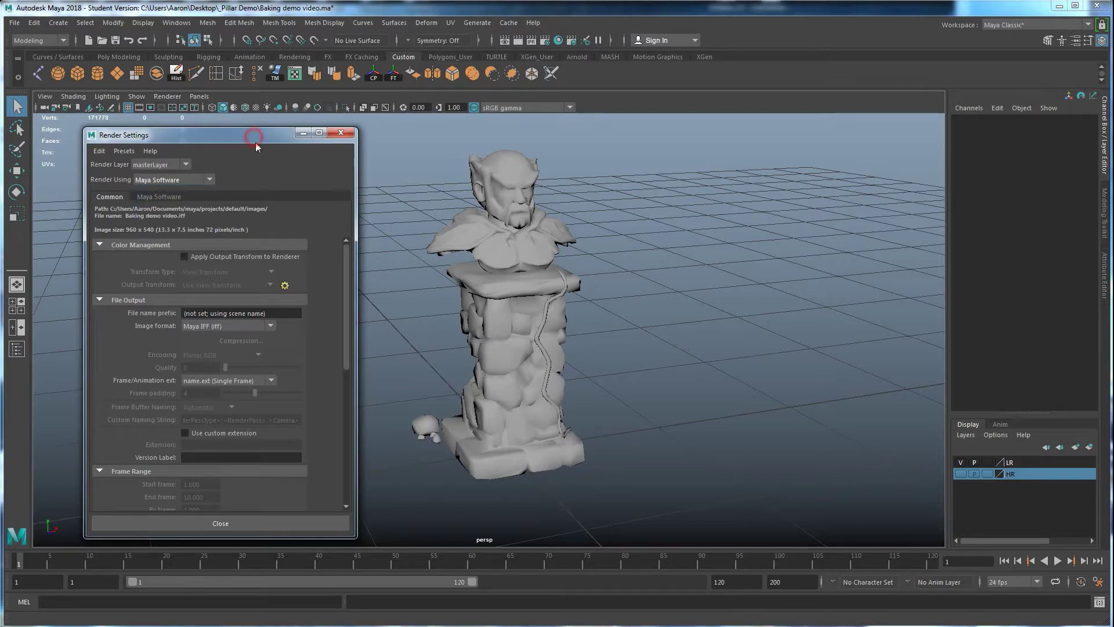
pyautogui.click(518, 40)
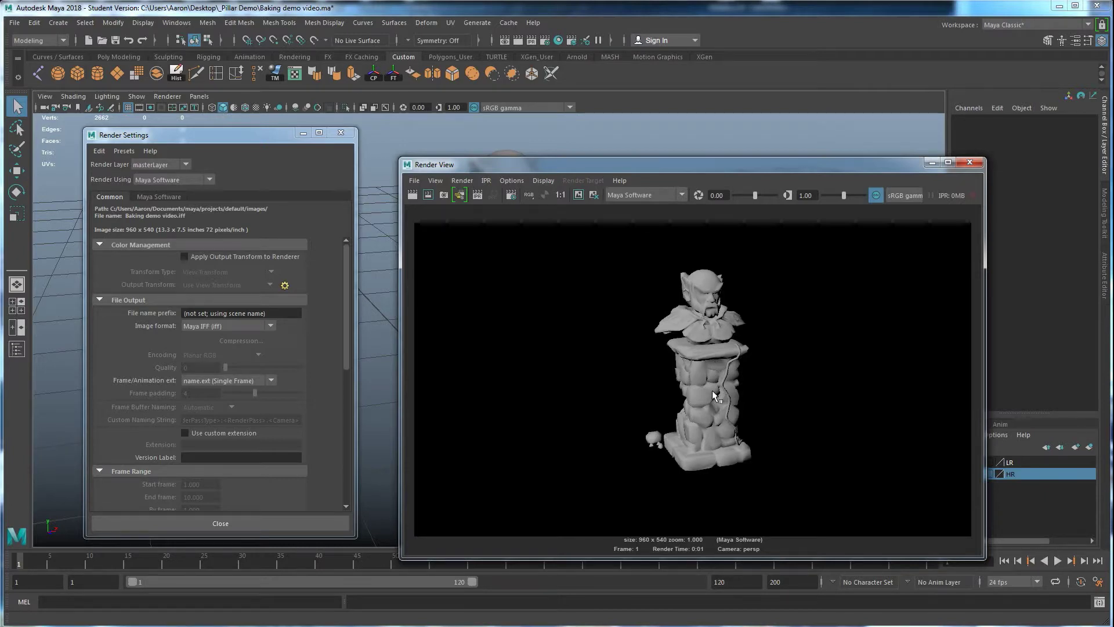
pyautogui.click(970, 163)
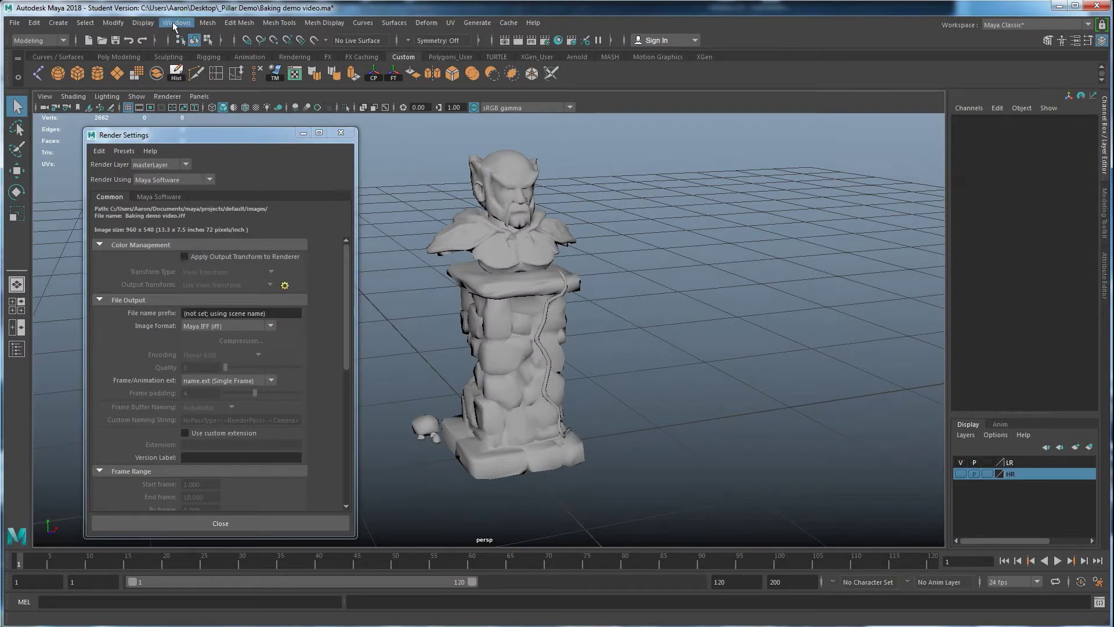
pyautogui.click(174, 25)
pyautogui.moveTo(204, 135)
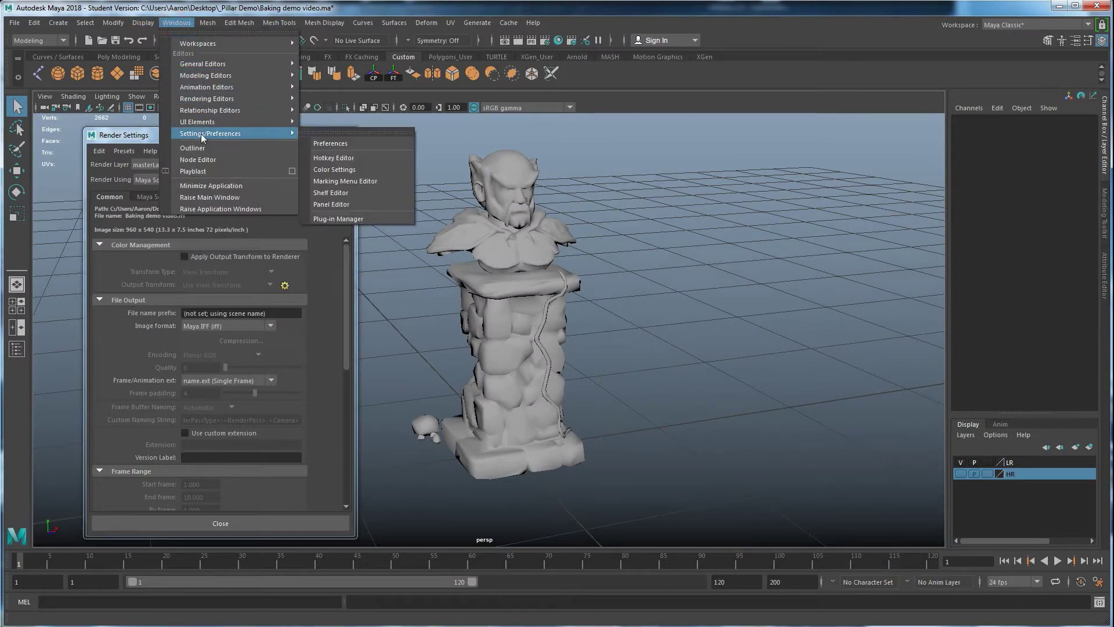
pyautogui.click(330, 220)
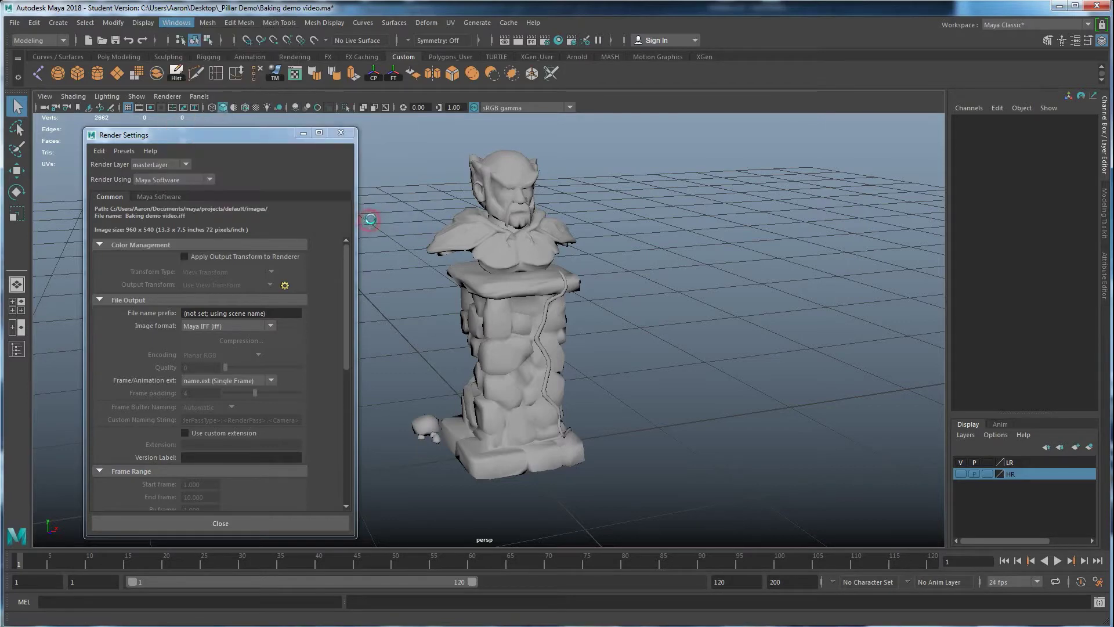
pyautogui.scroll(-10, 386, 342)
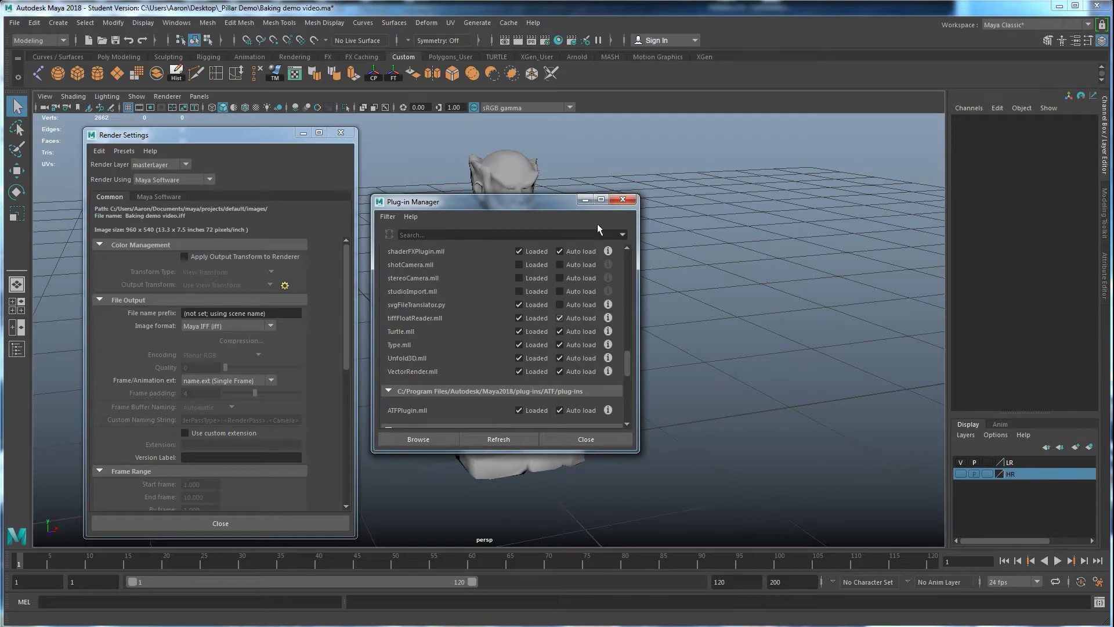
pyautogui.click(624, 203)
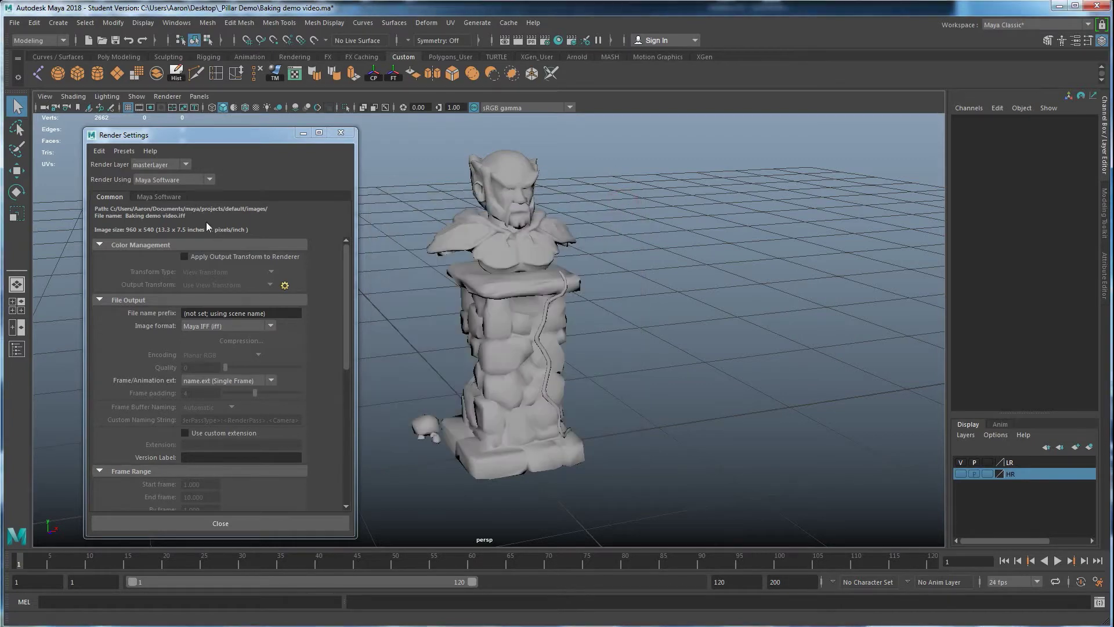
# Set Render Using to TURTLE, keep the Gauss anti-aliasing filter, and view its Baking settings
pyautogui.click(208, 180)
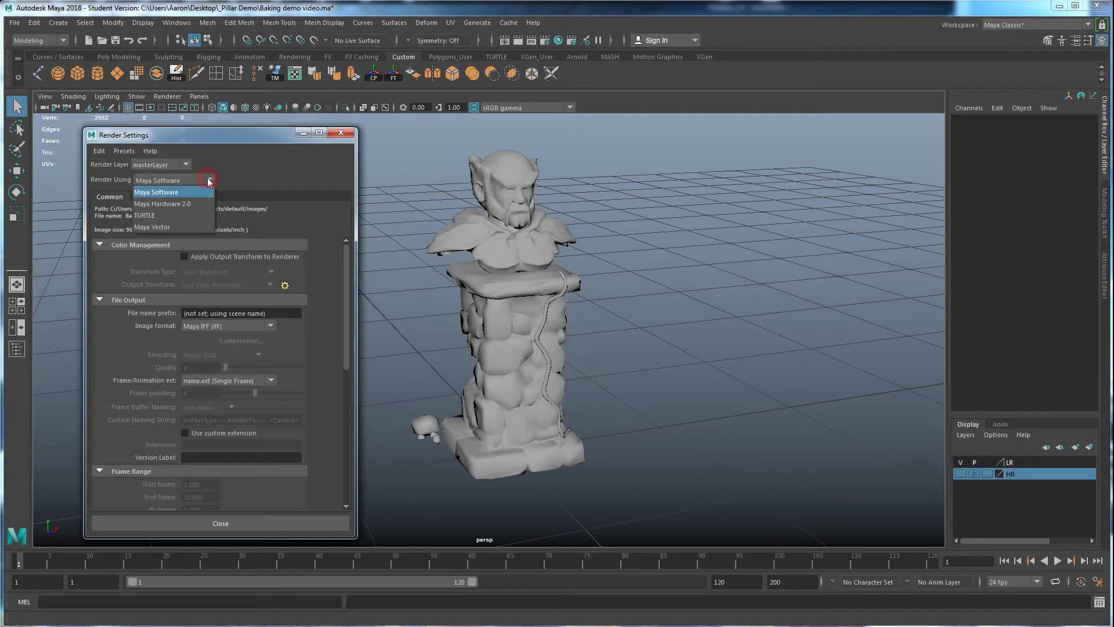
pyautogui.click(161, 214)
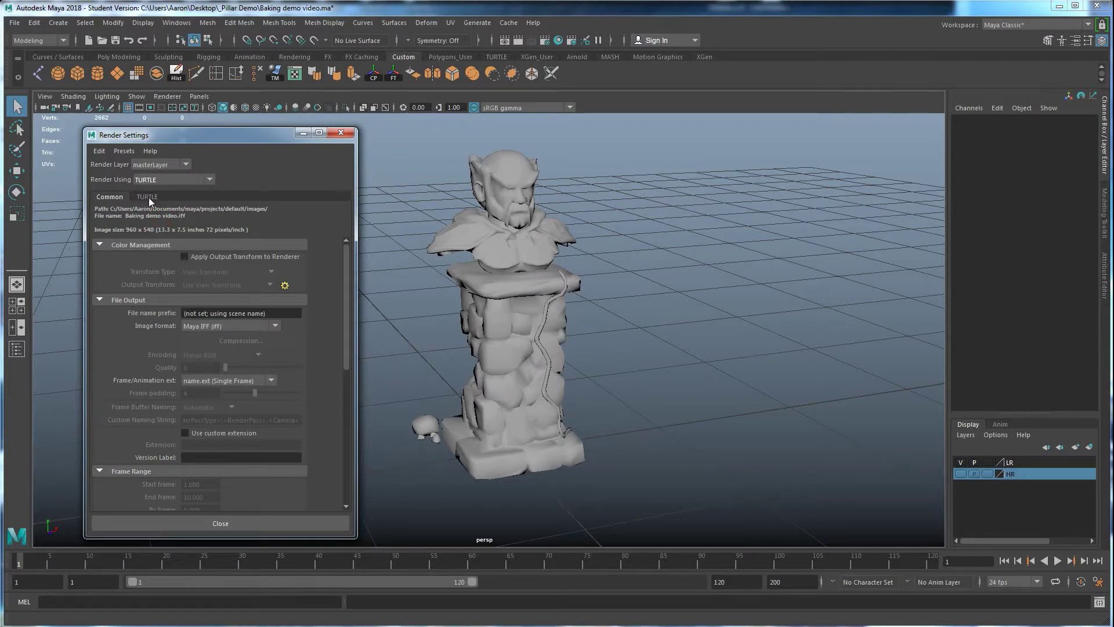
pyautogui.click(152, 197)
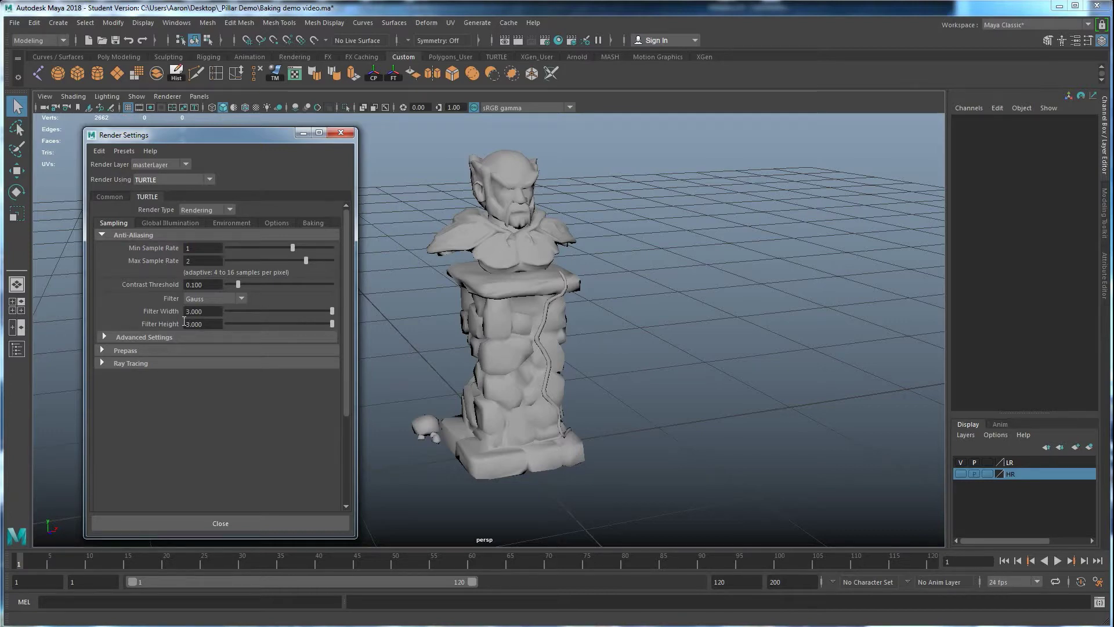
pyautogui.click(240, 299)
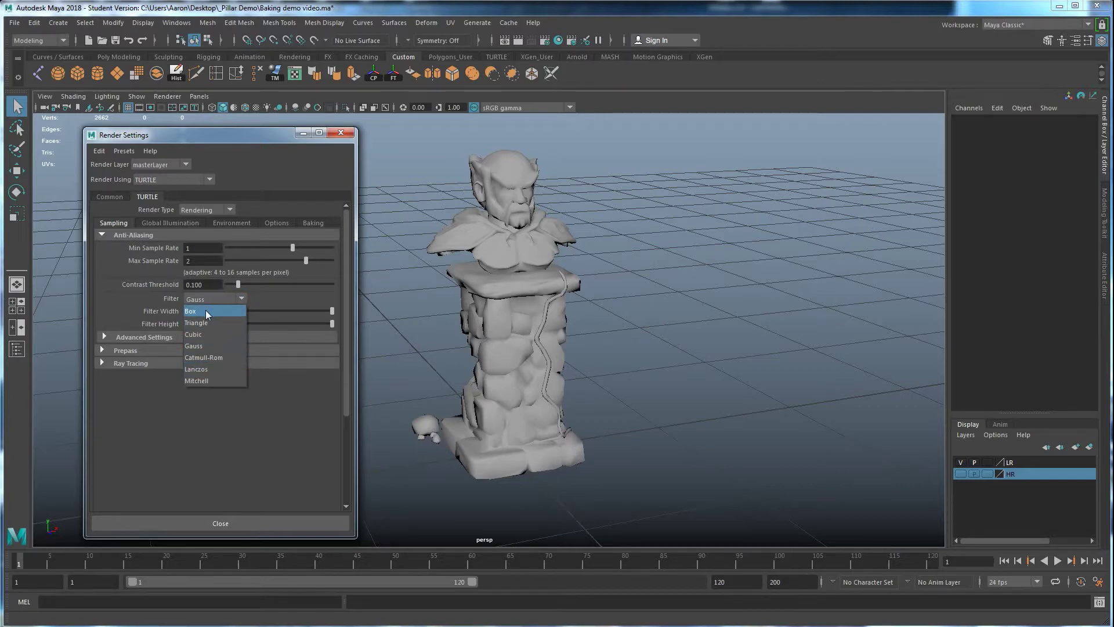
pyautogui.press('Escape')
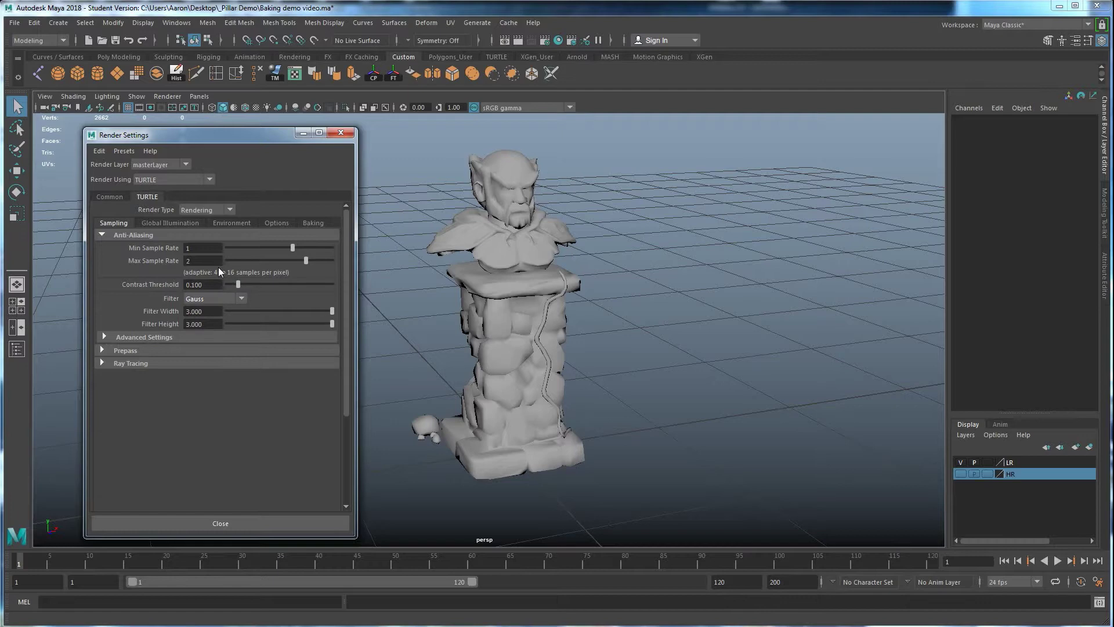
pyautogui.click(313, 224)
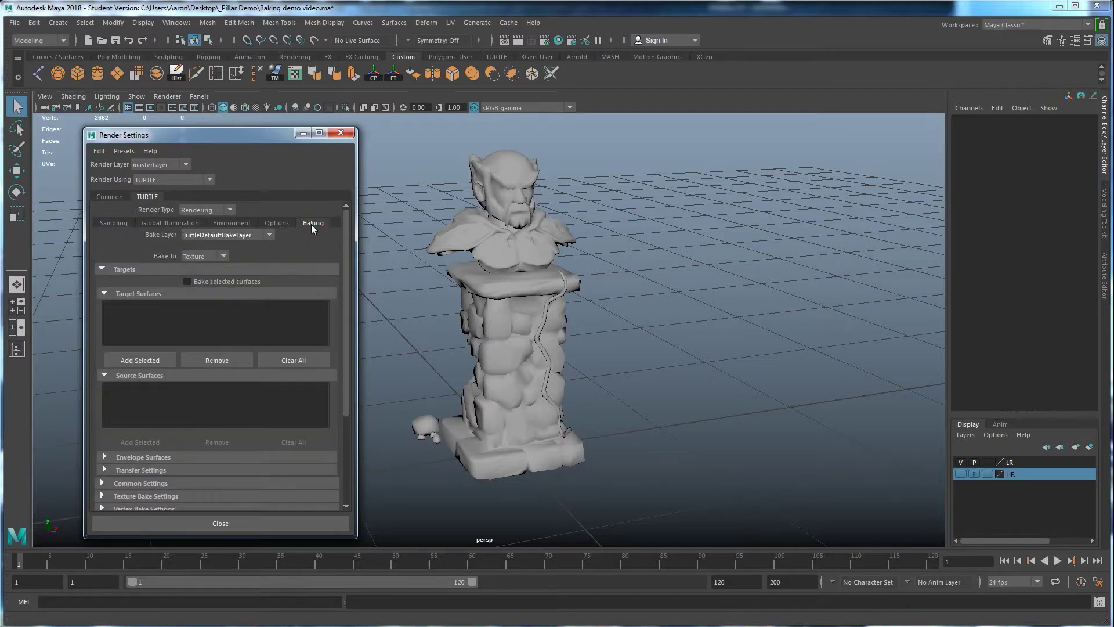
# Set the TURTLE render type to Baking and select the low-res bust
pyautogui.click(228, 210)
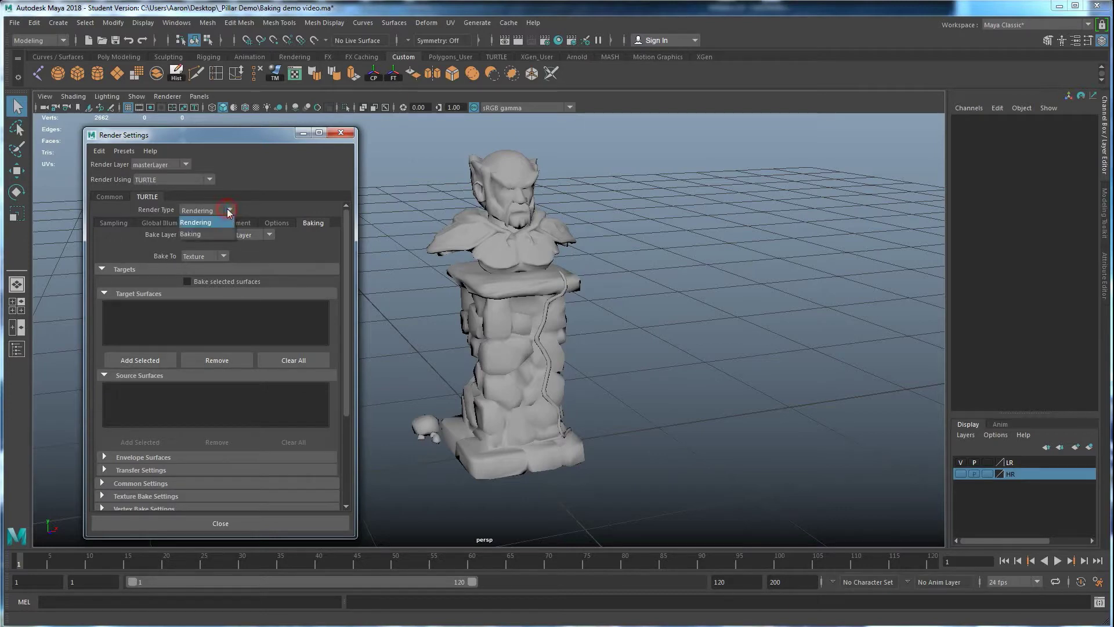
pyautogui.click(207, 233)
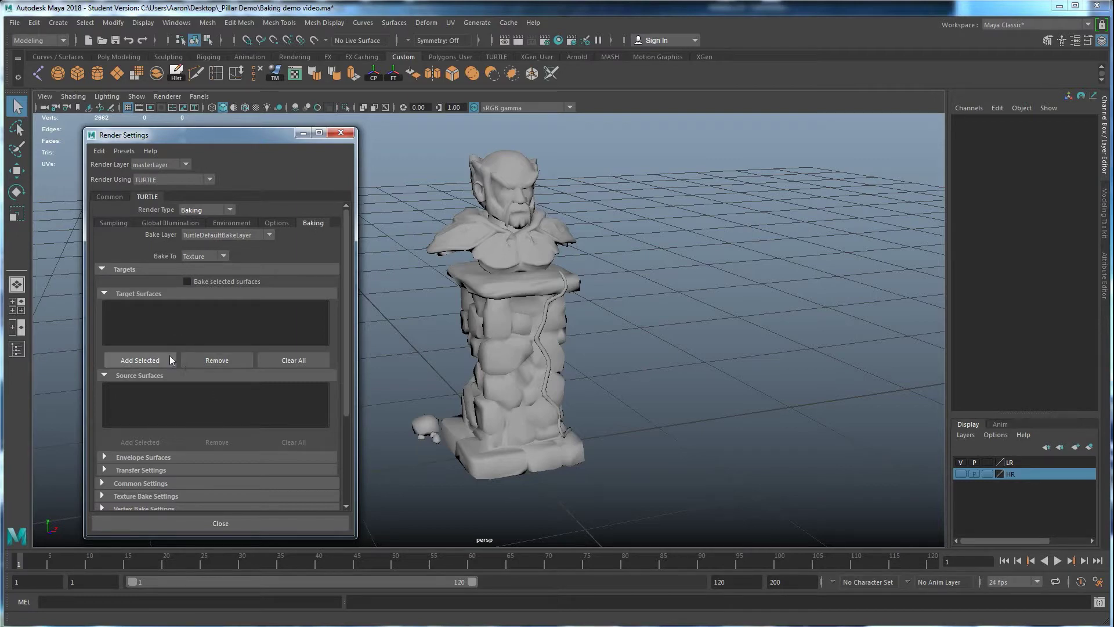
pyautogui.click(453, 232)
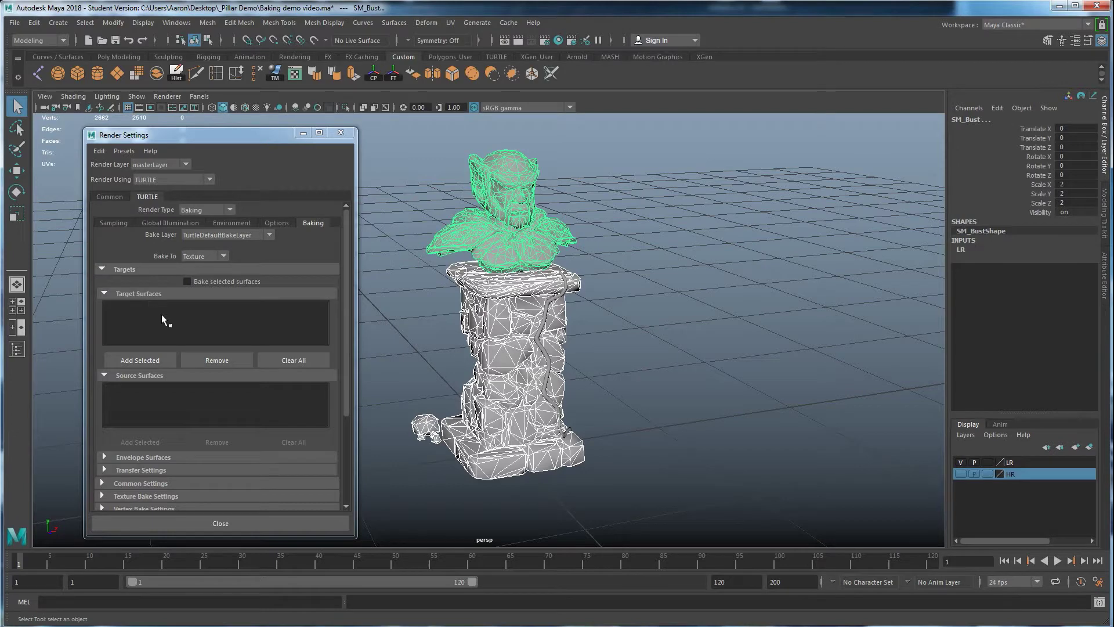
# Move the vine right off the pillar to Translate X 3.153 and deselect it
pyautogui.click(547, 322)
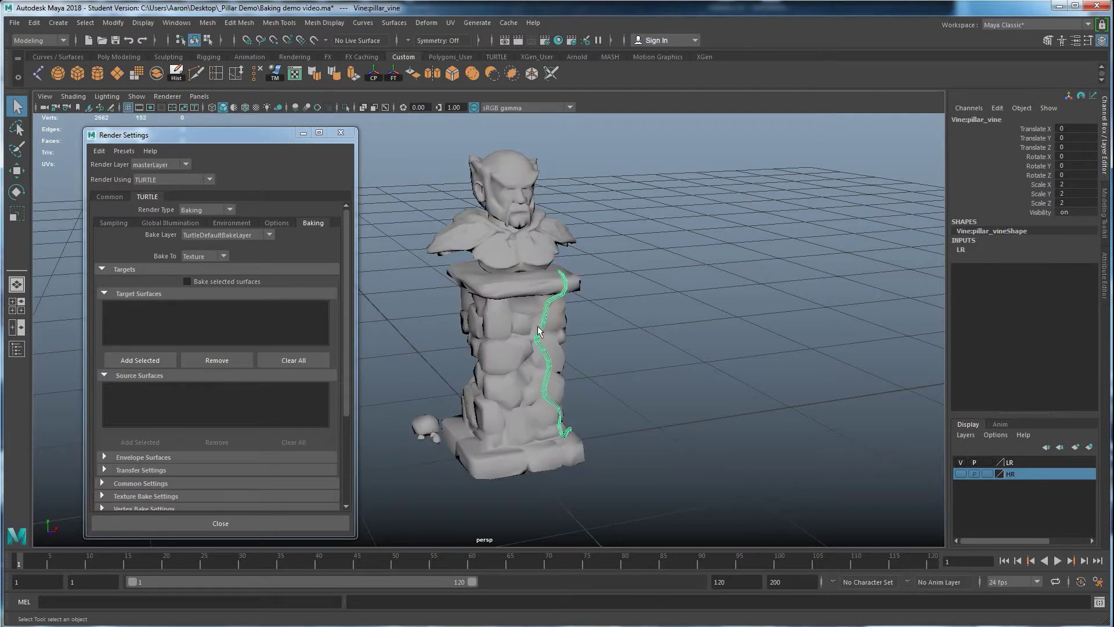
pyautogui.scroll(-2, 587, 353)
pyautogui.press('w')
pyautogui.moveTo(558, 412); pyautogui.dragTo(868, 368)
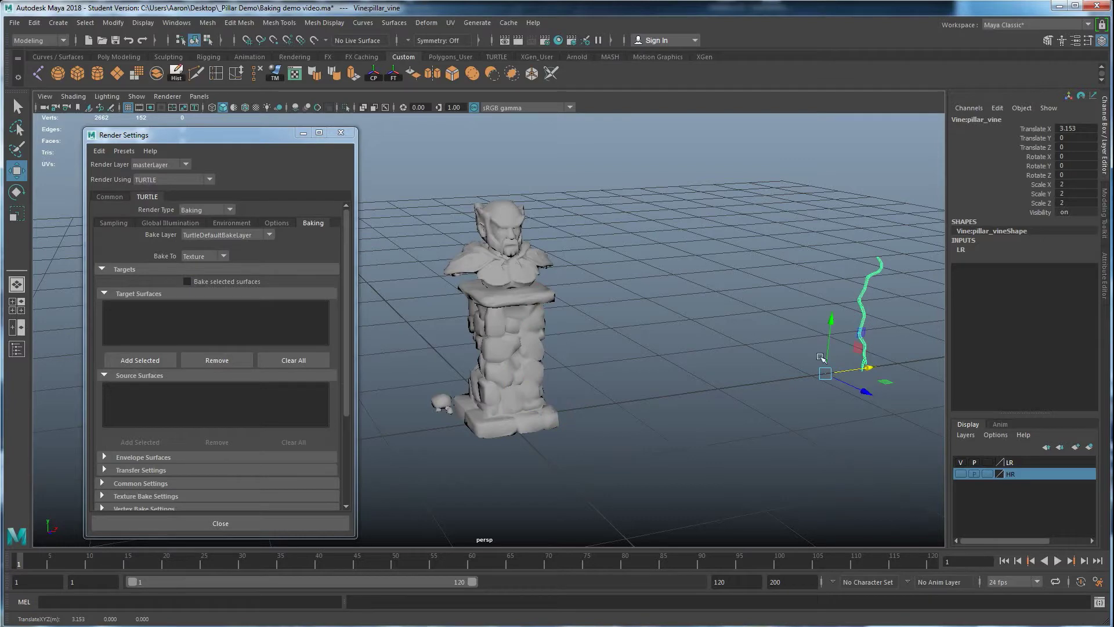
pyautogui.click(604, 366)
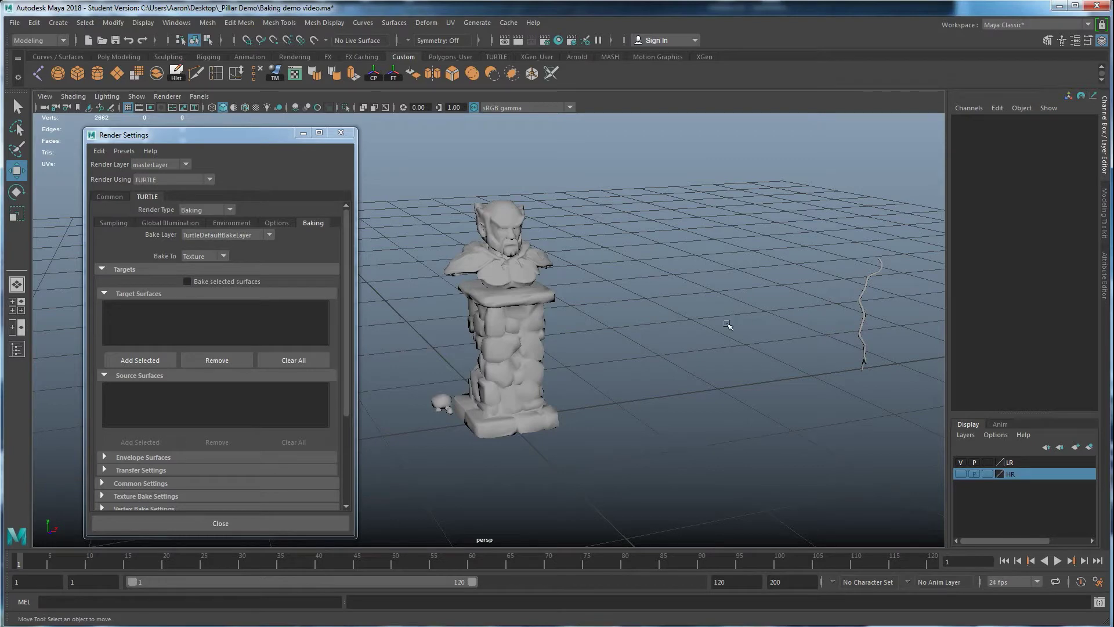
pyautogui.scroll(3, 457, 340)
pyautogui.scroll(2, 457, 341)
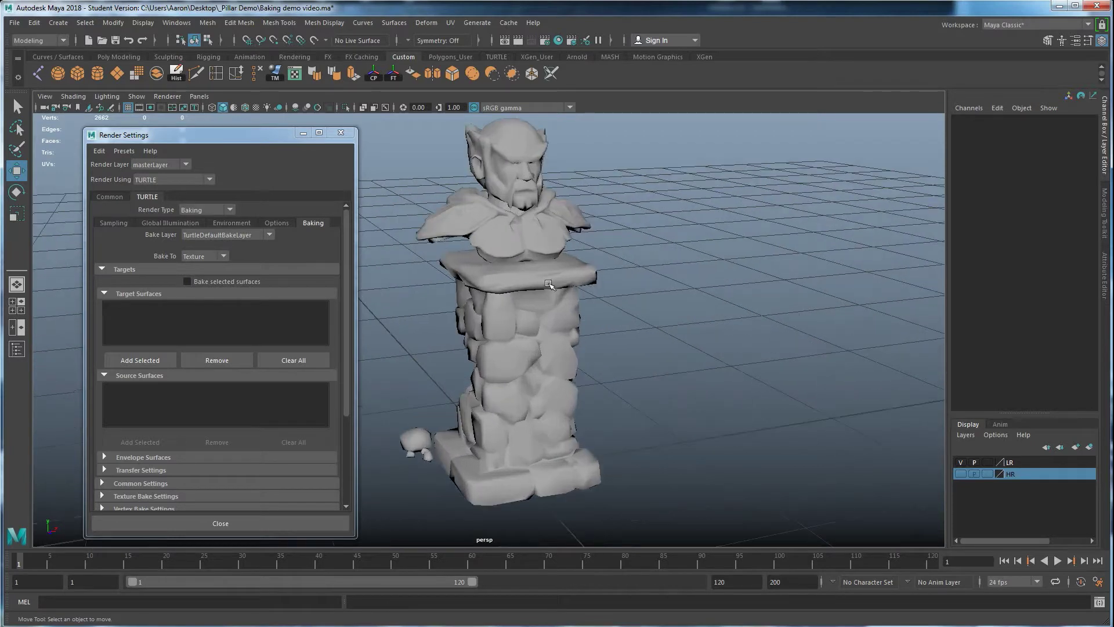
# Add the low-res bust as a bake target and strip the Vine: prefix from the pillar's name
pyautogui.click(485, 191)
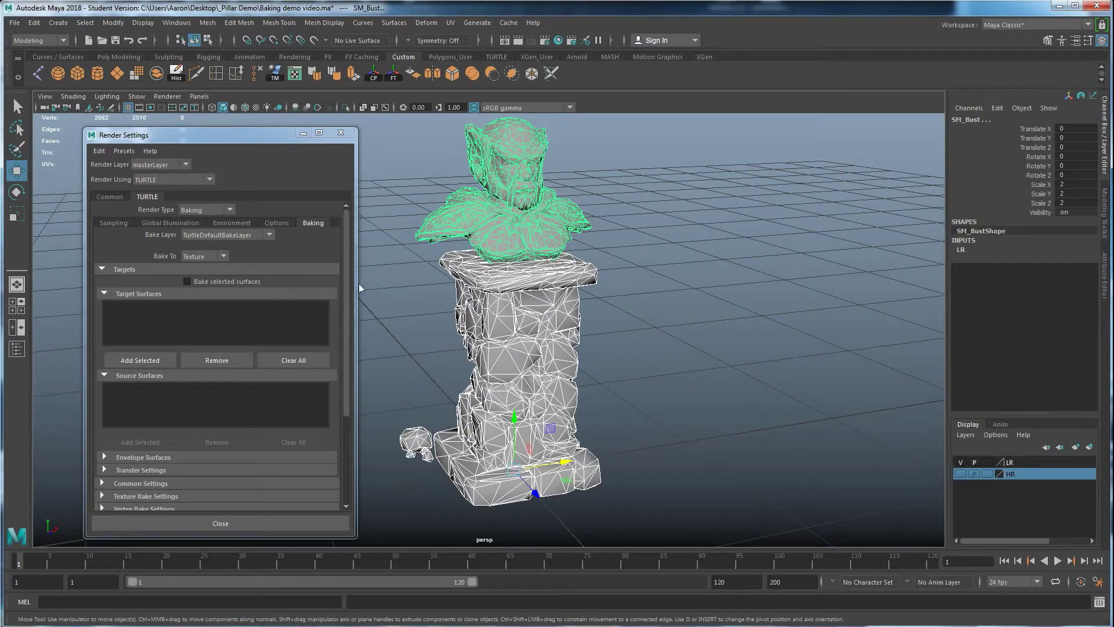
pyautogui.click(138, 361)
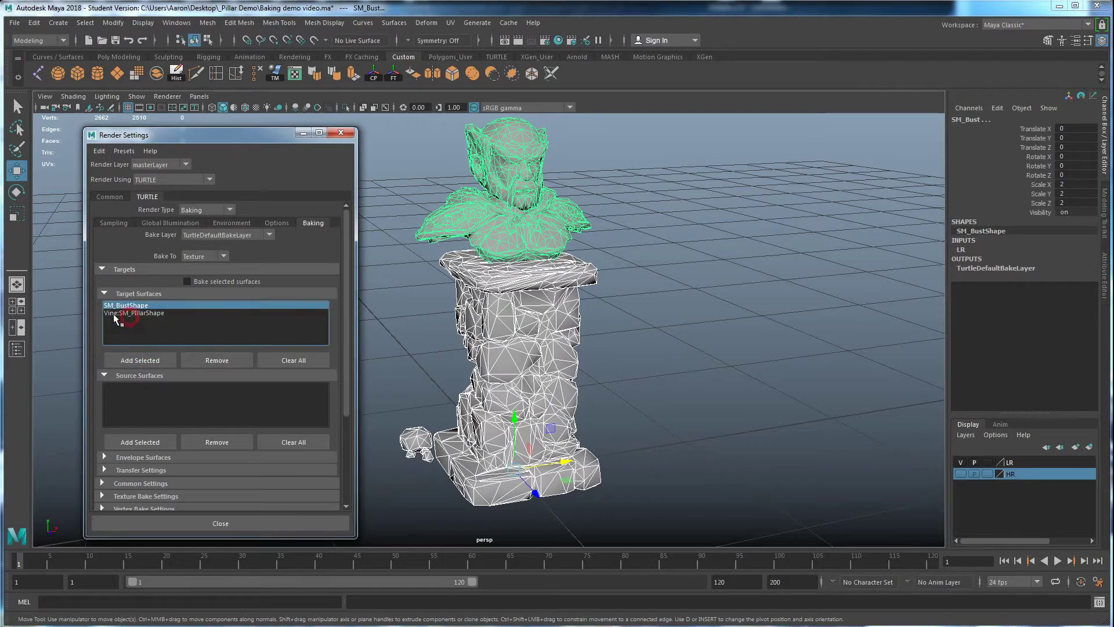
pyautogui.click(490, 316)
pyautogui.doubleClick(995, 119)
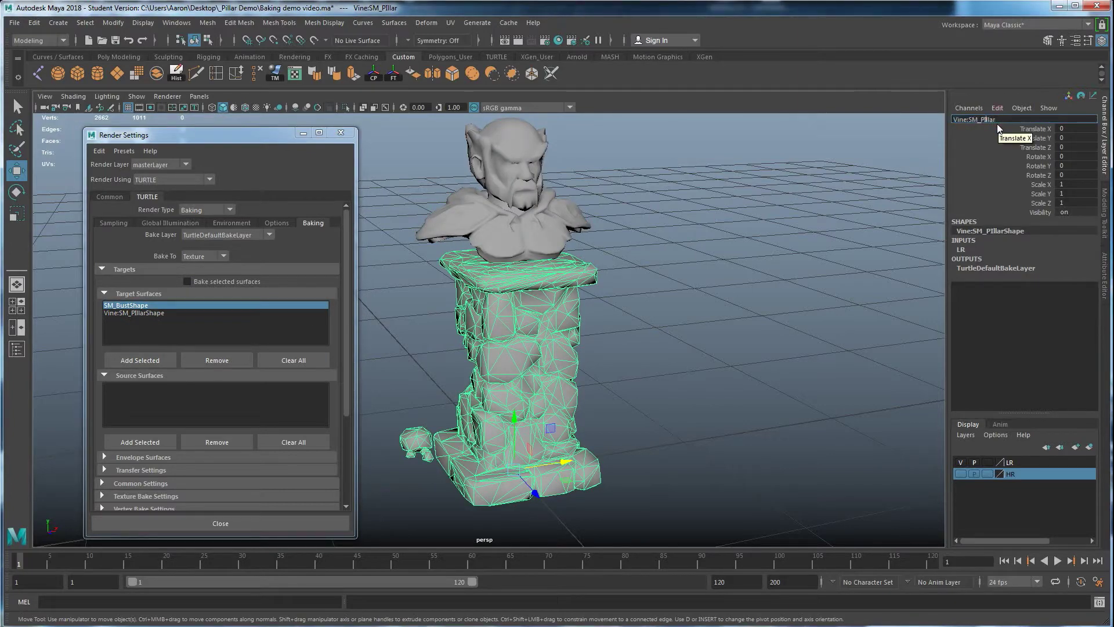
pyautogui.press('BackSpace')
pyautogui.press('BackSpace')
pyautogui.press('BackSpace')
pyautogui.press('BackSpace')
pyautogui.press('BackSpace')
pyautogui.press('Return')
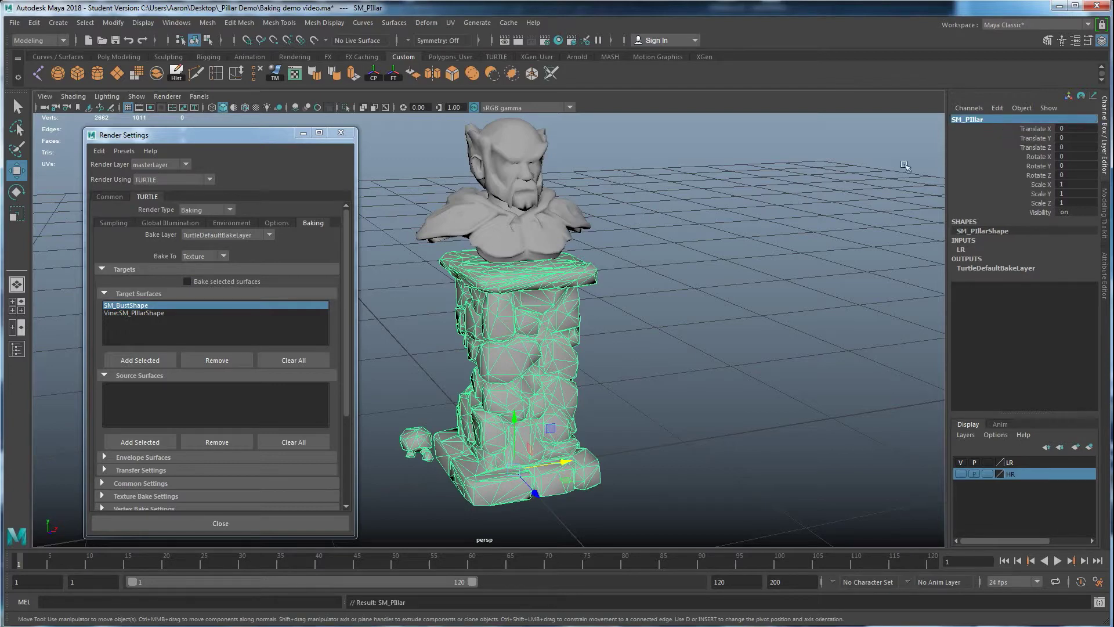
# Correct the misspelled pillar name to SM_Pillar
pyautogui.doubleClick(974, 120)
pyautogui.click(974, 119)
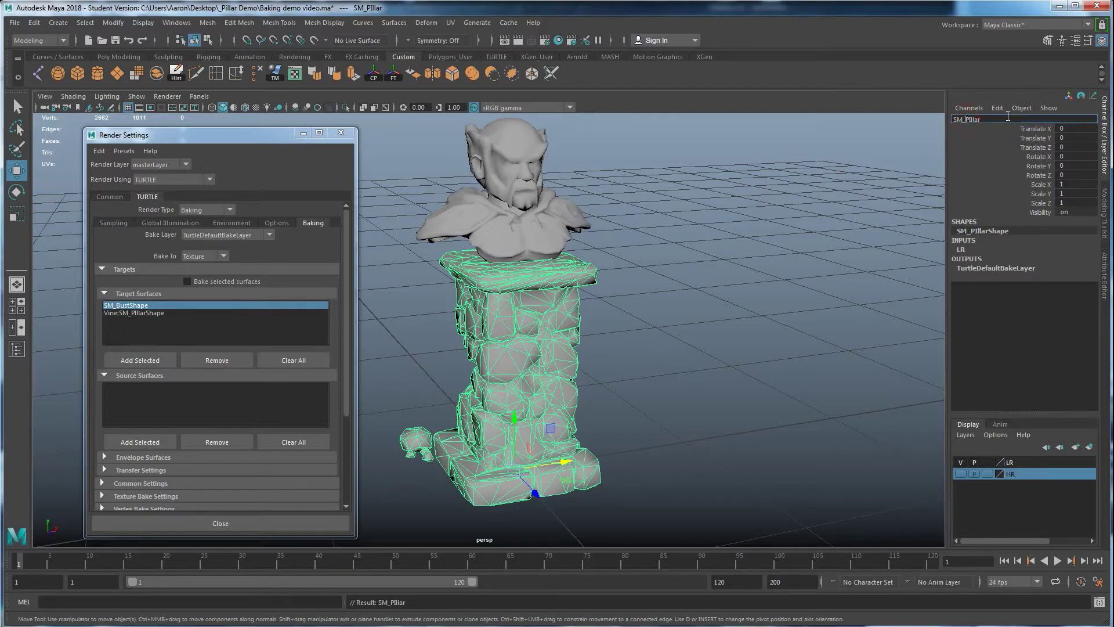
pyautogui.press('BackSpace')
pyautogui.write('i')
pyautogui.press('Return')
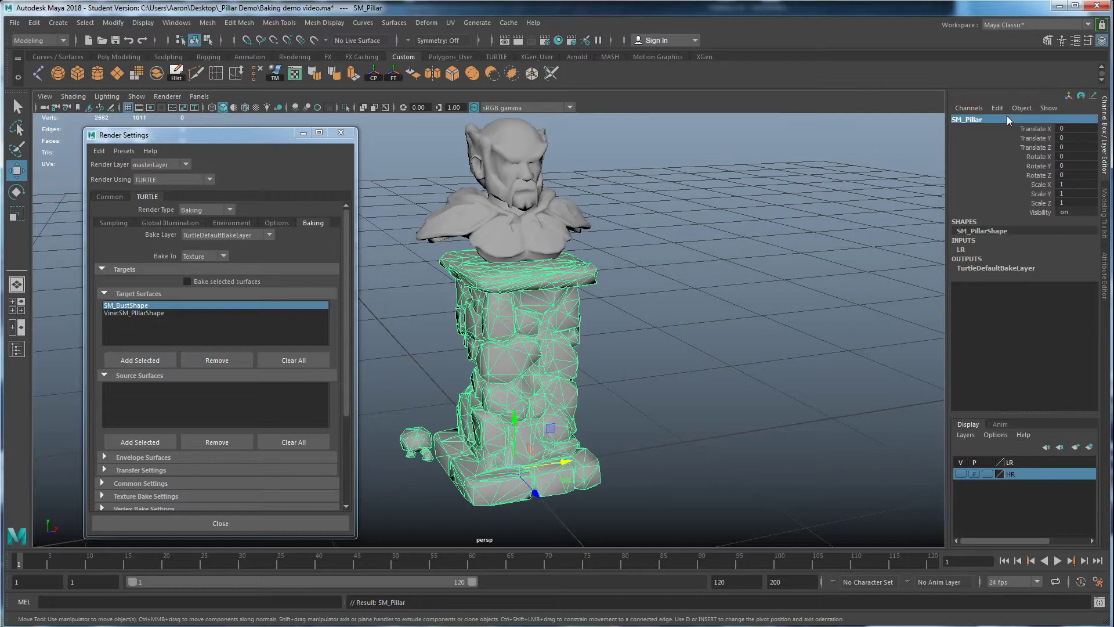
# Select the low-res bust and pillar together for the bake settings
pyautogui.click(479, 215)
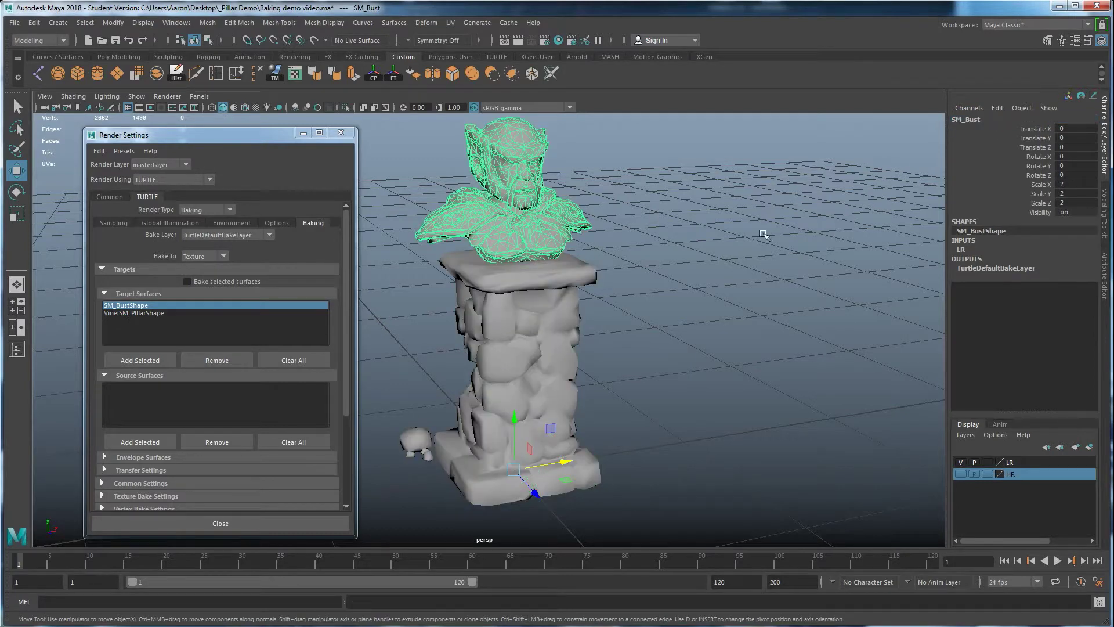
pyautogui.click(546, 294)
pyautogui.keyDown('shift'); pyautogui.click(513, 196); pyautogui.keyUp('shift')
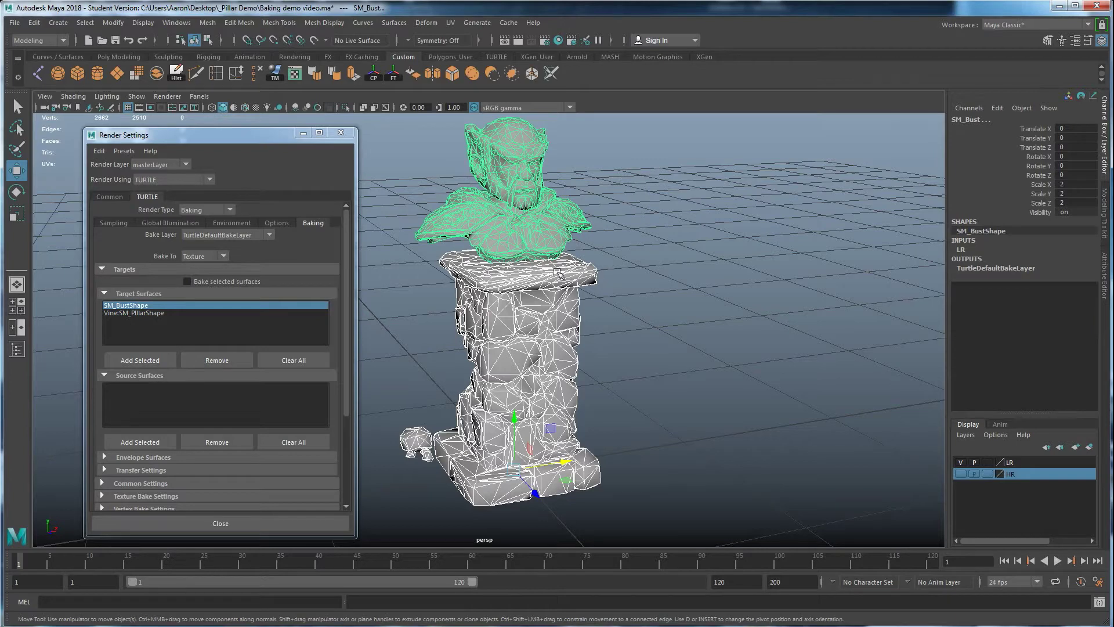
pyautogui.click(167, 322)
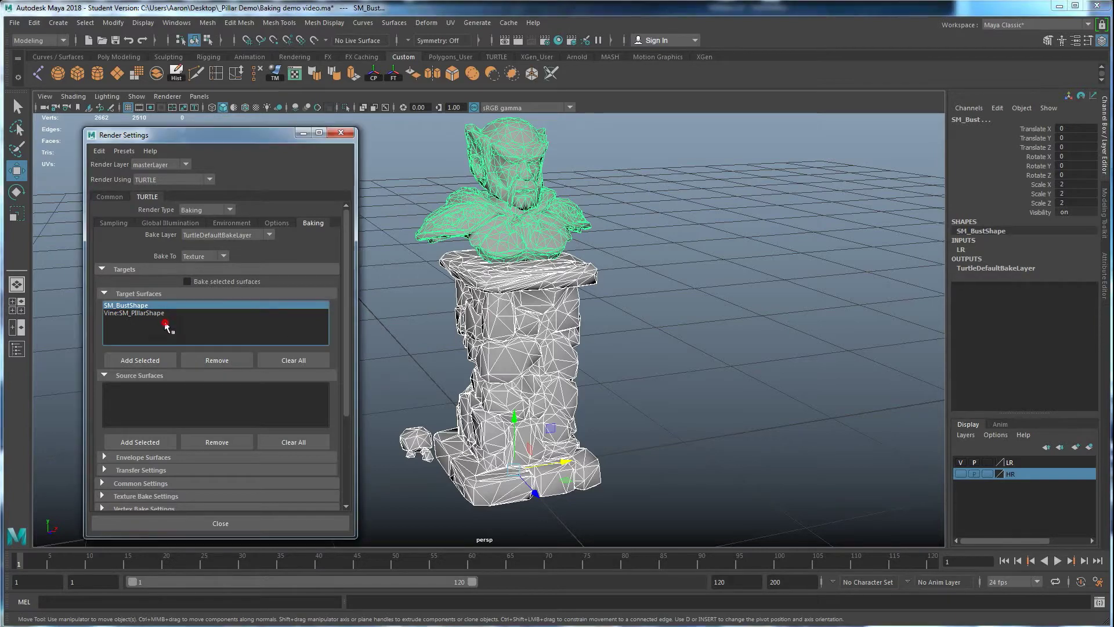
# Choose the SM_PillarShape target, hide LR, show HR, and select the high-res pillar
pyautogui.click(128, 312)
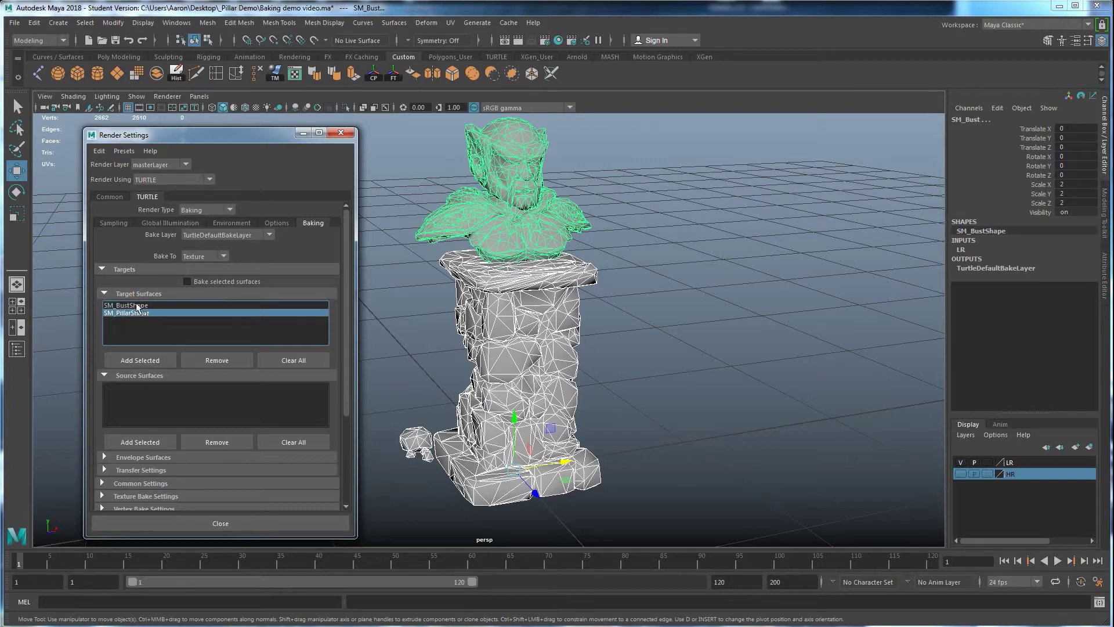
pyautogui.click(152, 313)
pyautogui.click(961, 462)
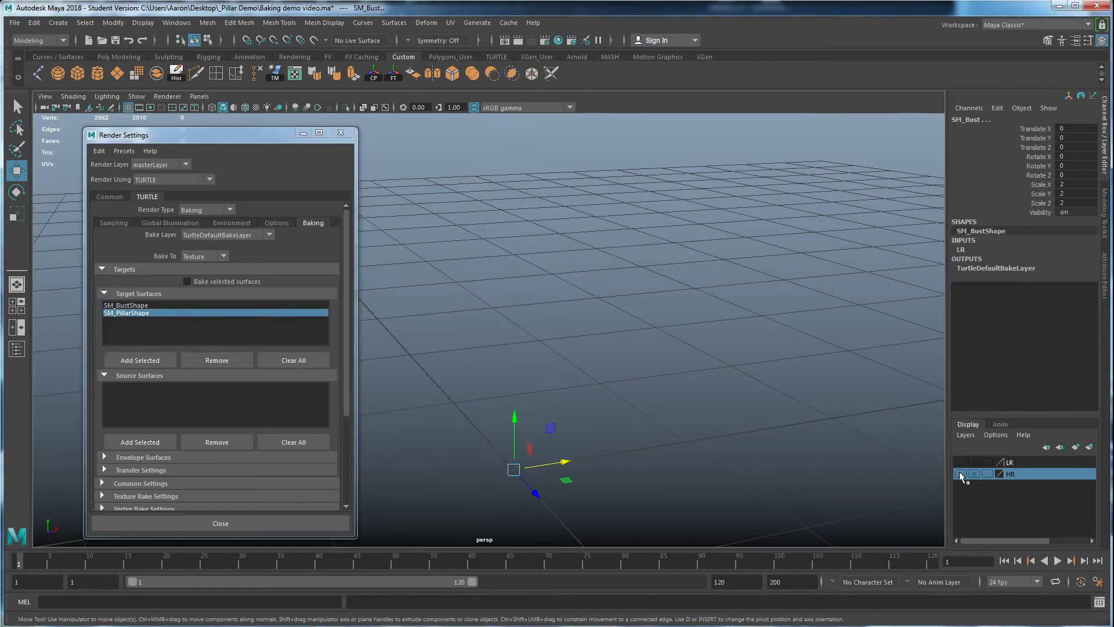
pyautogui.click(961, 473)
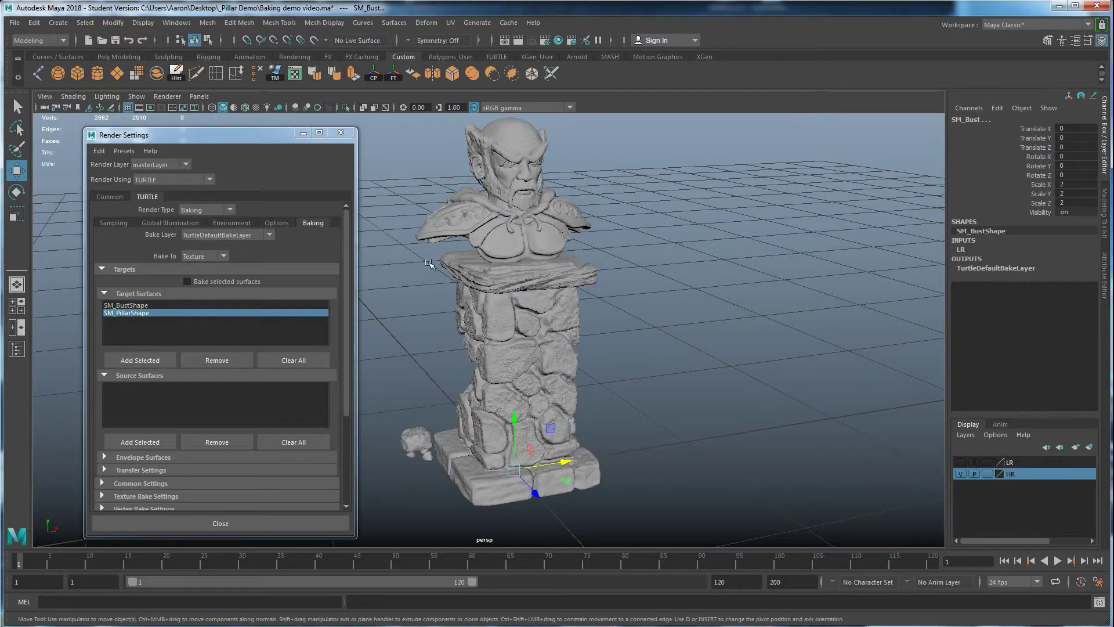
pyautogui.click(463, 289)
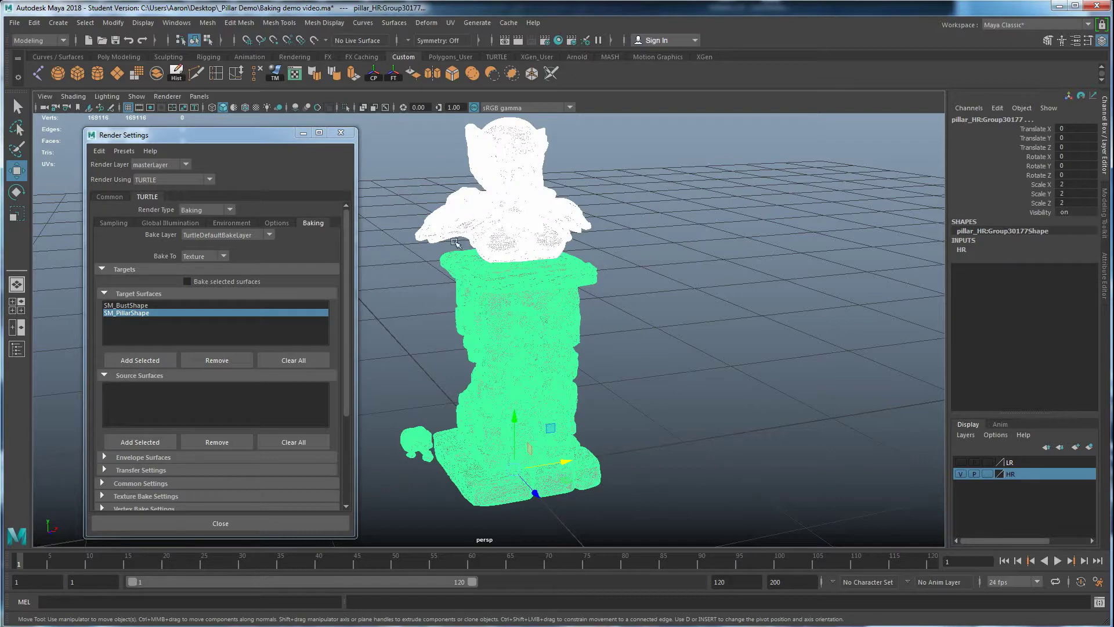
# Add bust_HR:Group53038Shape as the source surface for SM_BustShape
pyautogui.click(143, 304)
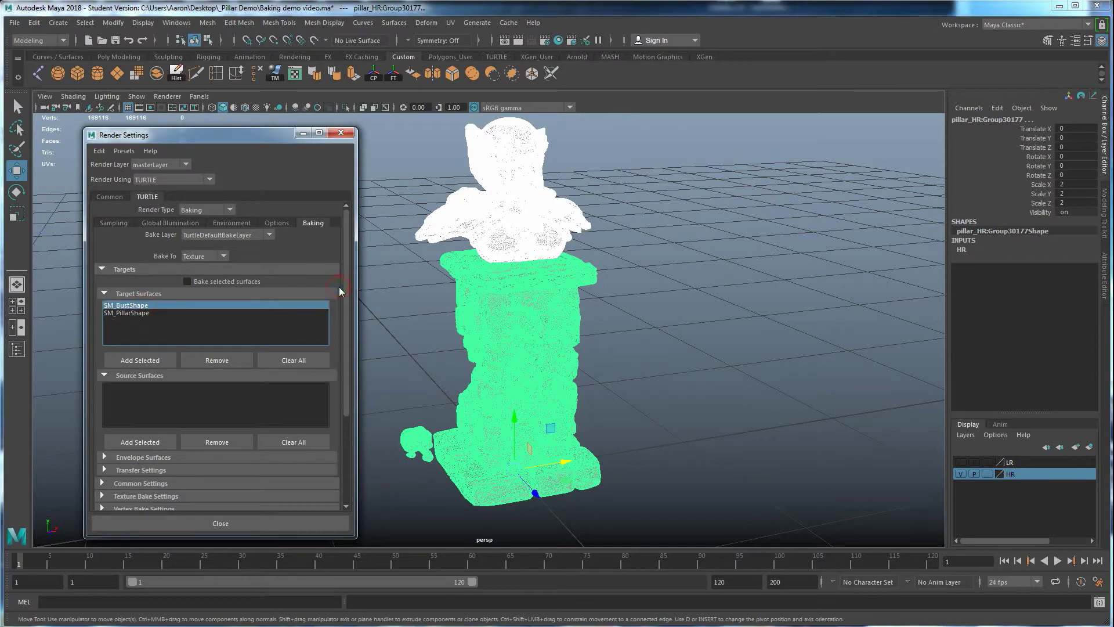
pyautogui.click(448, 219)
pyautogui.click(123, 437)
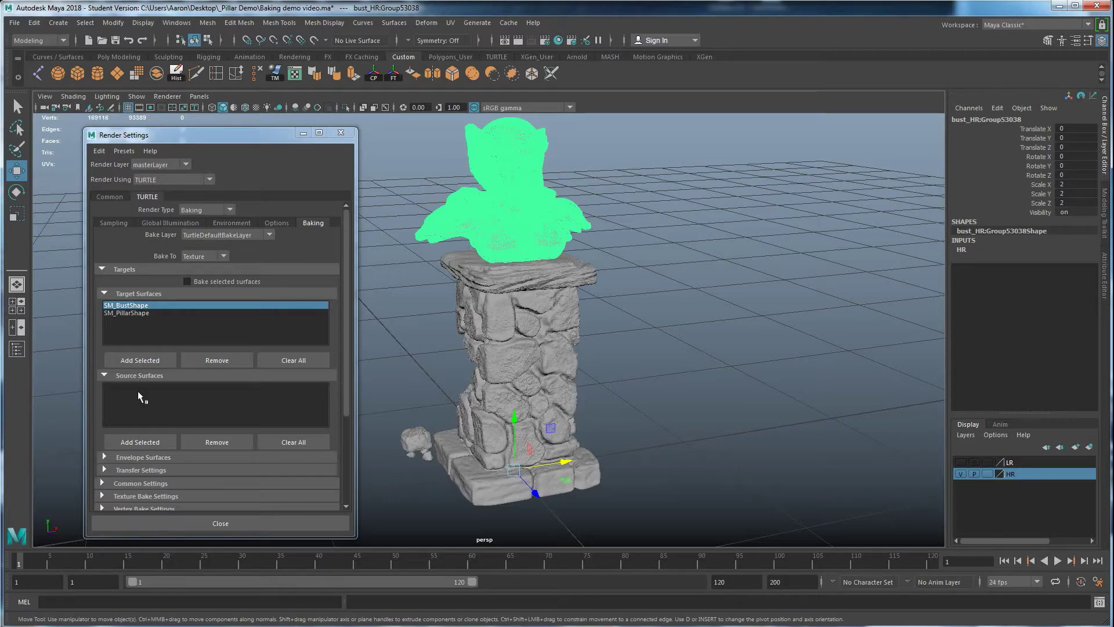
pyautogui.click(134, 444)
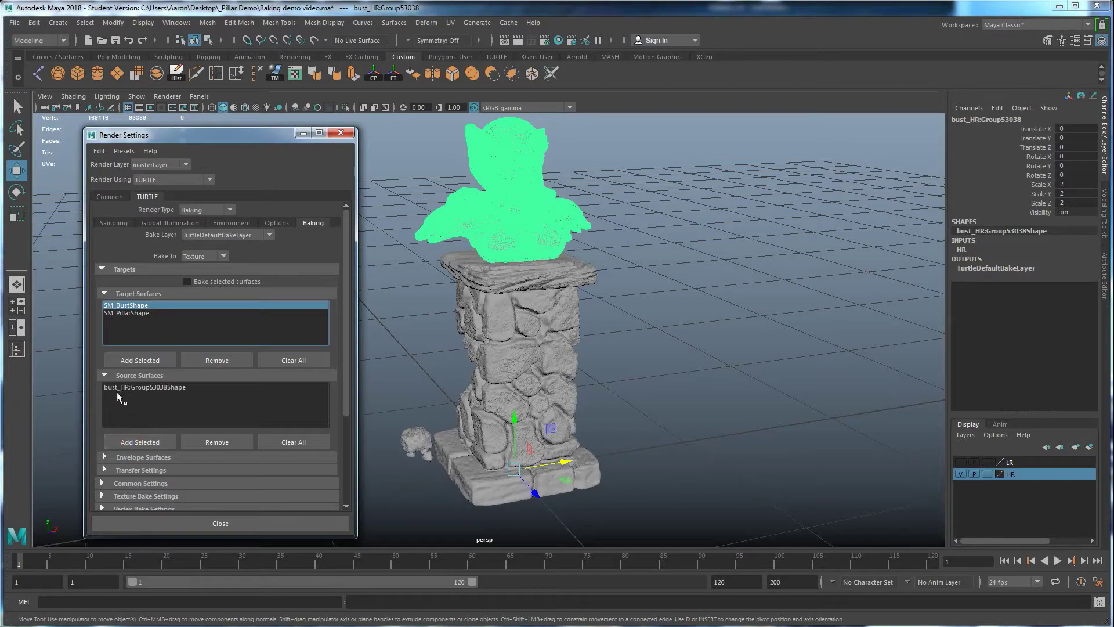
# Add pillar_HR:Group30177Shape as SM_PillarShape's source and verify both targets' sources
pyautogui.click(131, 313)
pyautogui.click(475, 313)
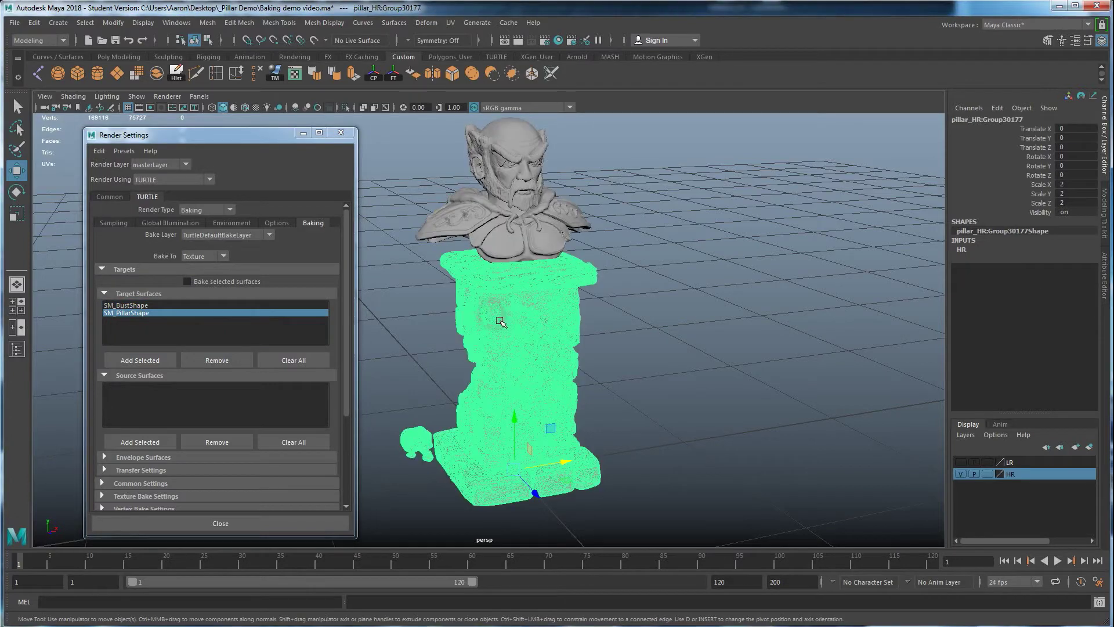
pyautogui.click(160, 440)
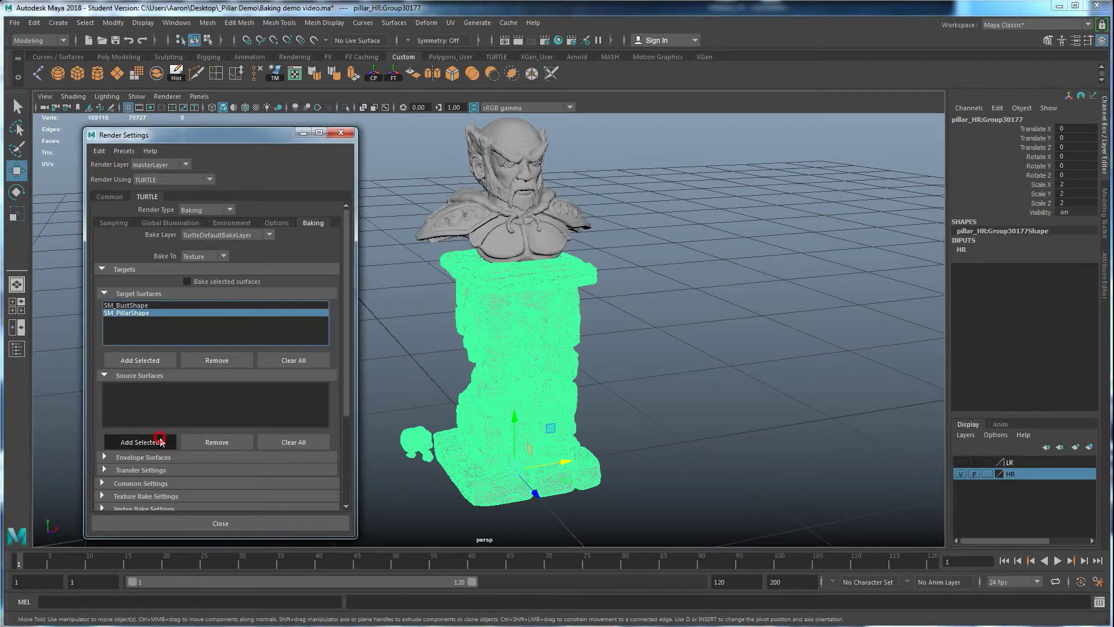
pyautogui.click(126, 306)
pyautogui.click(128, 314)
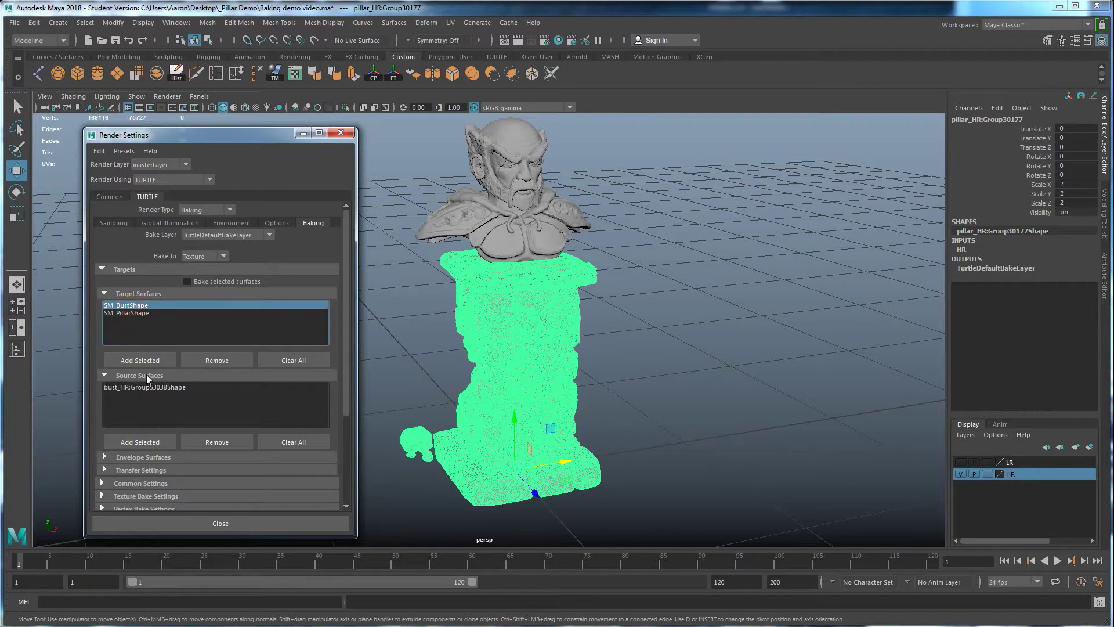
pyautogui.click(124, 314)
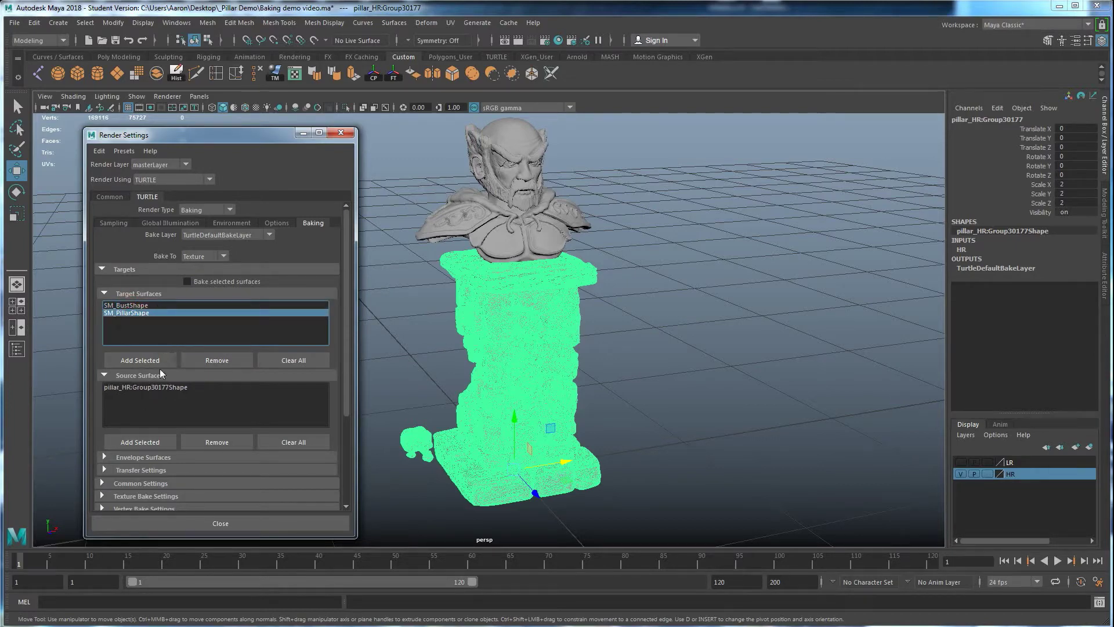
pyautogui.click(158, 305)
# Show the LR layer again and undo a trial 1.117 rescale of SM_Pillar
pyautogui.scroll(-1, 165, 434)
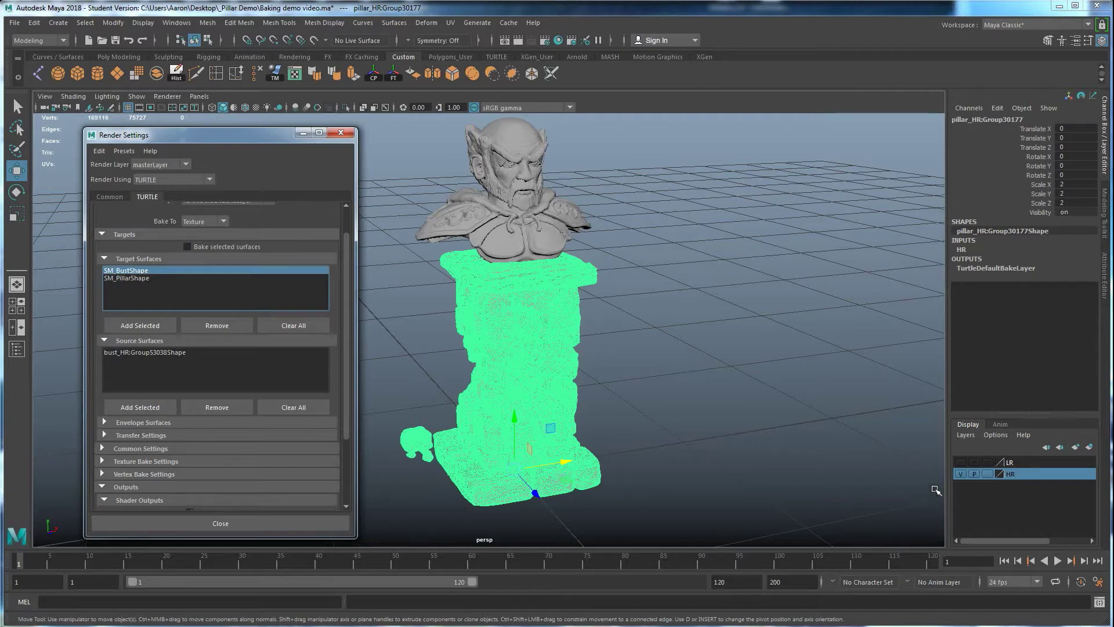
pyautogui.click(961, 462)
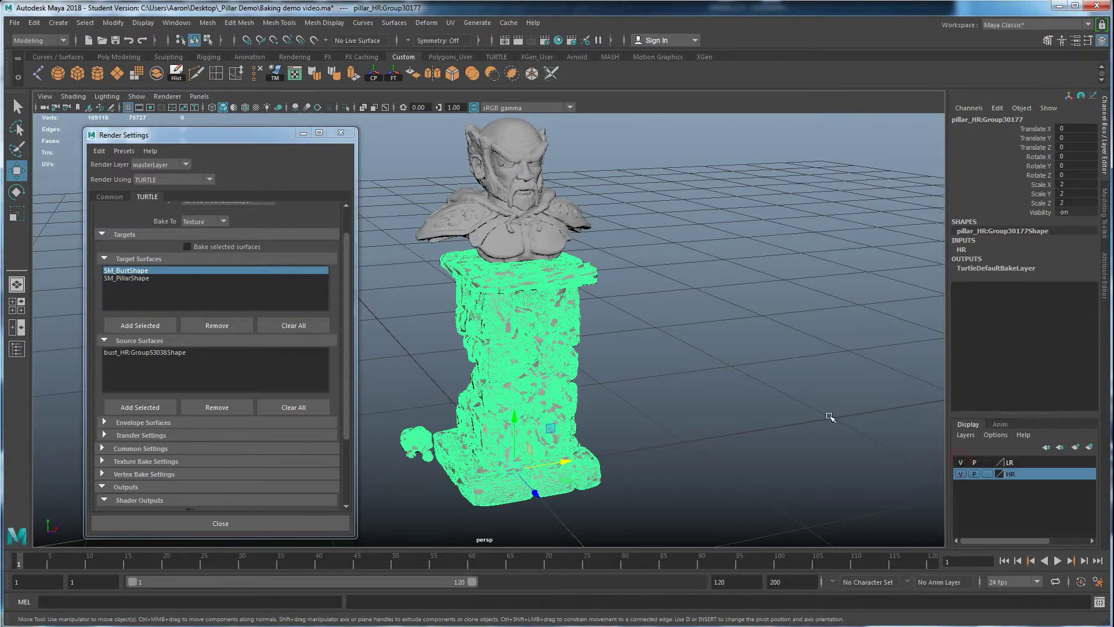
pyautogui.click(602, 338)
pyautogui.press('r')
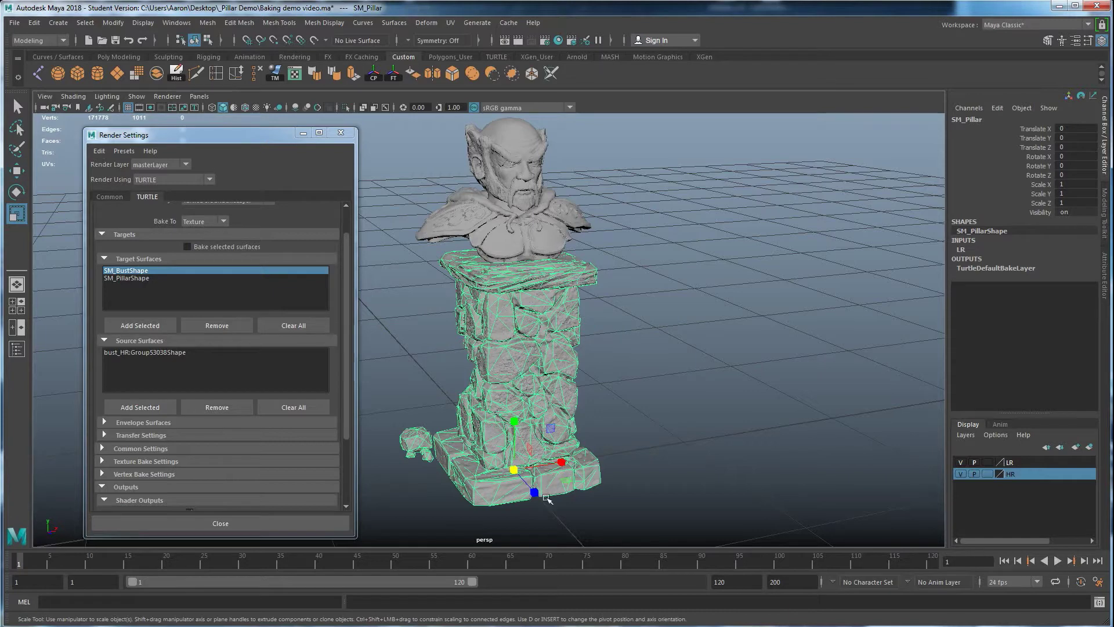
pyautogui.moveTo(572, 484); pyautogui.dragTo(574, 480)
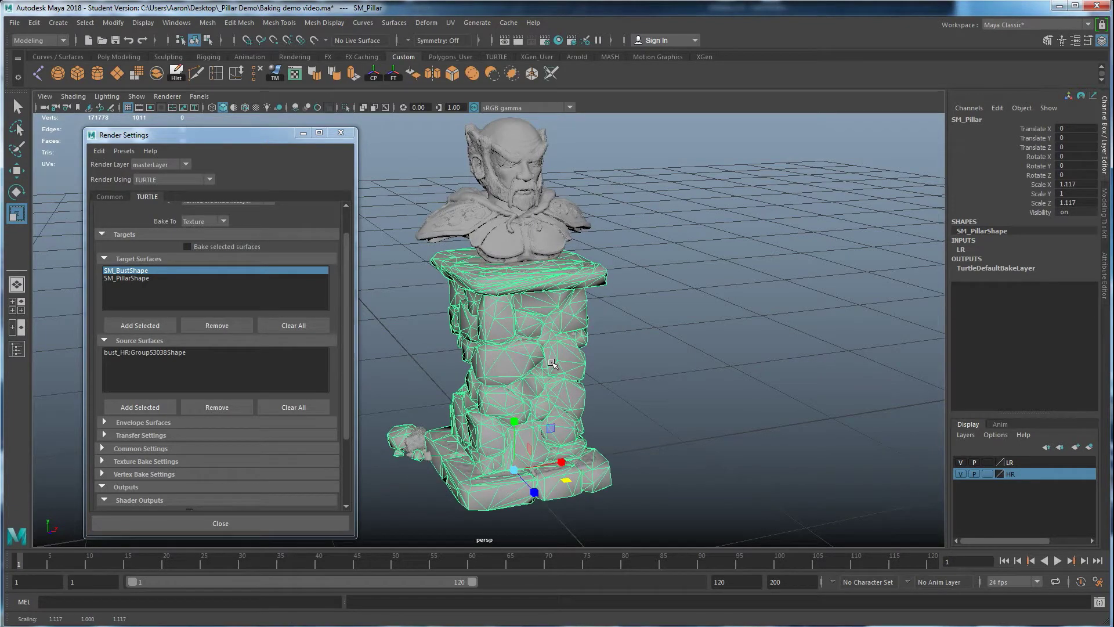
pyautogui.hotkey('ctrl', 'z')
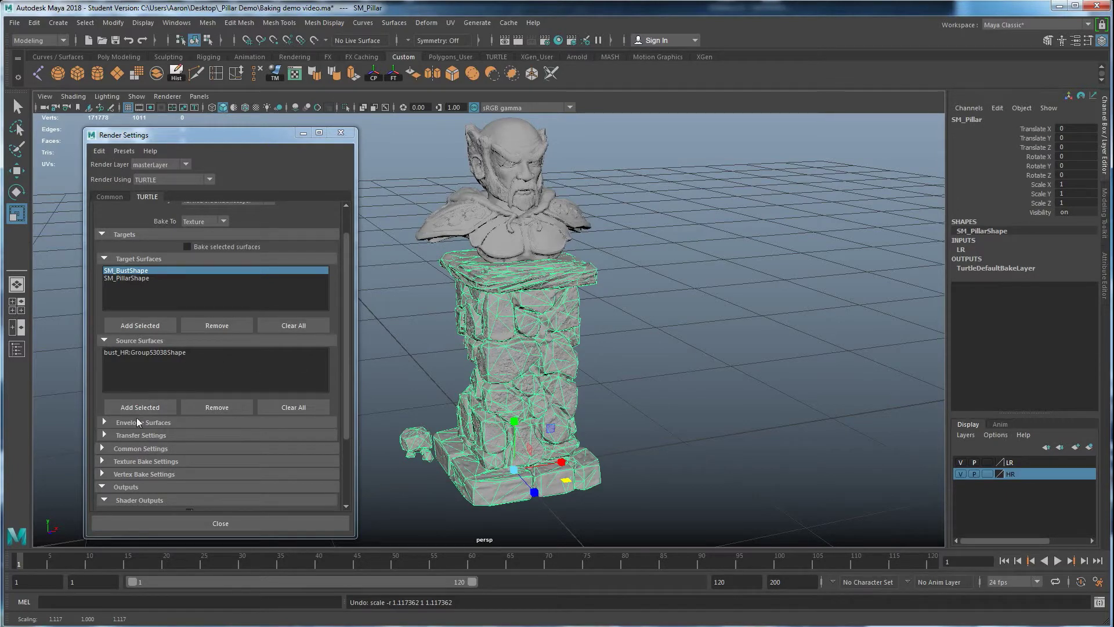
# Set the transfer Sampling Preset to Closest (ranges 100) and undo an accidental pillar scale
pyautogui.click(124, 437)
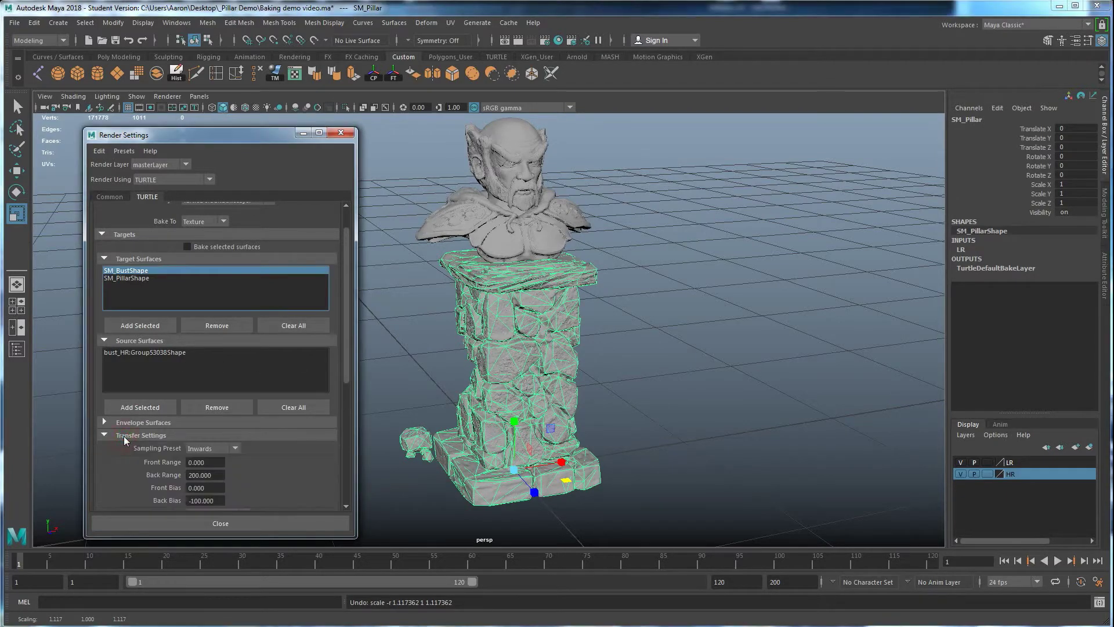
pyautogui.scroll(-1, 178, 423)
pyautogui.click(215, 413)
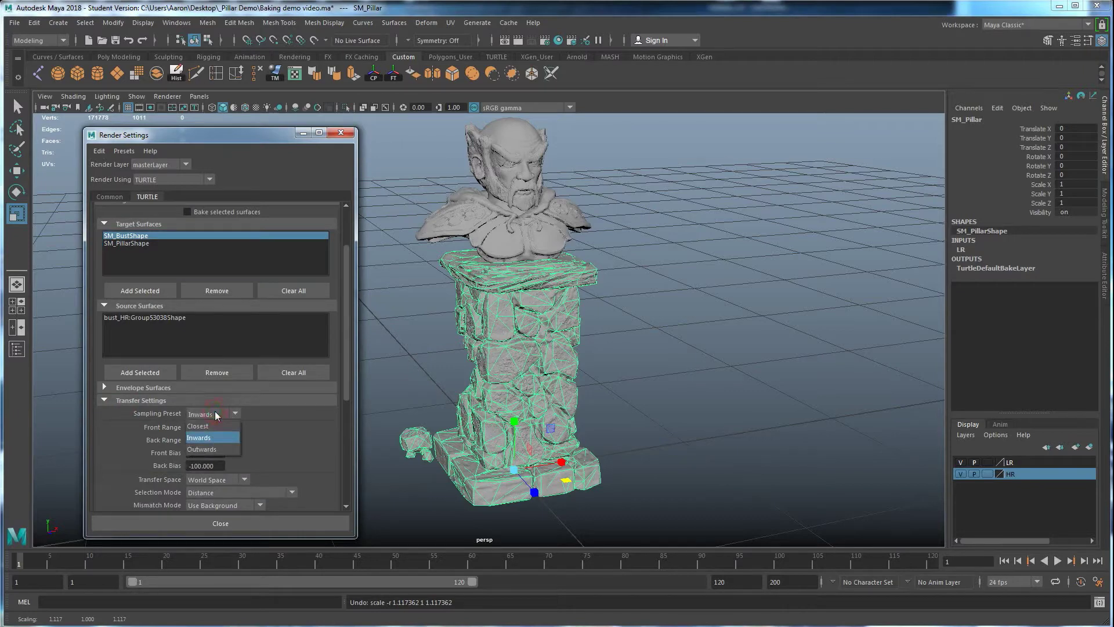
pyautogui.click(203, 427)
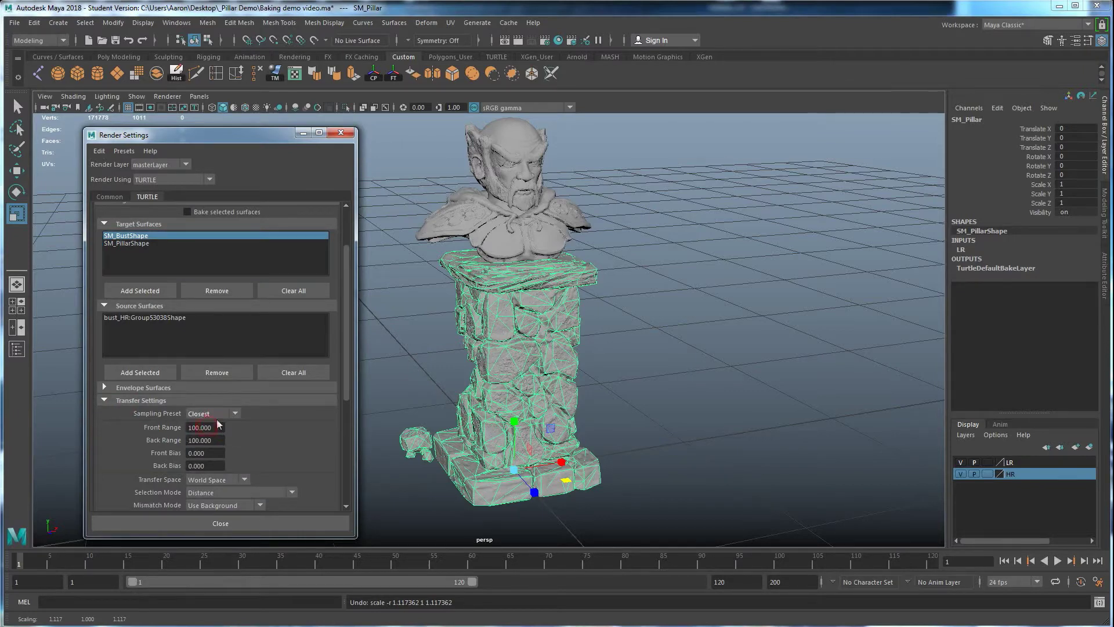
pyautogui.moveTo(578, 487); pyautogui.dragTo(586, 480)
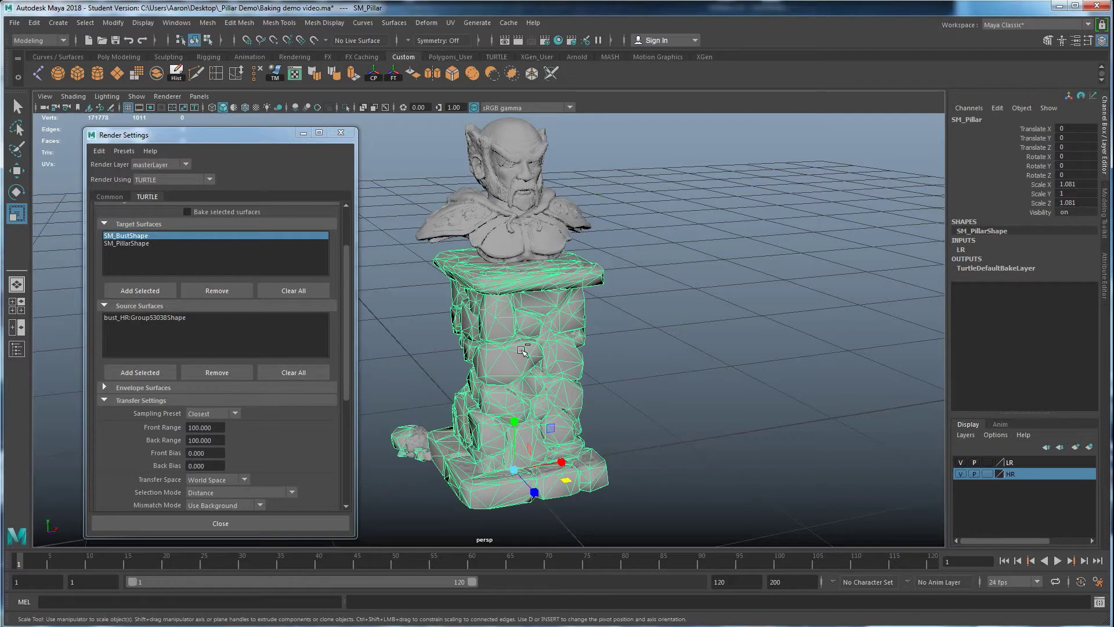
pyautogui.hotkey('ctrl', 'z')
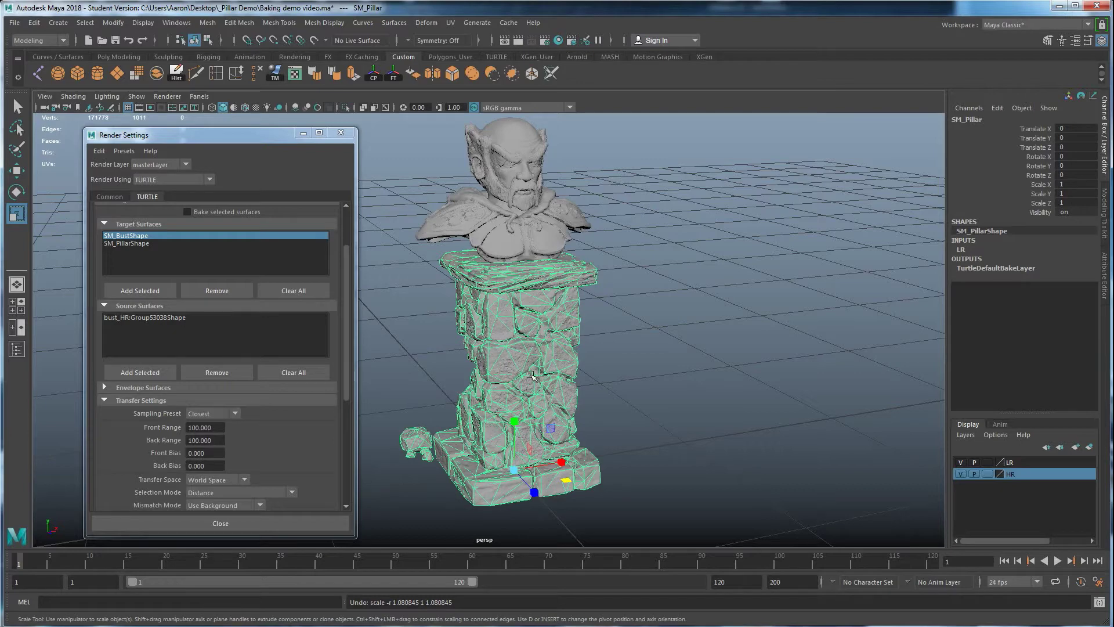
pyautogui.scroll(-2, 276, 455)
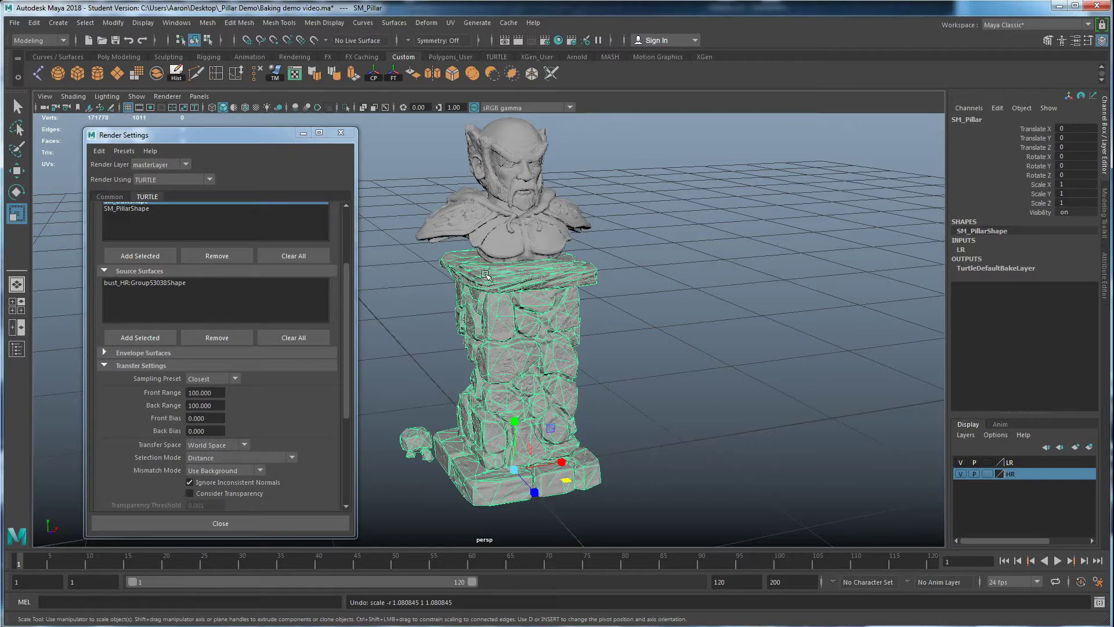
pyautogui.scroll(-2, 211, 476)
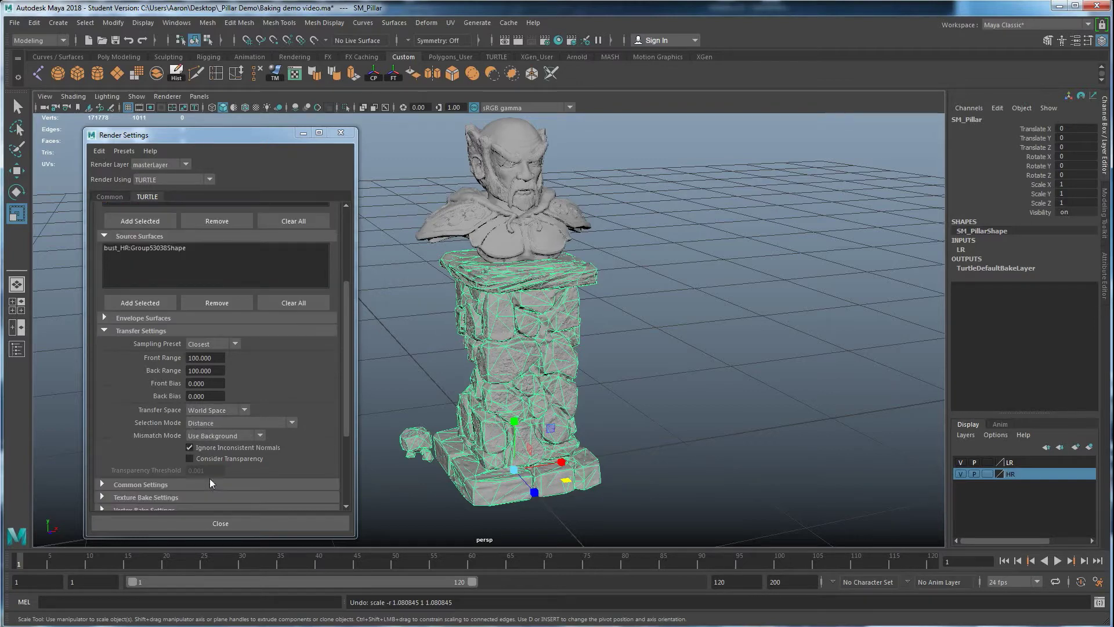
pyautogui.scroll(-2, 191, 459)
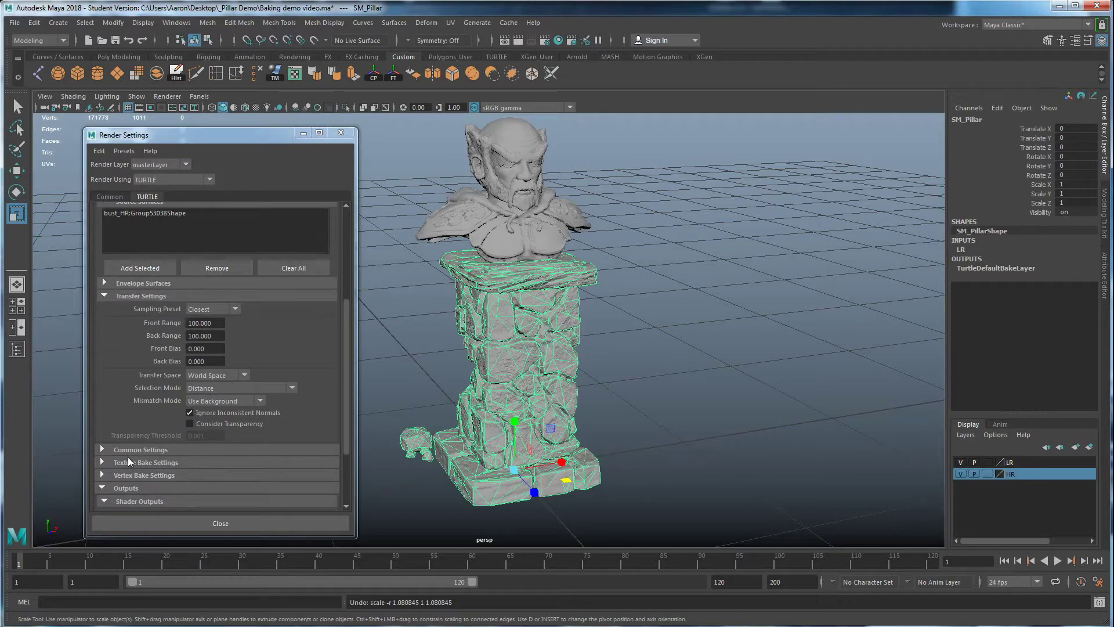
# Expand Texture Bake Settings (512 x 512 Targa) and enable Merge to one map
pyautogui.click(106, 296)
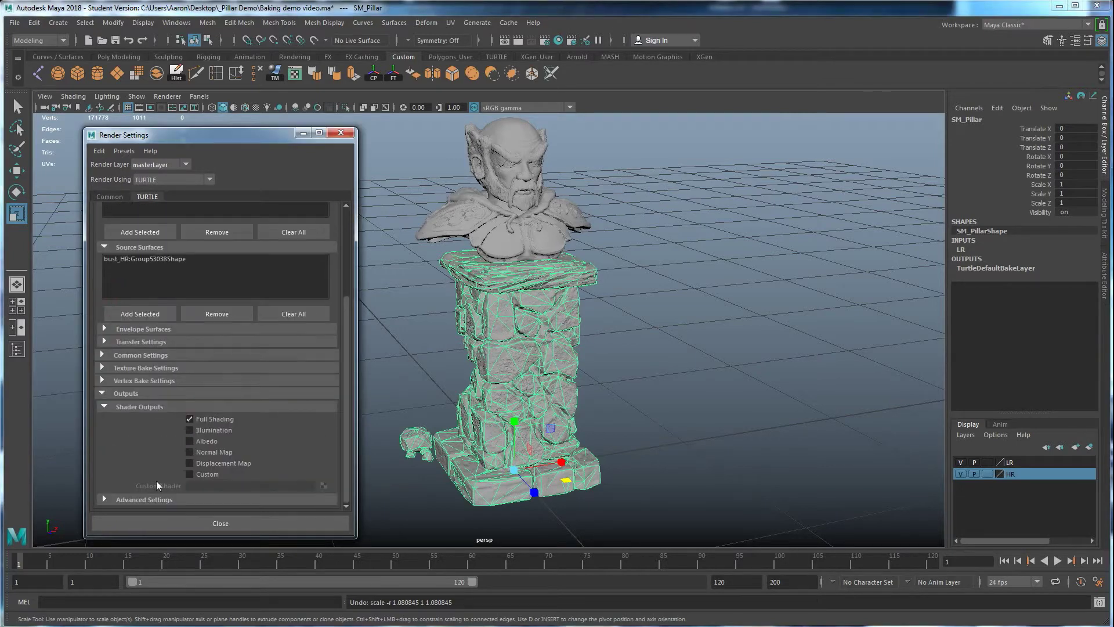
pyautogui.click(126, 356)
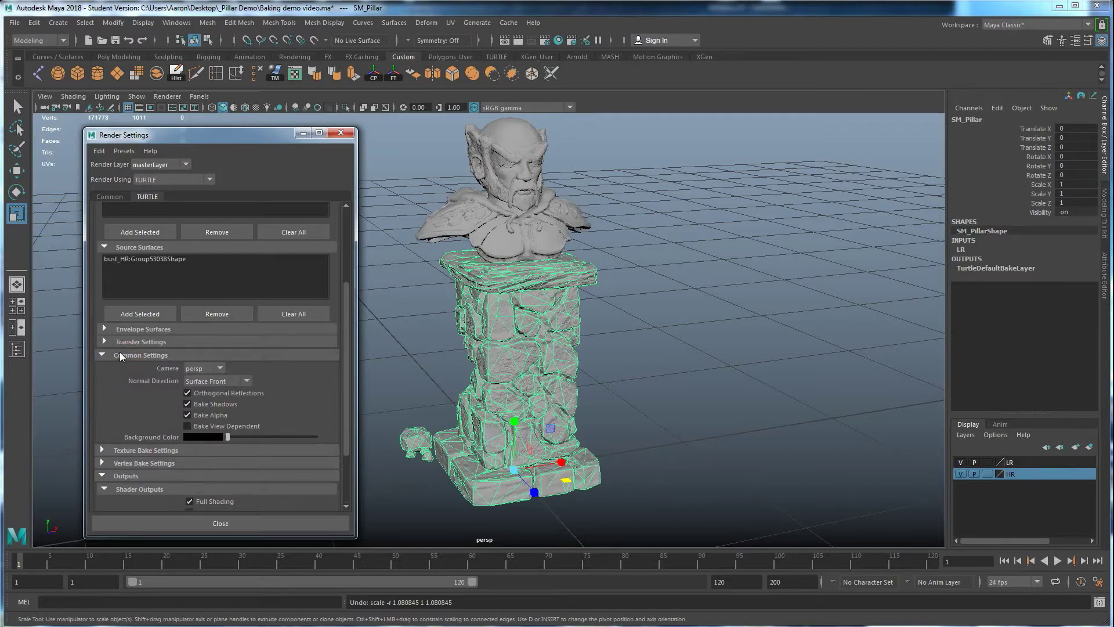
pyautogui.click(119, 354)
pyautogui.click(120, 369)
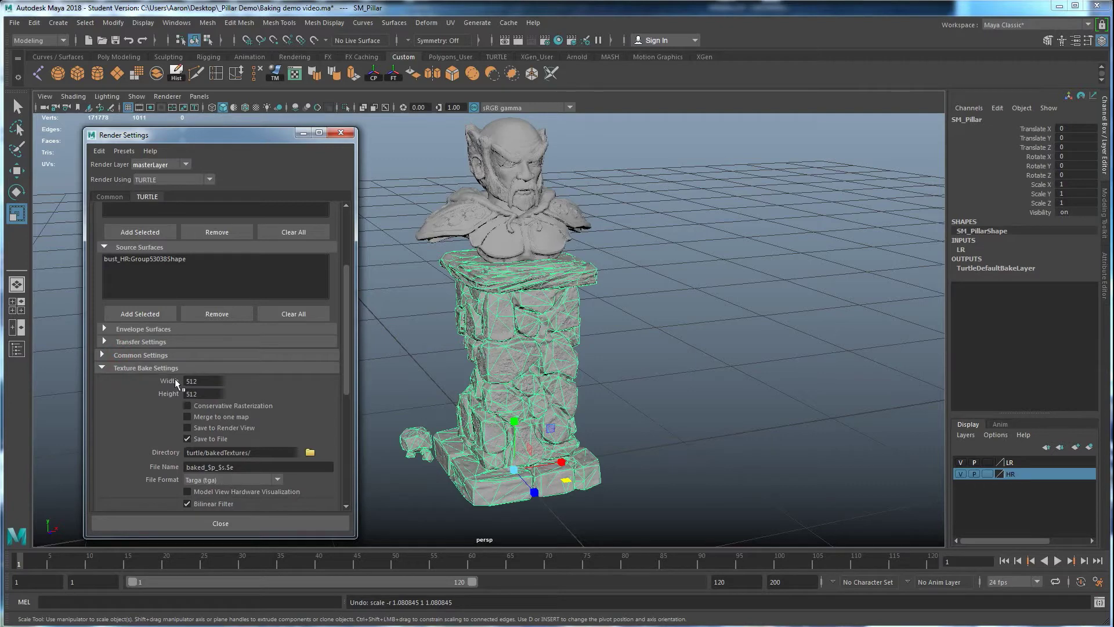
pyautogui.click(214, 381)
pyautogui.doubleClick(200, 381)
pyautogui.click(187, 417)
# Marquee-select the bust and pillar together in the viewport
pyautogui.moveTo(431, 178); pyautogui.dragTo(524, 329)
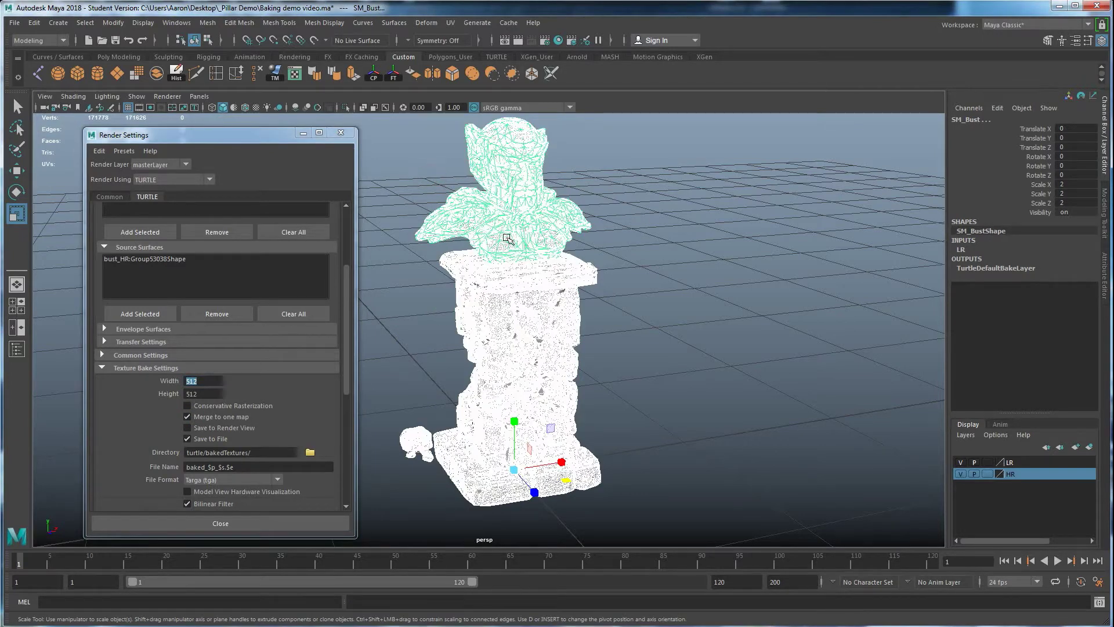
pyautogui.click(513, 183)
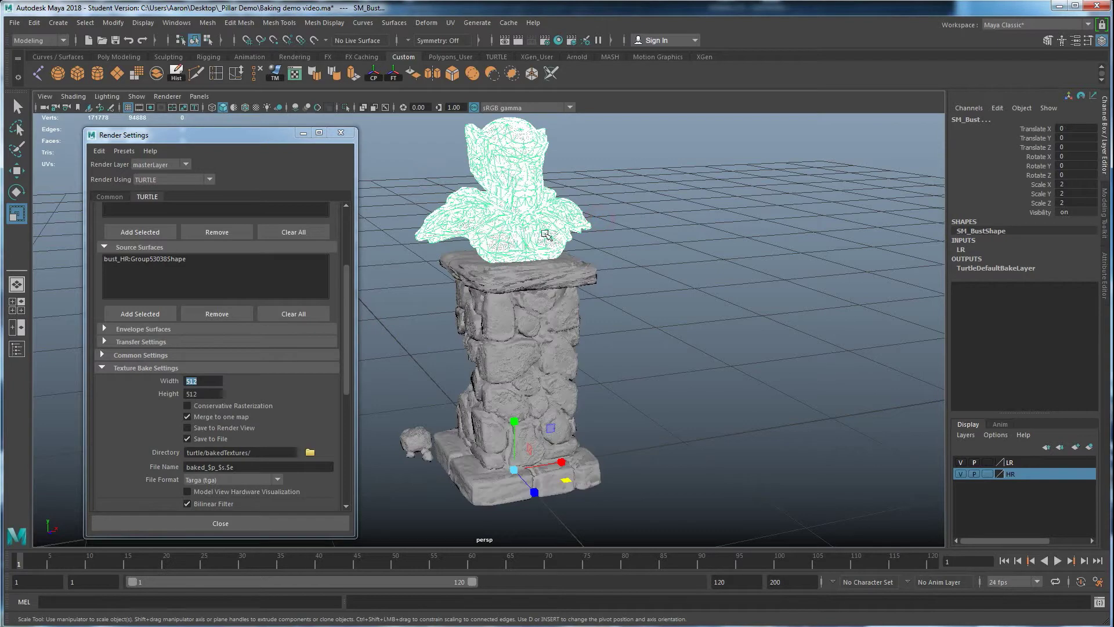
pyautogui.click(576, 340)
pyautogui.click(632, 322)
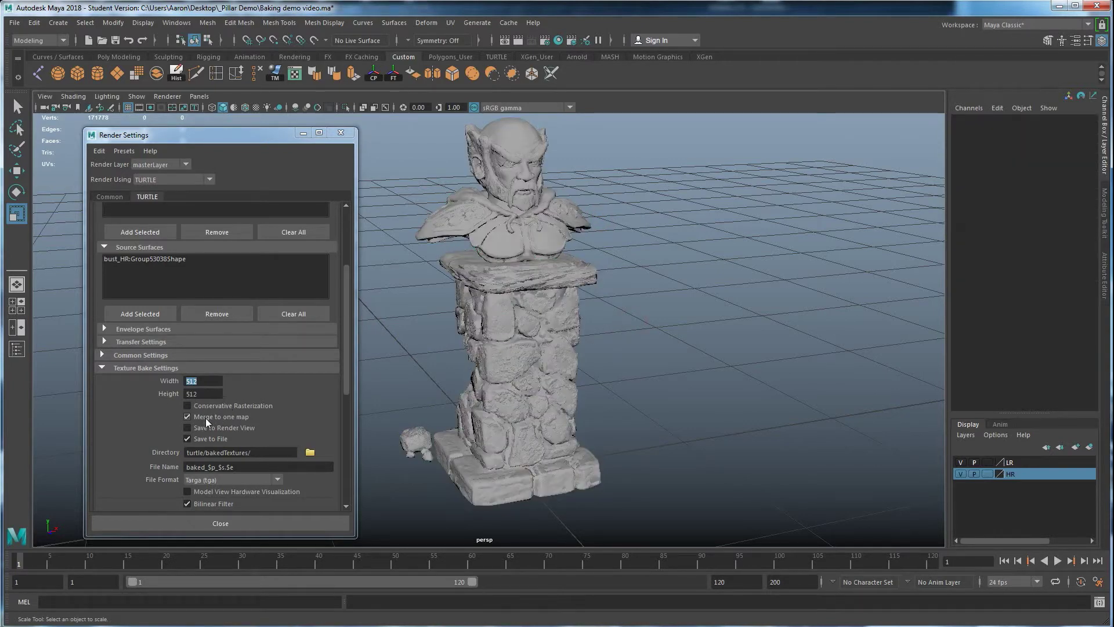
pyautogui.moveTo(418, 169); pyautogui.dragTo(554, 421)
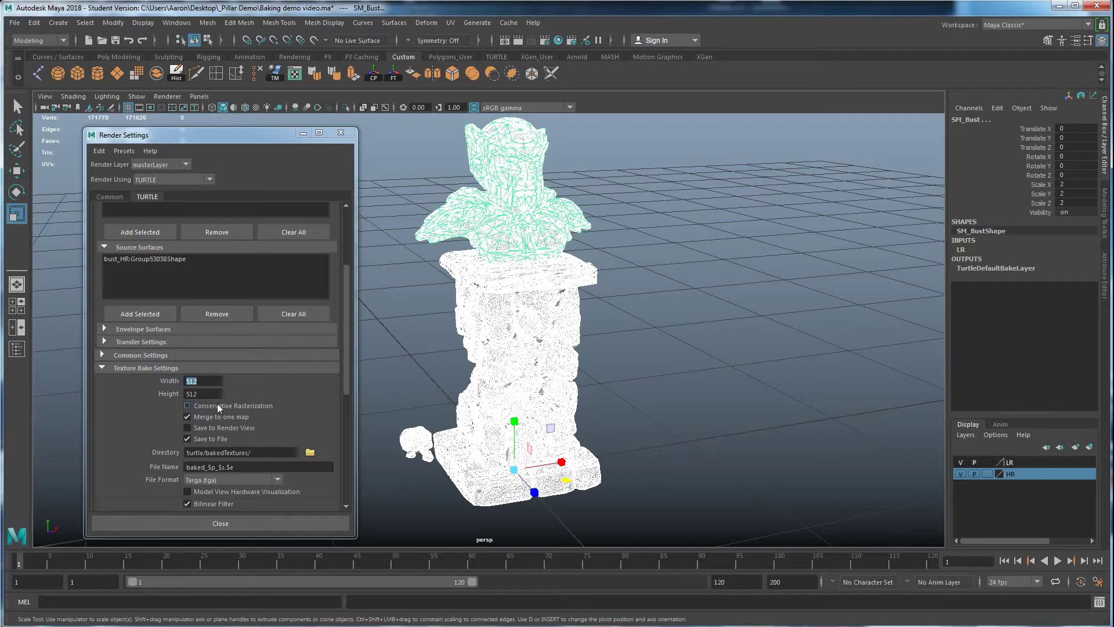
pyautogui.scroll(-2, 175, 427)
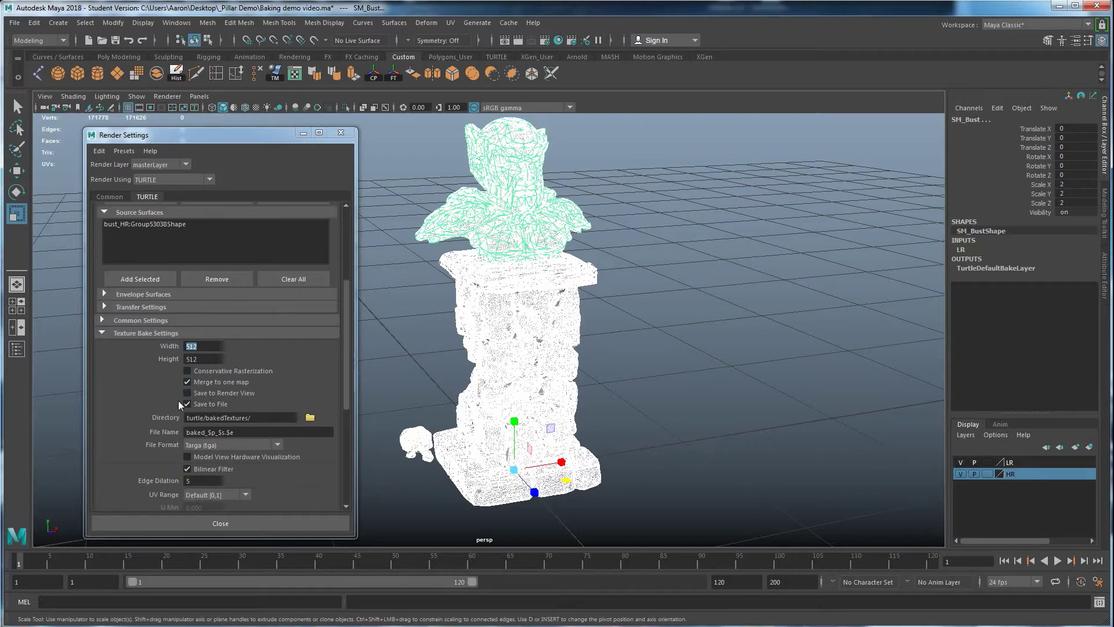
pyautogui.scroll(-2, 146, 415)
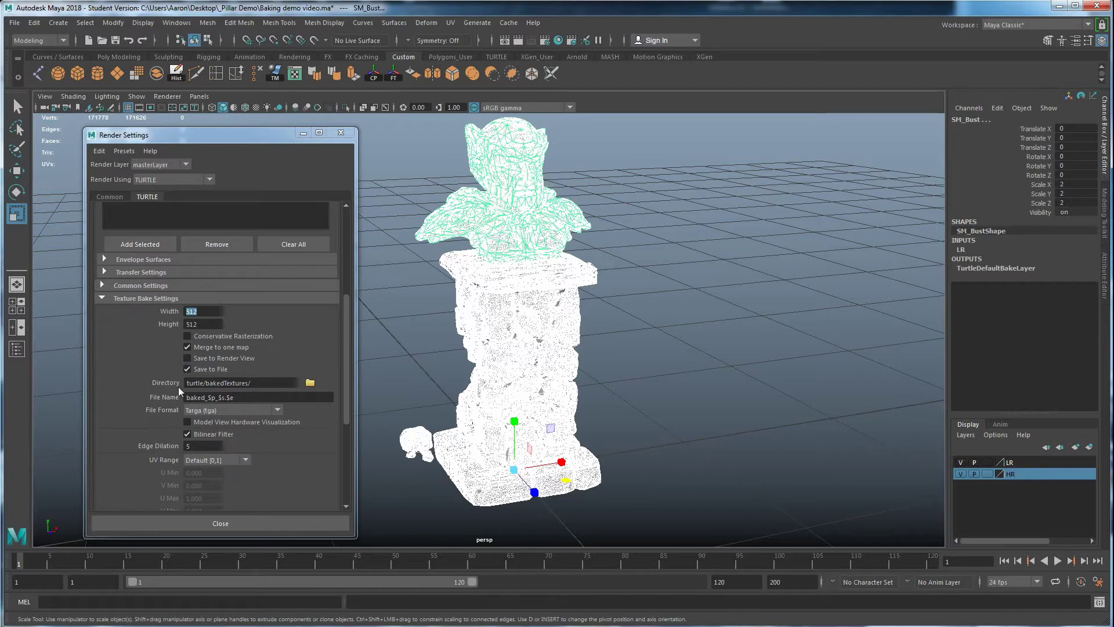
# Point Turtle's bake output directory to the Desktop's _Pillar Demo folder
pyautogui.click(310, 383)
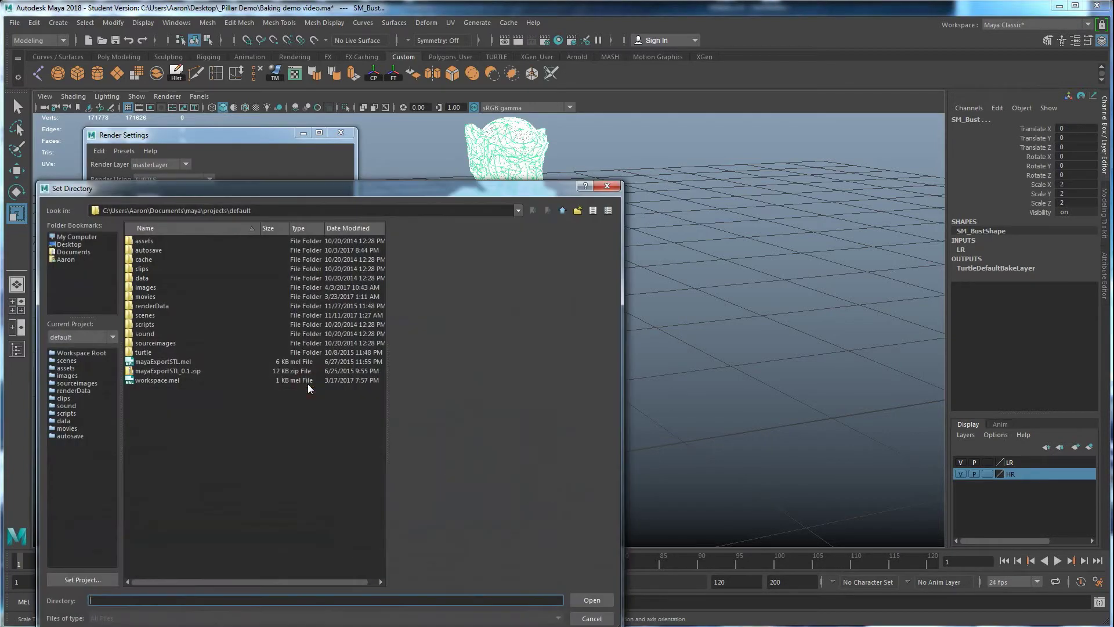
pyautogui.click(70, 245)
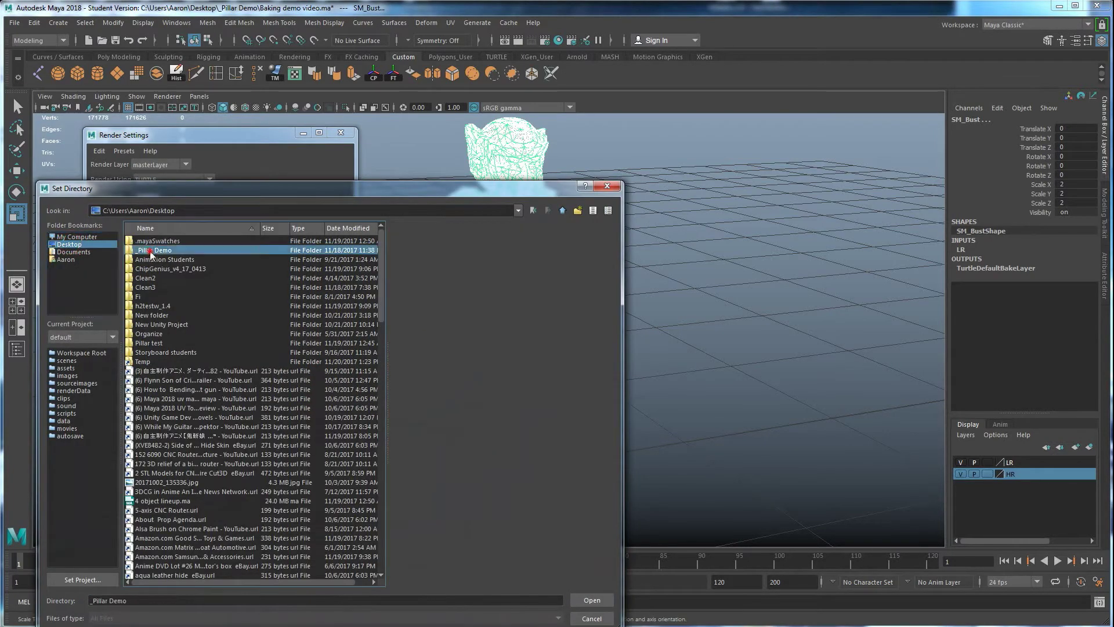
pyautogui.doubleClick(150, 250)
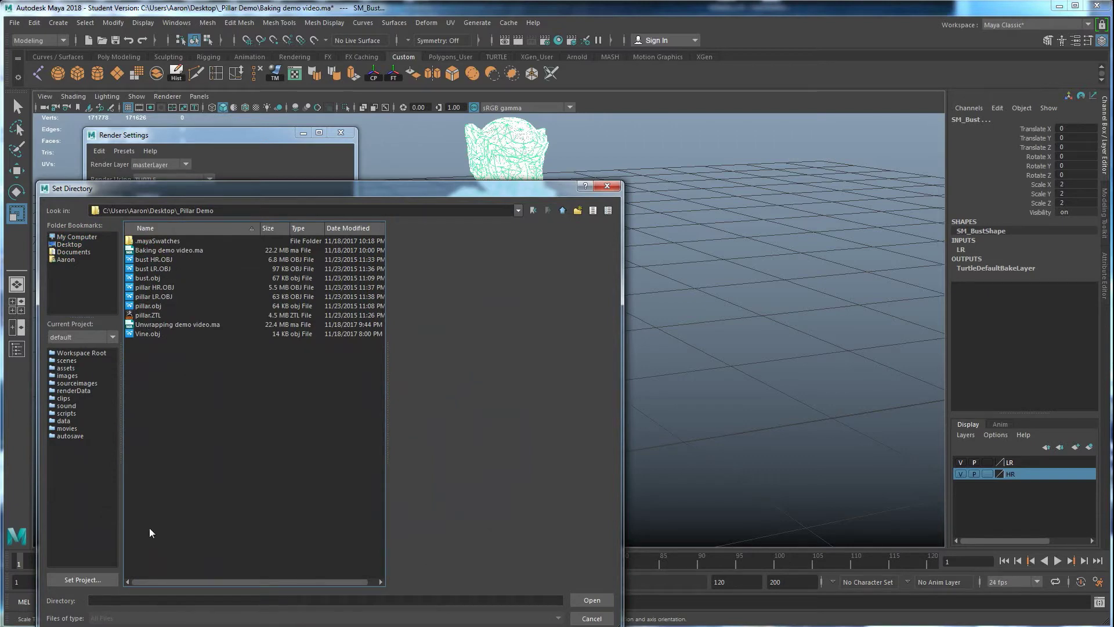
pyautogui.click(154, 600)
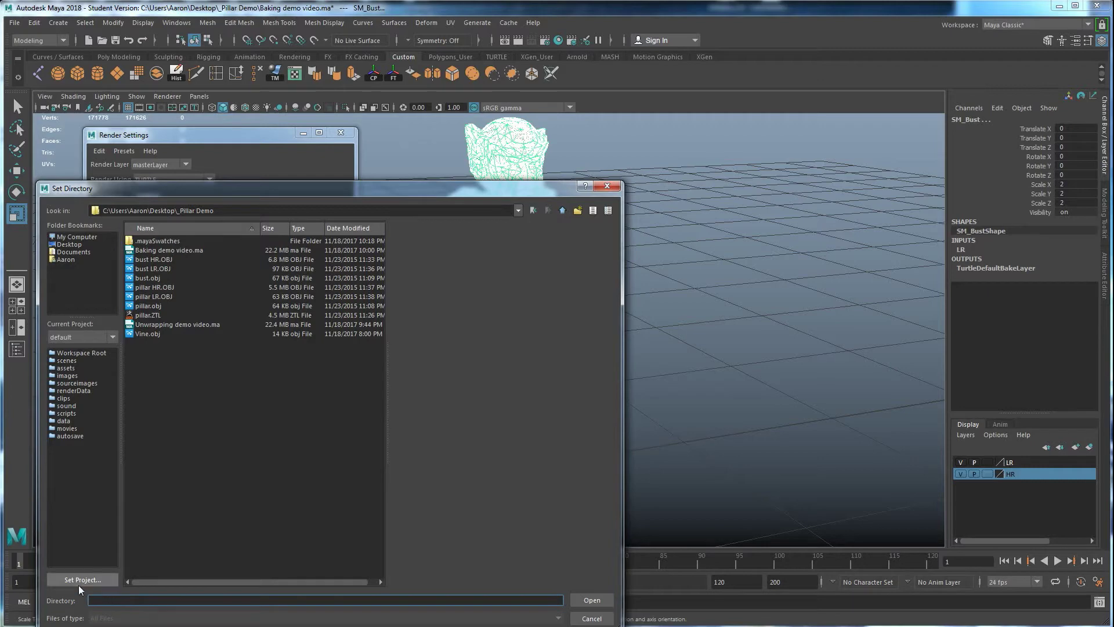
pyautogui.click(592, 602)
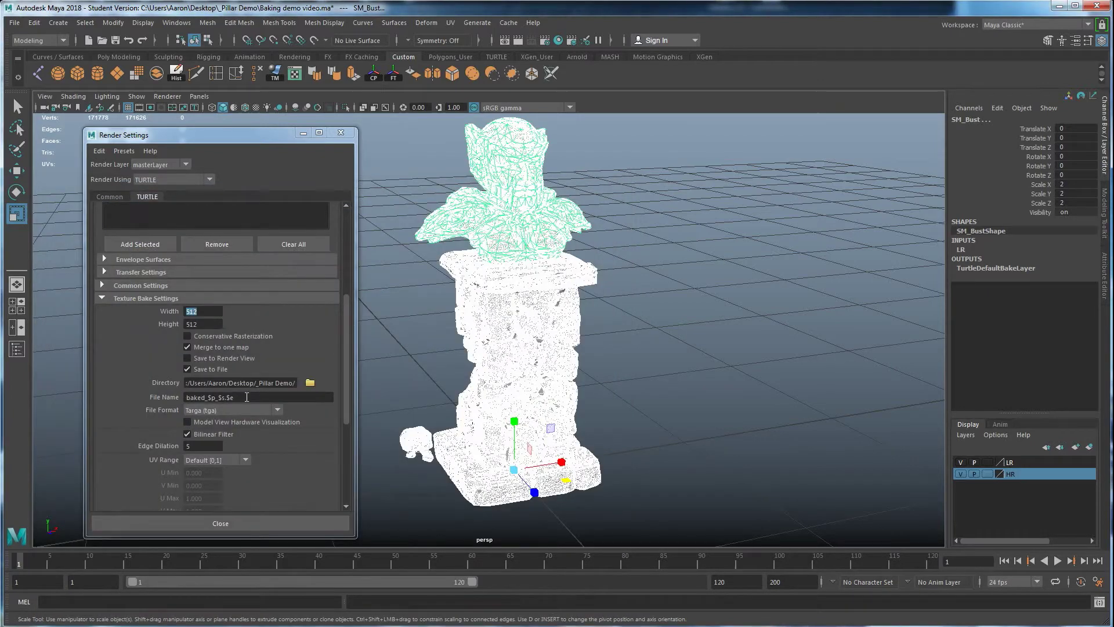
# Rename the bake output file to TXT_Pillar_NRM and set File Format to PNG
pyautogui.click(243, 398)
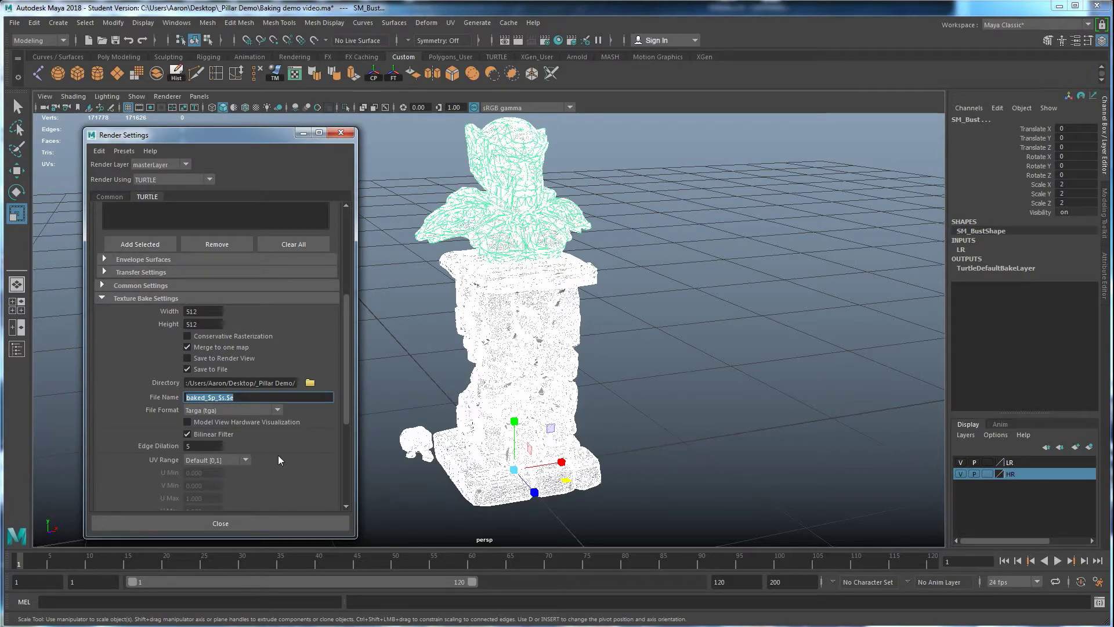
pyautogui.write('TXT_Pill')
pyautogui.write('ar_NRM')
pyautogui.click(221, 411)
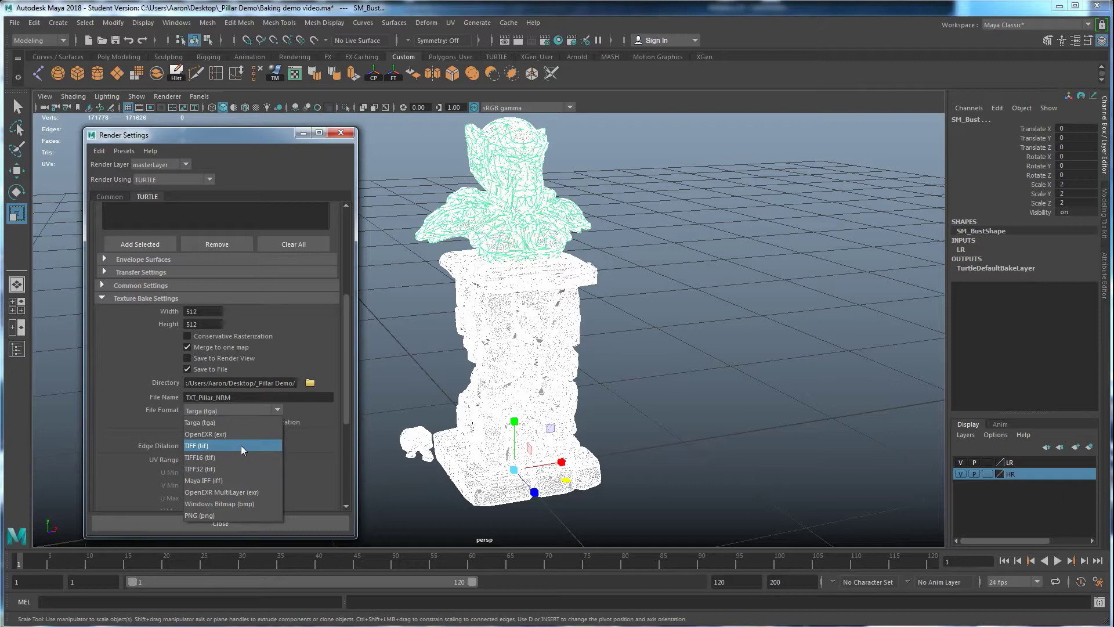
pyautogui.click(219, 515)
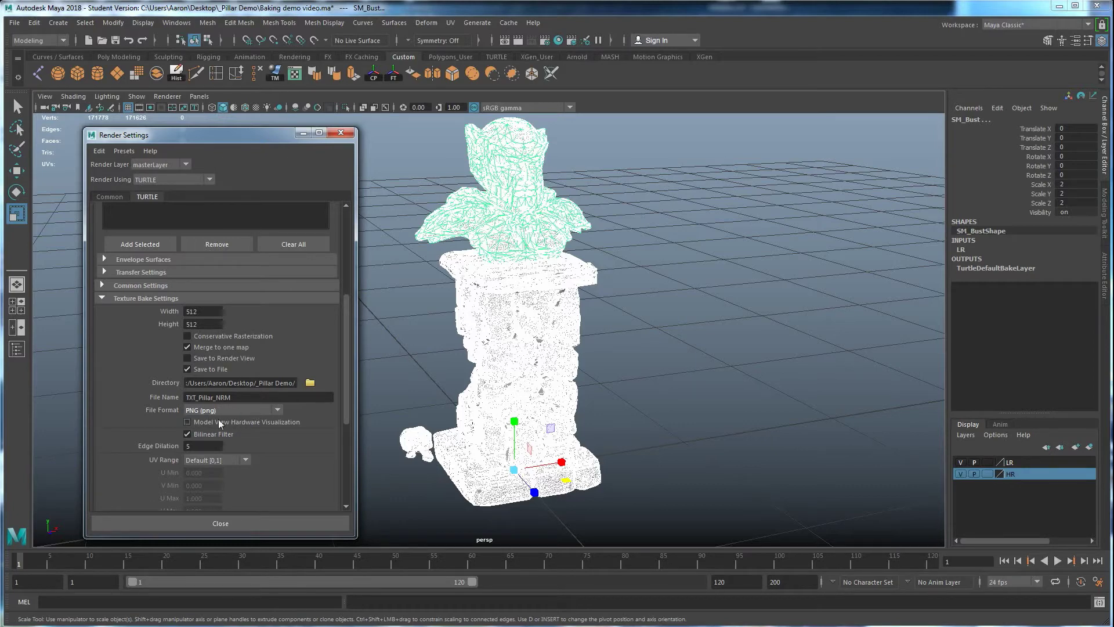
# Append the .png extension so the file name reads TXT_Pillar_NRM.png
pyautogui.scroll(-3, 215, 423)
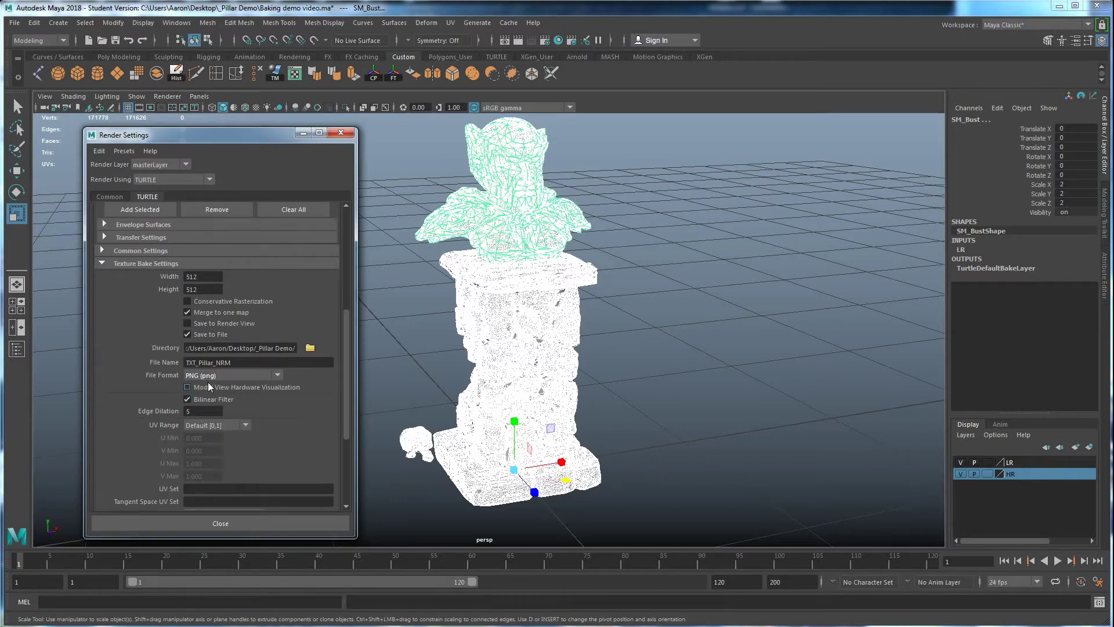
pyautogui.click(246, 361)
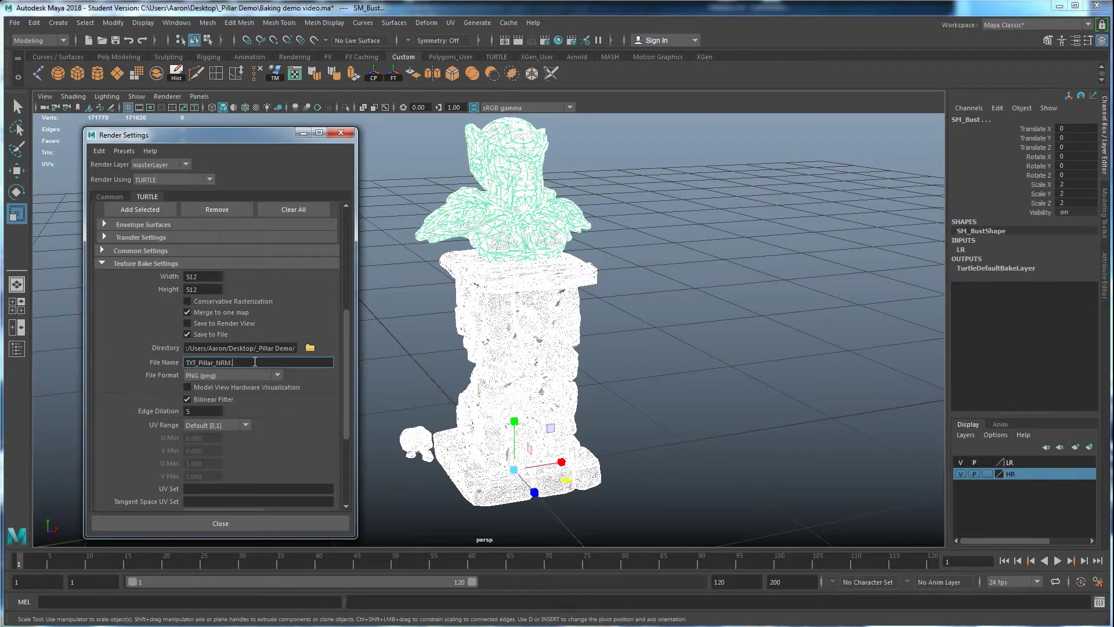
pyautogui.write('.pn')
pyautogui.doubleClick(238, 362)
pyautogui.click(261, 362)
# Check the _Pillar Demo folder in Explorer, then minimize it to return to Maya
pyautogui.scroll(-1, 226, 374)
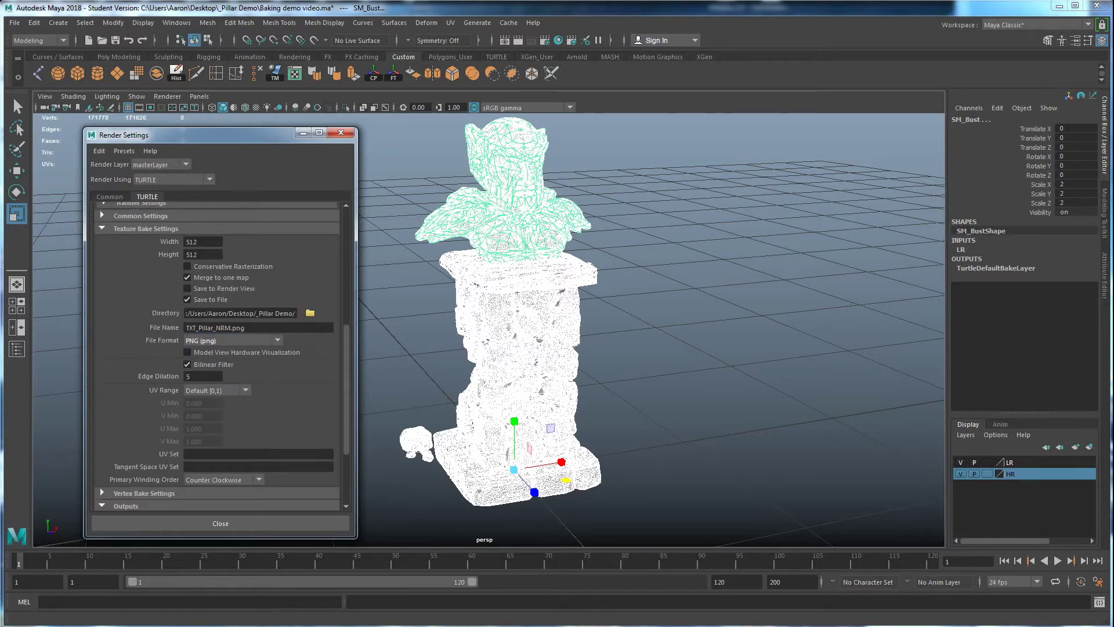
pyautogui.click(480, 625)
pyautogui.click(426, 419)
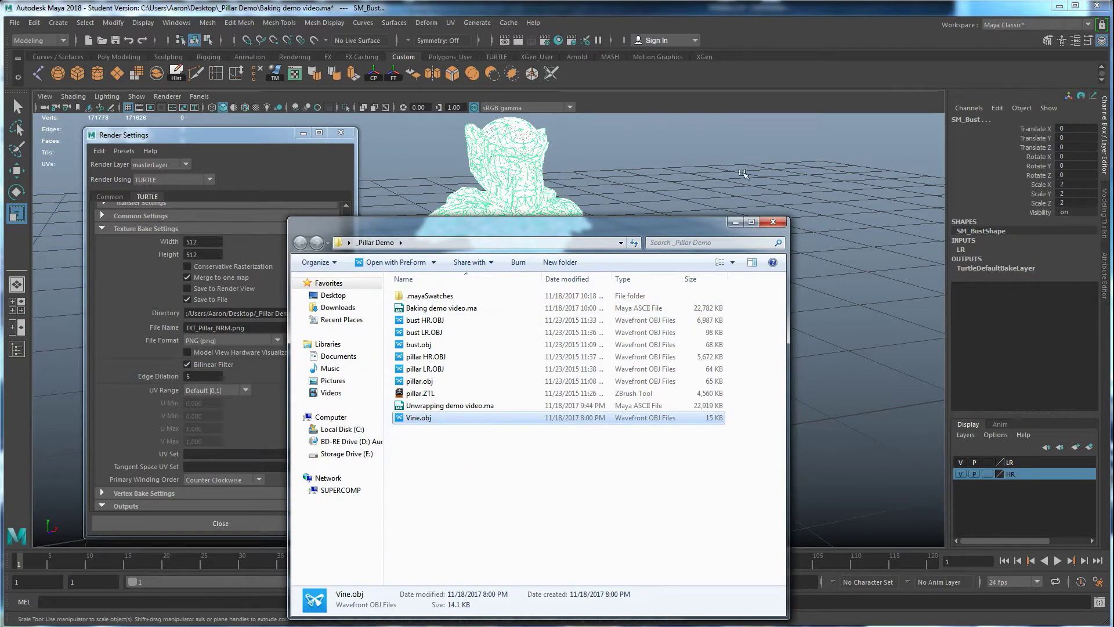
pyautogui.click(735, 222)
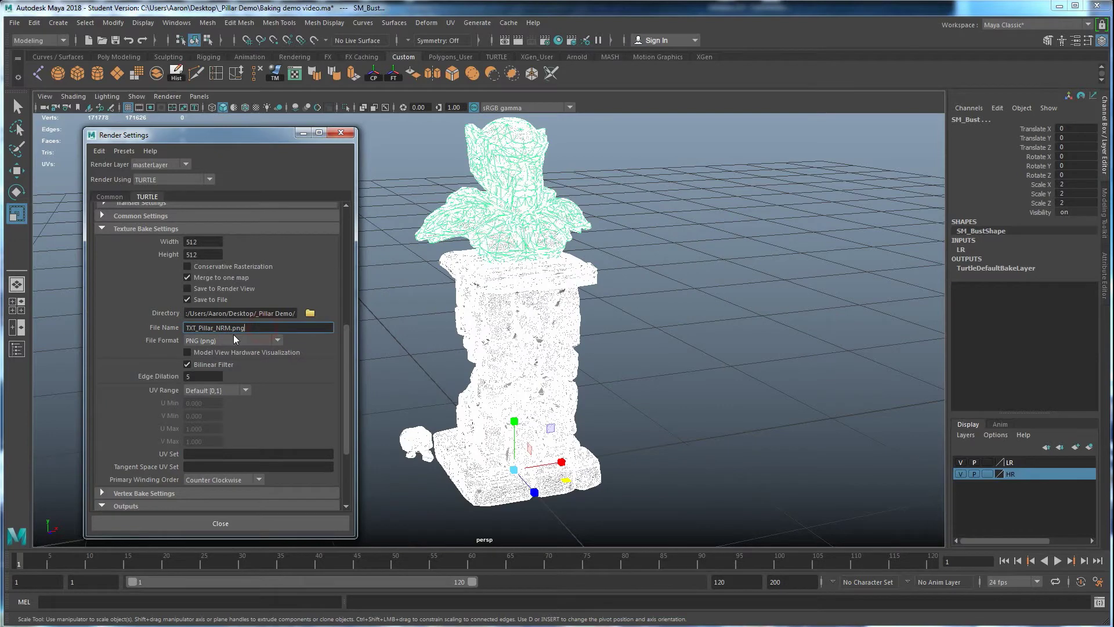
pyautogui.scroll(-2, 234, 335)
# Turn off Full Shading and enable Normal Map under Shader Outputs
pyautogui.scroll(-1, 152, 413)
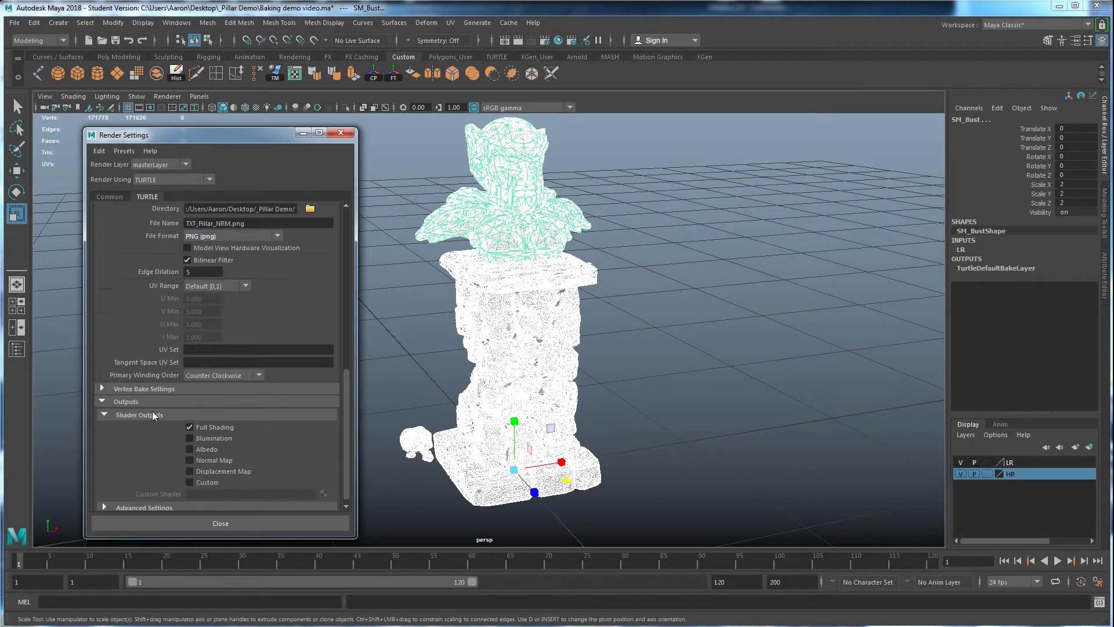
pyautogui.scroll(-1, 174, 398)
pyautogui.click(189, 418)
pyautogui.click(628, 343)
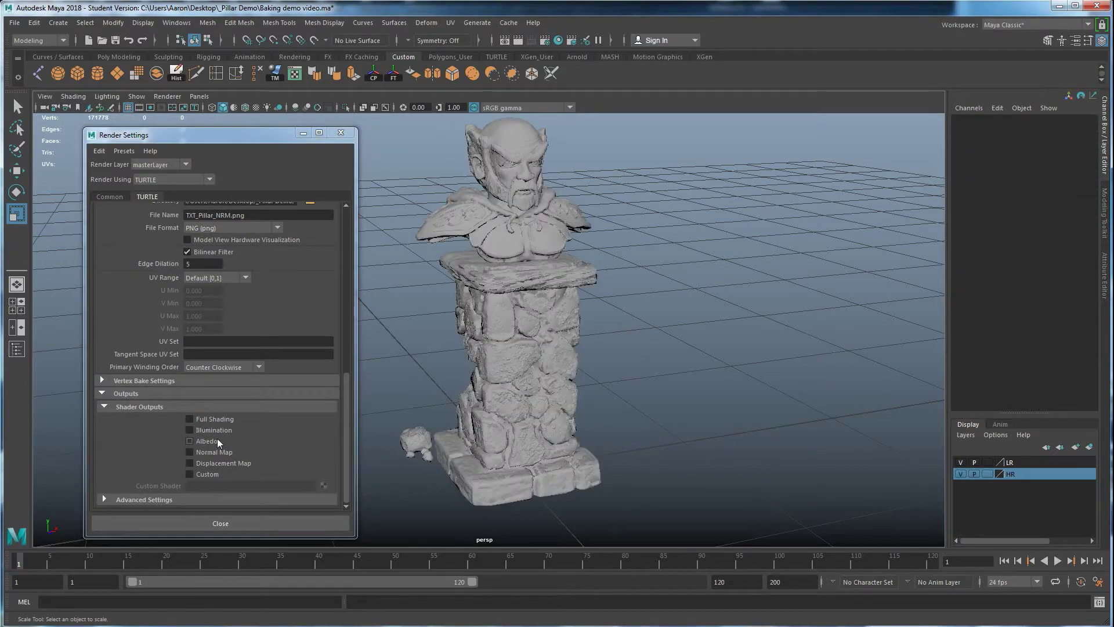
pyautogui.click(189, 452)
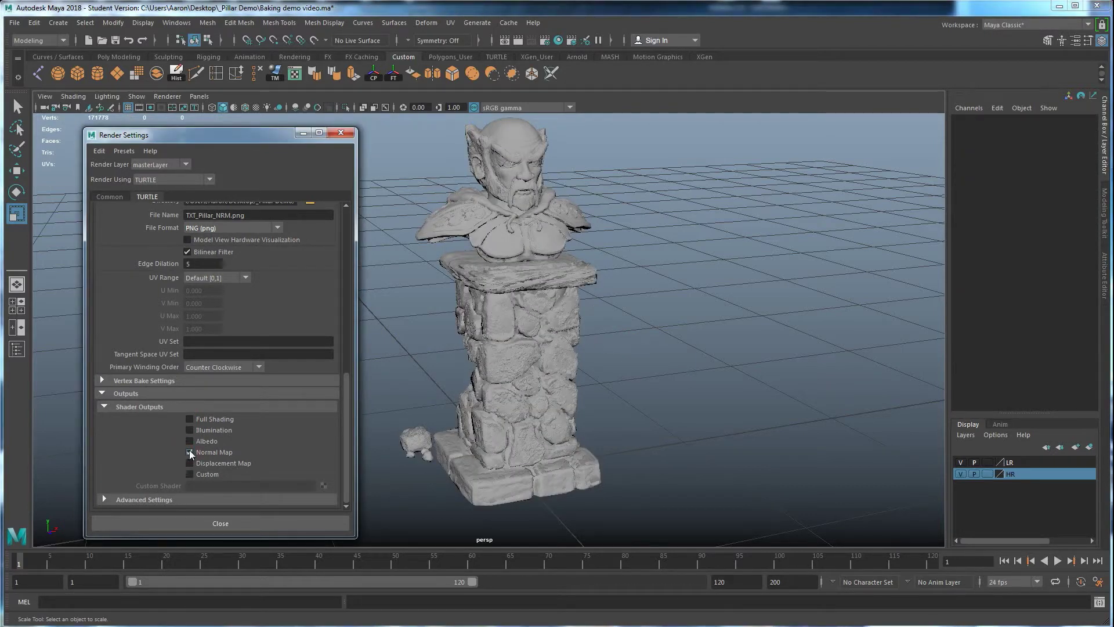
# Review the Texture Bake Settings and bake the 512 × 512 normal map
pyautogui.scroll(15, 152, 452)
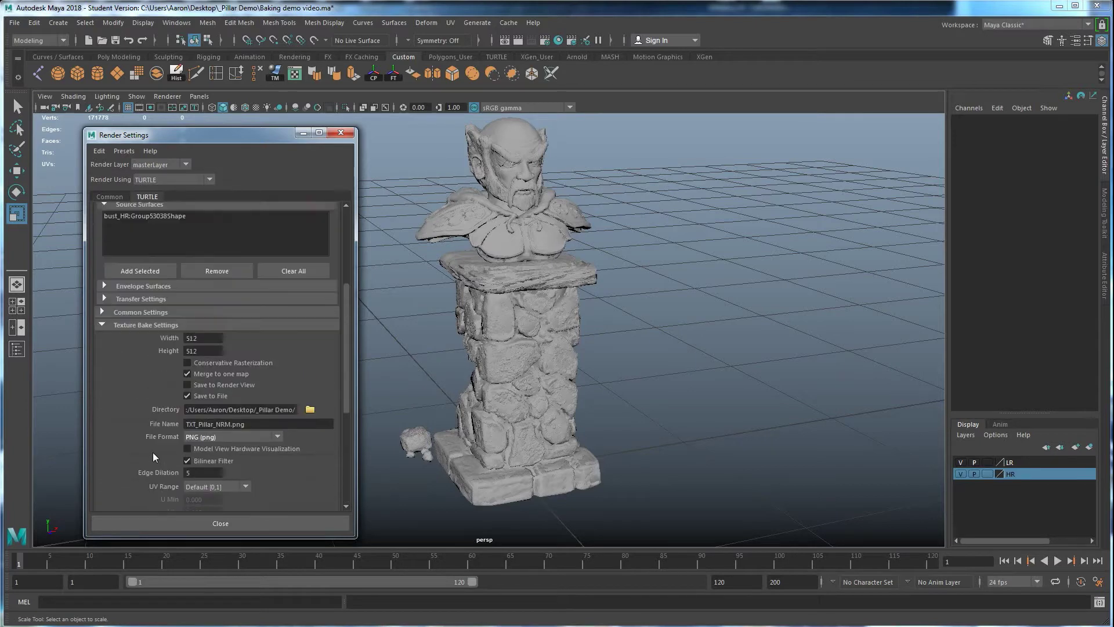
pyautogui.scroll(-2, 152, 452)
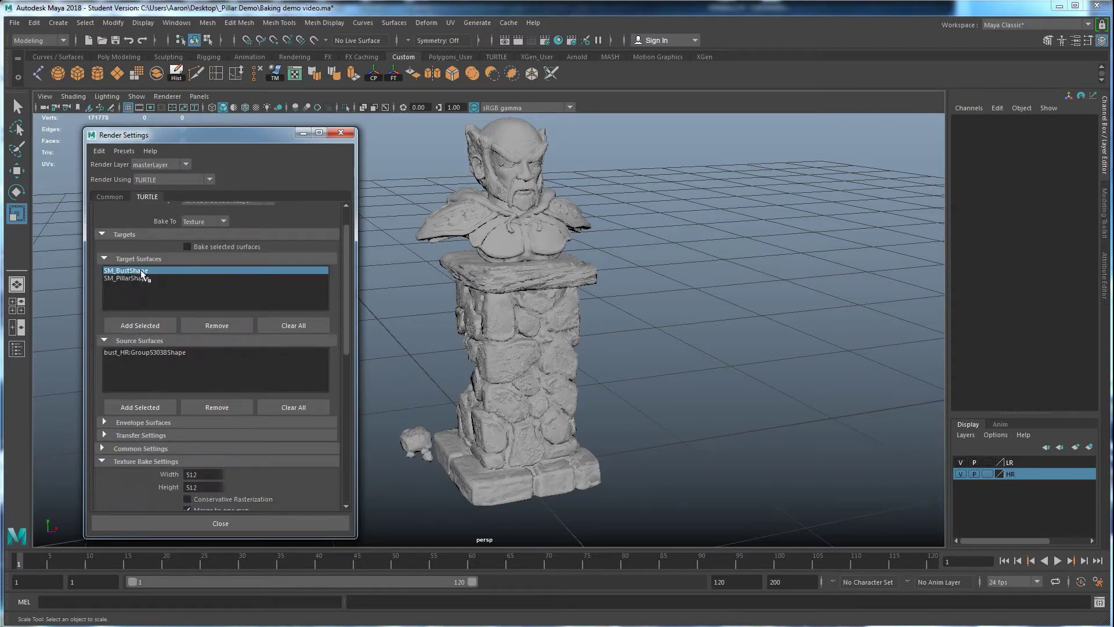
pyautogui.scroll(-8, 150, 345)
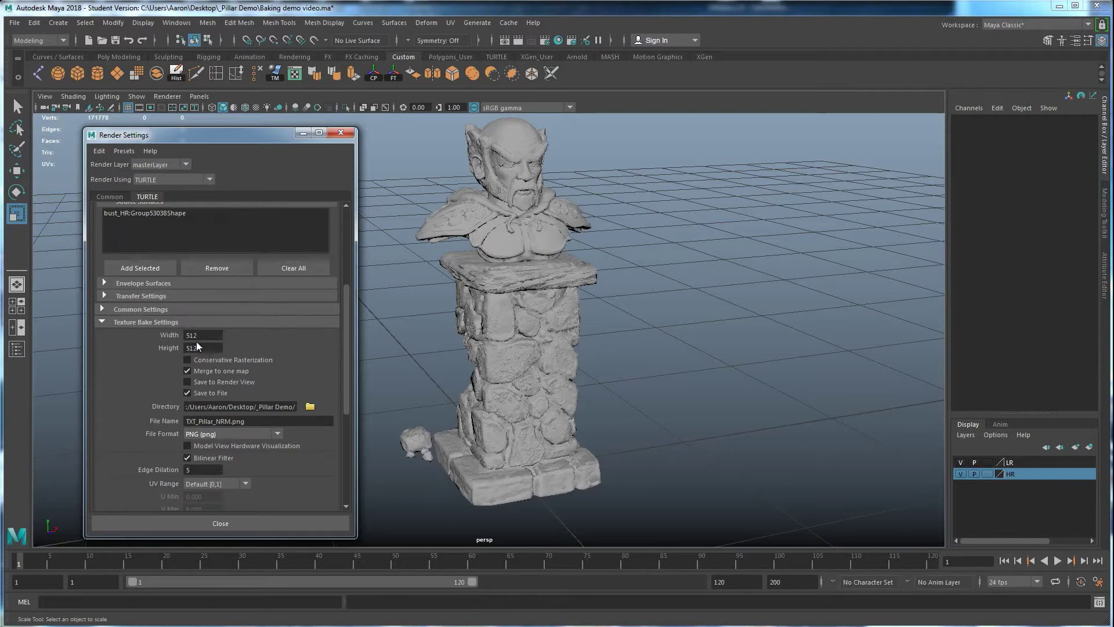
pyautogui.scroll(-2, 197, 335)
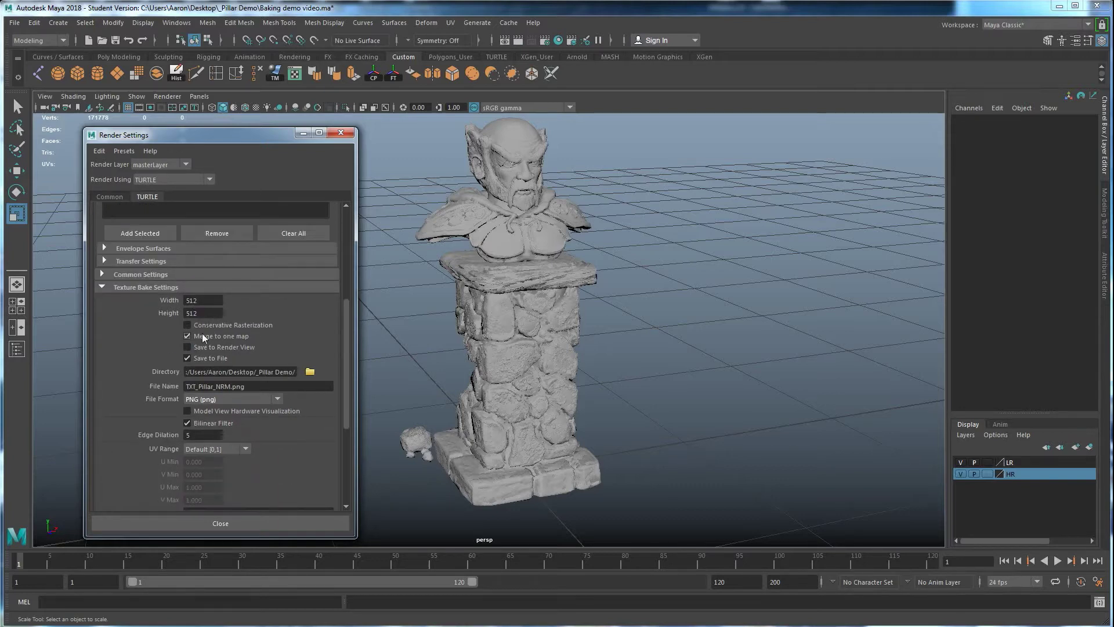
pyautogui.scroll(-2, 207, 342)
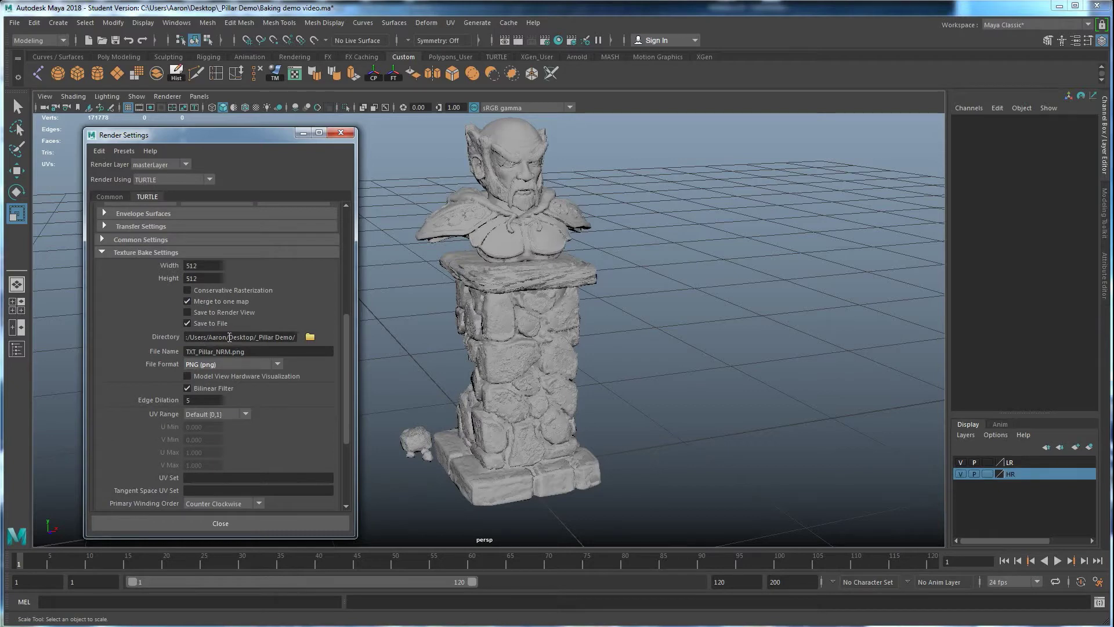
pyautogui.scroll(-4, 211, 345)
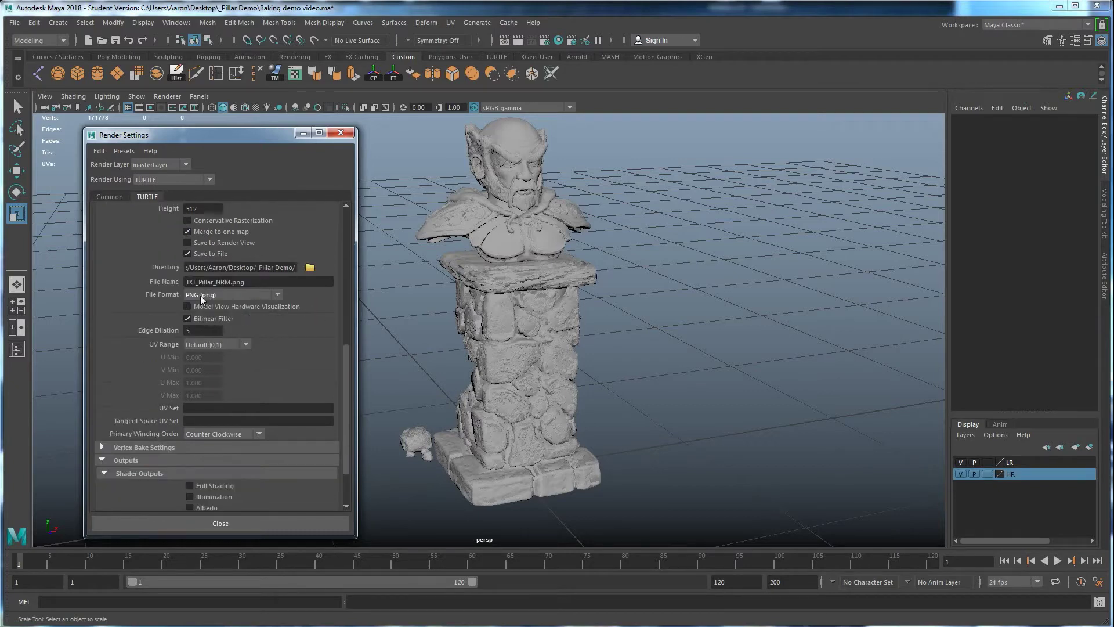
pyautogui.scroll(-4, 189, 407)
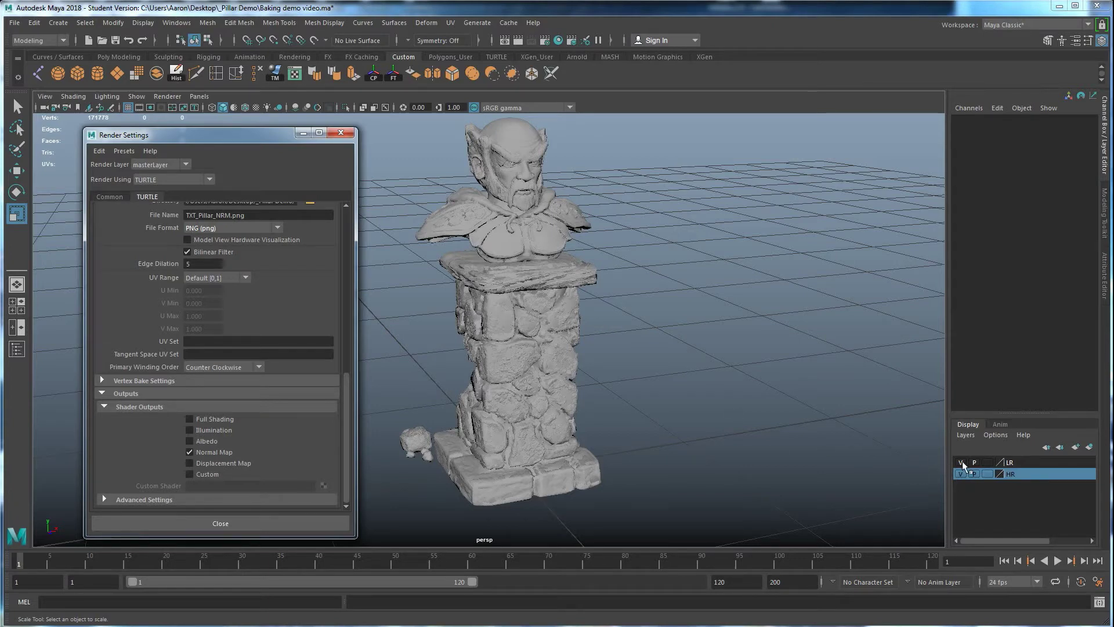
pyautogui.click(533, 74)
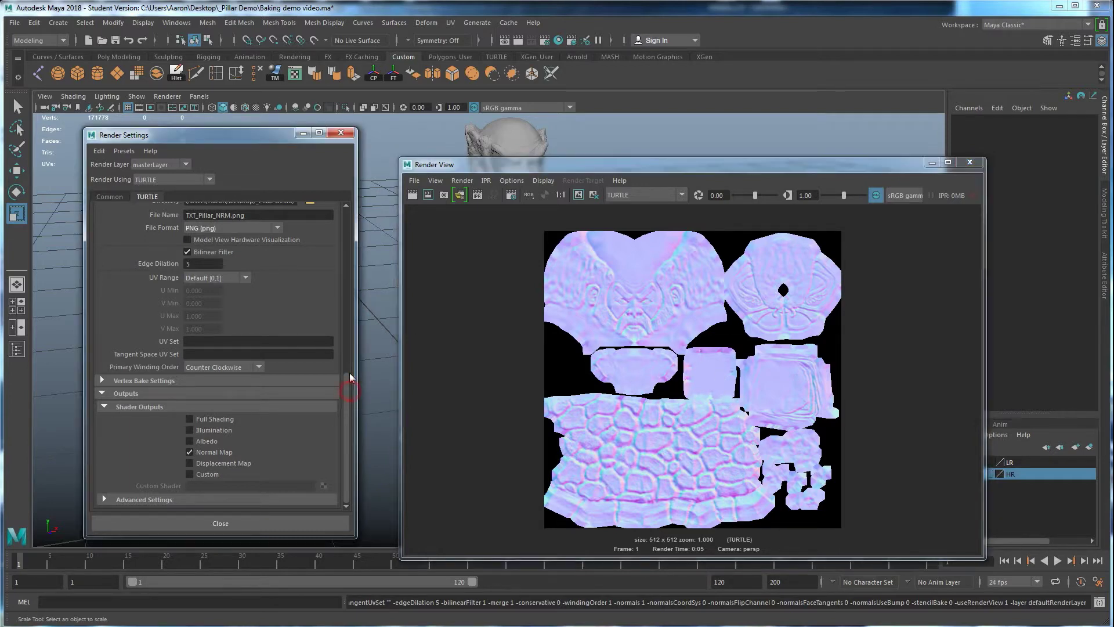
# Change the bake Width and Height from 512 to 2048
pyautogui.moveTo(348, 389); pyautogui.dragTo(349, 313)
pyautogui.doubleClick(210, 287)
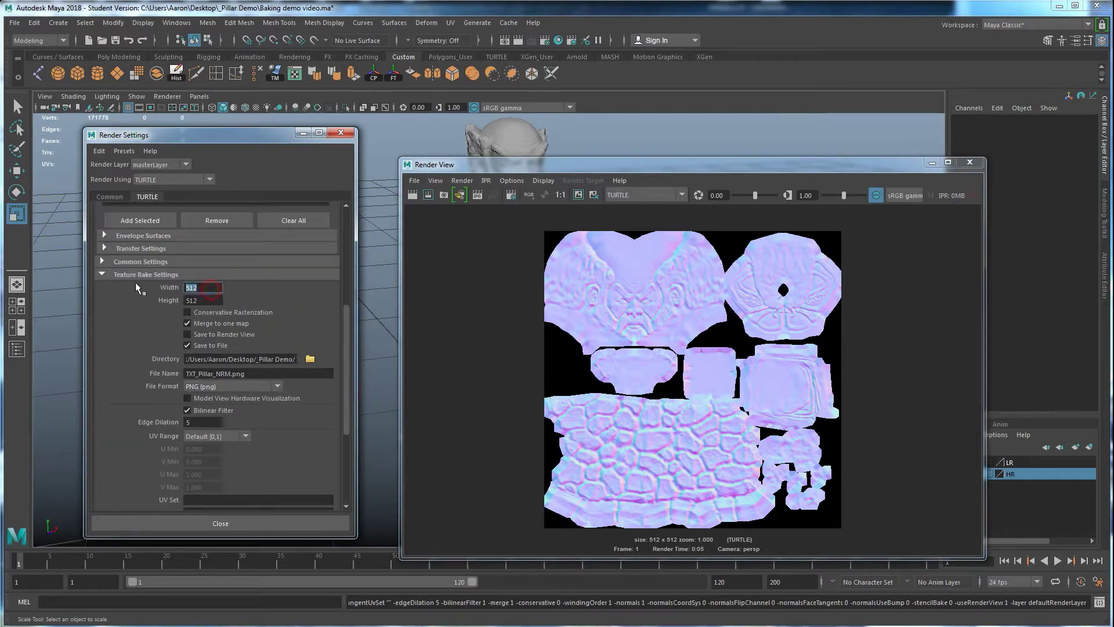
pyautogui.write('10')
pyautogui.press('BackSpace')
pyautogui.write('2048')
pyautogui.doubleClick(209, 300)
pyautogui.write('2048')
pyautogui.press('Return')
# Rebake the normal map at 2048 × 2048 and switch to the _Pillar Demo folder
pyautogui.scroll(-2, 288, 433)
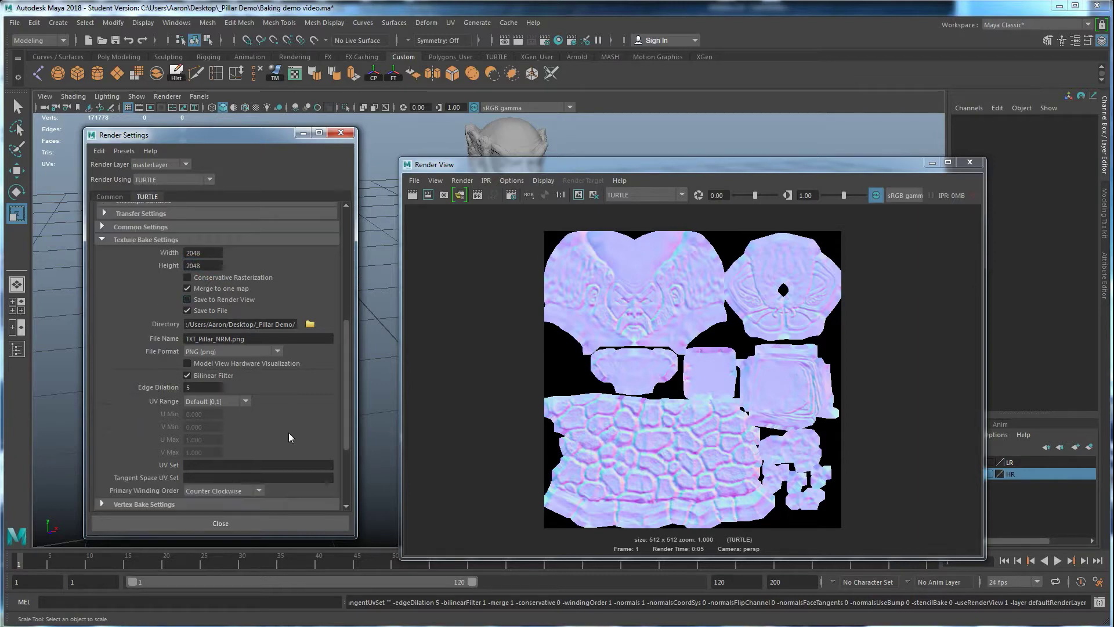
pyautogui.click(412, 195)
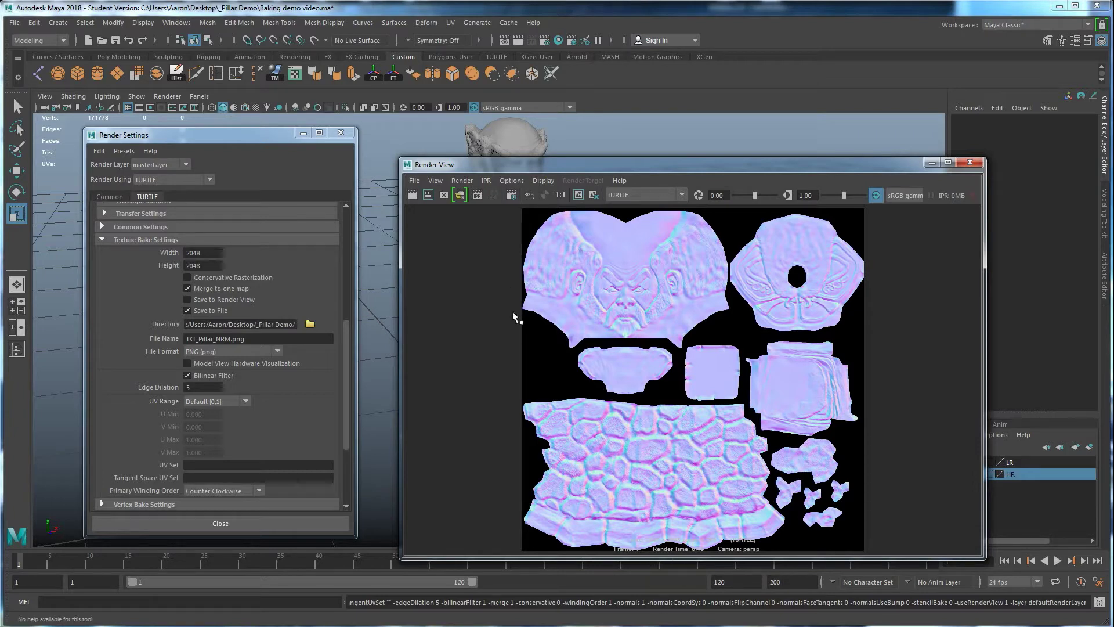
pyautogui.hotkey('alt', 'Tab')
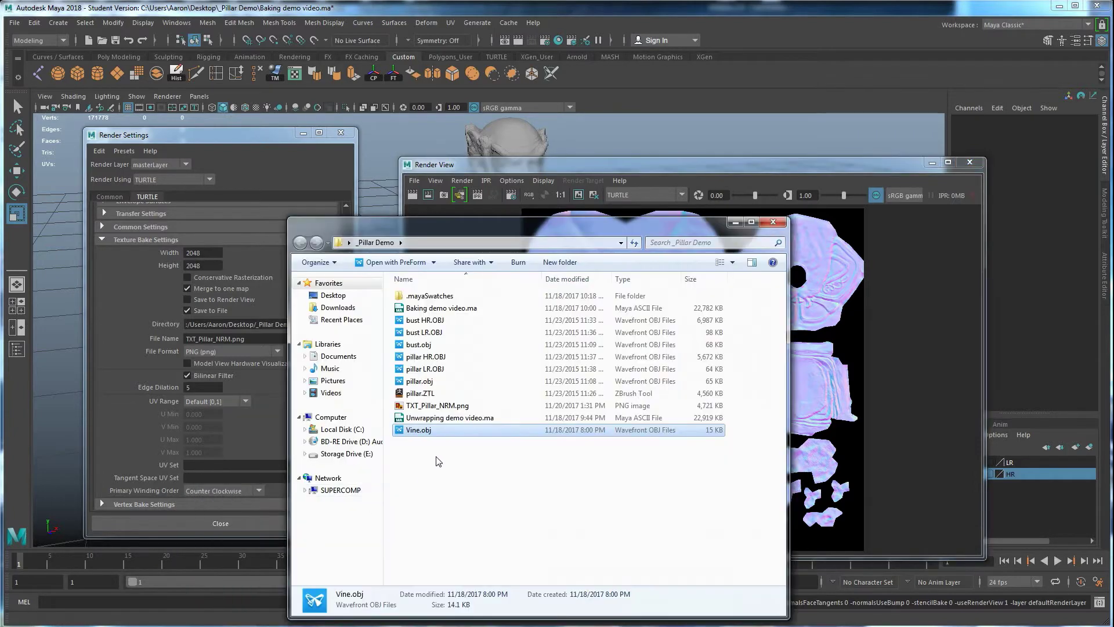
# Open the baked TXT_Pillar_NRM.png from _Pillar Demo in Windows Photo Viewer
pyautogui.click(414, 405)
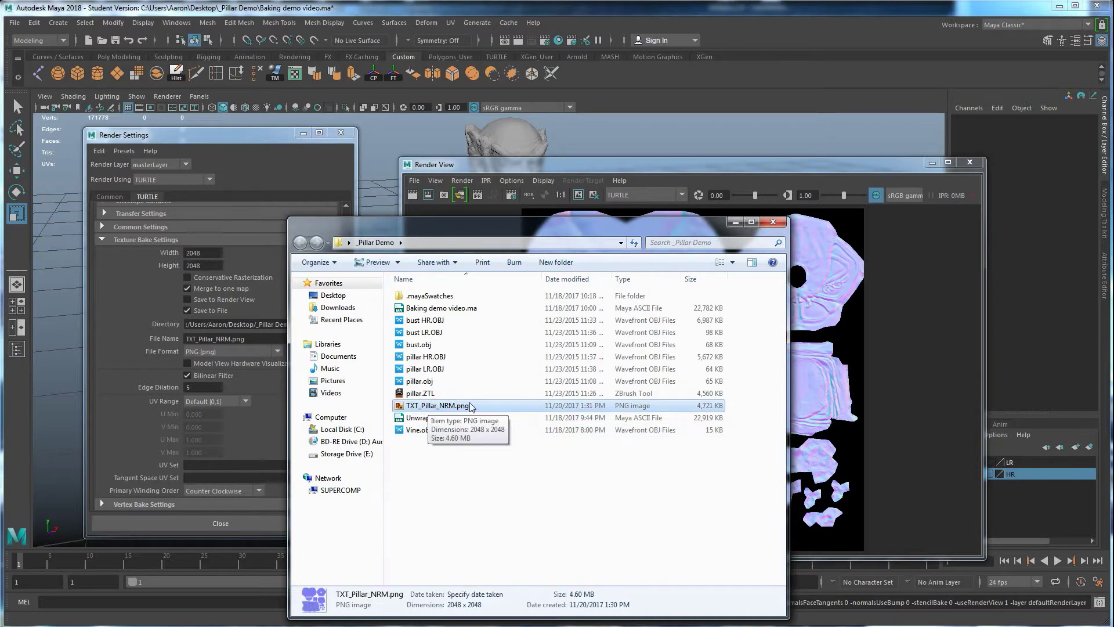
pyautogui.doubleClick(462, 409)
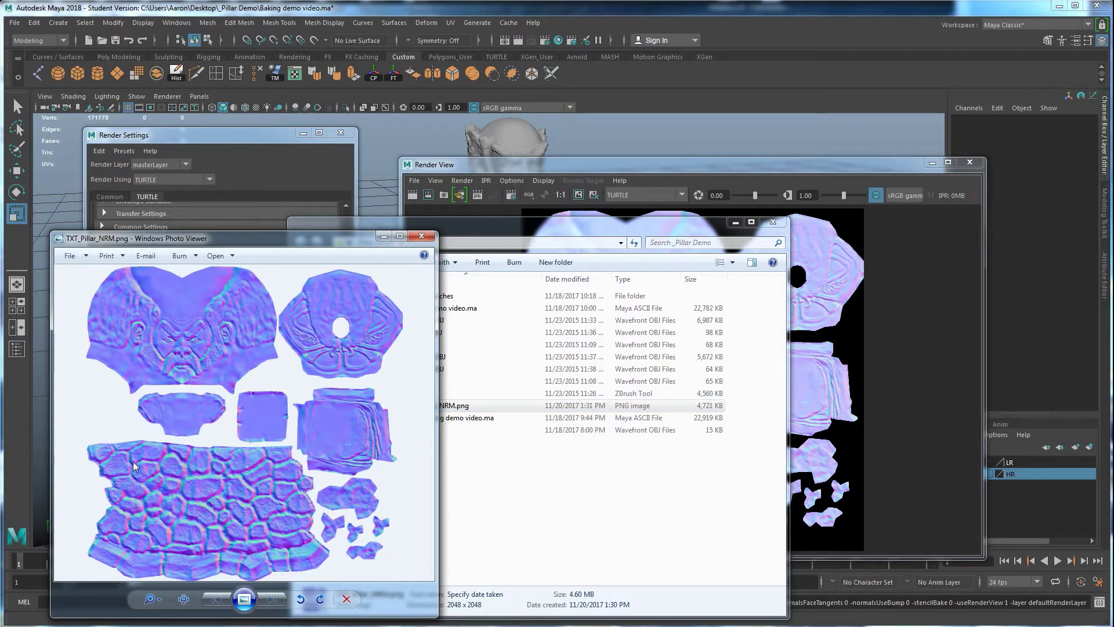
# View the normal map at actual size and pan over the stone and carved face detail
pyautogui.click(183, 599)
pyautogui.moveTo(210, 514); pyautogui.dragTo(291, 368)
pyautogui.moveTo(296, 505); pyautogui.dragTo(301, 418)
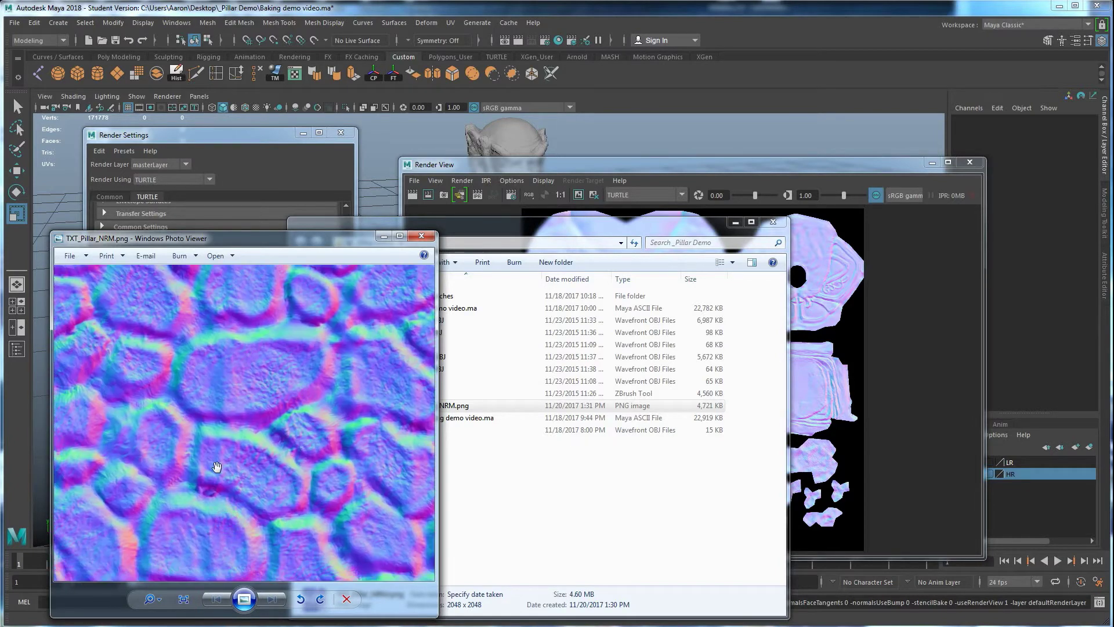
pyautogui.moveTo(219, 468); pyautogui.dragTo(241, 419)
pyautogui.moveTo(221, 348); pyautogui.dragTo(273, 363)
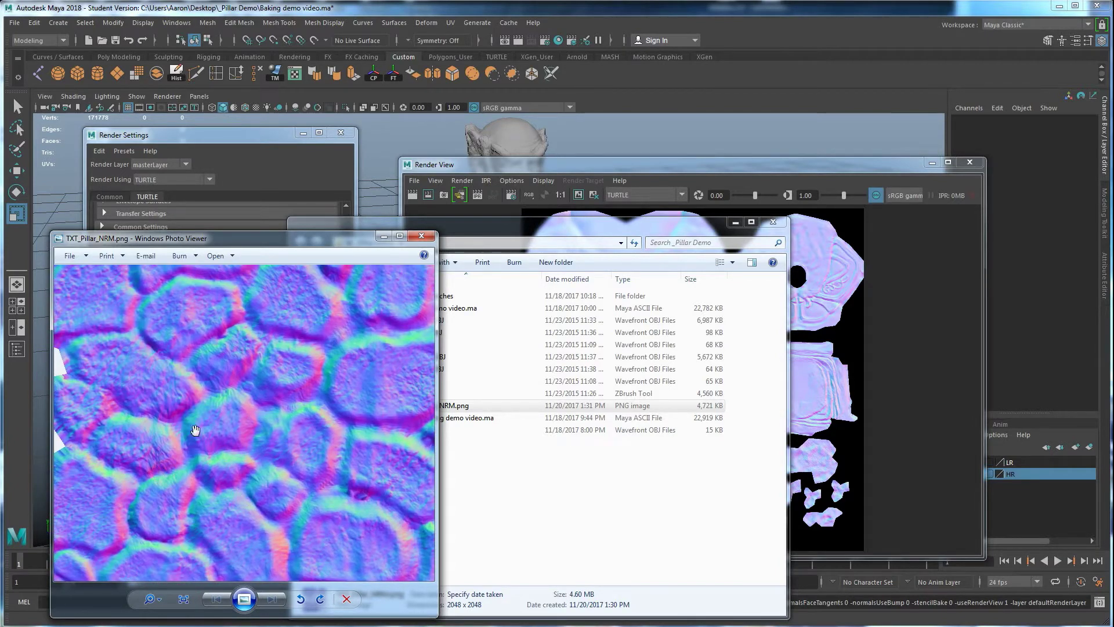
pyautogui.moveTo(205, 513); pyautogui.dragTo(200, 418)
pyautogui.moveTo(269, 273); pyautogui.dragTo(266, 480)
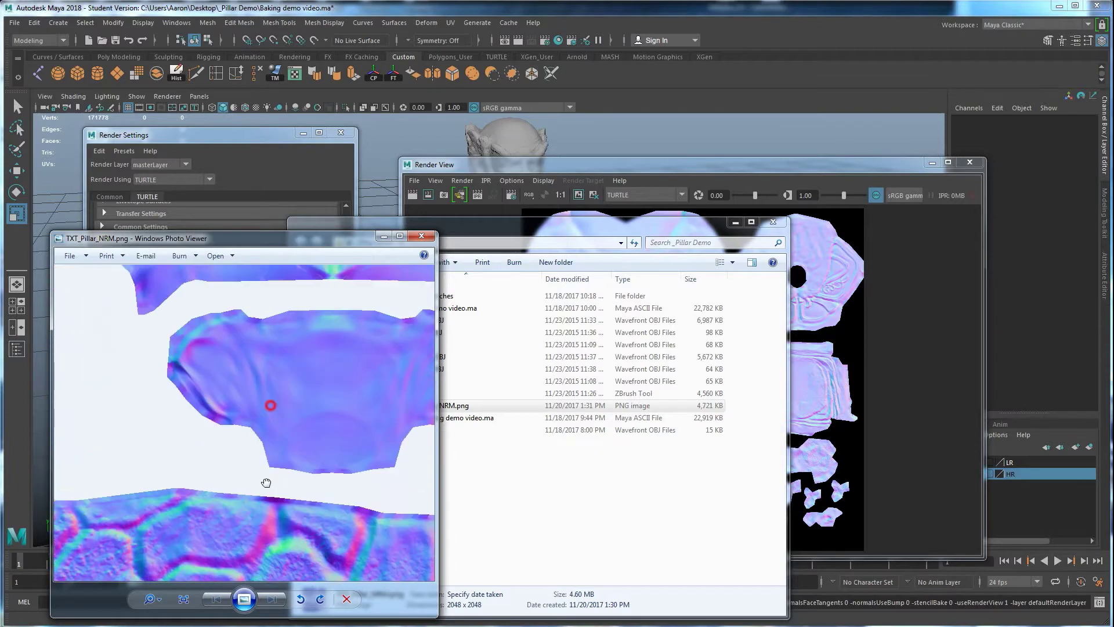
pyautogui.moveTo(233, 312); pyautogui.dragTo(263, 527)
# Zoom out, close Photo Viewer, and bring Maya's Render Settings back to the front
pyautogui.scroll(-3, 288, 450)
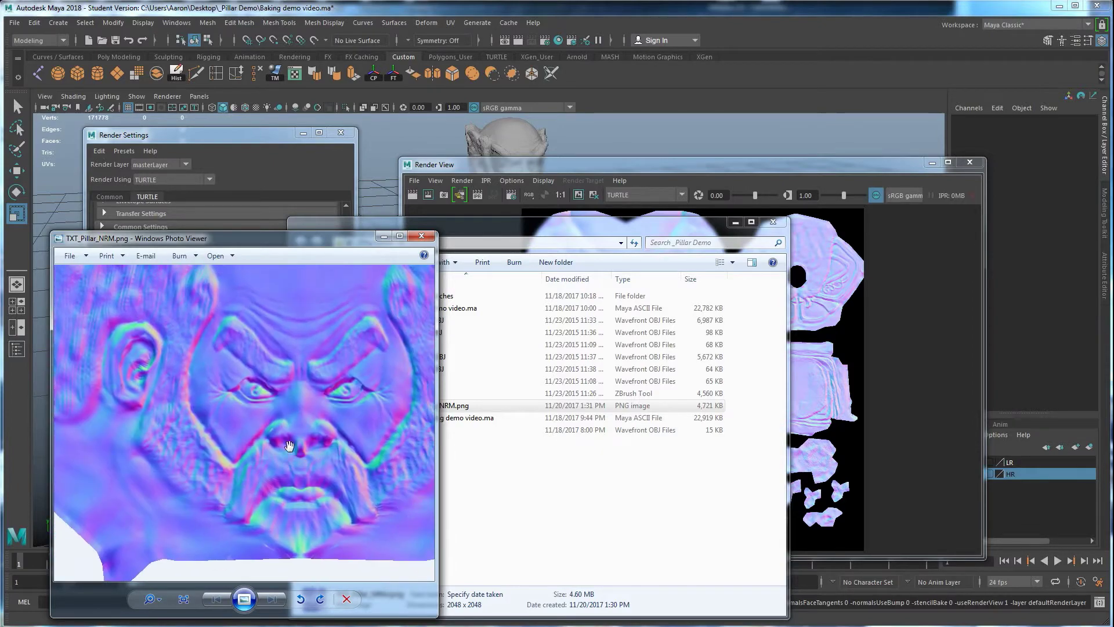
pyautogui.scroll(-3, 289, 446)
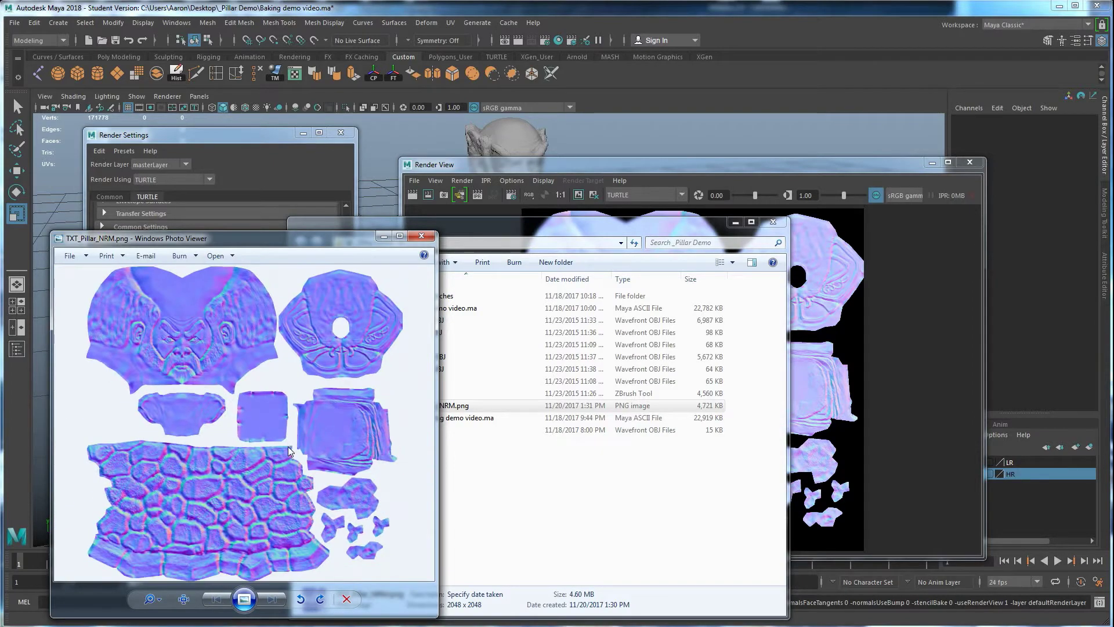
pyautogui.click(422, 236)
pyautogui.click(246, 135)
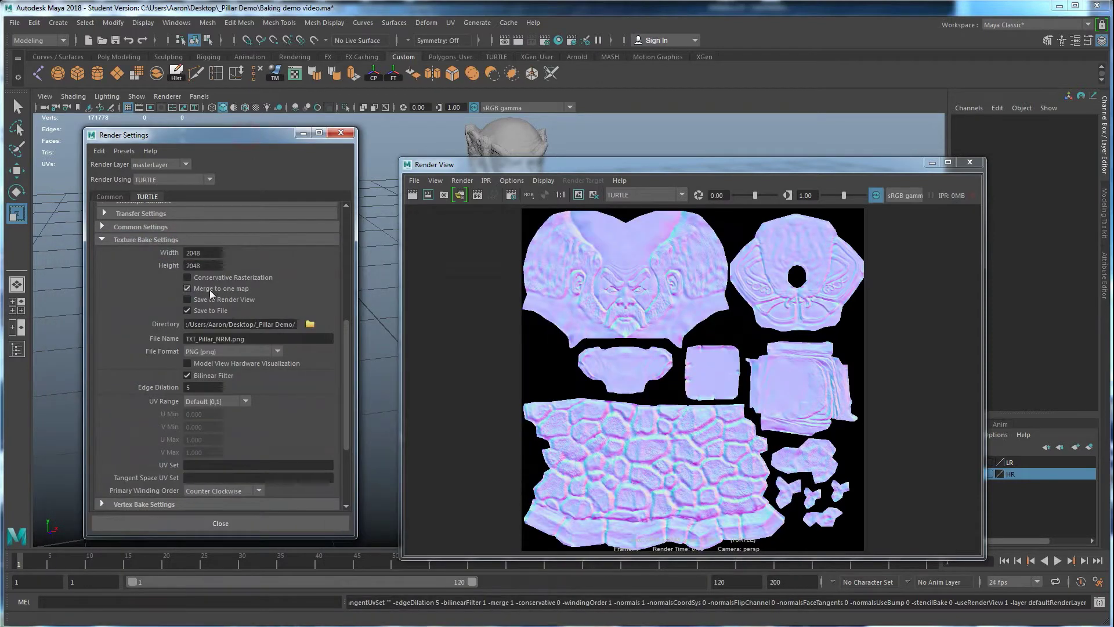
# Set the bake Width and Height back to 512
pyautogui.doubleClick(209, 254)
pyautogui.write('512')
pyautogui.press('Tab')
pyautogui.write('512')
pyautogui.click(203, 253)
# Rename the output to TXT_Pillar_AO.png and switch Shader Outputs from Normal Map to Custom
pyautogui.scroll(4, 201, 278)
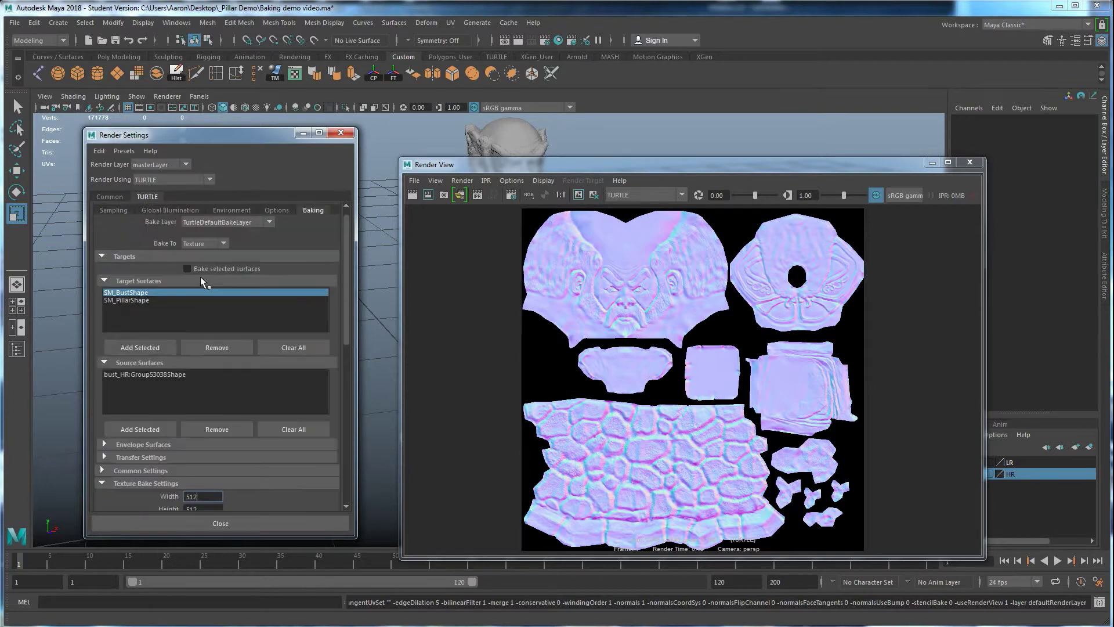
pyautogui.scroll(-4, 199, 372)
pyautogui.scroll(-3, 197, 386)
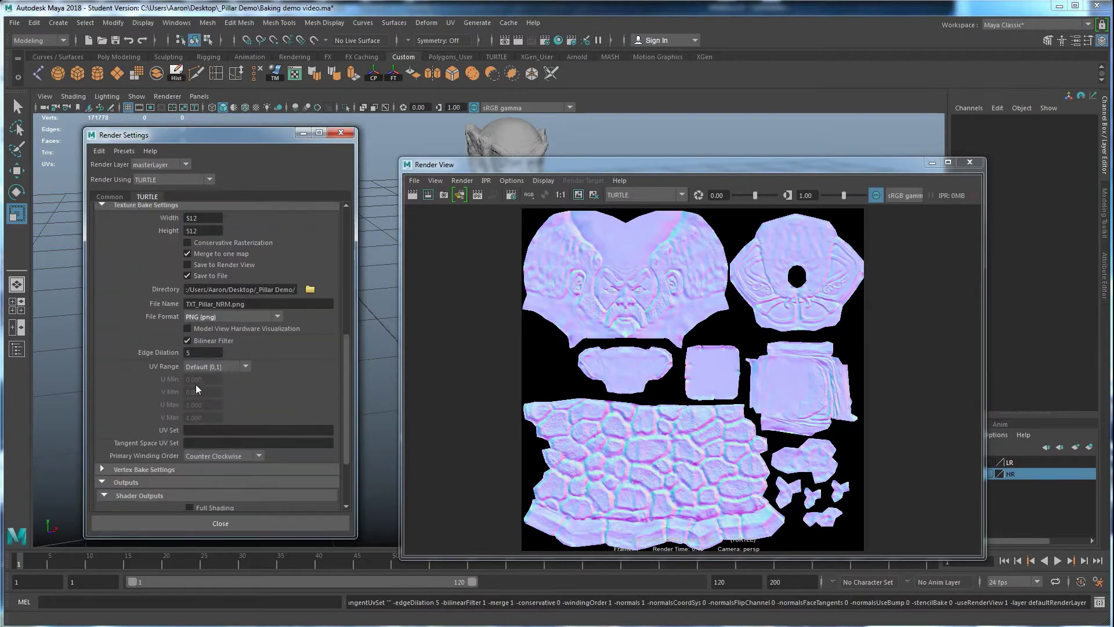
pyautogui.click(231, 305)
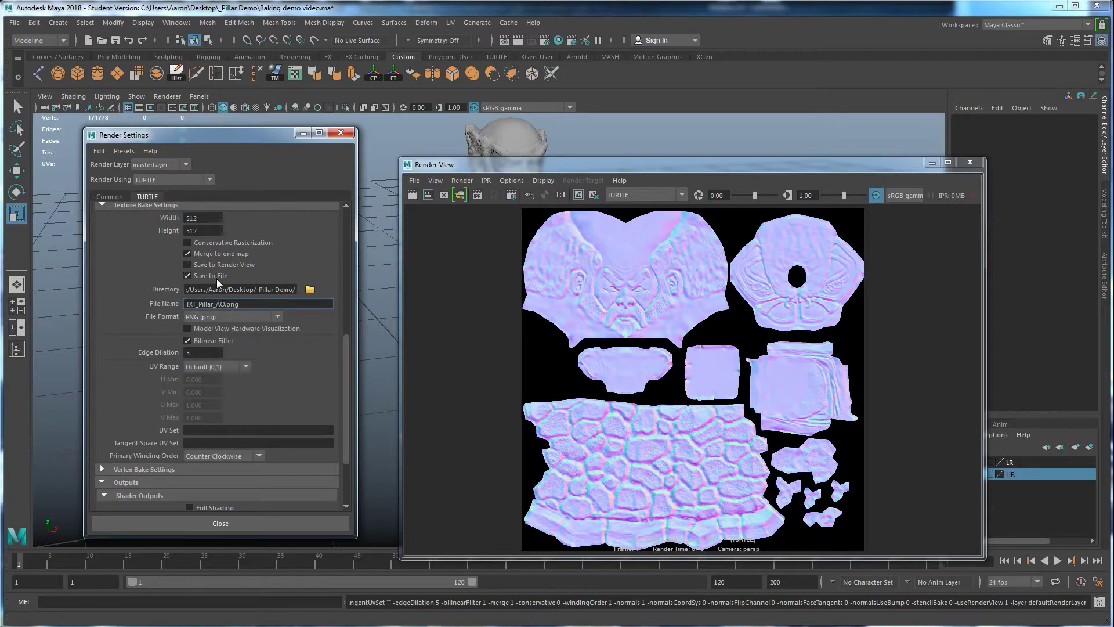
pyautogui.scroll(-1, 217, 333)
pyautogui.scroll(-2, 218, 334)
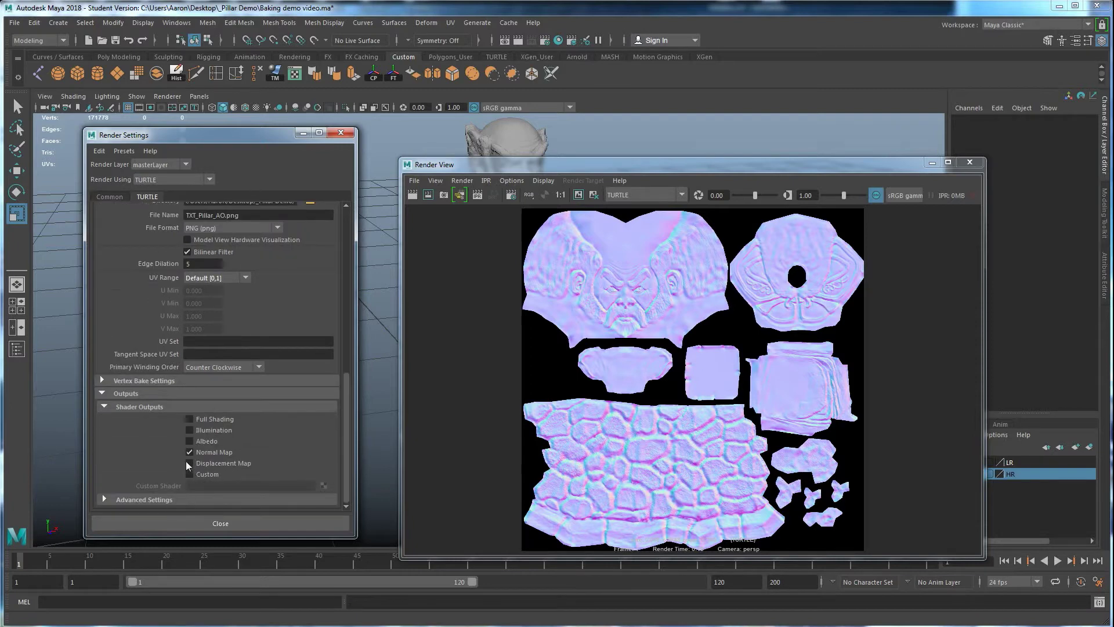
pyautogui.click(190, 474)
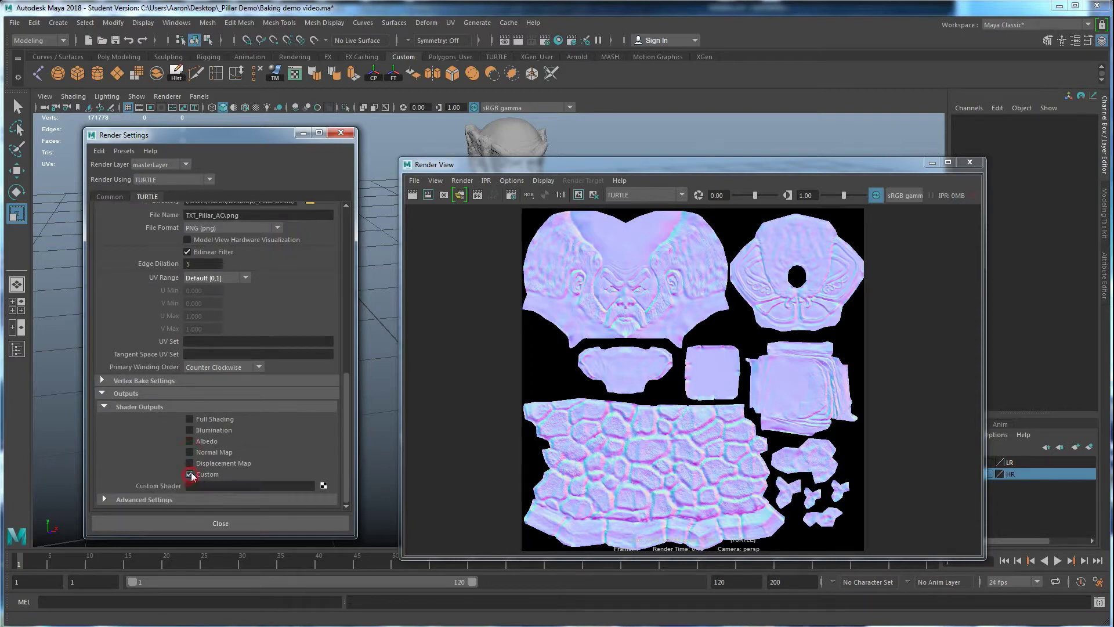
# Create an Ilr Occ Sampler (Maya > Surface) as the Custom Shader, named ilrOccSampler1
pyautogui.click(323, 487)
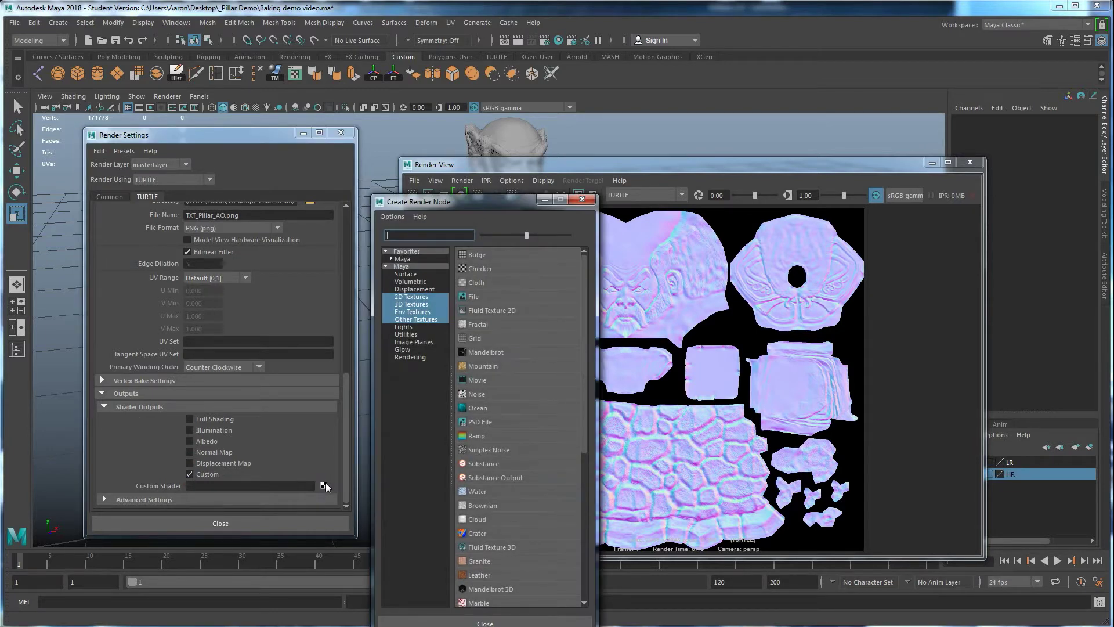
pyautogui.click(402, 267)
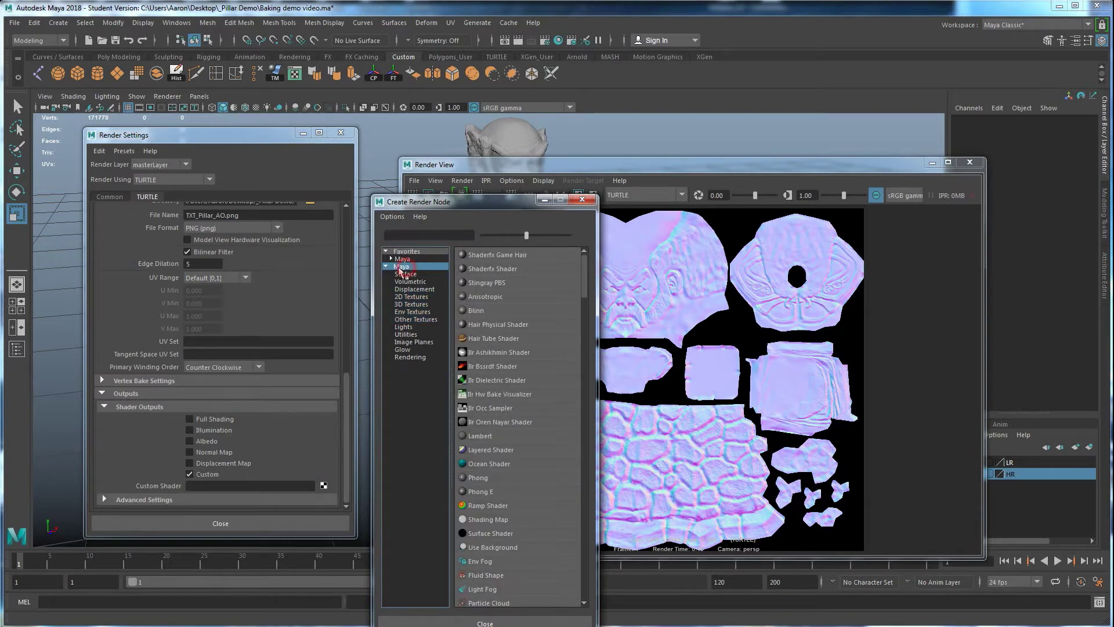
pyautogui.click(487, 409)
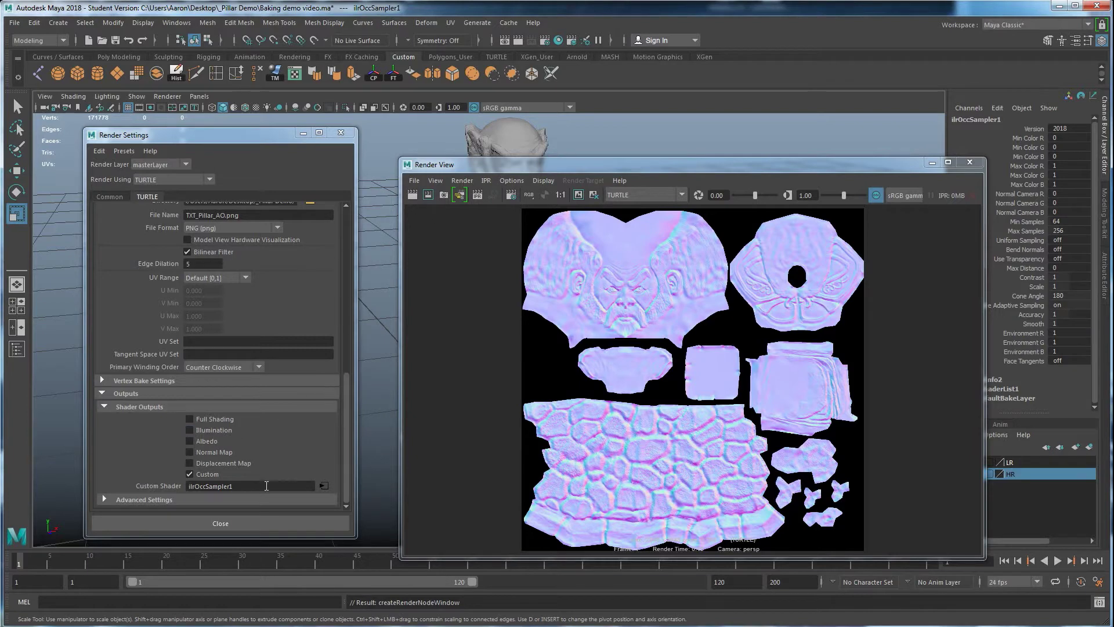
pyautogui.scroll(3, 256, 336)
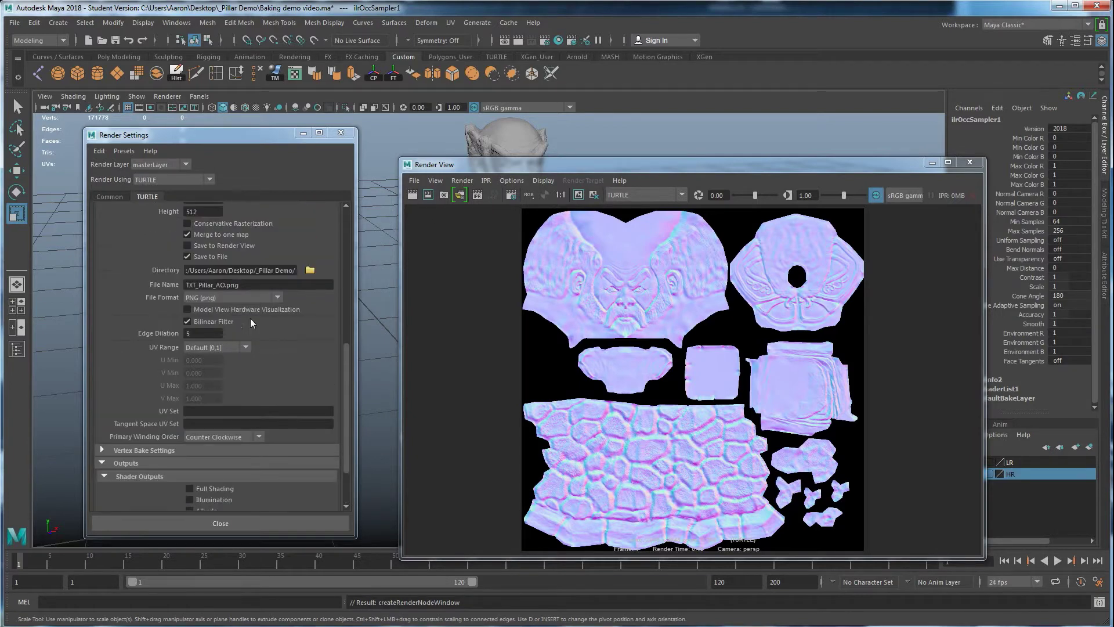
pyautogui.scroll(3, 199, 282)
pyautogui.scroll(-6, 212, 284)
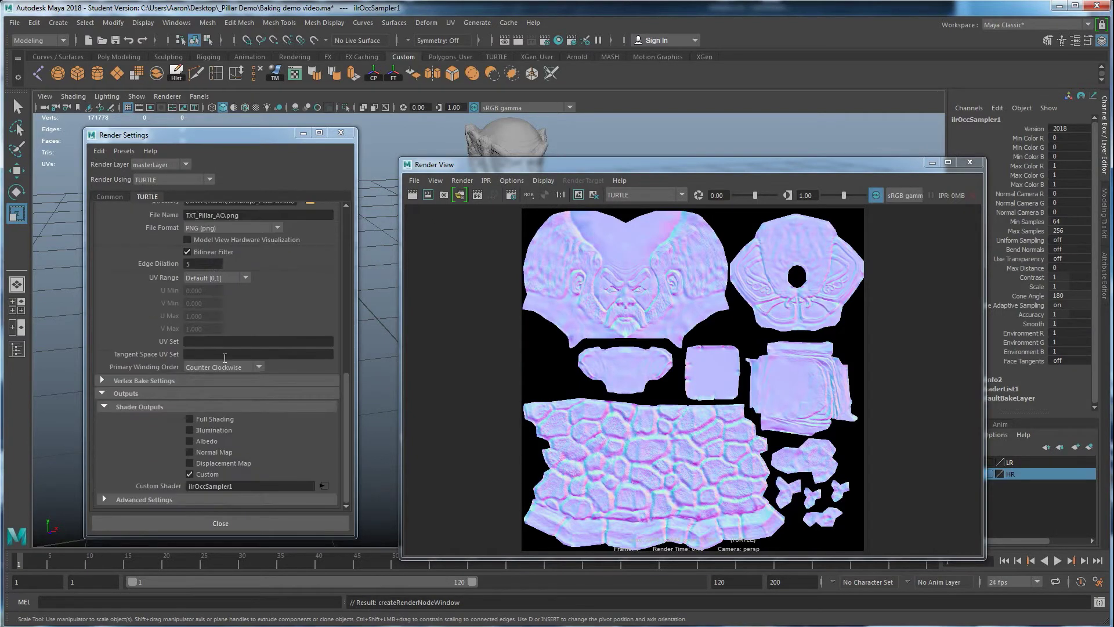
# Move the Render View aside and close the normal-map render
pyautogui.moveTo(606, 165); pyautogui.dragTo(820, 177)
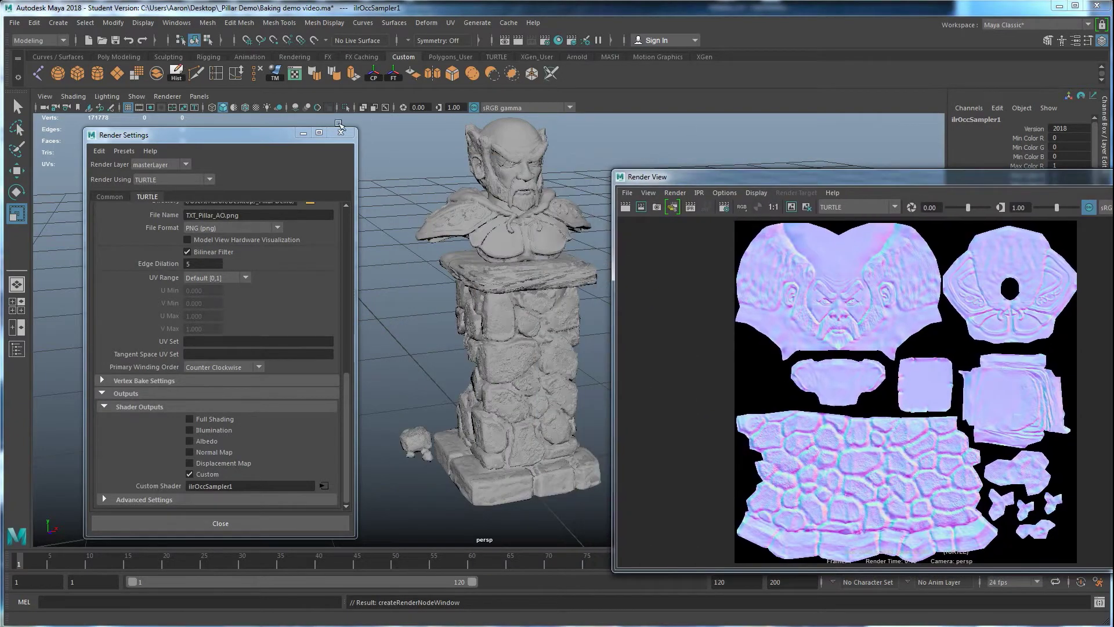
pyautogui.moveTo(843, 177); pyautogui.dragTo(544, 275)
pyautogui.click(893, 277)
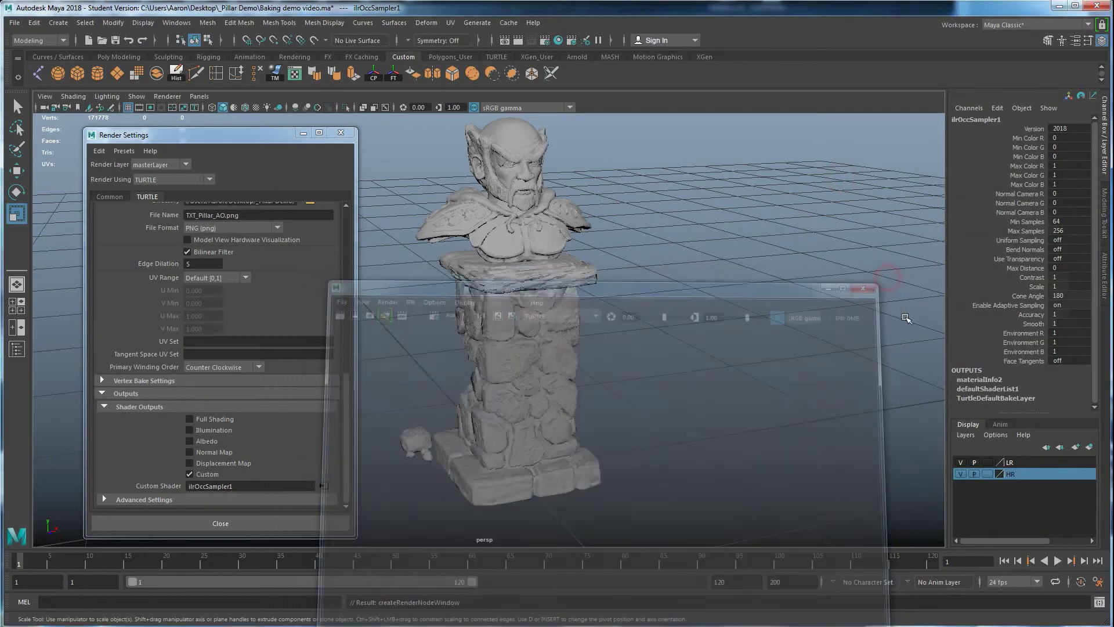
# Compare the low-res and high-res pillar layers with Screen-space AO toggled on and off
pyautogui.click(961, 474)
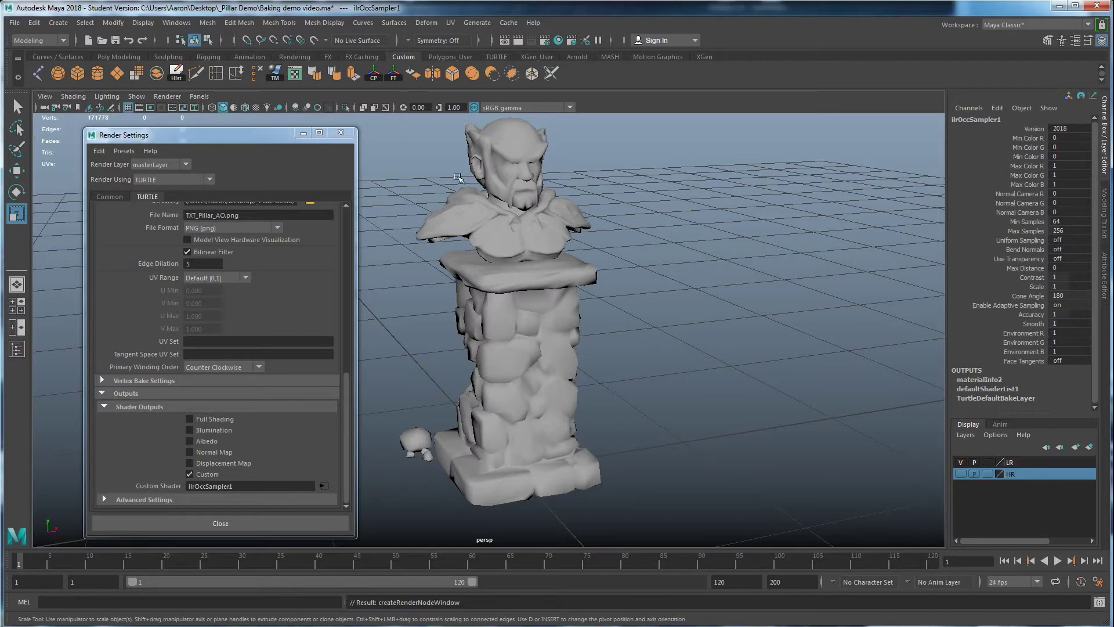
pyautogui.click(296, 108)
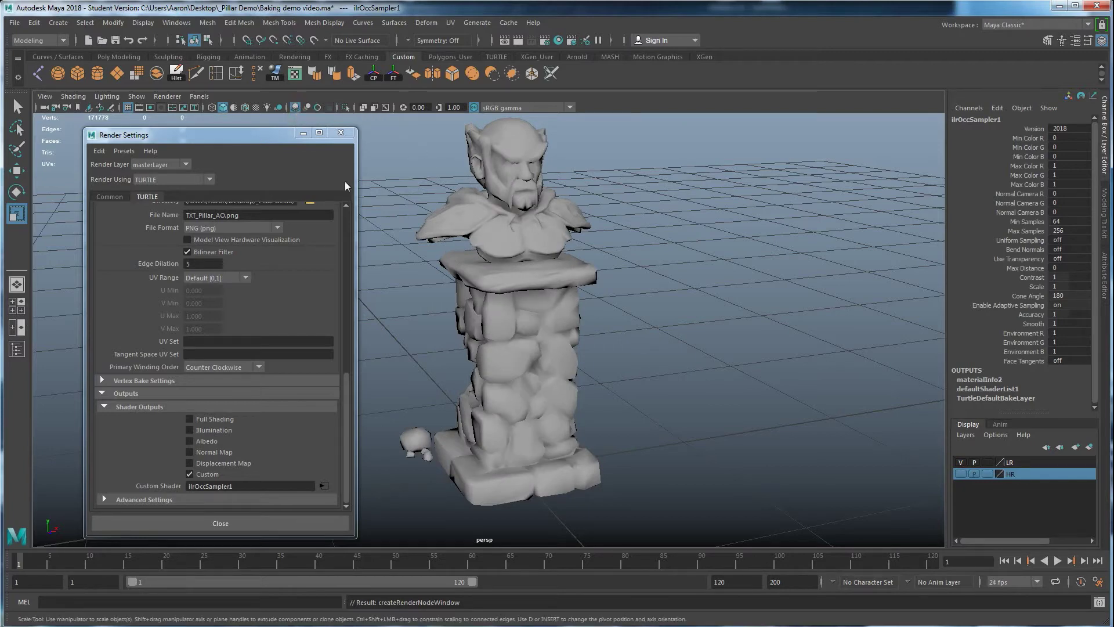
pyautogui.click(296, 108)
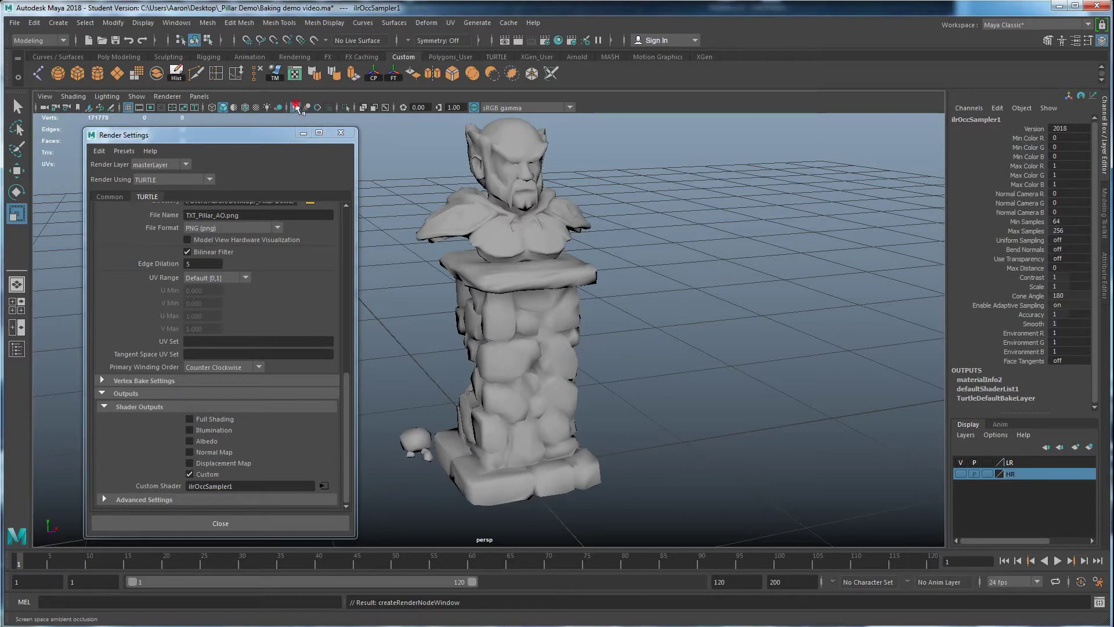
pyautogui.click(959, 463)
pyautogui.click(961, 474)
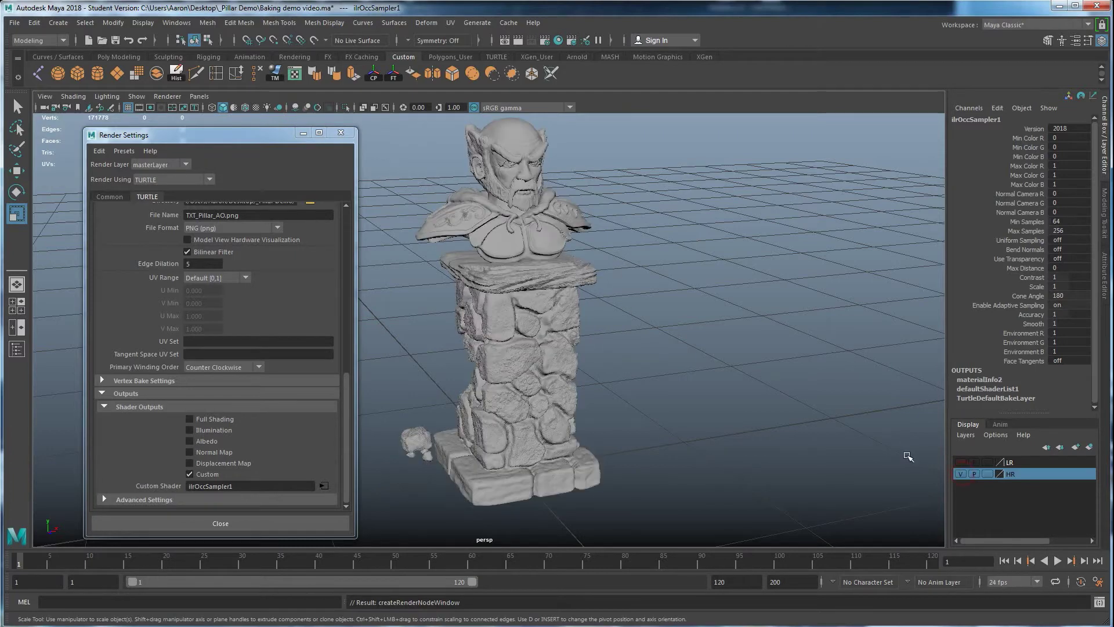
pyautogui.click(295, 108)
pyautogui.click(296, 108)
pyautogui.click(296, 108)
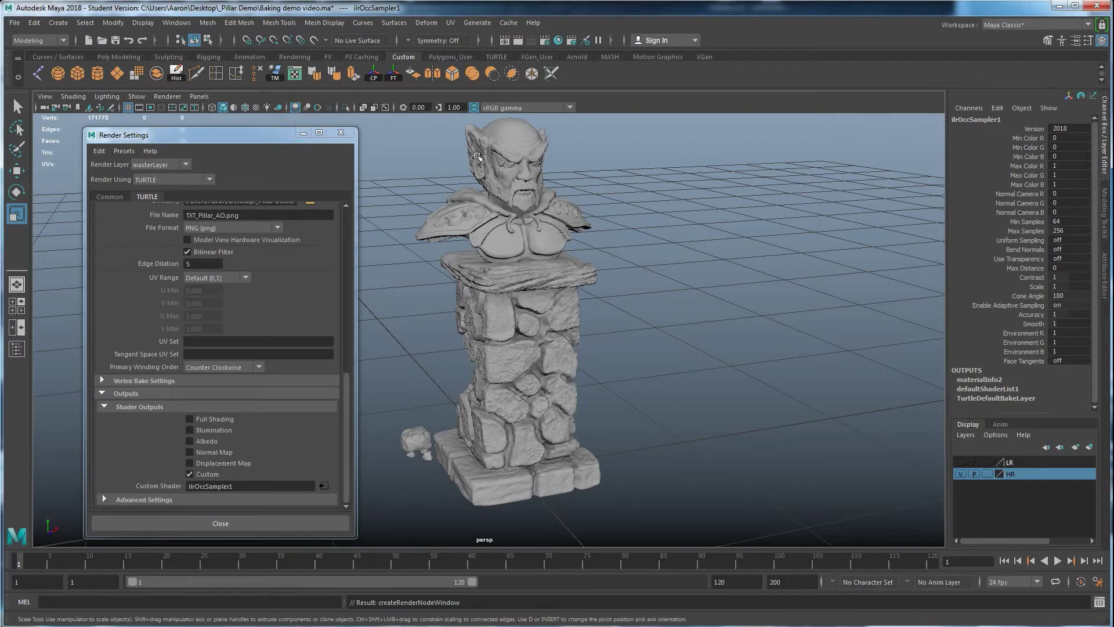
pyautogui.click(295, 107)
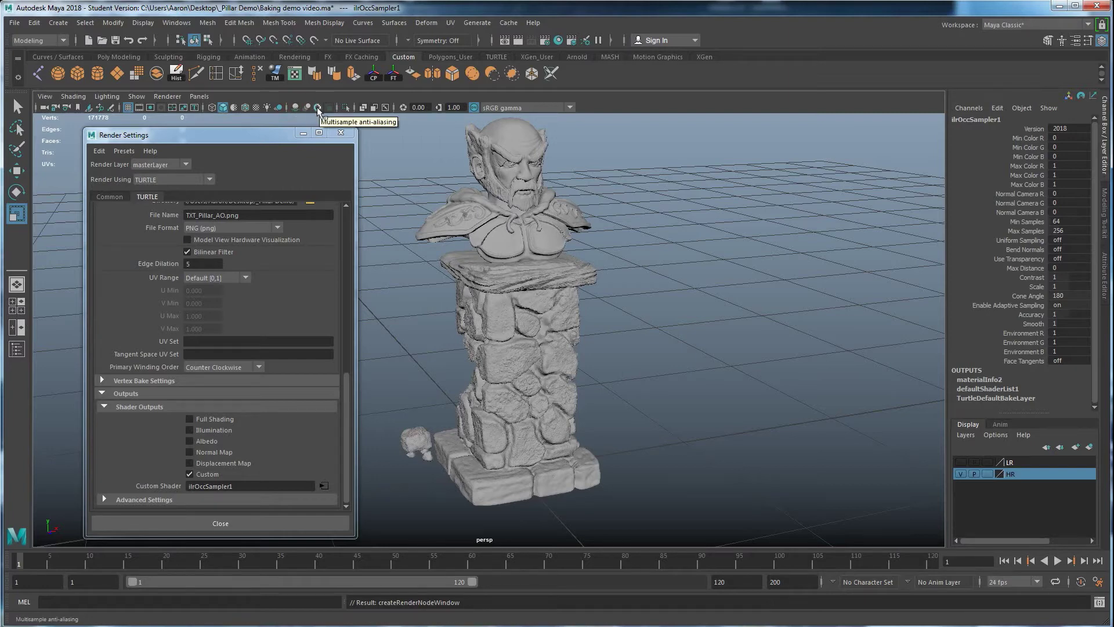
# Enable Multisample Anti-aliasing, recheck AO, and show the low-res pillar layer again
pyautogui.click(318, 107)
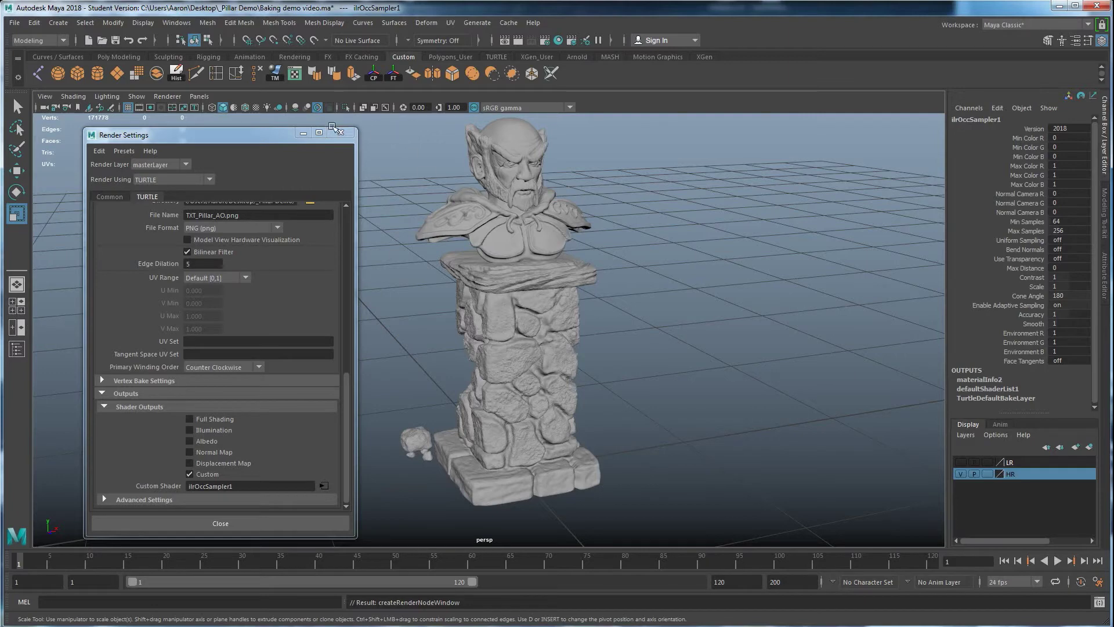
pyautogui.click(294, 107)
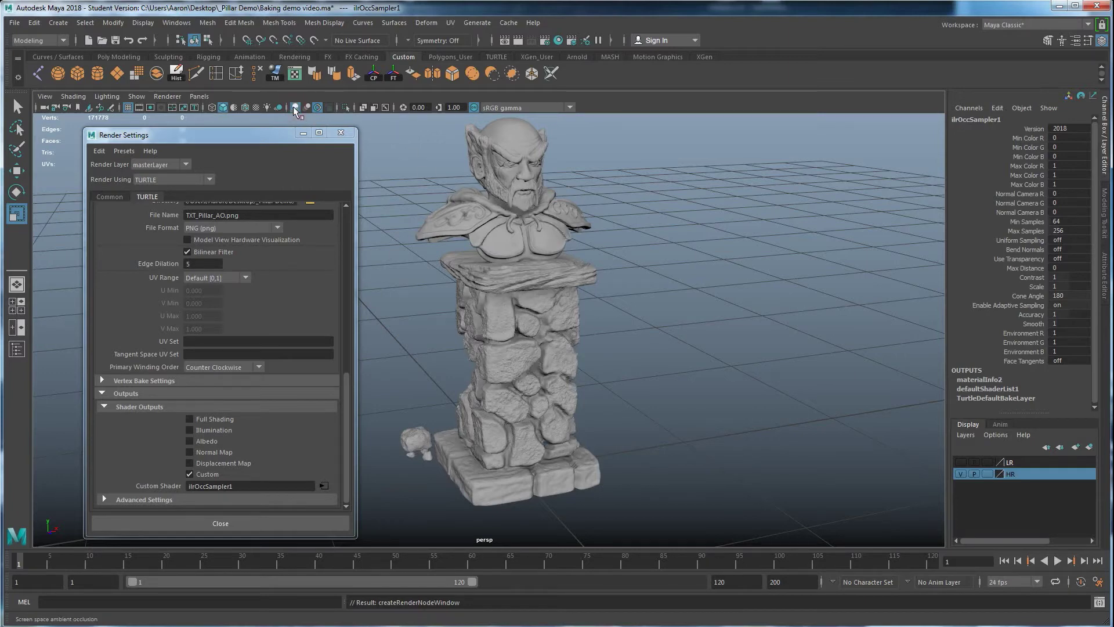
pyautogui.click(295, 108)
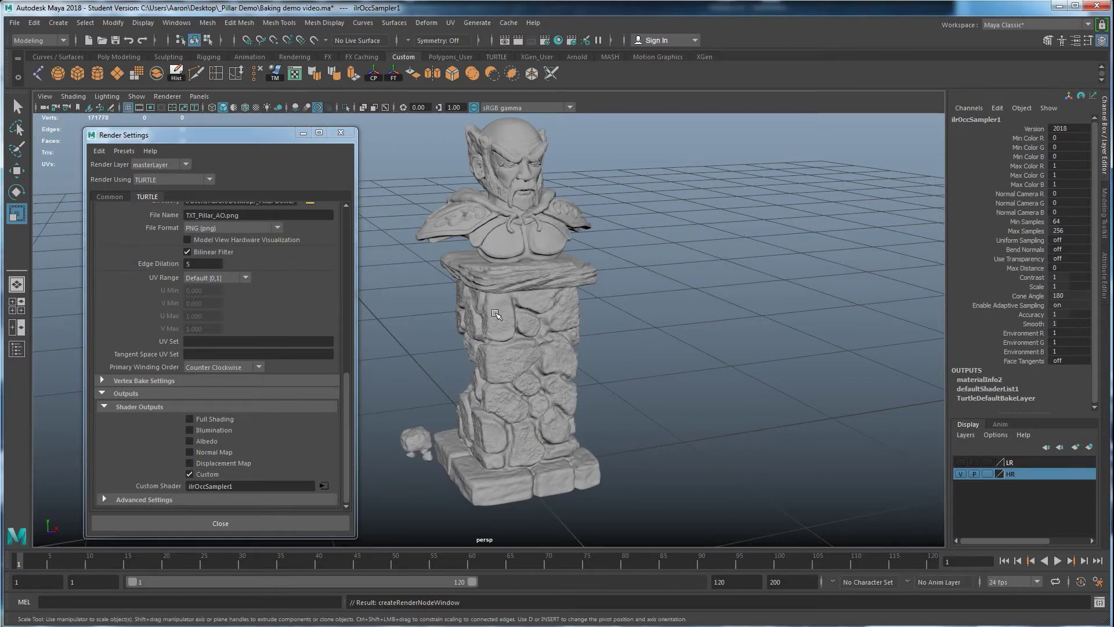
pyautogui.click(961, 461)
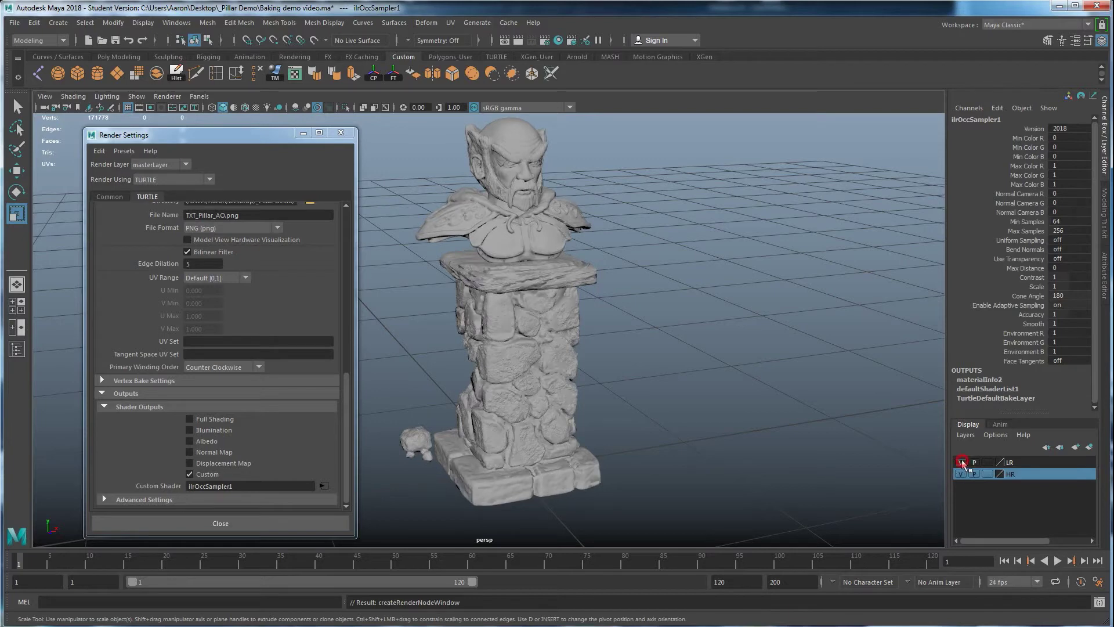
# Bake the 512 × 512 ambient occlusion map, reposition Render View, and open the Hypershade
pyautogui.click(519, 42)
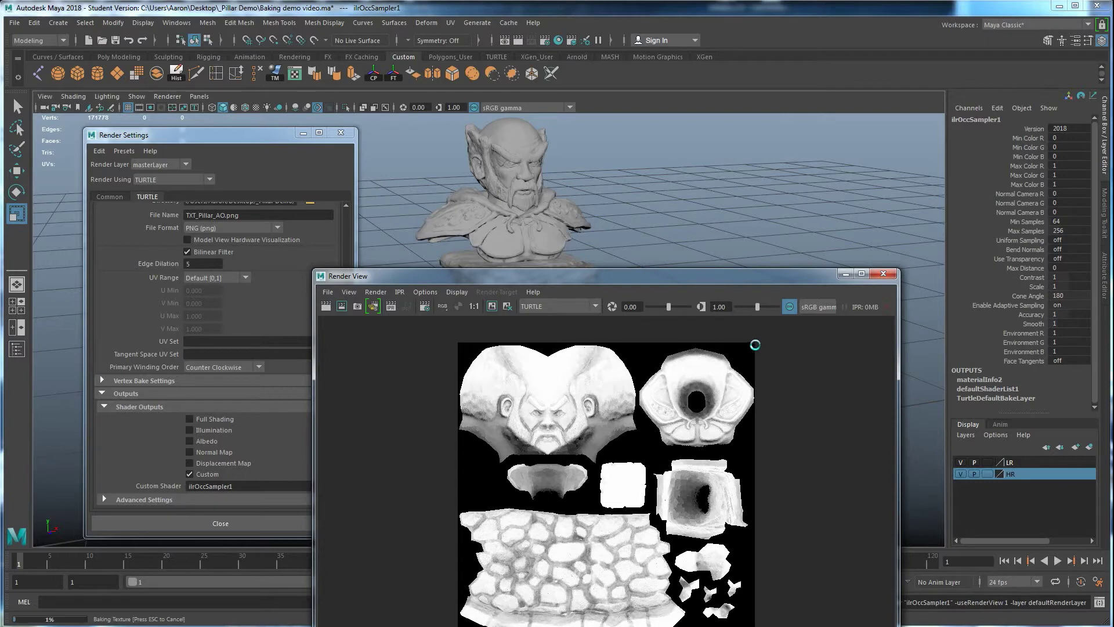
pyautogui.moveTo(684, 277); pyautogui.dragTo(736, 160)
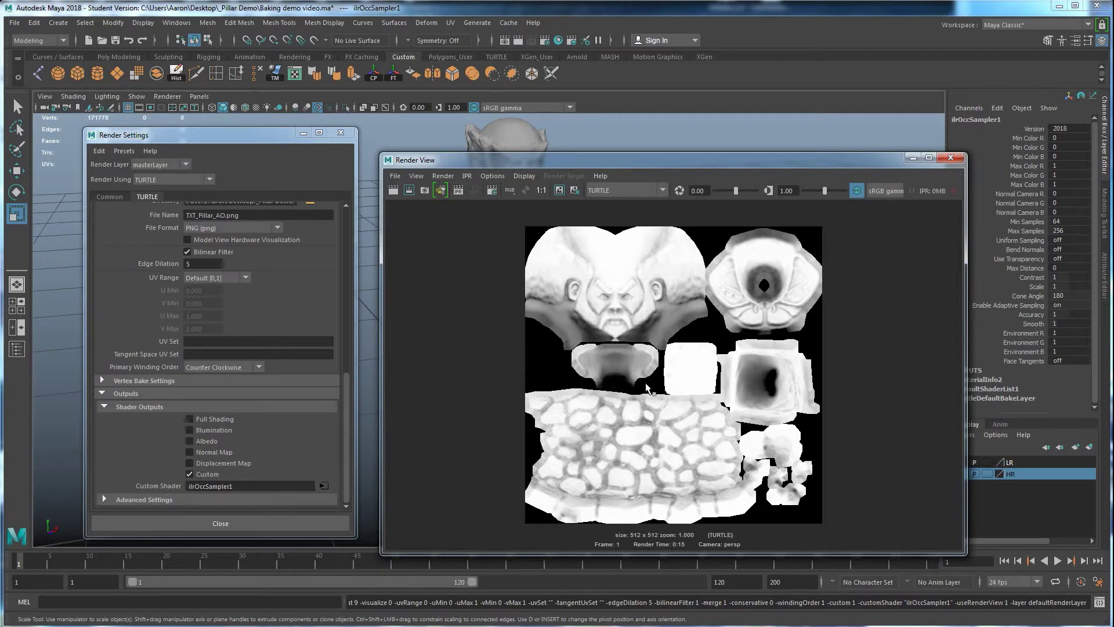
pyautogui.click(558, 40)
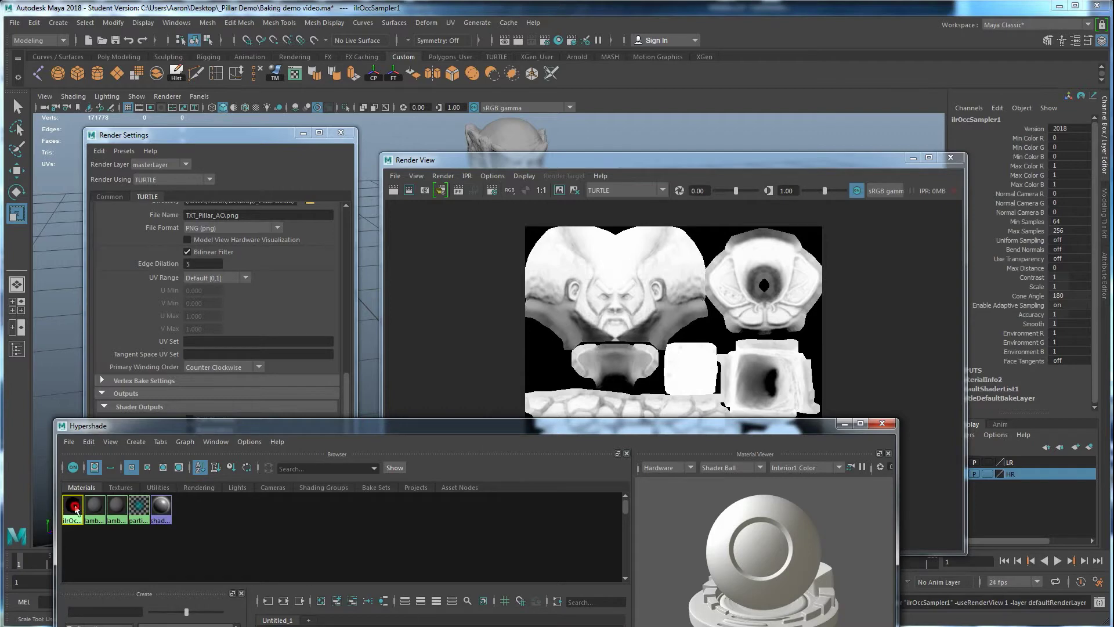
# Open ilrOccSampler1's settings beside the full baked AO image and select its Max Distance of 0
pyautogui.doubleClick(74, 510)
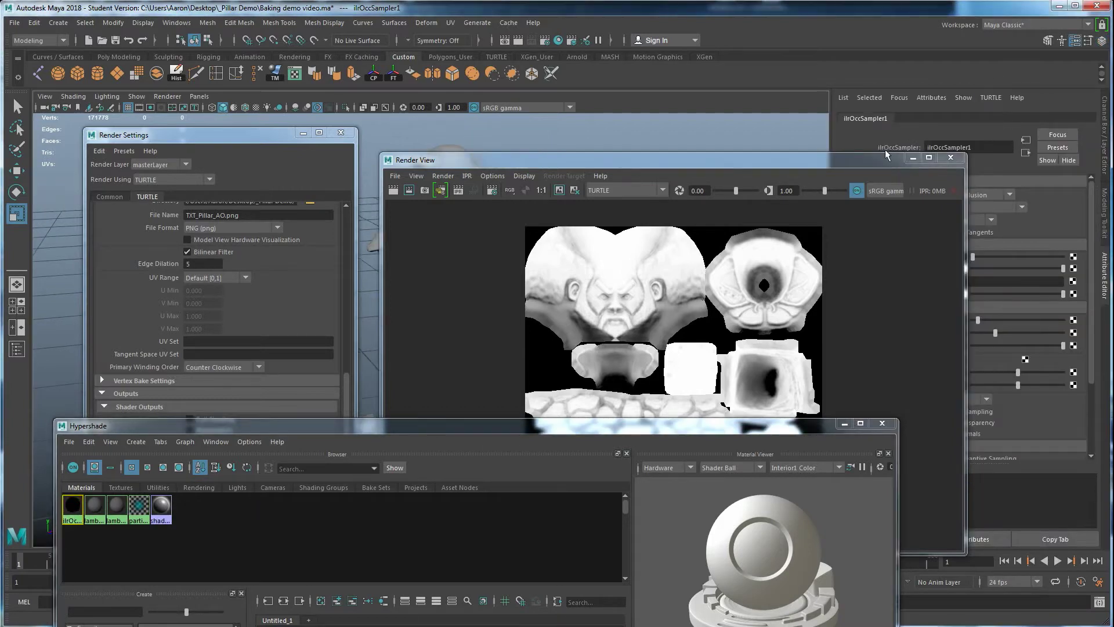
pyautogui.moveTo(822, 159); pyautogui.dragTo(681, 145)
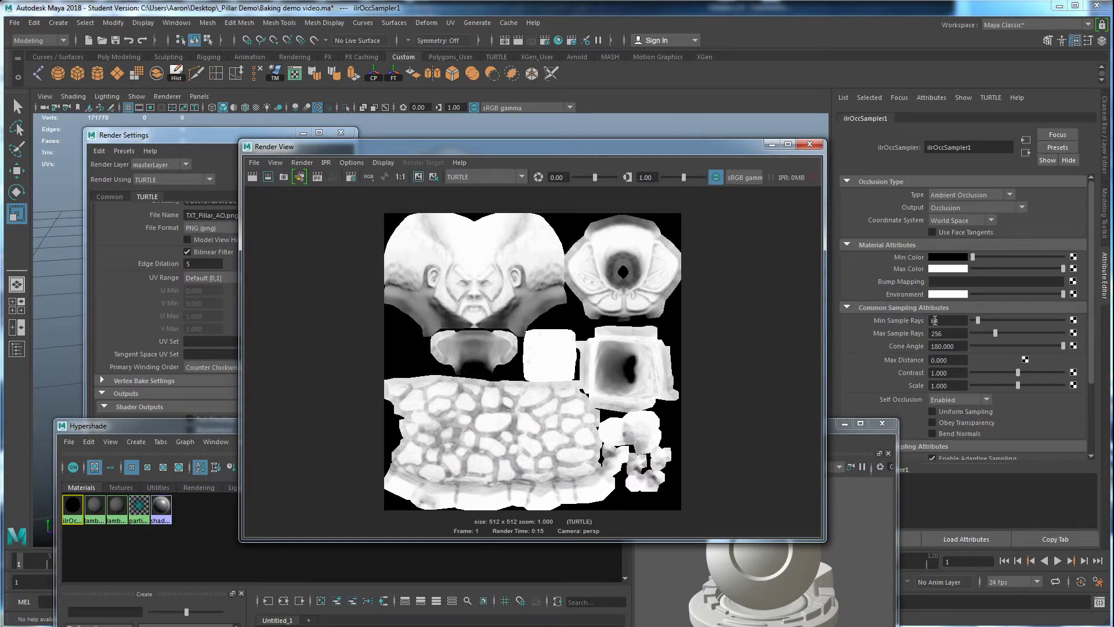
pyautogui.click(954, 360)
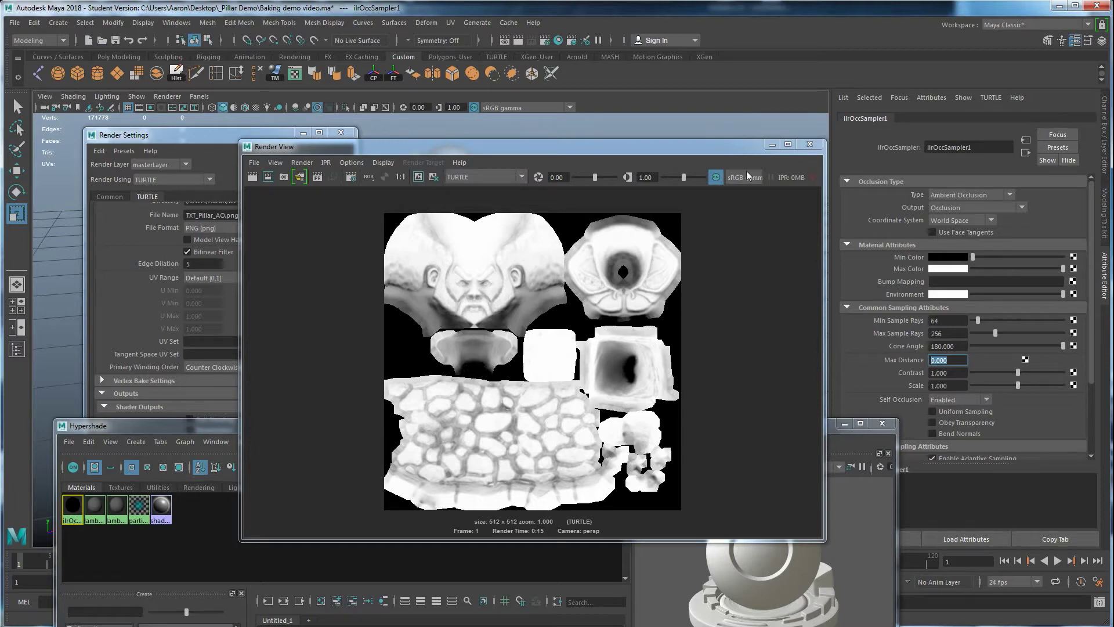
pyautogui.moveTo(689, 152); pyautogui.dragTo(915, 159)
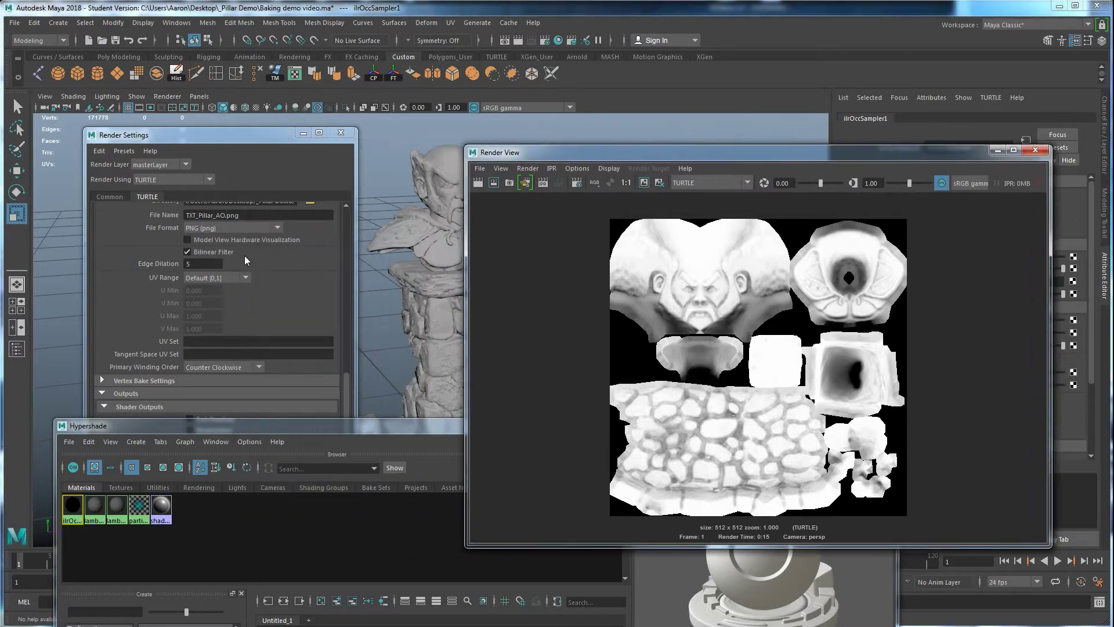
# Set the Texture Bake Settings width and height to 2048
pyautogui.scroll(4, 263, 285)
pyautogui.scroll(2, 263, 285)
pyautogui.doubleClick(200, 302)
pyautogui.write('2')
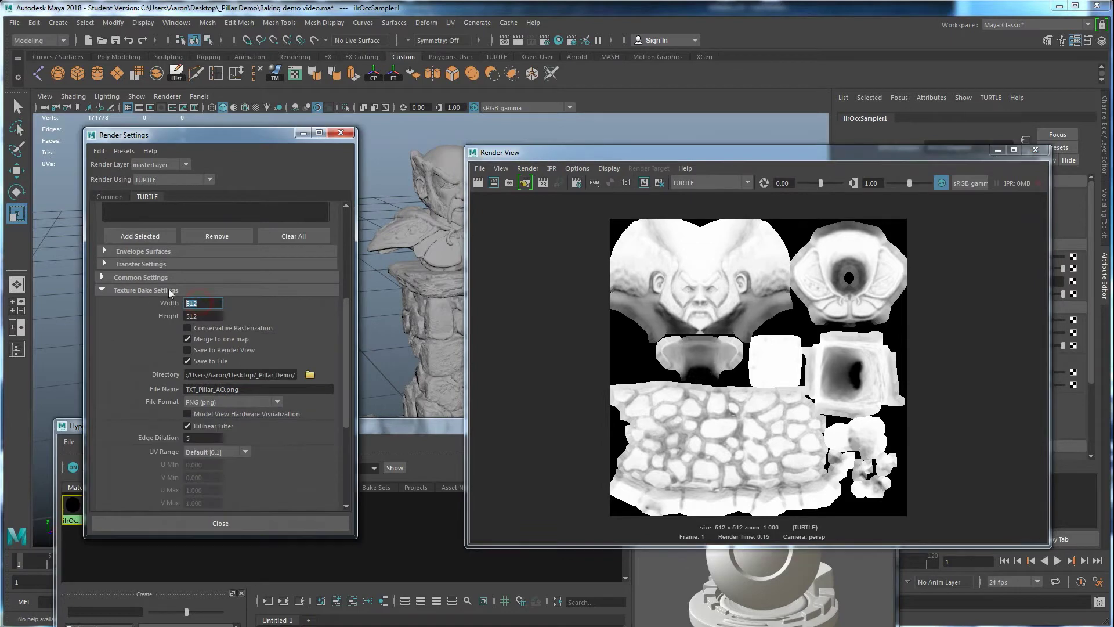
pyautogui.write('048')
pyautogui.press('Tab')
pyautogui.write('2048')
pyautogui.press('Tab')
pyautogui.scroll(-4, 266, 375)
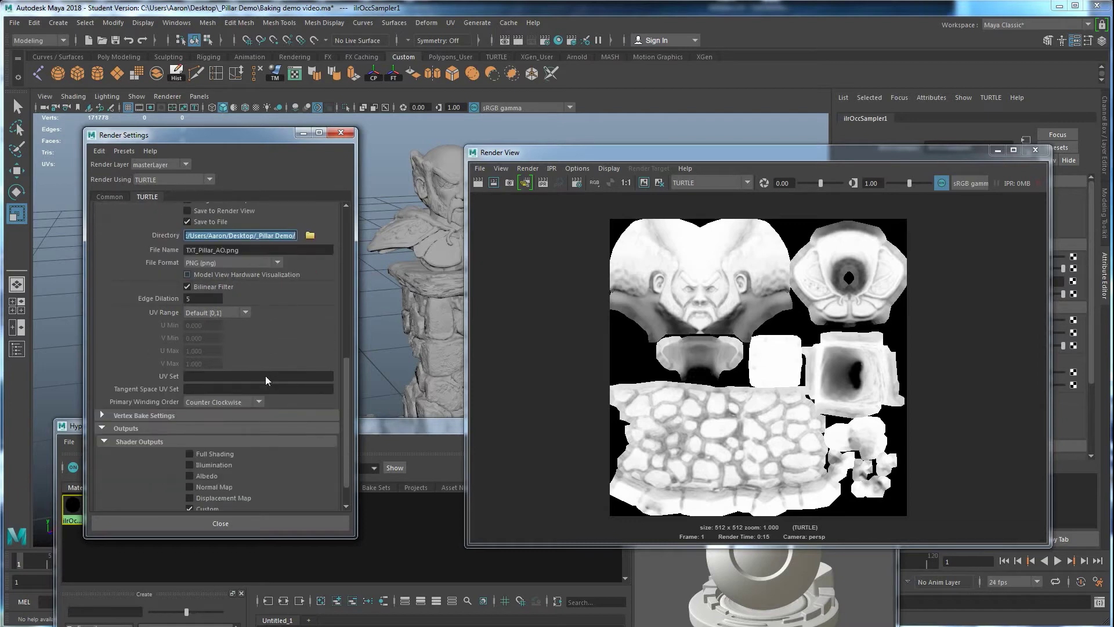
pyautogui.scroll(-3, 268, 380)
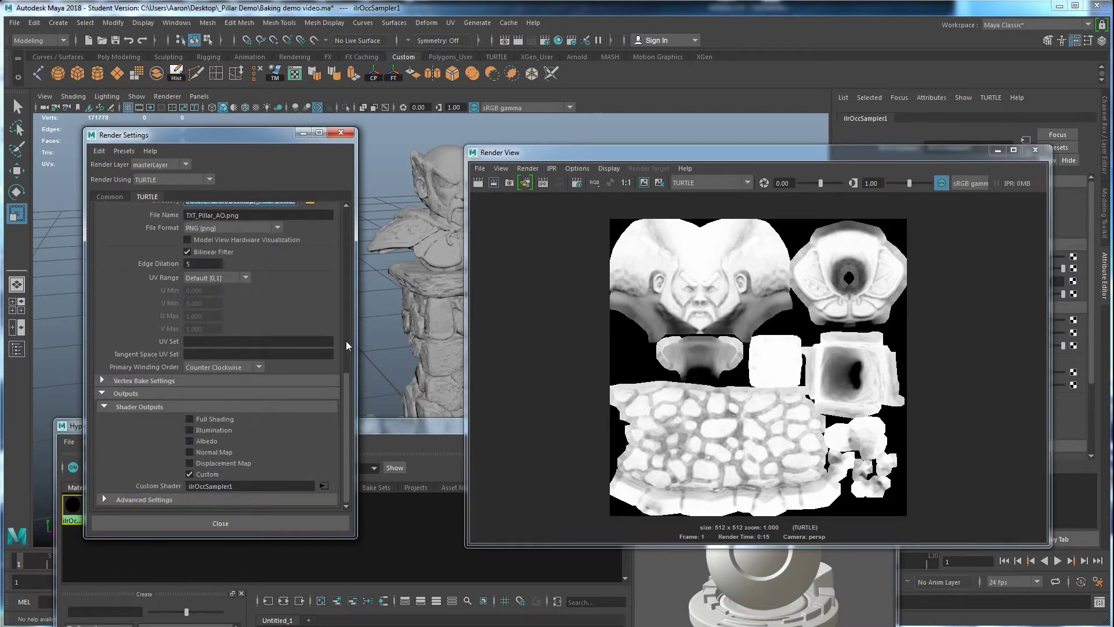
pyautogui.scroll(5, 253, 323)
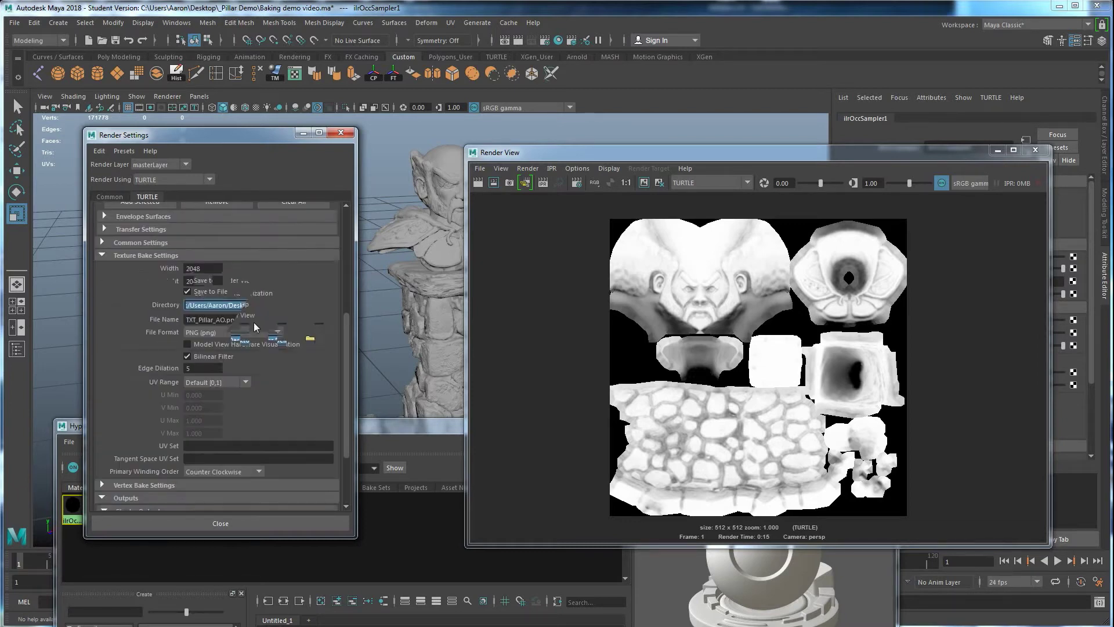
# Re-bake the AO map at 2048 and inspect the stones and face at actual size
pyautogui.click(478, 183)
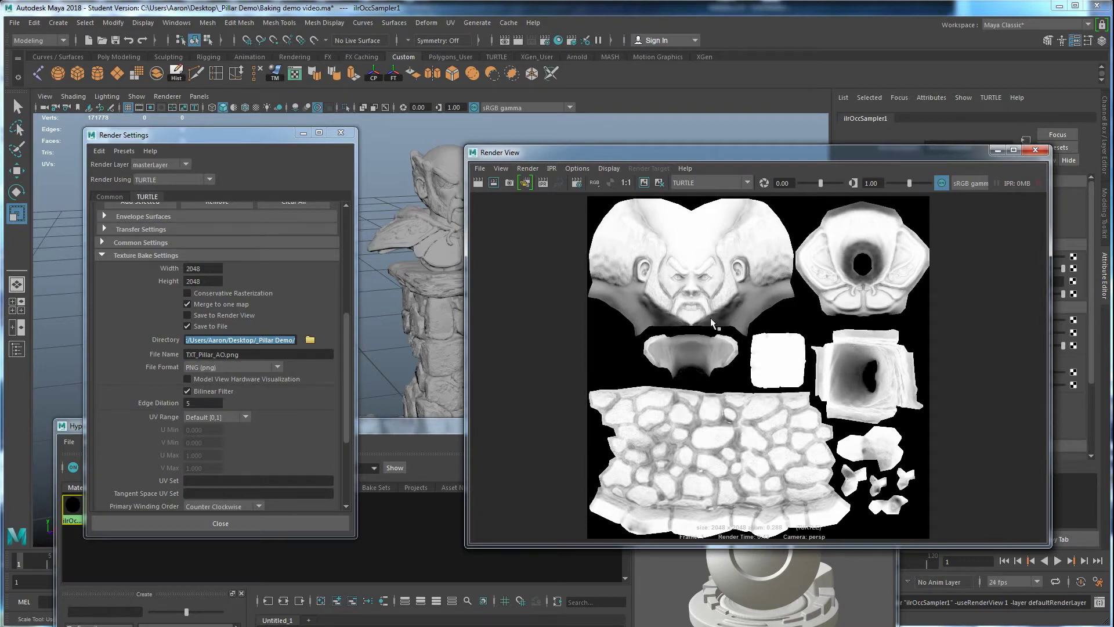
pyautogui.click(626, 183)
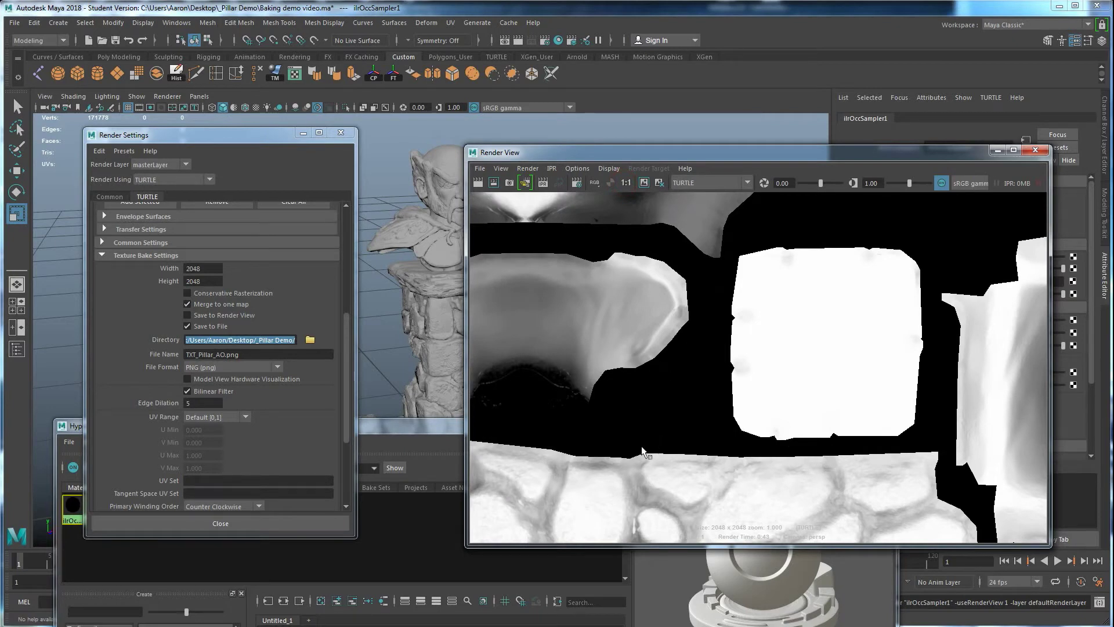
pyautogui.keyDown('alt'); pyautogui.moveTo(647, 453); pyautogui.dragTo(695, 370, button='middle'); pyautogui.keyUp('alt')
pyautogui.scroll(6, 690, 397)
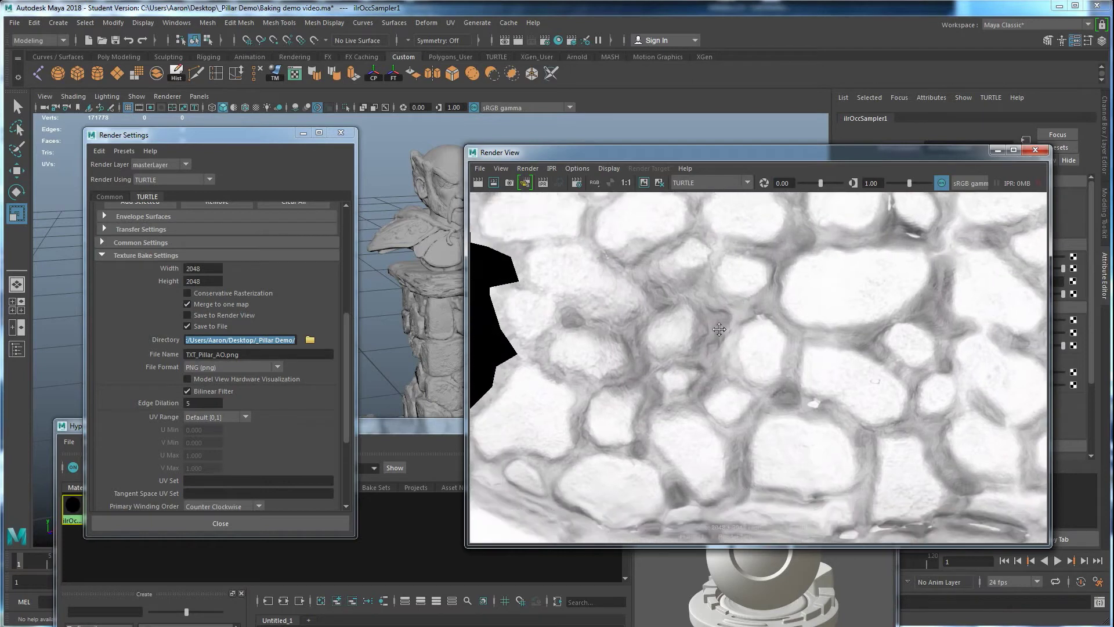
pyautogui.scroll(2, 662, 290)
pyautogui.keyDown('alt'); pyautogui.moveTo(708, 319); pyautogui.dragTo(734, 458, button='middle'); pyautogui.keyUp('alt')
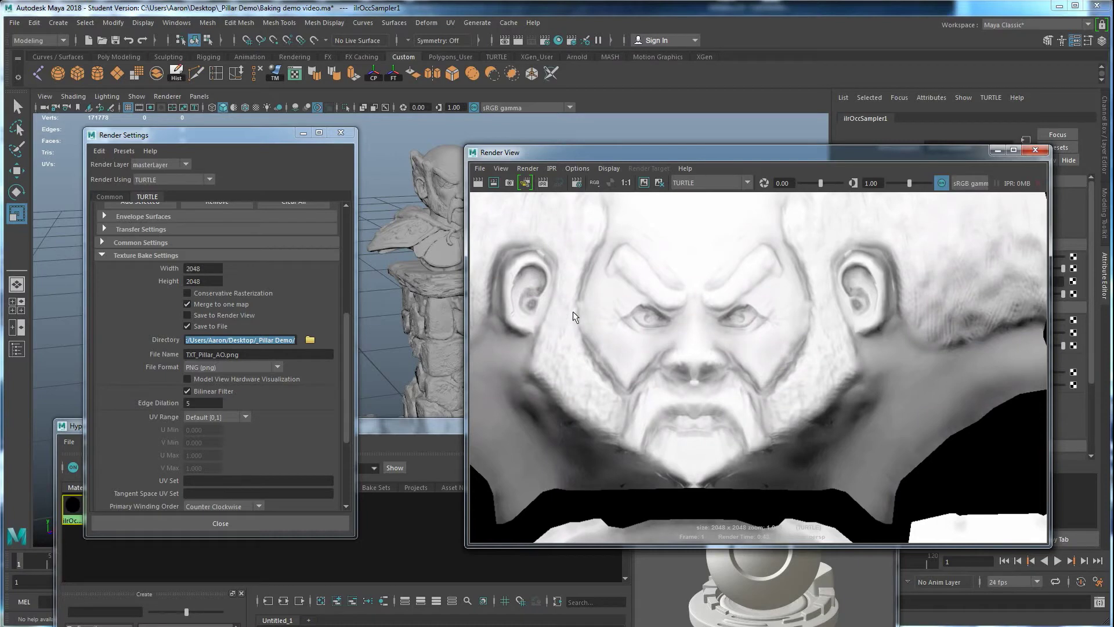
pyautogui.click(1035, 150)
pyautogui.hotkey('alt', 'Tab')
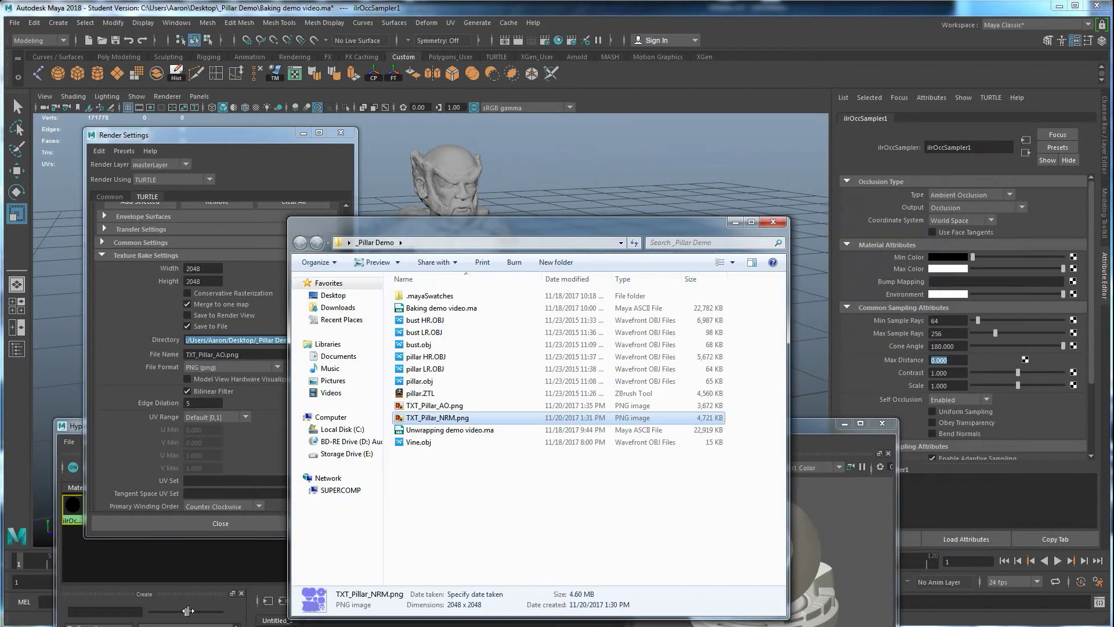
# Open TXT_Pillar_AO.png at actual size and pan over the collar, face and stone texture
pyautogui.click(413, 405)
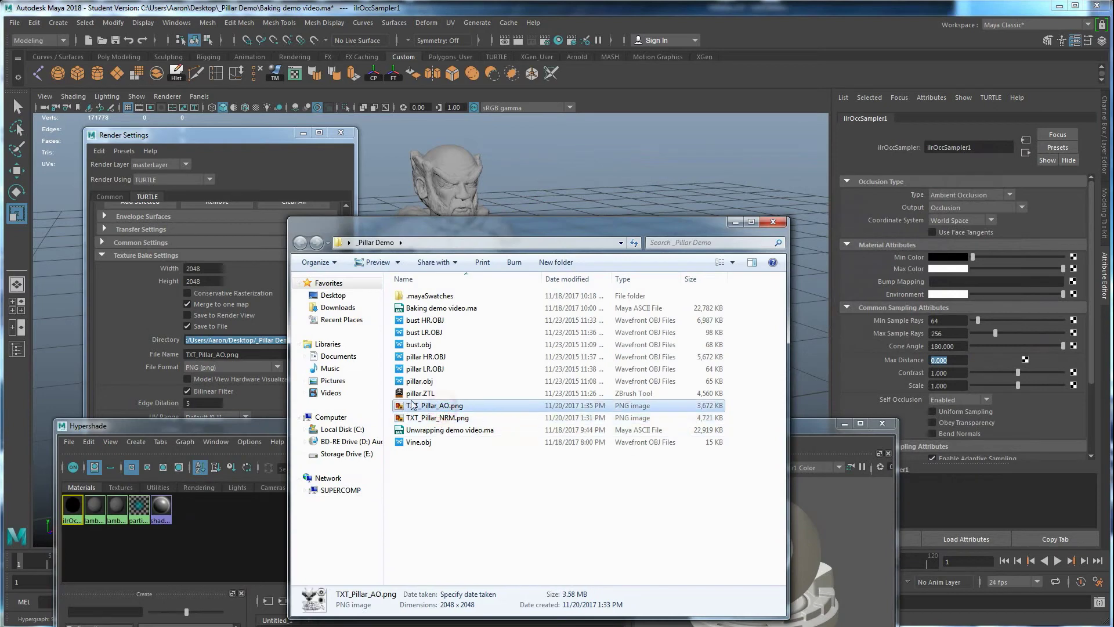
pyautogui.doubleClick(447, 407)
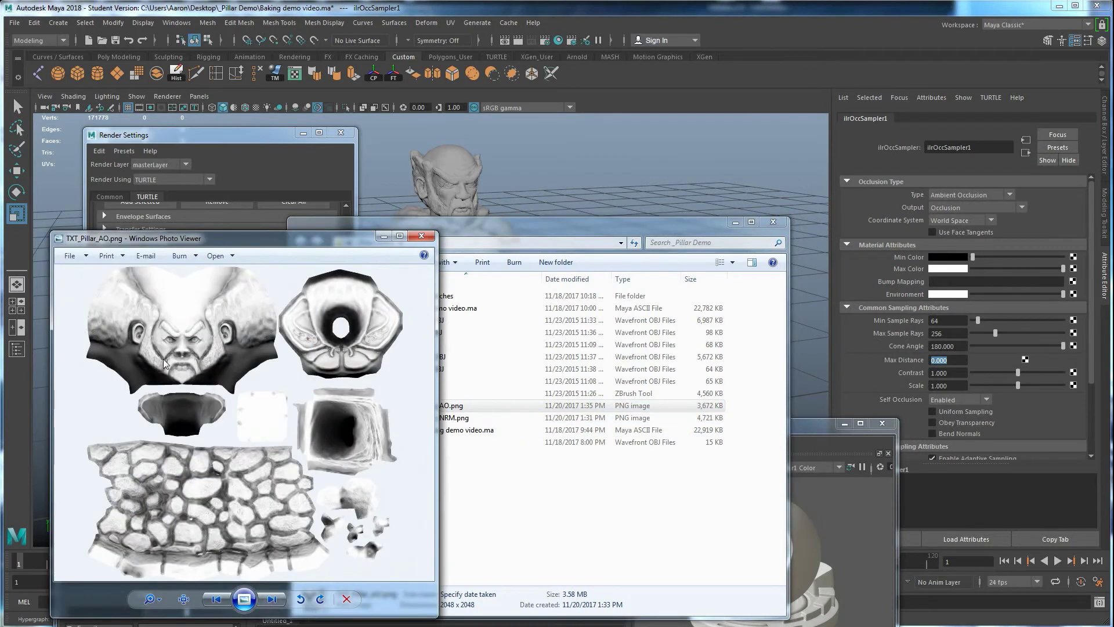
pyautogui.click(183, 599)
pyautogui.moveTo(152, 450); pyautogui.dragTo(355, 484)
pyautogui.moveTo(226, 273); pyautogui.dragTo(277, 481)
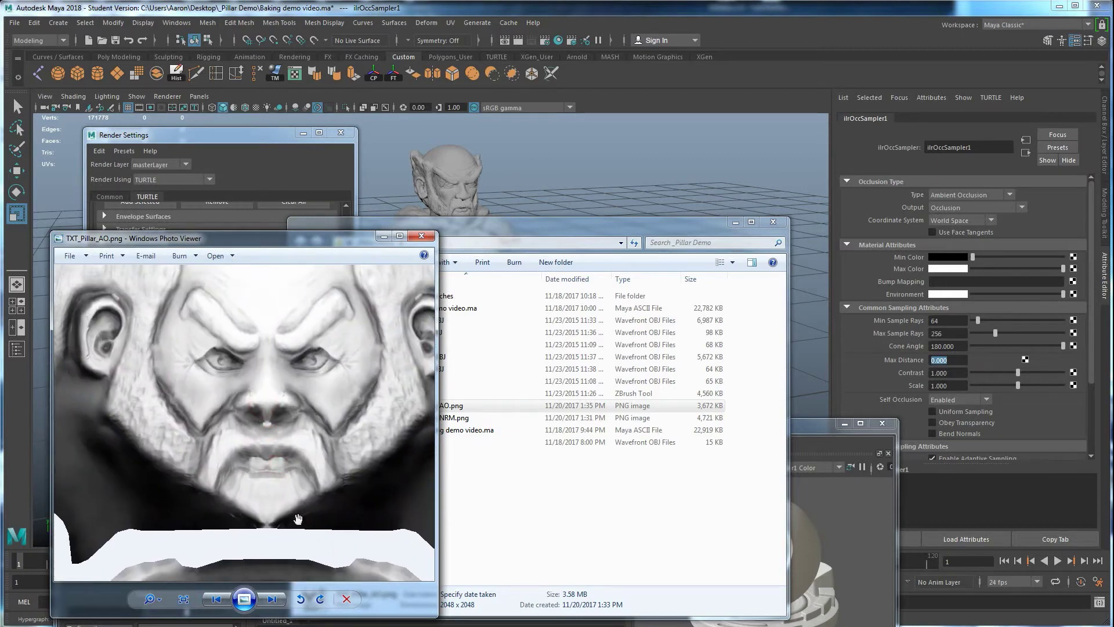
pyautogui.moveTo(299, 522); pyautogui.dragTo(287, 452)
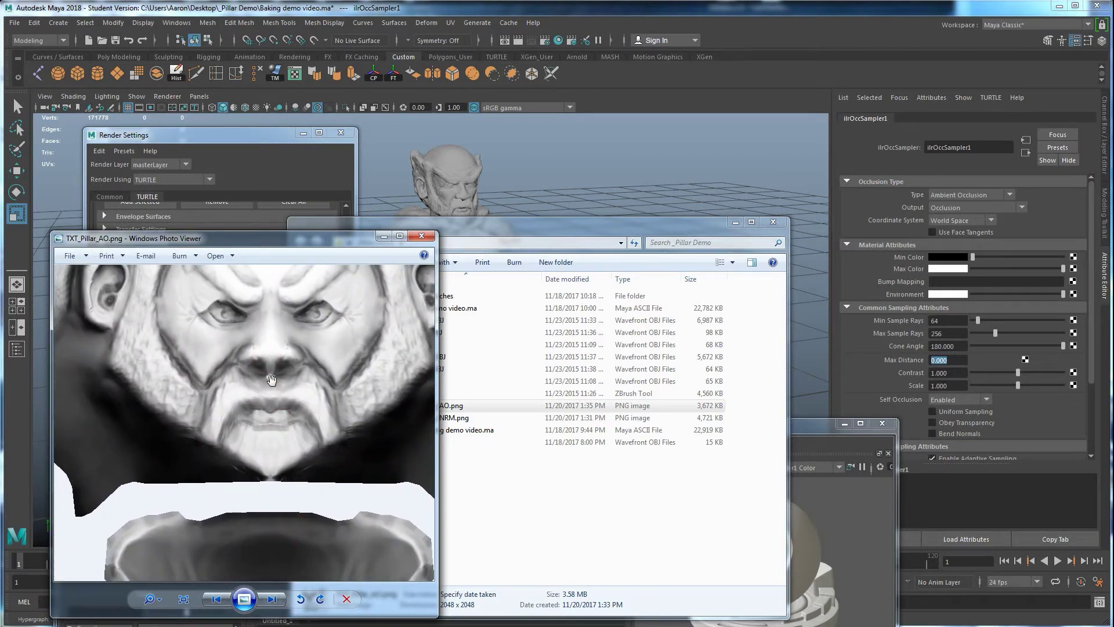
pyautogui.moveTo(269, 384); pyautogui.dragTo(256, 438)
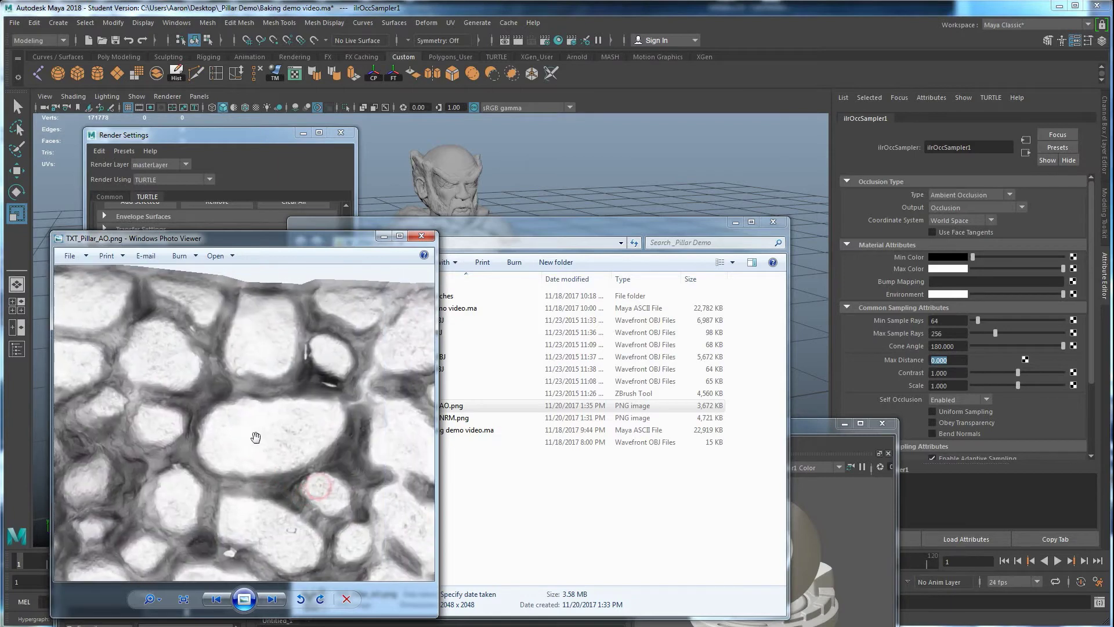
pyautogui.moveTo(290, 354); pyautogui.dragTo(225, 423)
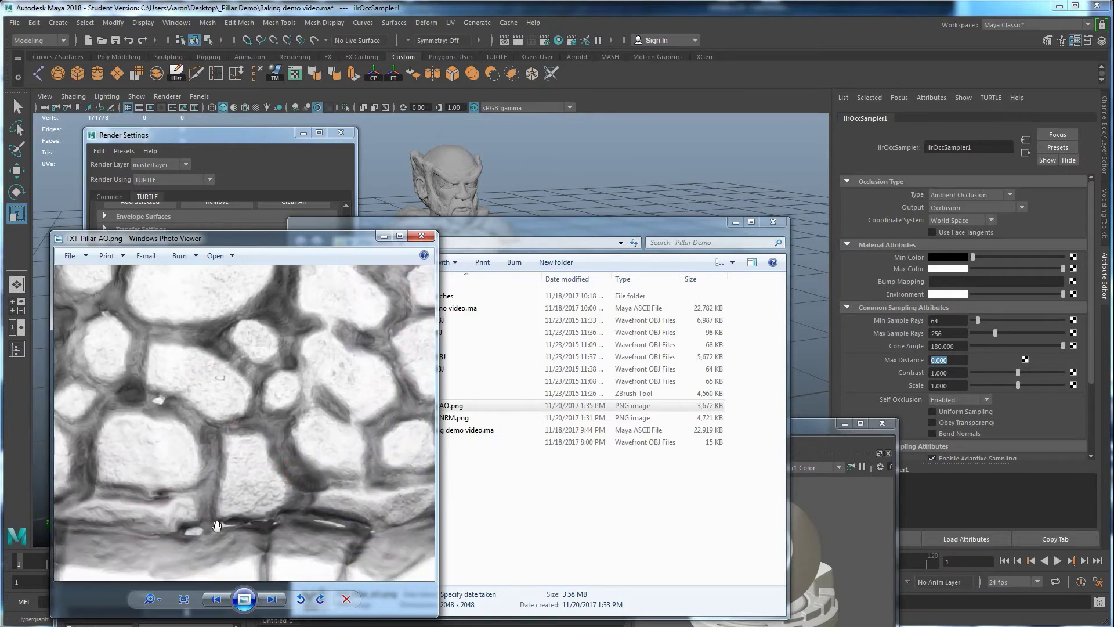
# Zoom around the AO image, then close Photo Viewer and return to Maya
pyautogui.scroll(-3, 178, 537)
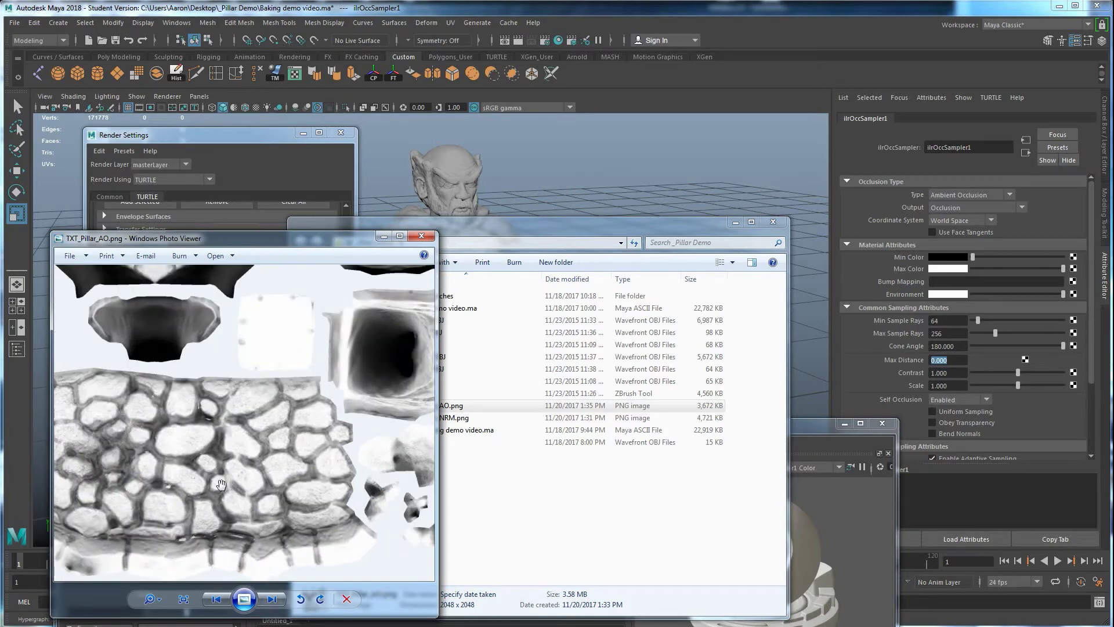
pyautogui.scroll(1, 148, 498)
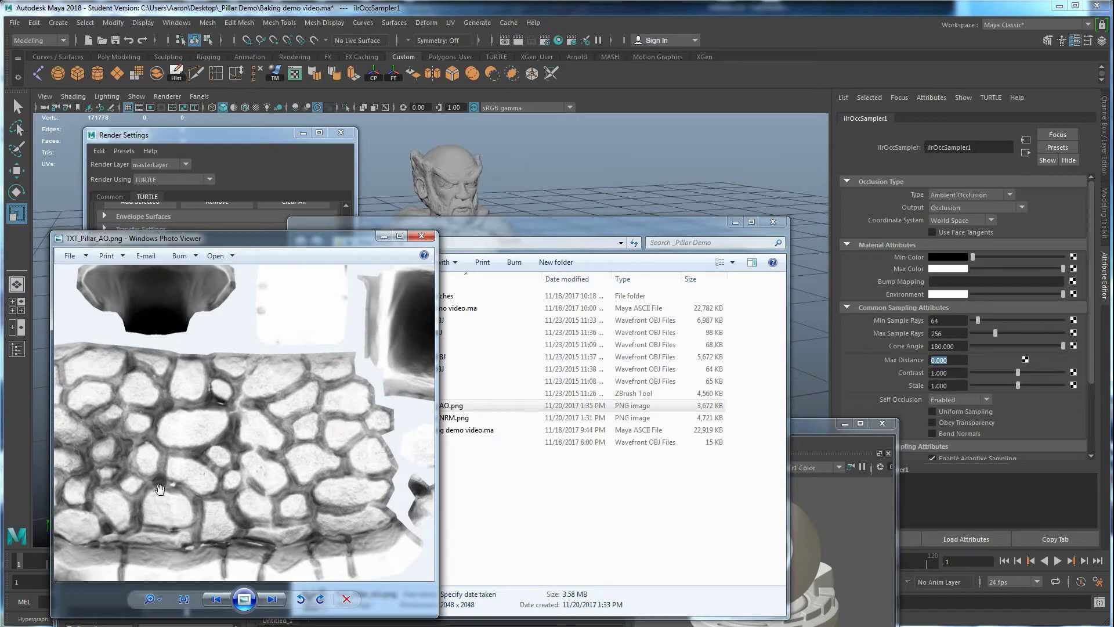
pyautogui.scroll(-2, 204, 462)
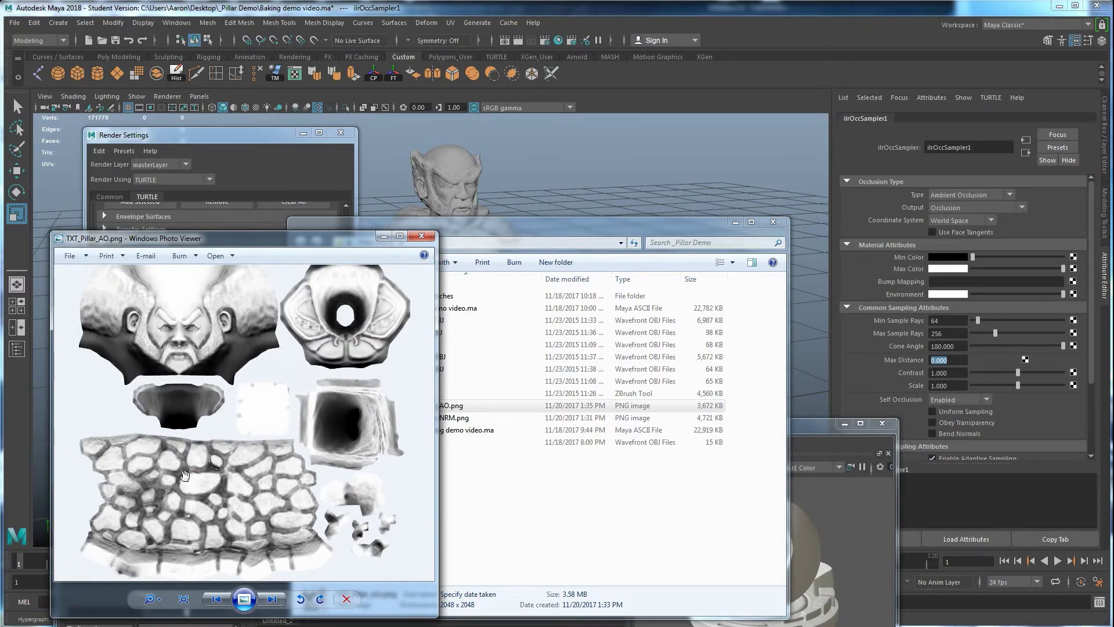
pyautogui.scroll(-1, 186, 475)
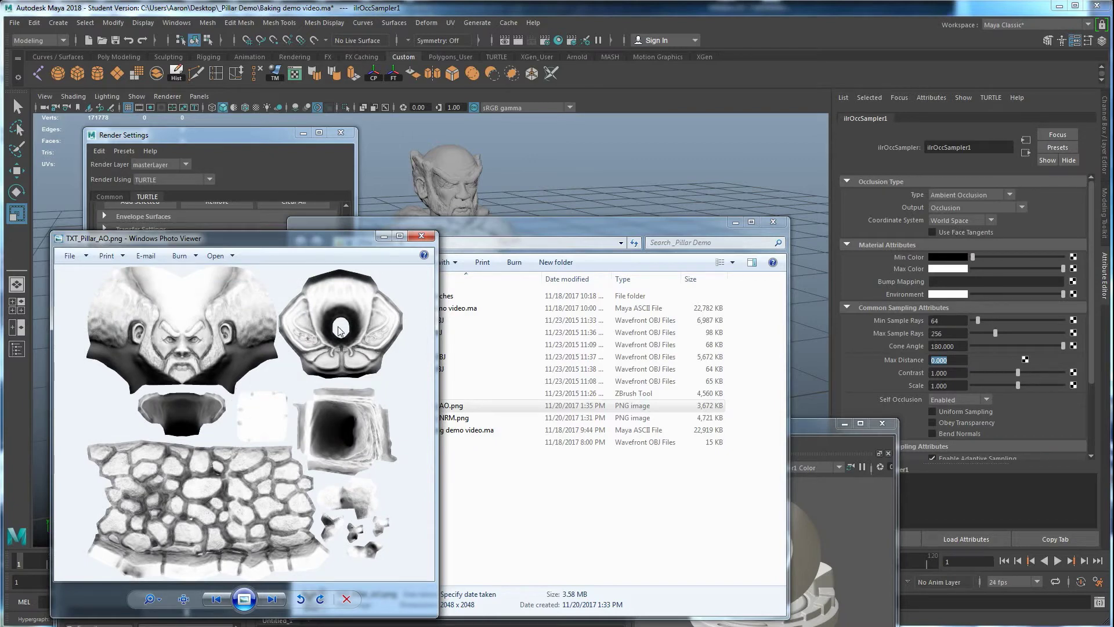
pyautogui.click(422, 237)
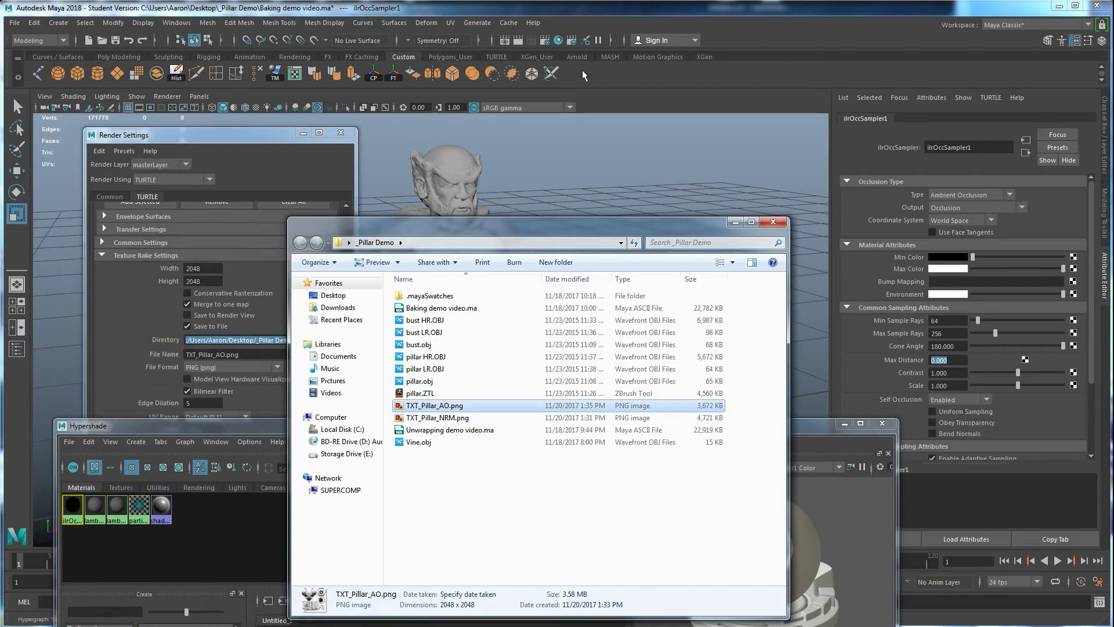
pyautogui.click(590, 23)
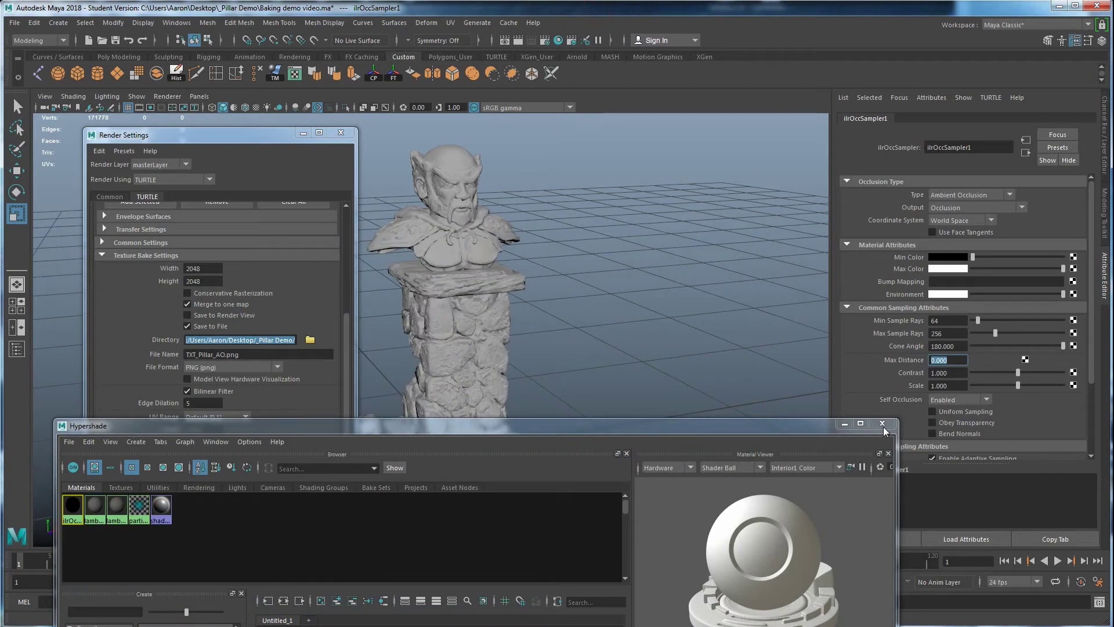
# Create a new Blinn material and rename it TXT_Pillar
pyautogui.moveTo(468, 426); pyautogui.dragTo(606, 229)
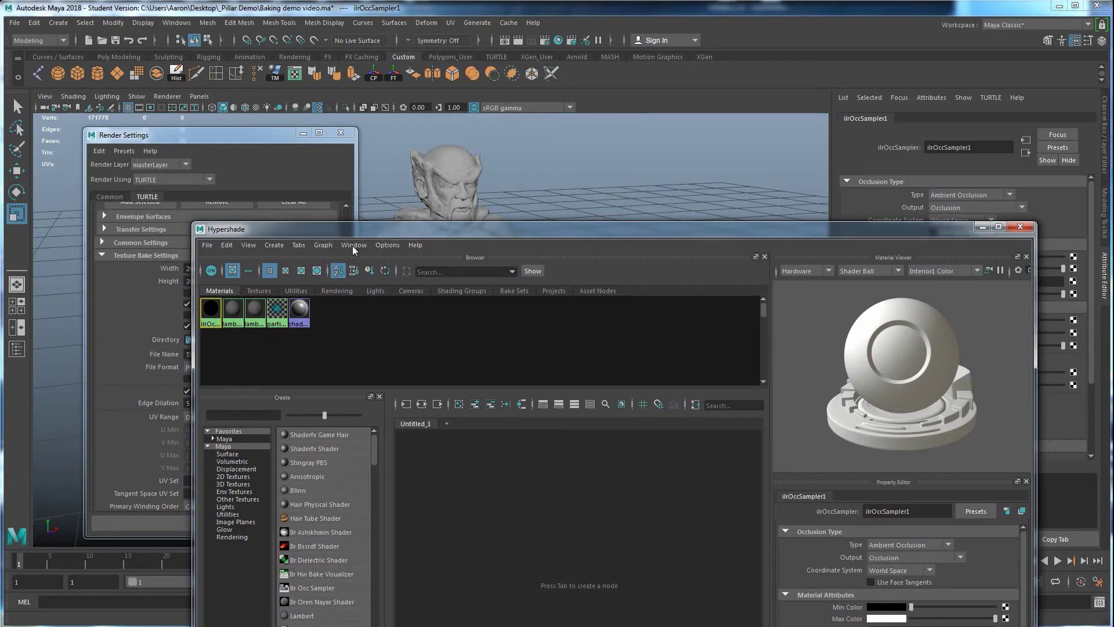
pyautogui.moveTo(357, 234); pyautogui.dragTo(361, 169)
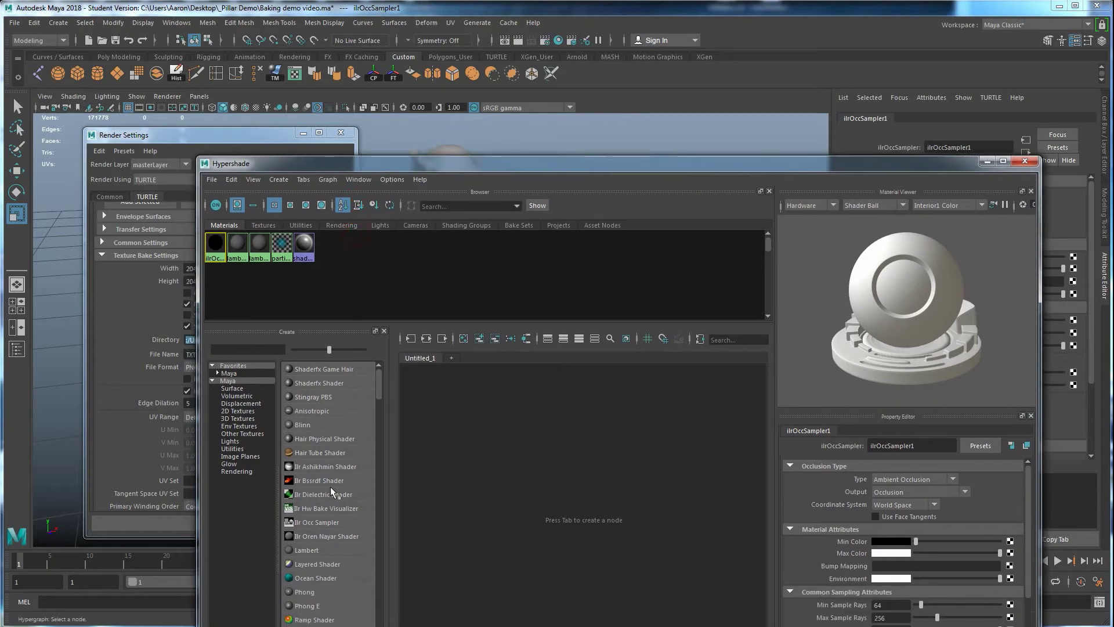
pyautogui.click(304, 425)
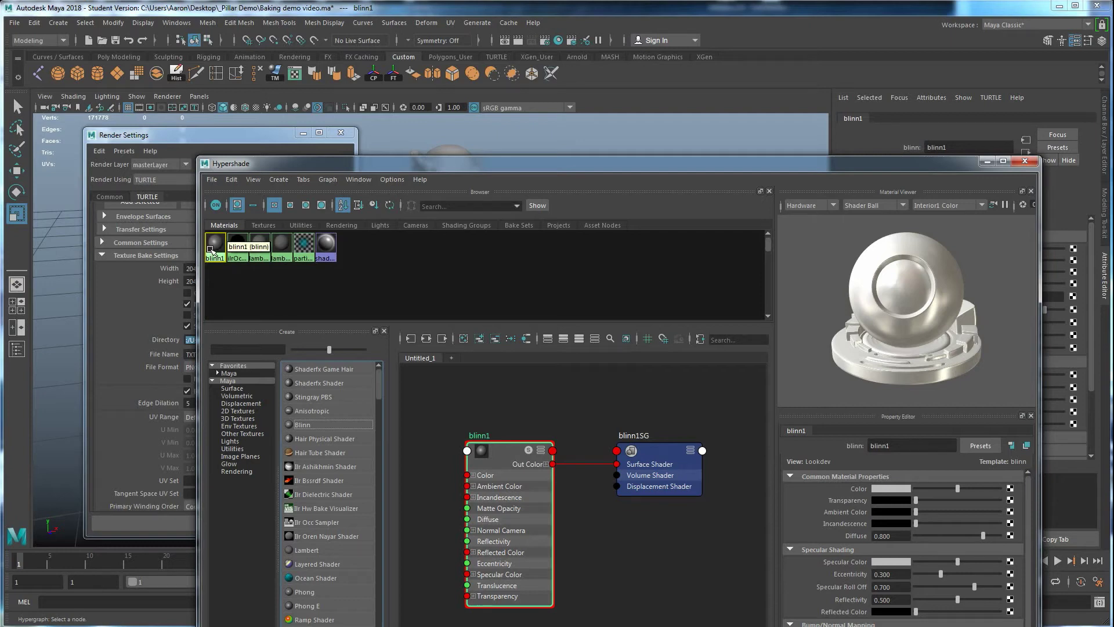
pyautogui.moveTo(548, 166); pyautogui.dragTo(415, 383)
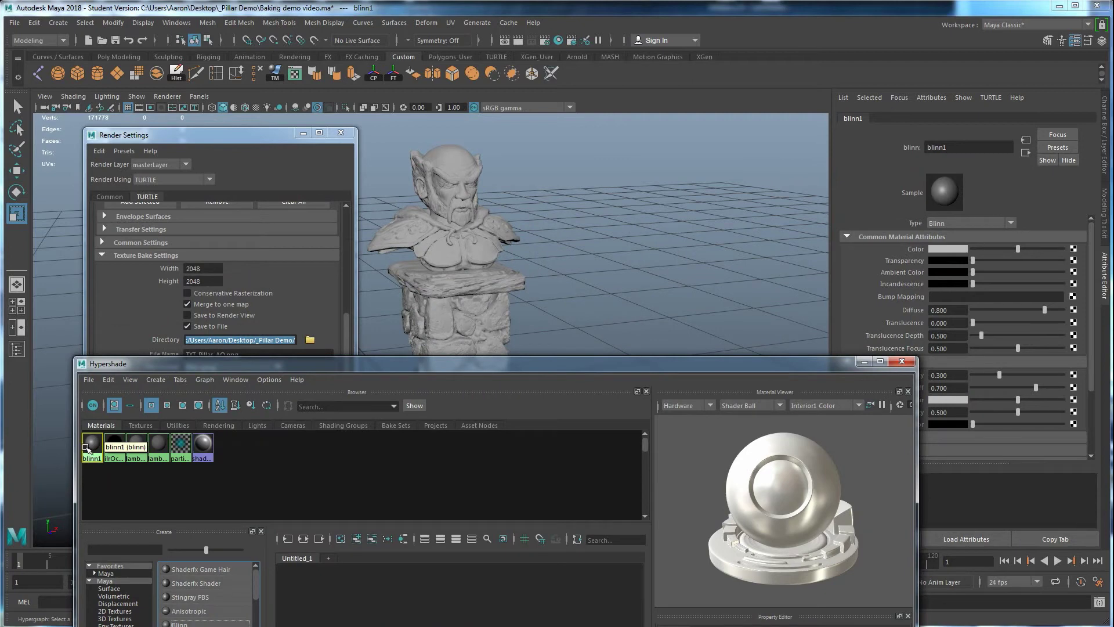
pyautogui.moveTo(91, 448); pyautogui.dragTo(87, 451, button='middle')
pyautogui.moveTo(90, 452); pyautogui.dragTo(94, 447, button='middle')
pyautogui.moveTo(94, 445); pyautogui.dragTo(967, 150, button='middle')
pyautogui.write('TX')
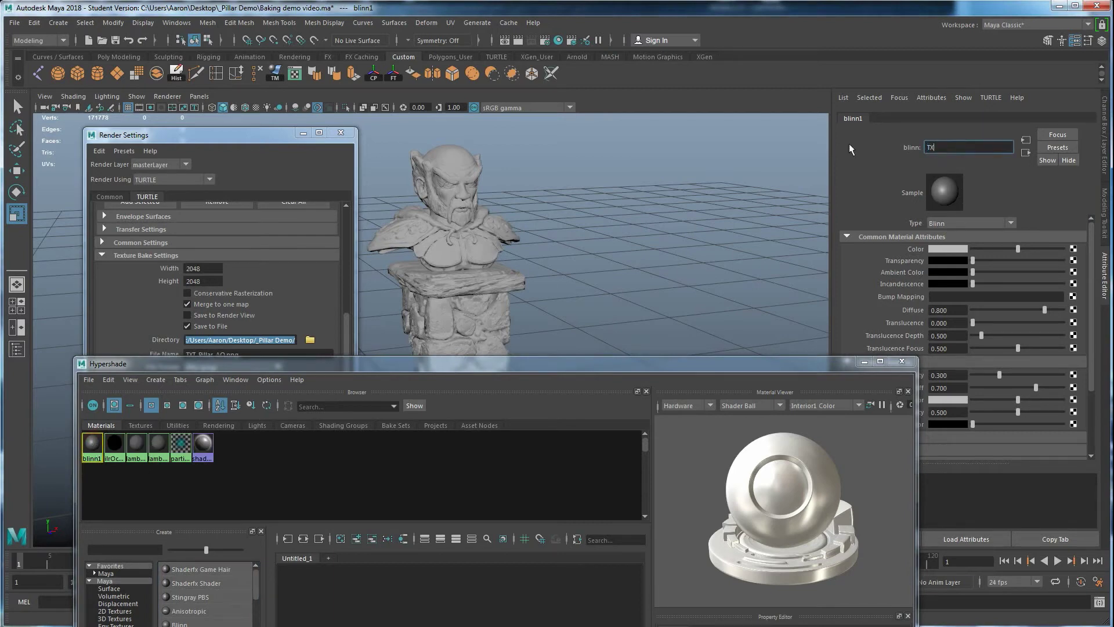
pyautogui.write('T_Pillar')
pyautogui.press('Return')
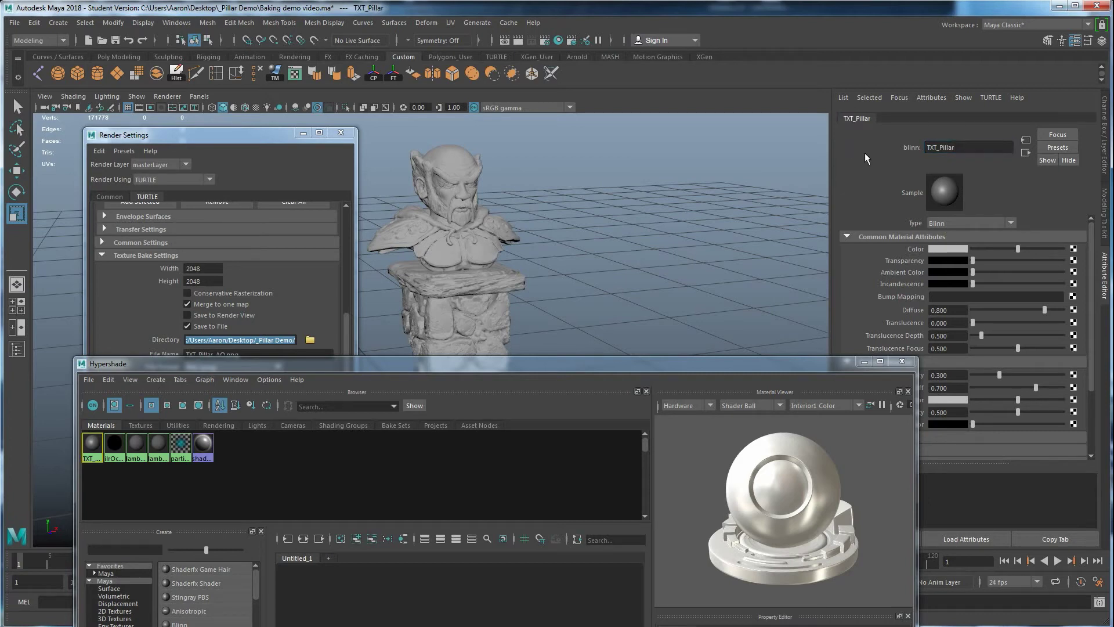
pyautogui.click(977, 152)
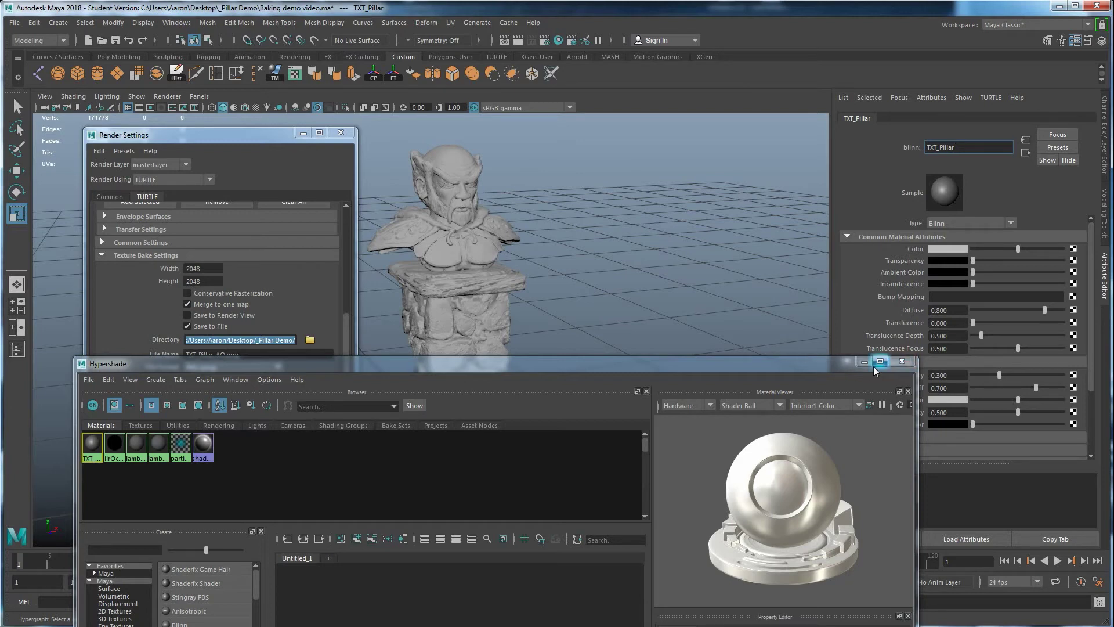
# Hide the HR display layer to show the low-res pillar and close Render Settings
pyautogui.moveTo(837, 364); pyautogui.dragTo(645, 388)
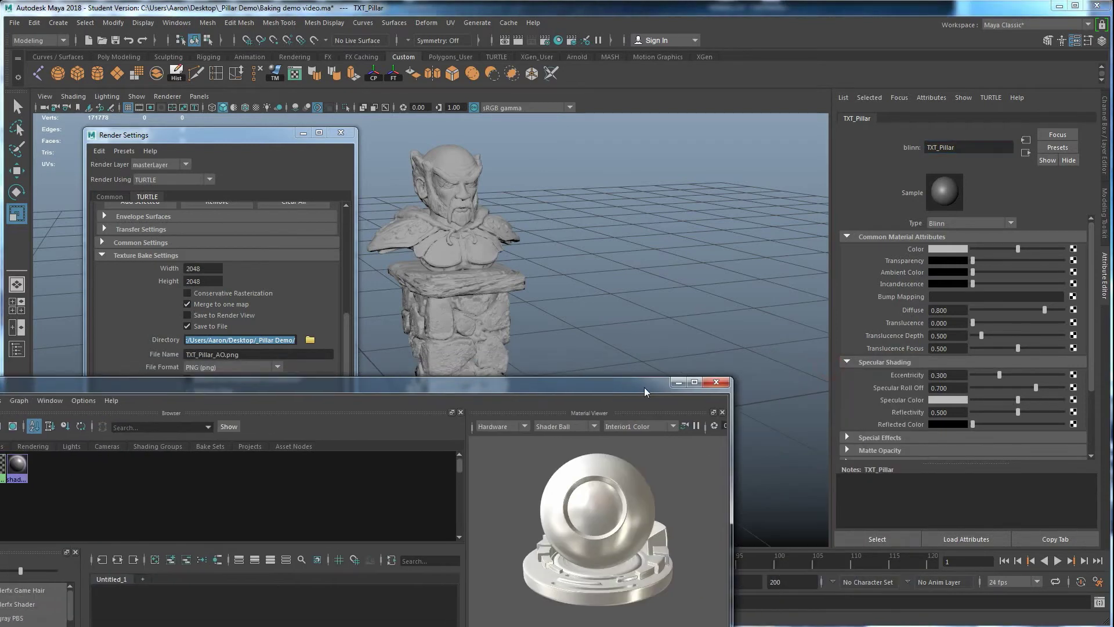
pyautogui.hotkey('ctrl', 'a')
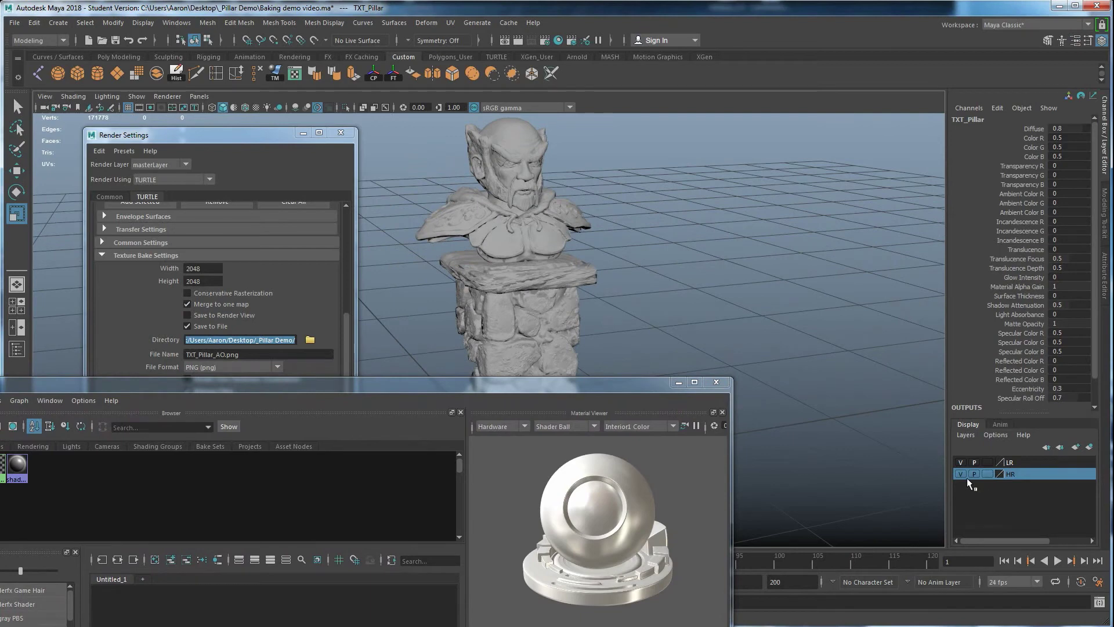
pyautogui.click(961, 474)
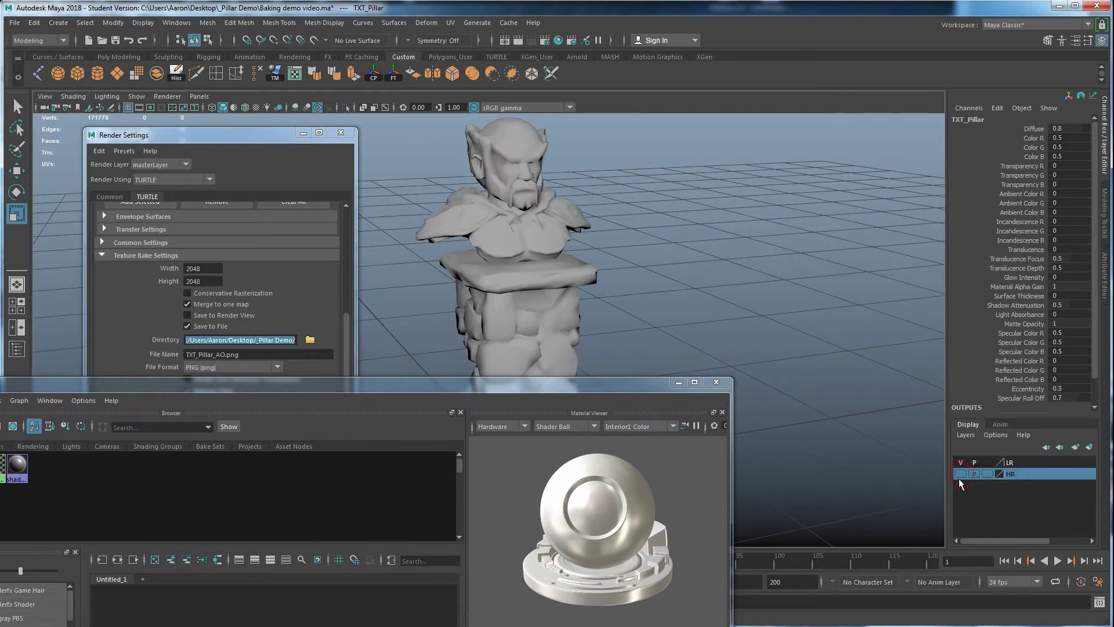
pyautogui.hotkey('ctrl', 'a')
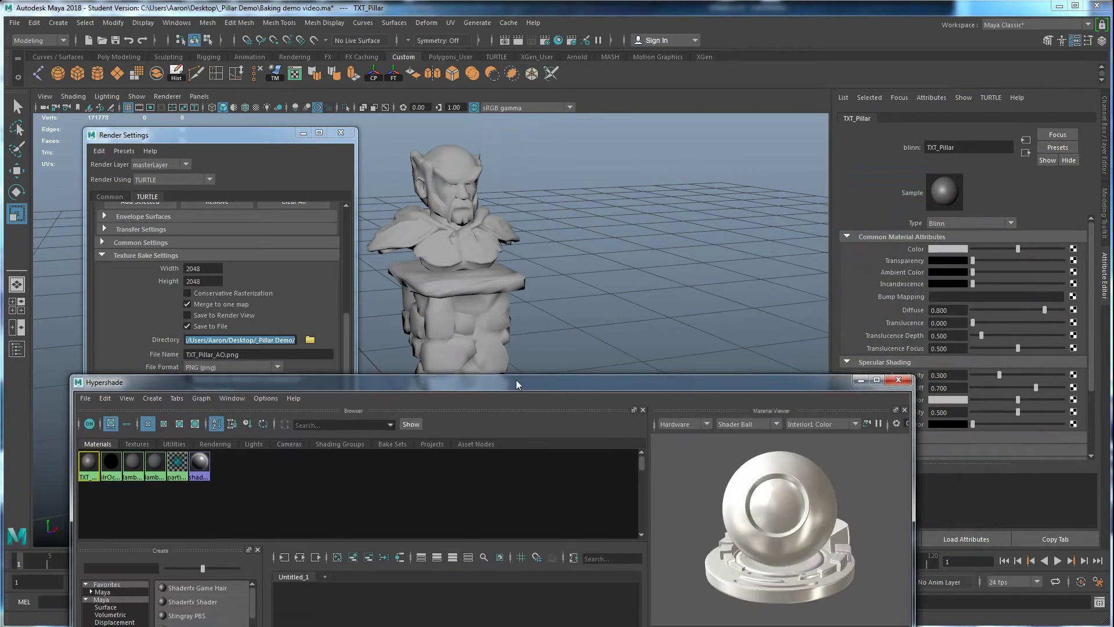
pyautogui.click(400, 304)
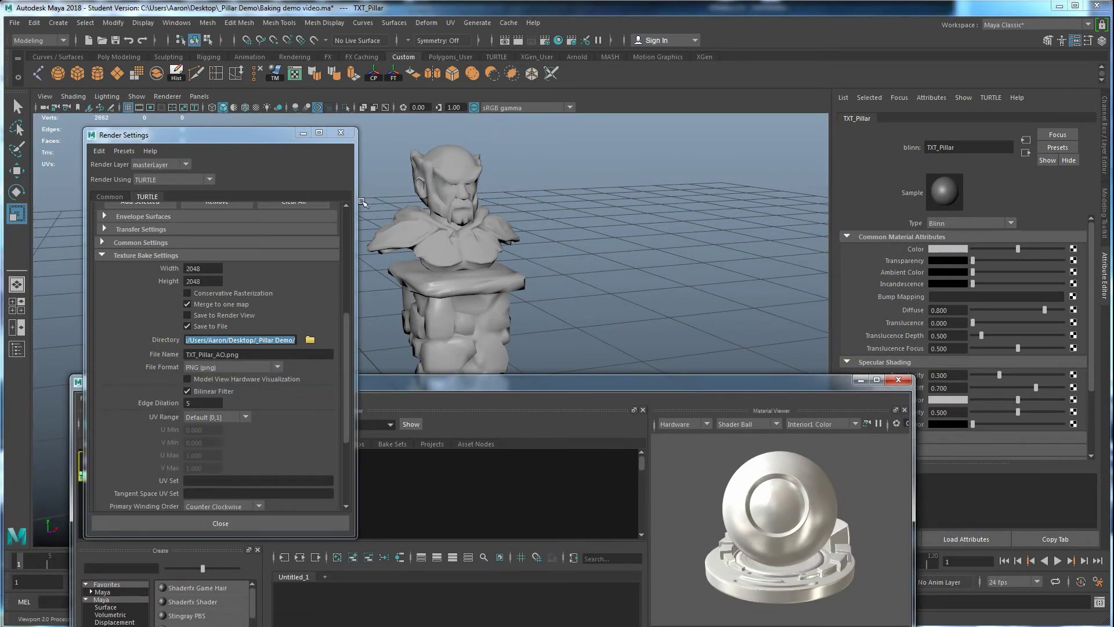
pyautogui.click(340, 137)
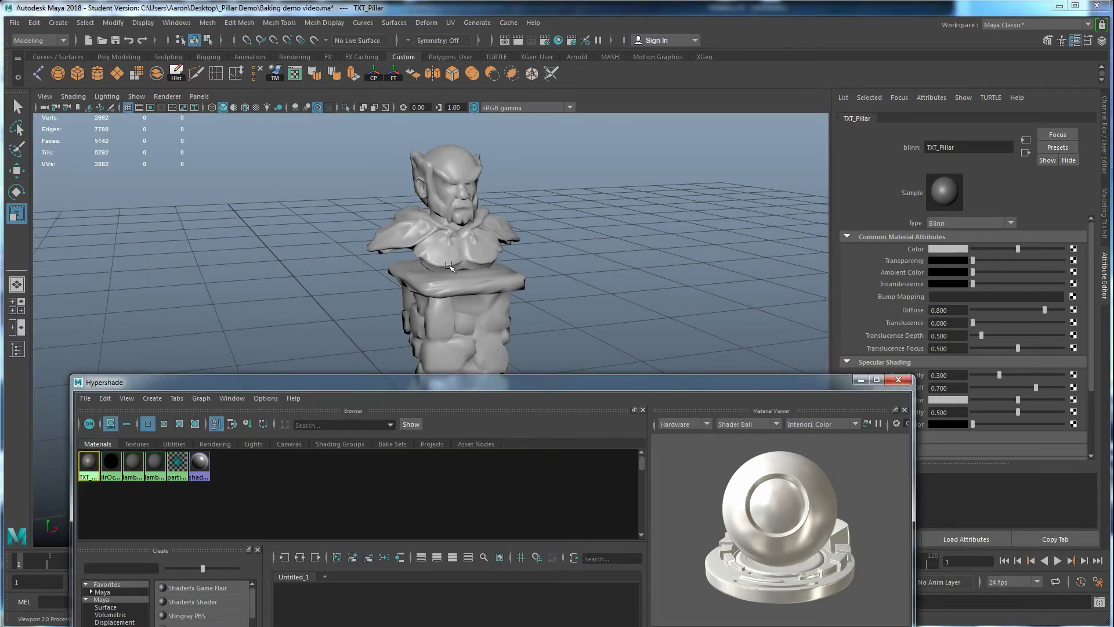
pyautogui.moveTo(524, 383); pyautogui.dragTo(493, 503)
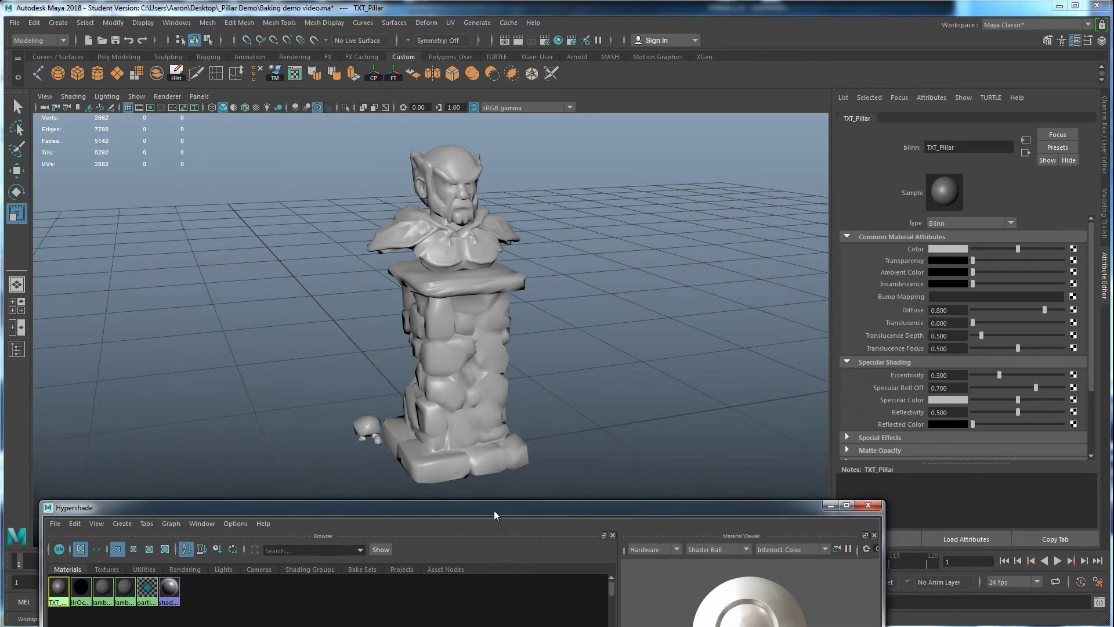
pyautogui.keyDown('alt'); pyautogui.moveTo(460, 340); pyautogui.dragTo(502, 472); pyautogui.keyUp('alt')
pyautogui.scroll(2, 469, 344)
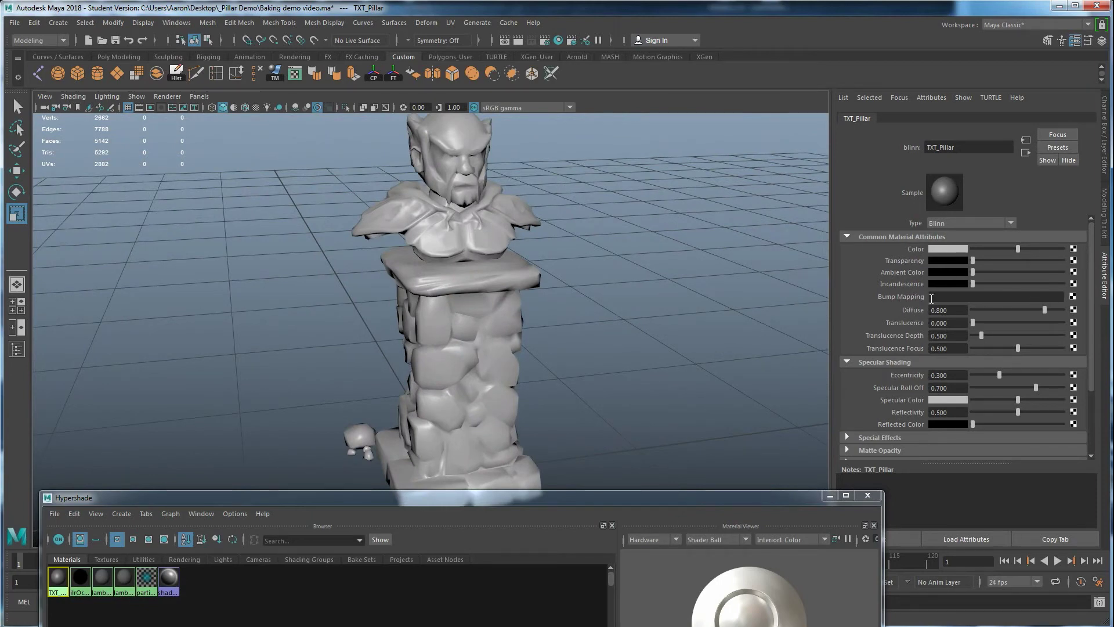
# Connect a File texture to TXT_Pillar's Bump Mapping with bump2d1 used as Tangent Space Normals
pyautogui.click(1074, 298)
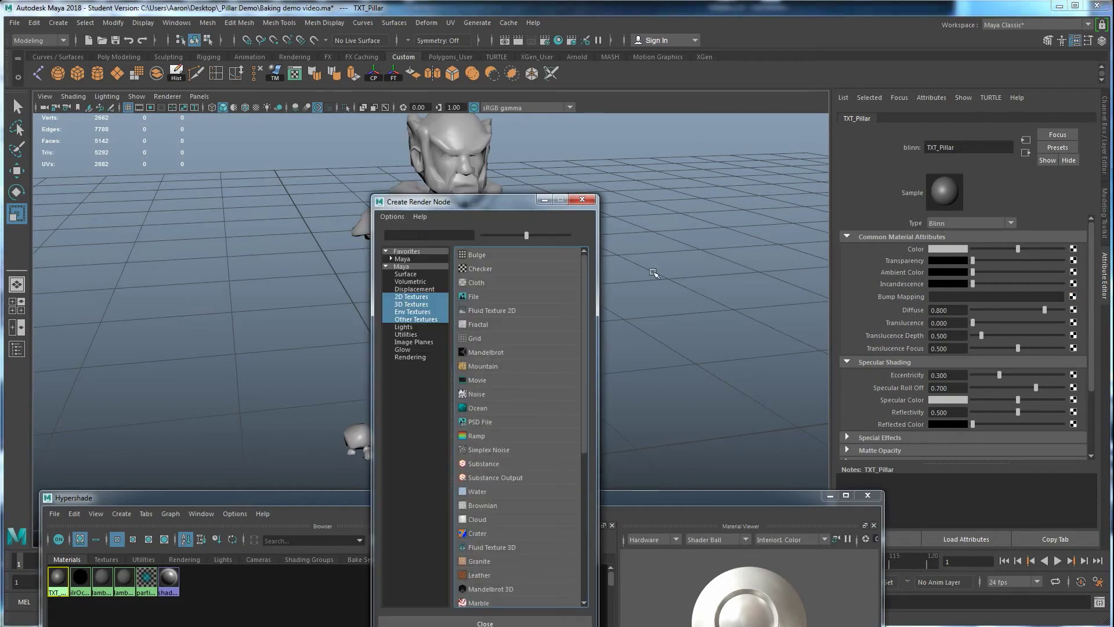
pyautogui.click(474, 297)
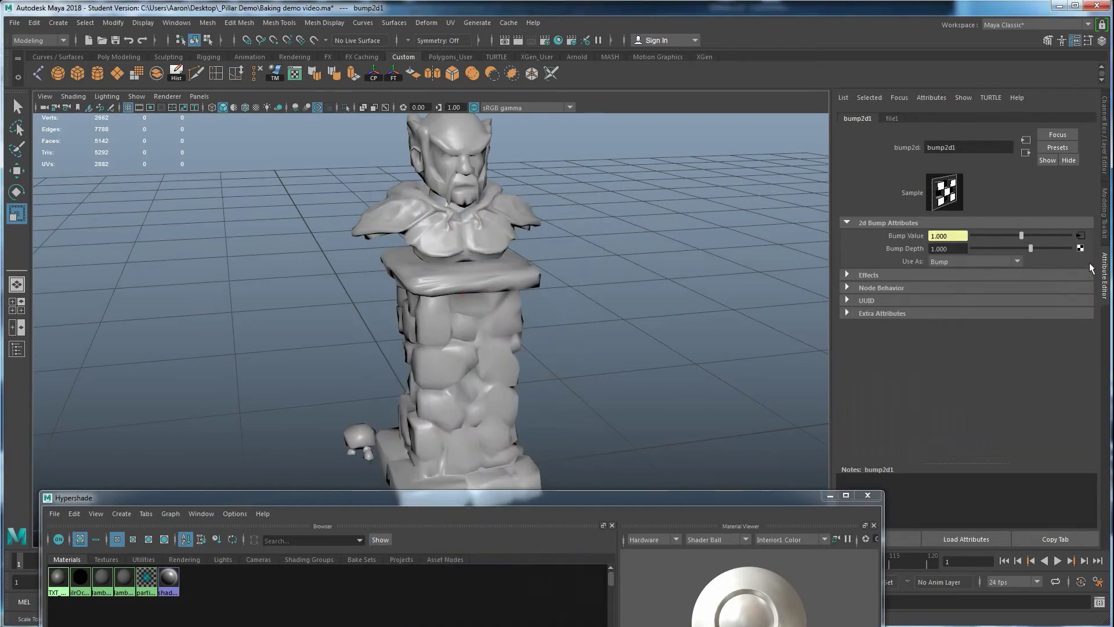
pyautogui.click(973, 261)
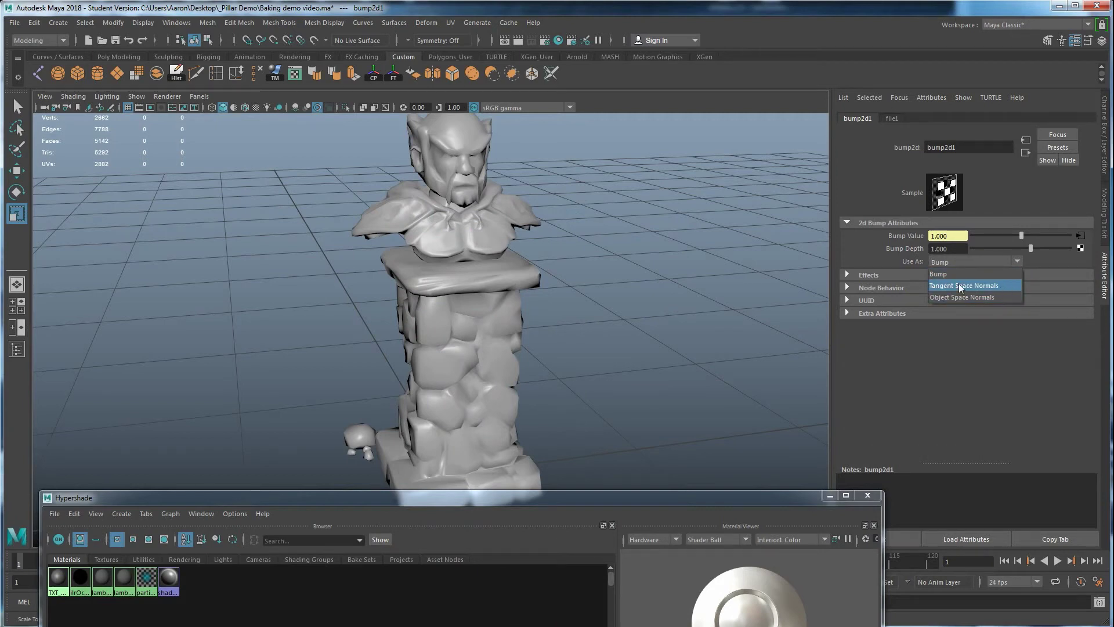
pyautogui.click(979, 285)
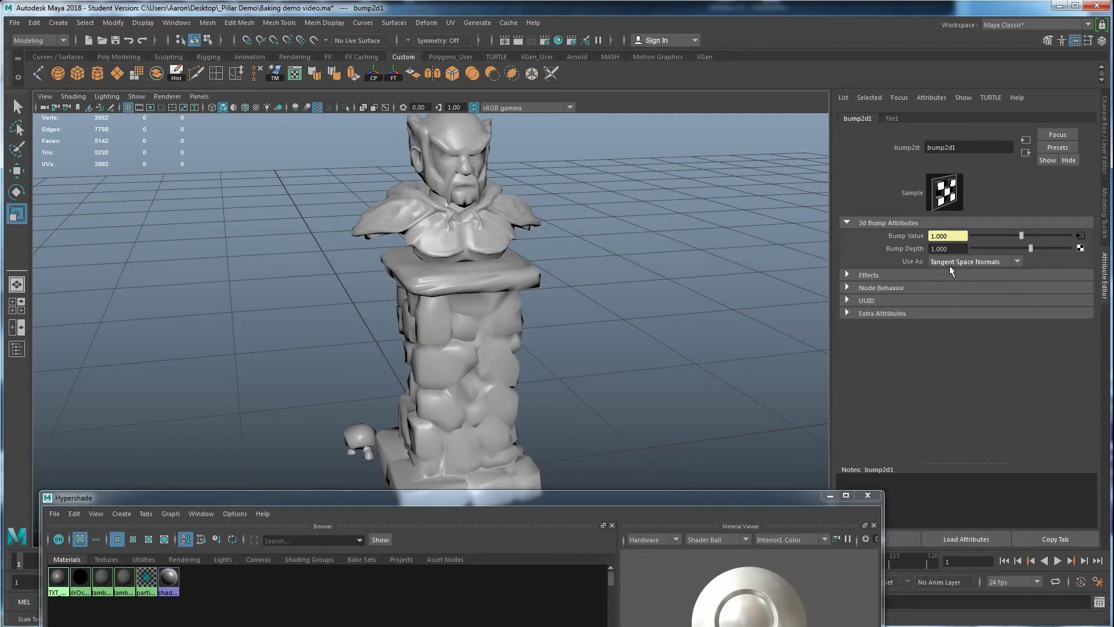
pyautogui.click(1081, 236)
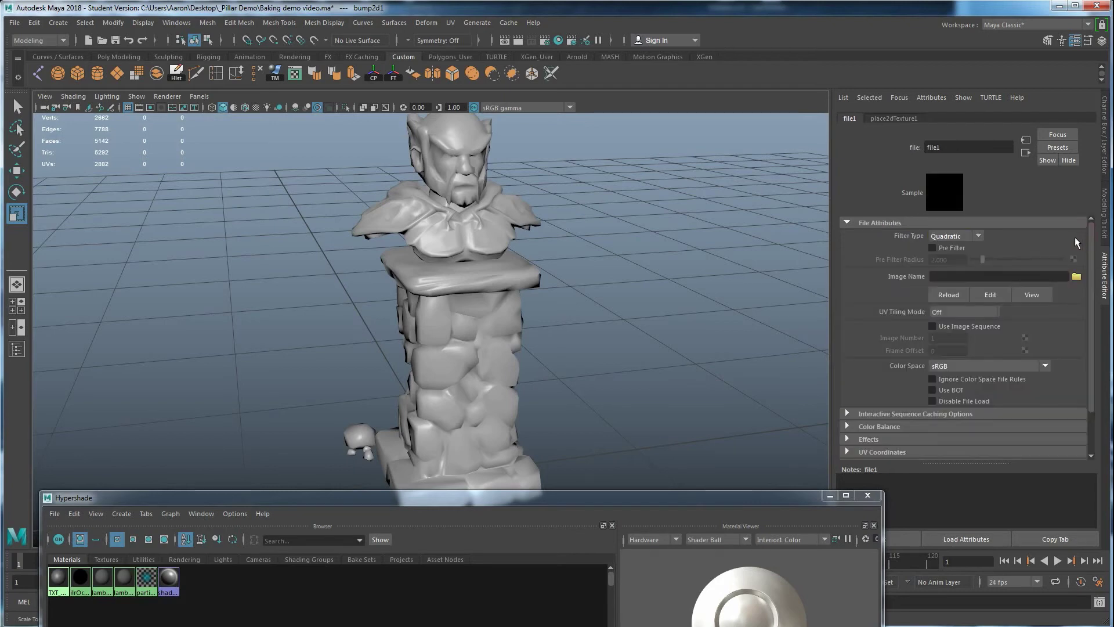
# Load TXT_Pillar_NRM.png from Desktop's _Pillar Demo folder as file1's image
pyautogui.click(1077, 277)
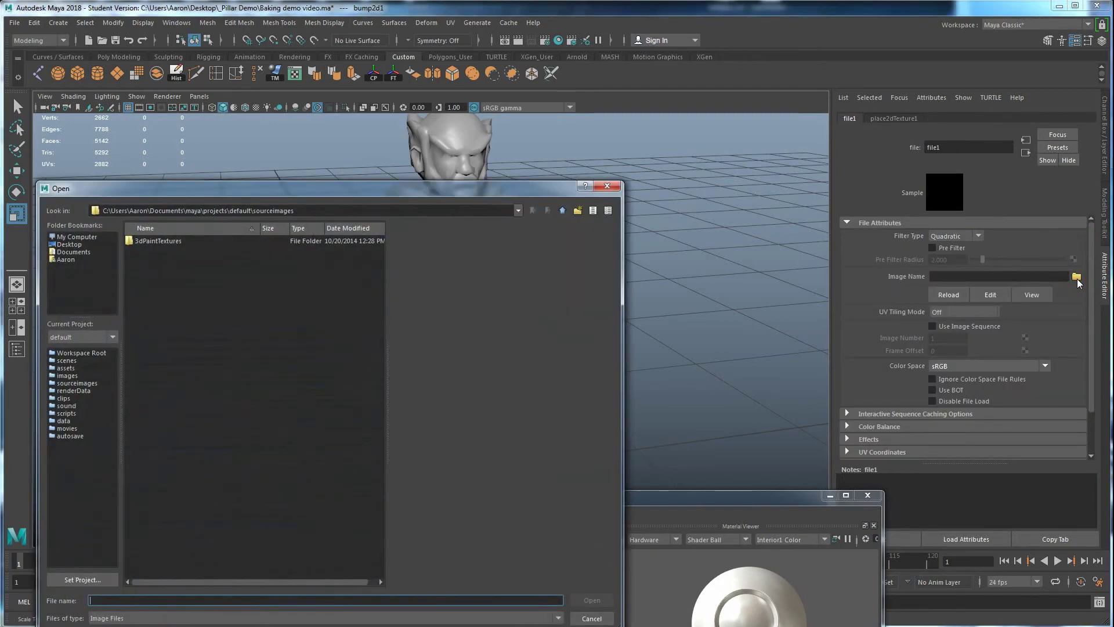
pyautogui.click(73, 245)
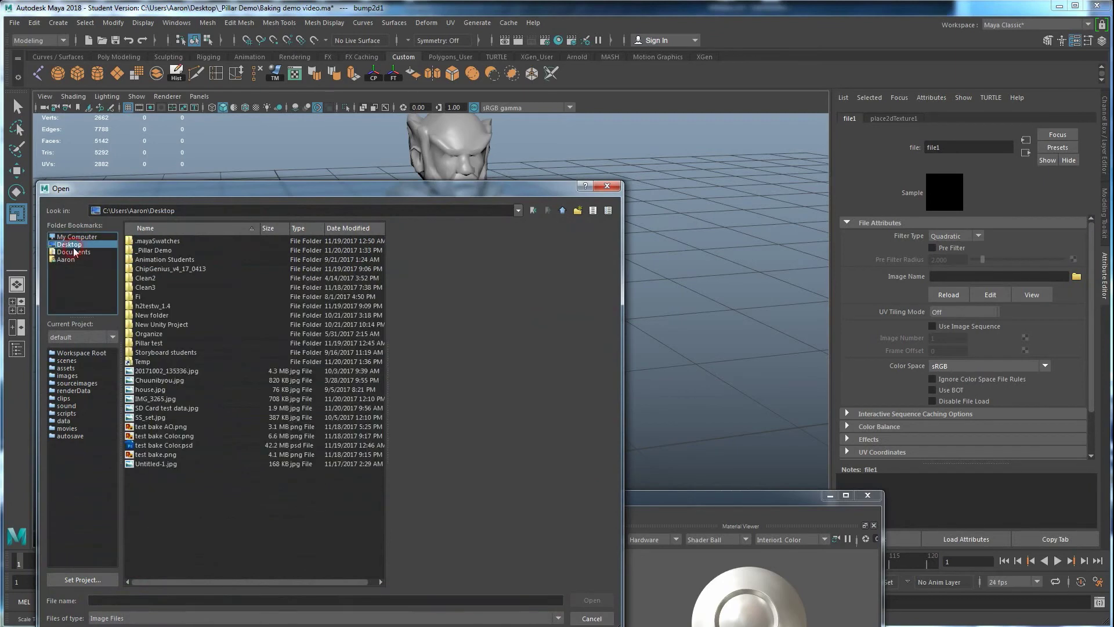
pyautogui.doubleClick(146, 252)
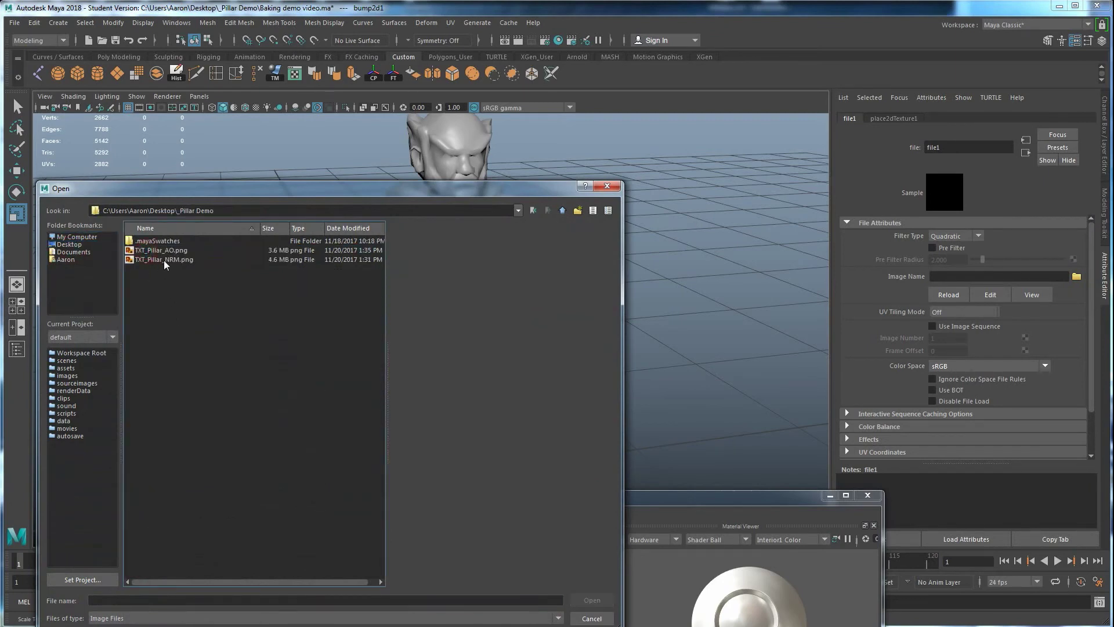
pyautogui.click(166, 259)
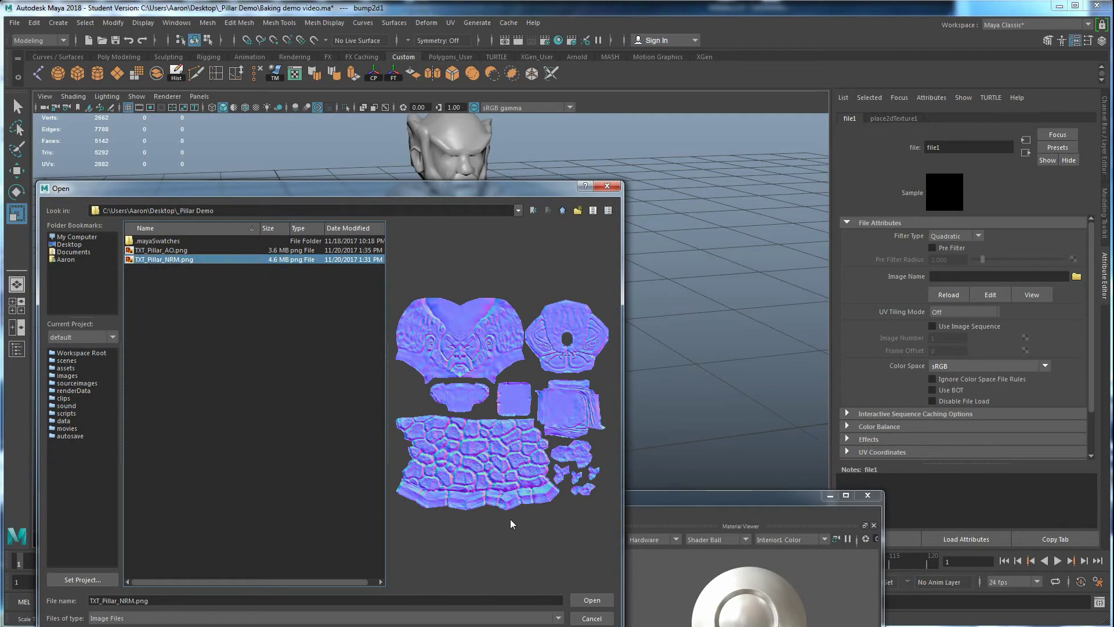
pyautogui.click(589, 600)
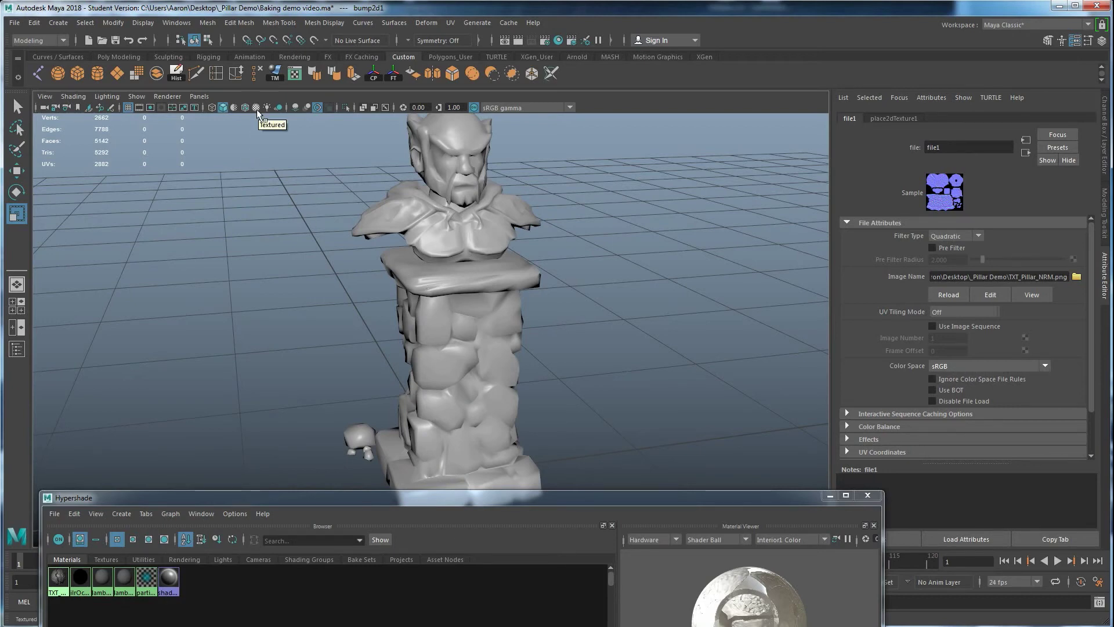
# Switch to textured display (6) and orbit around the bust and pillar to check the normal detail
pyautogui.press('6')
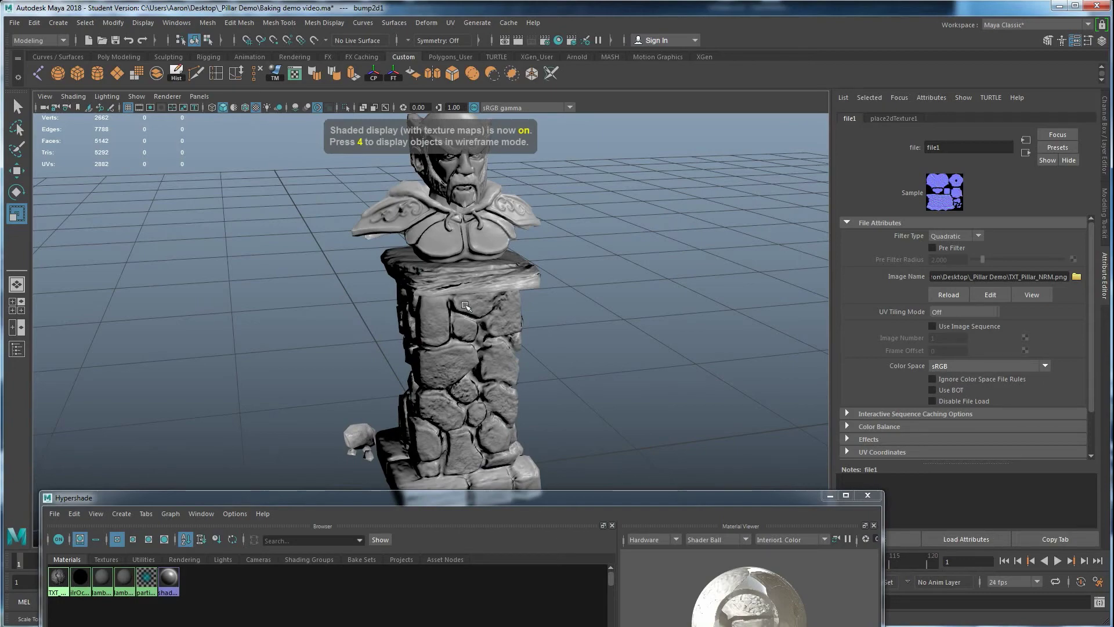
pyautogui.keyDown('alt'); pyautogui.moveTo(450, 335); pyautogui.dragTo(467, 334); pyautogui.keyUp('alt')
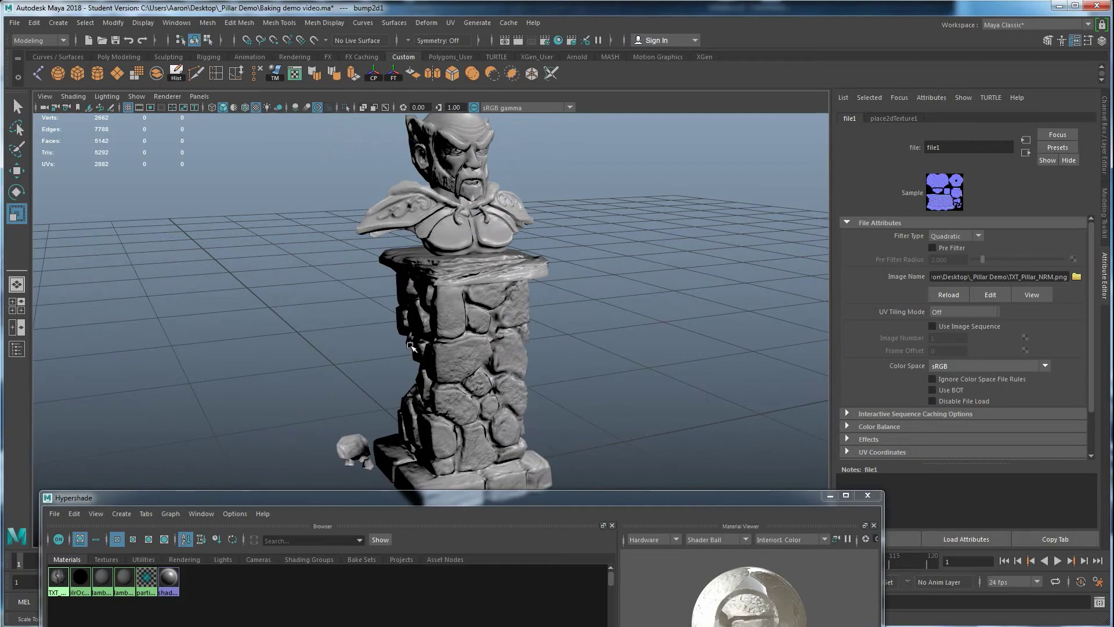
pyautogui.keyDown('alt'); pyautogui.moveTo(421, 233); pyautogui.dragTo(418, 156); pyautogui.keyUp('alt')
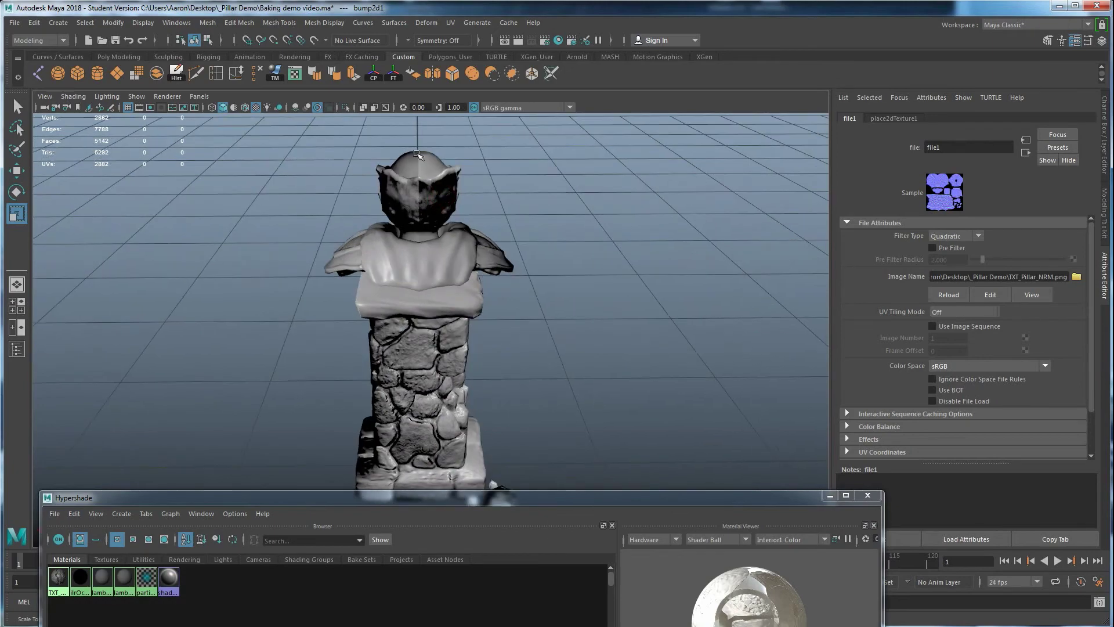
pyautogui.keyDown('alt'); pyautogui.moveTo(430, 221); pyautogui.dragTo(363, 316); pyautogui.keyUp('alt')
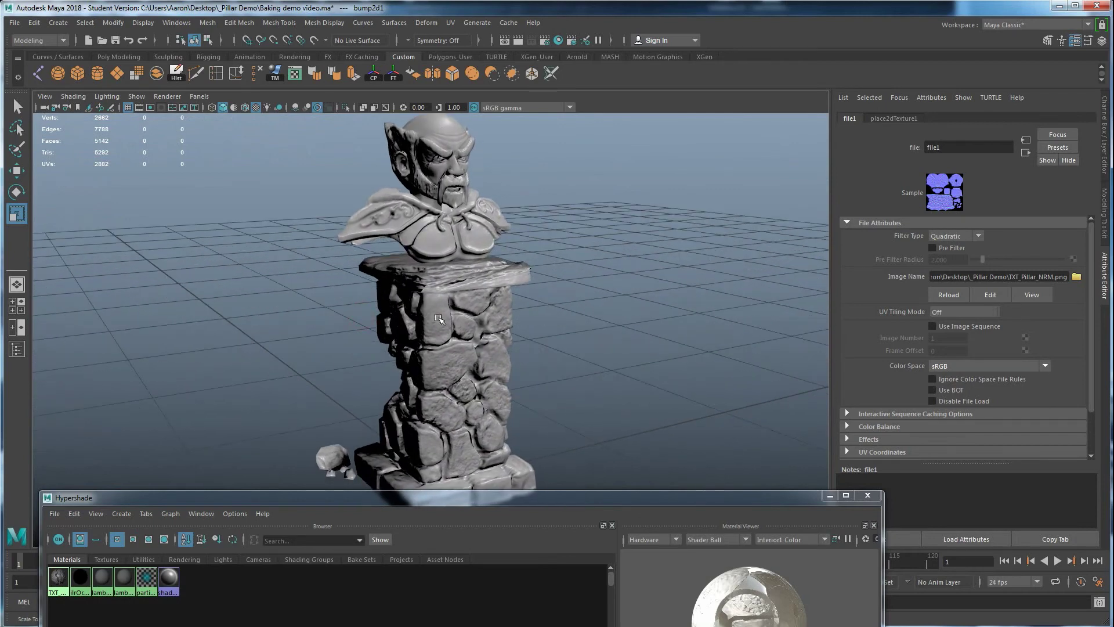
# Set file1's Color Space to Raw, refresh its swatch and check the color management globals
pyautogui.click(954, 366)
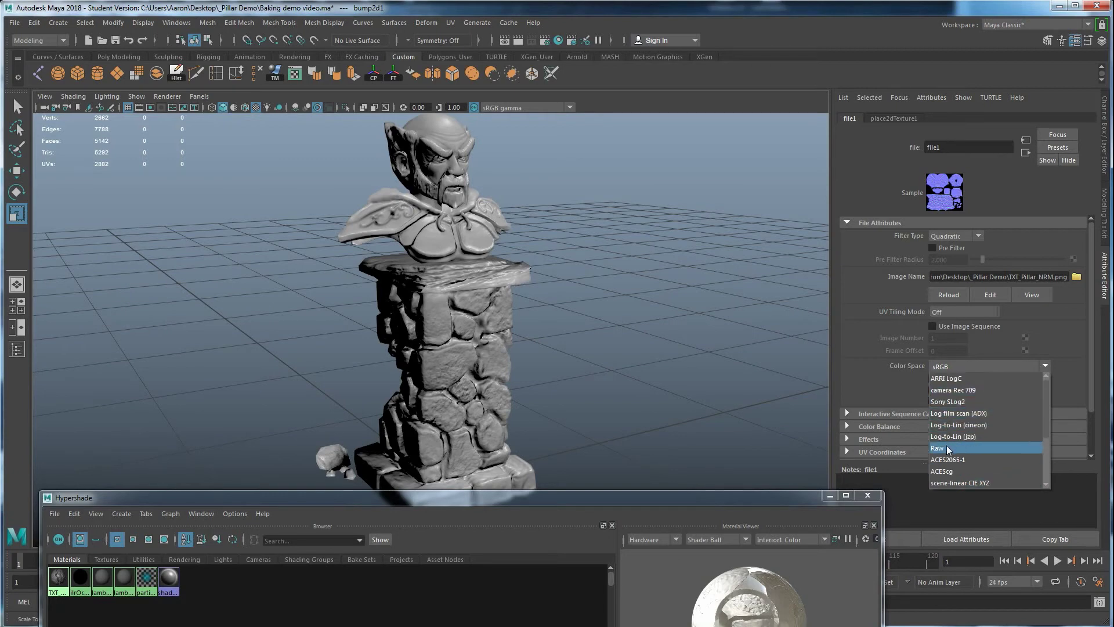
pyautogui.click(951, 449)
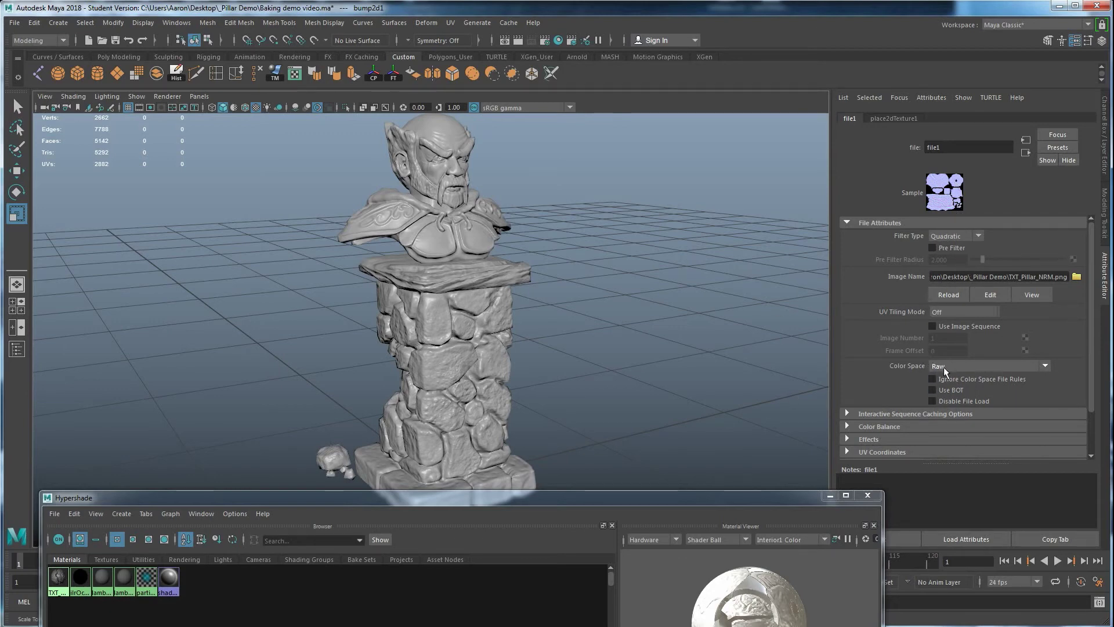
pyautogui.click(943, 201)
pyautogui.click(1025, 140)
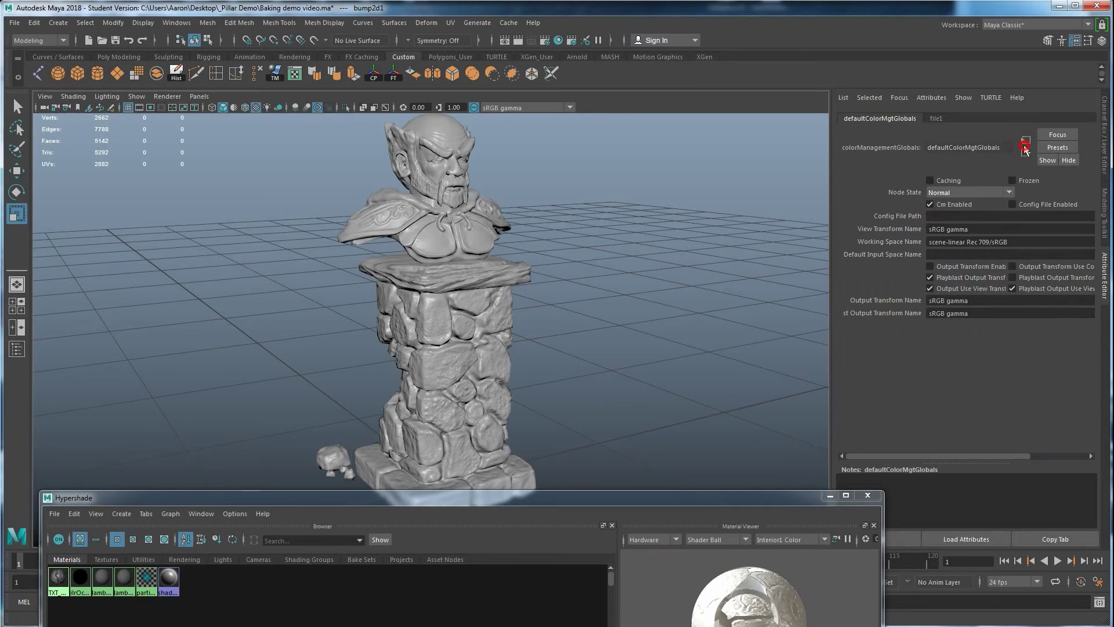
pyautogui.click(658, 224)
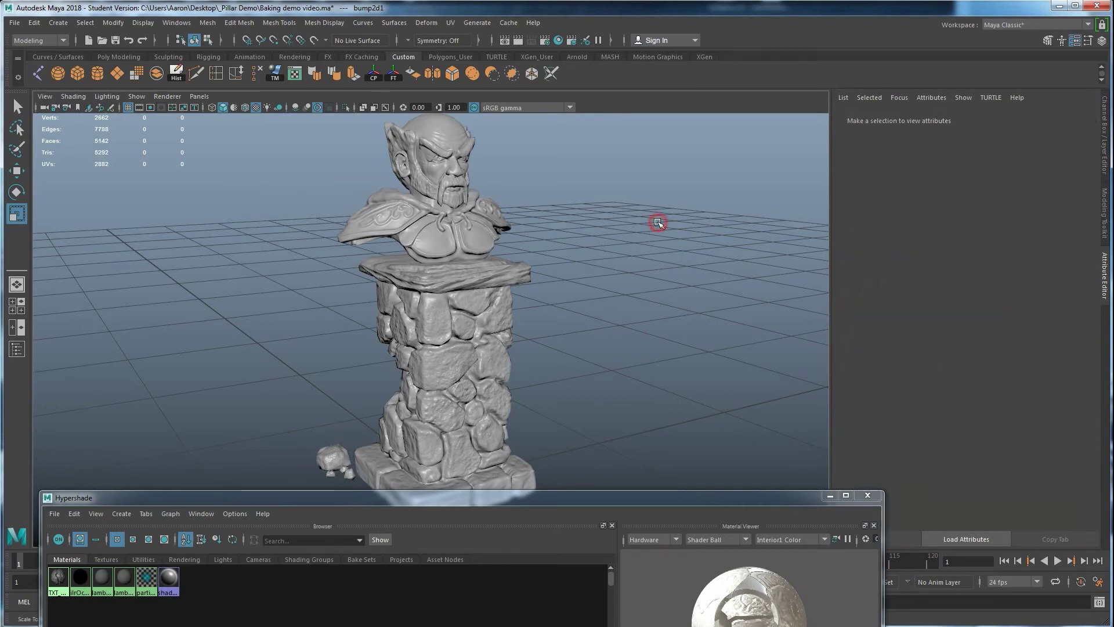
# Trace the pillar's TXT_Pillar Bump Mapping through file1 and bump2d1, then close the Hypershade
pyautogui.click(479, 284)
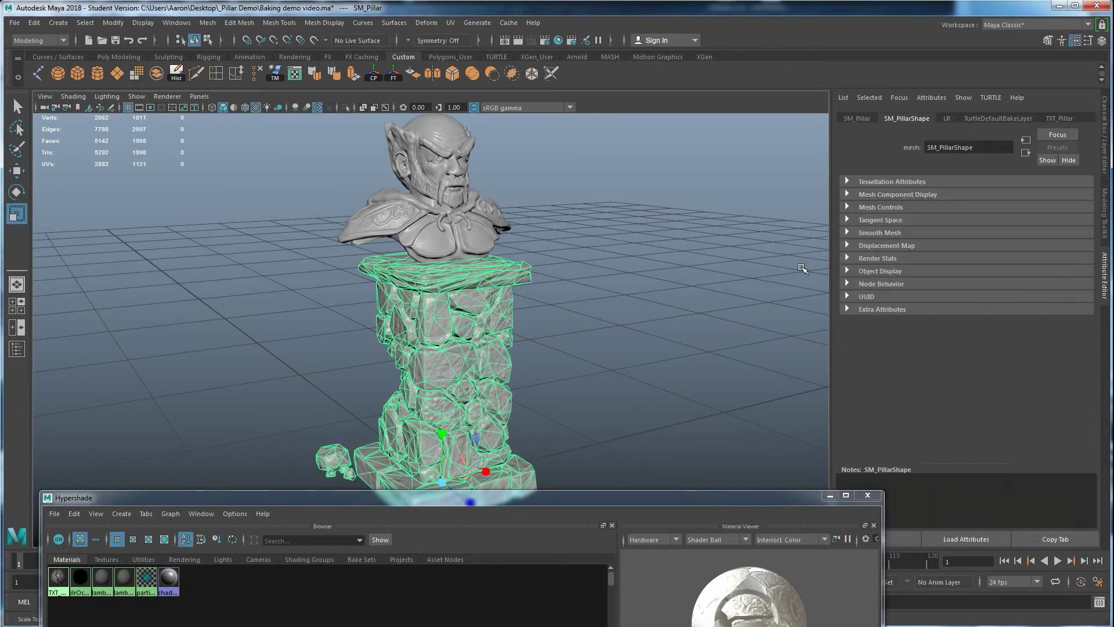
pyautogui.click(1060, 118)
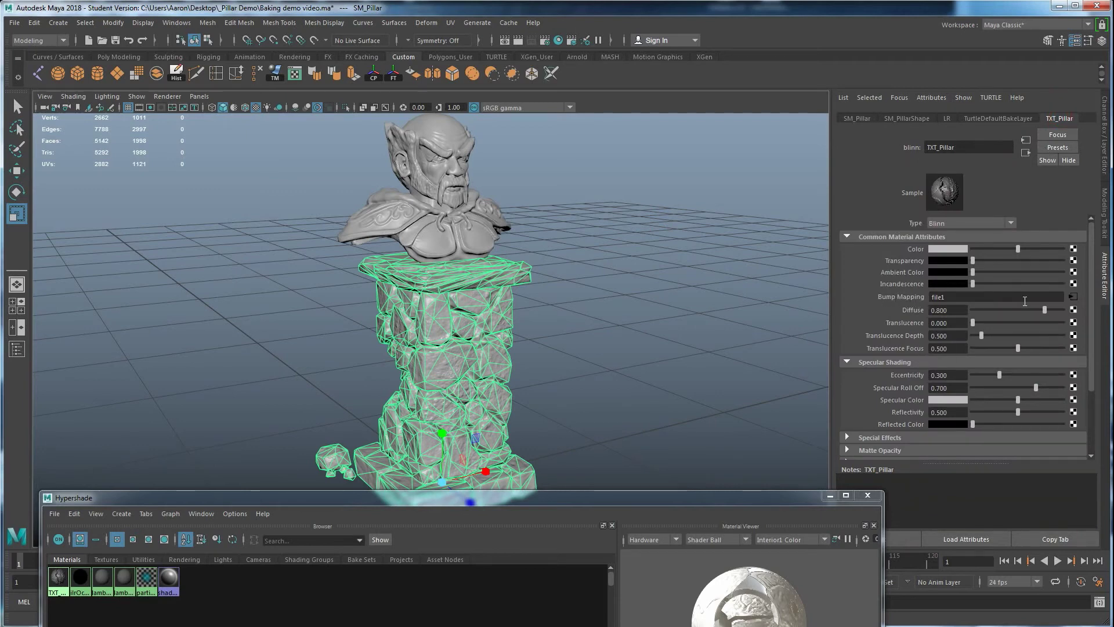
pyautogui.click(1073, 298)
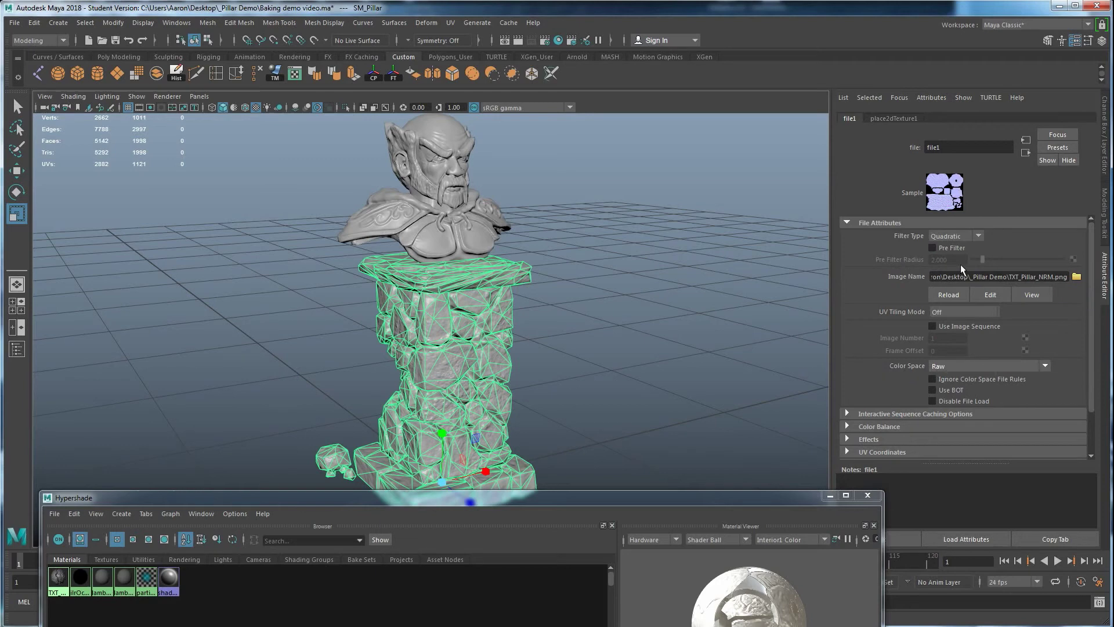
pyautogui.click(1023, 153)
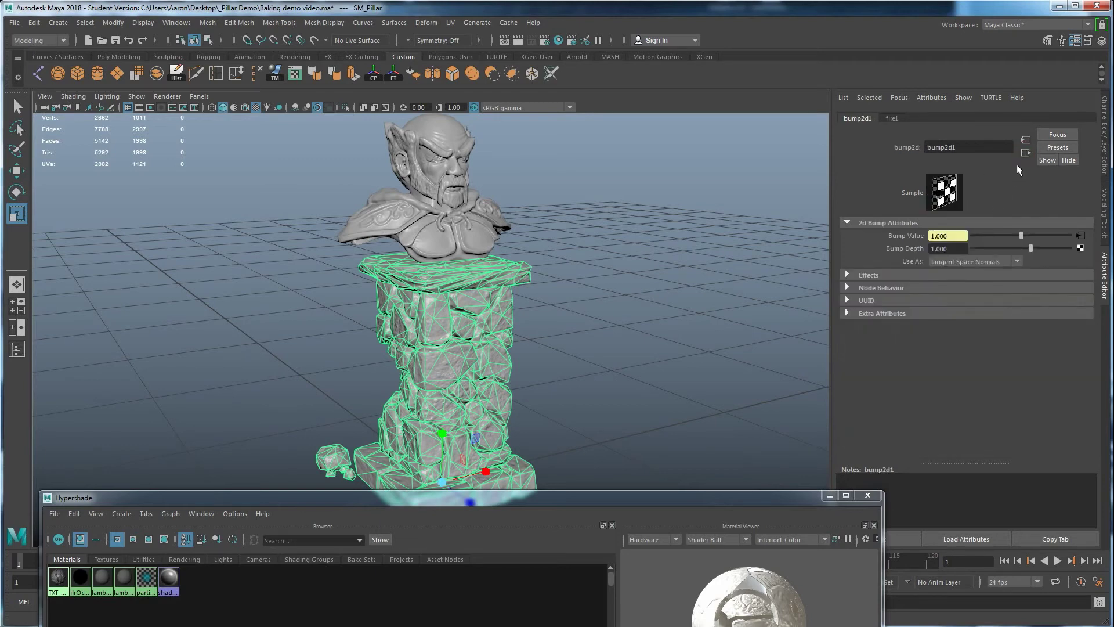
pyautogui.click(1025, 154)
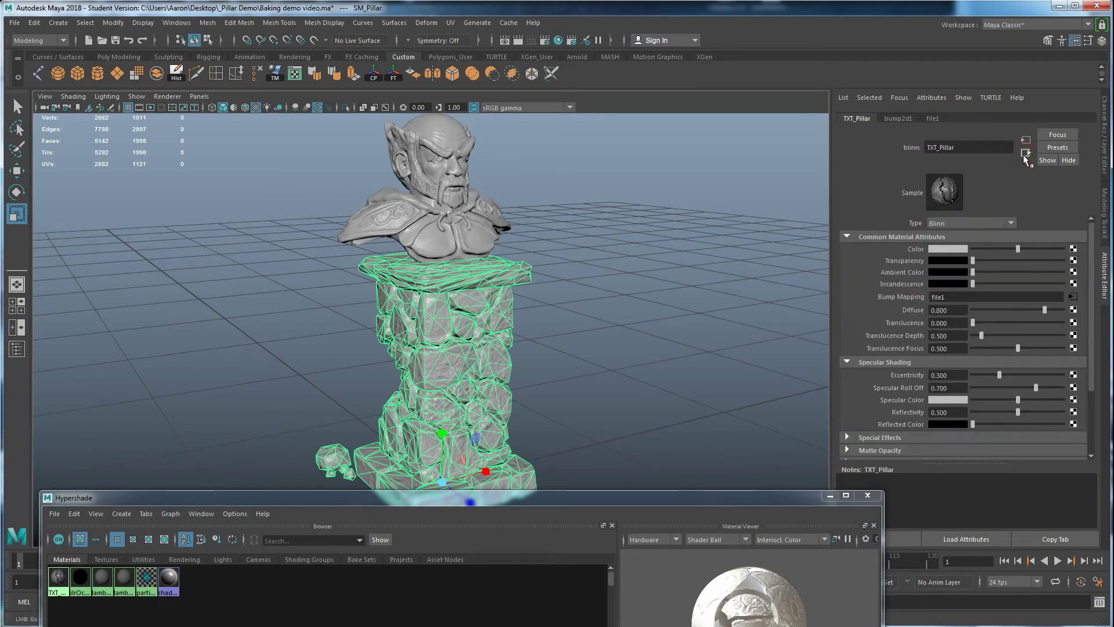
pyautogui.click(567, 259)
pyautogui.keyDown('alt'); pyautogui.moveTo(567, 259); pyautogui.dragTo(480, 328); pyautogui.keyUp('alt')
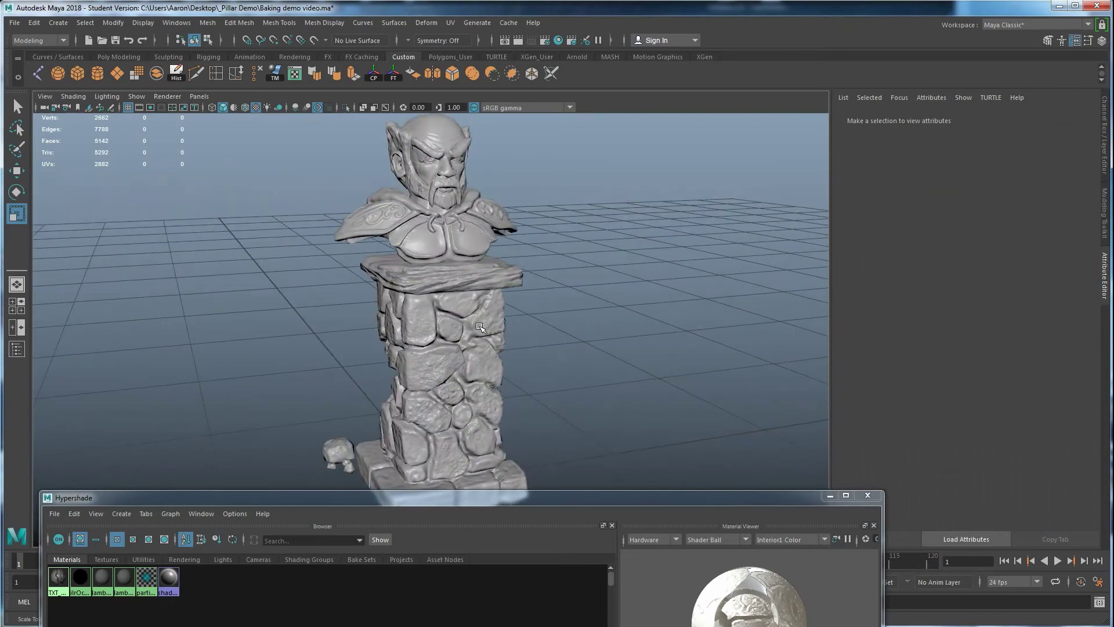
pyautogui.click(869, 497)
# Toggle between wireframe (4), plain shading (5) and textured (6) display to compare the pillar
pyautogui.scroll(5, 502, 377)
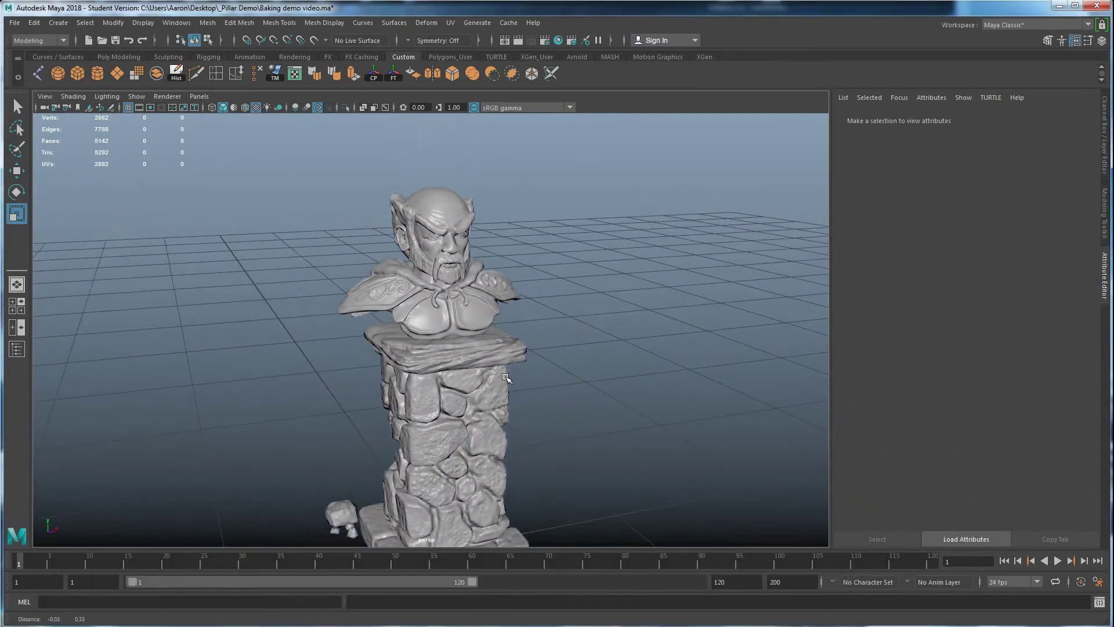
pyautogui.scroll(-5, 500, 375)
pyautogui.scroll(3, 498, 372)
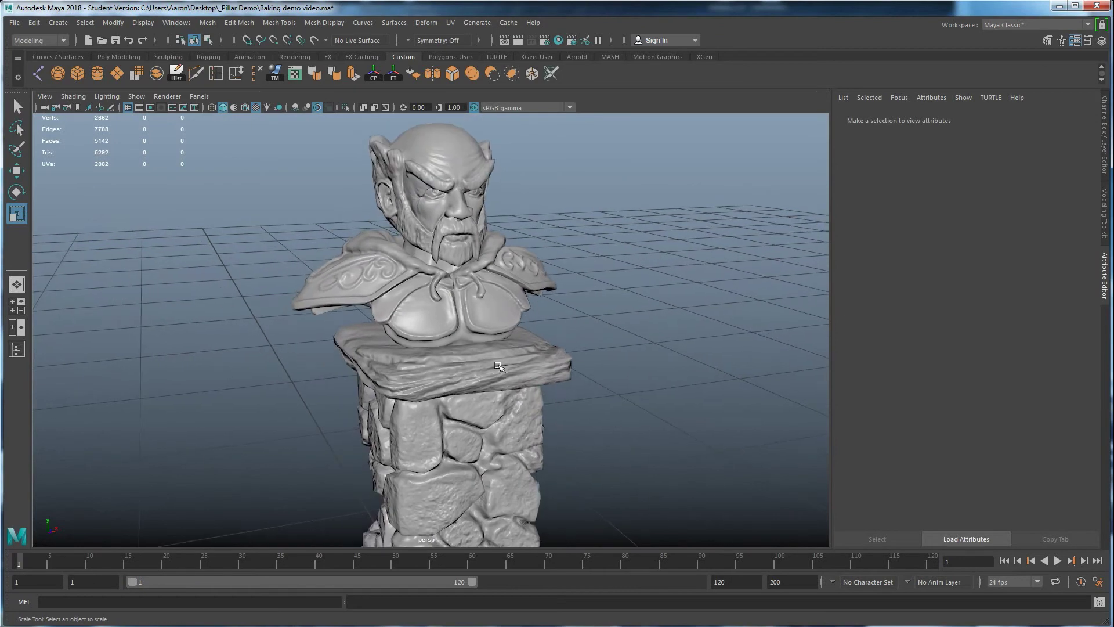
pyautogui.press('4')
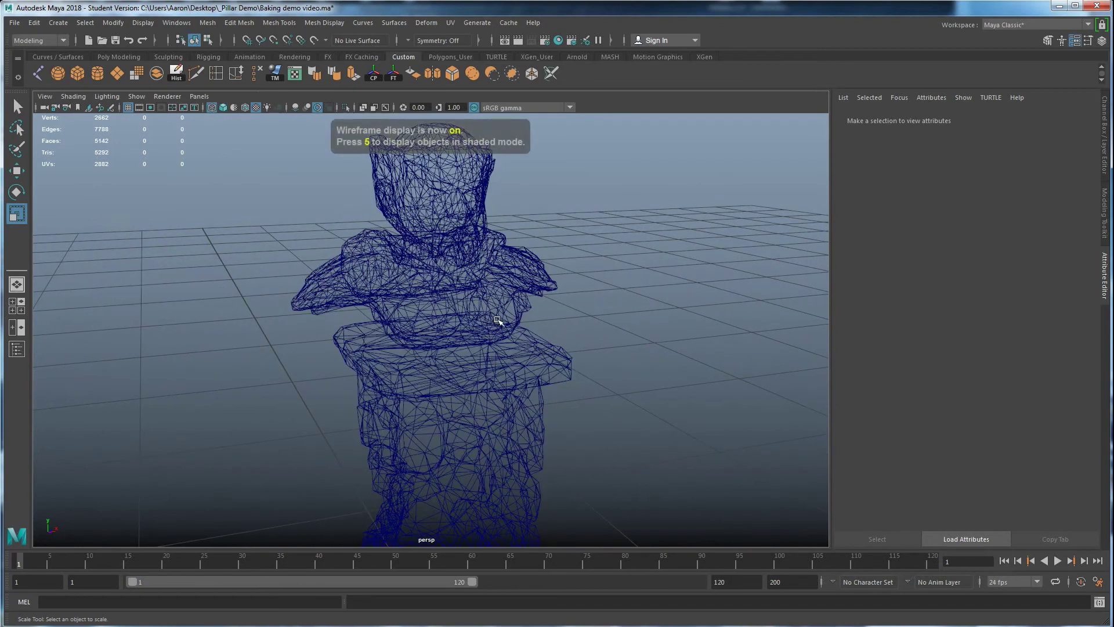
pyautogui.press('5')
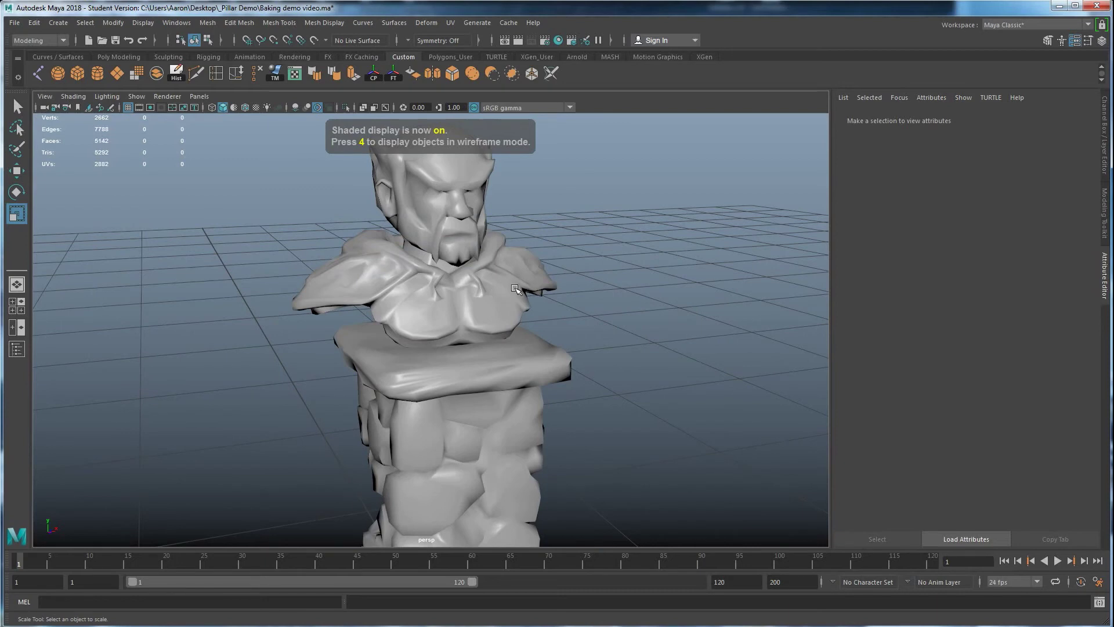
pyautogui.press('6')
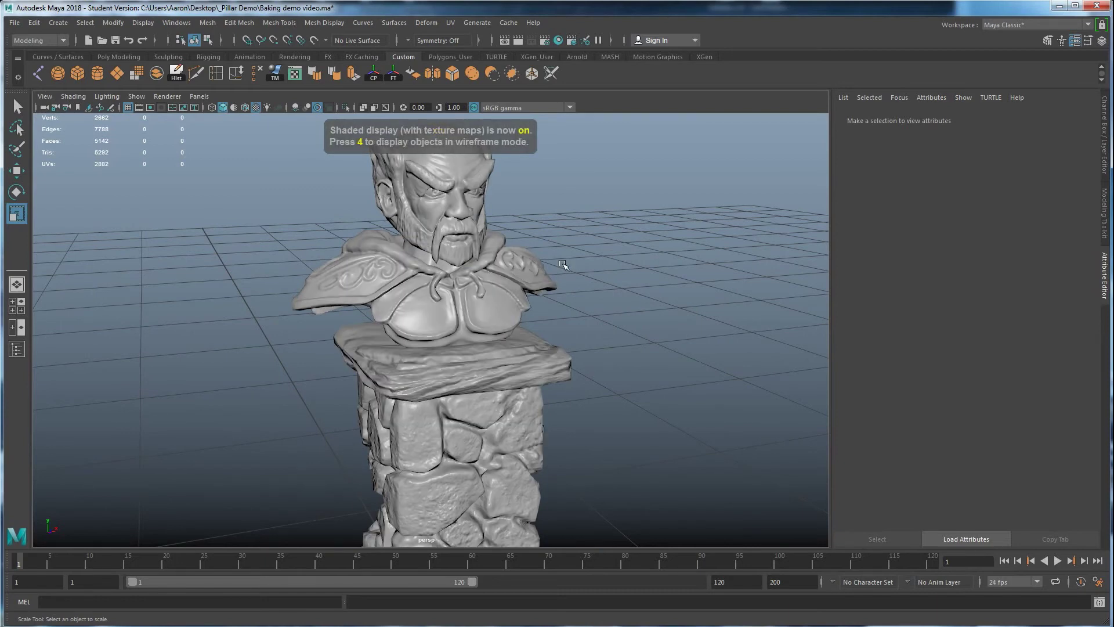
pyautogui.press('5')
pyautogui.press('6')
pyautogui.press('5')
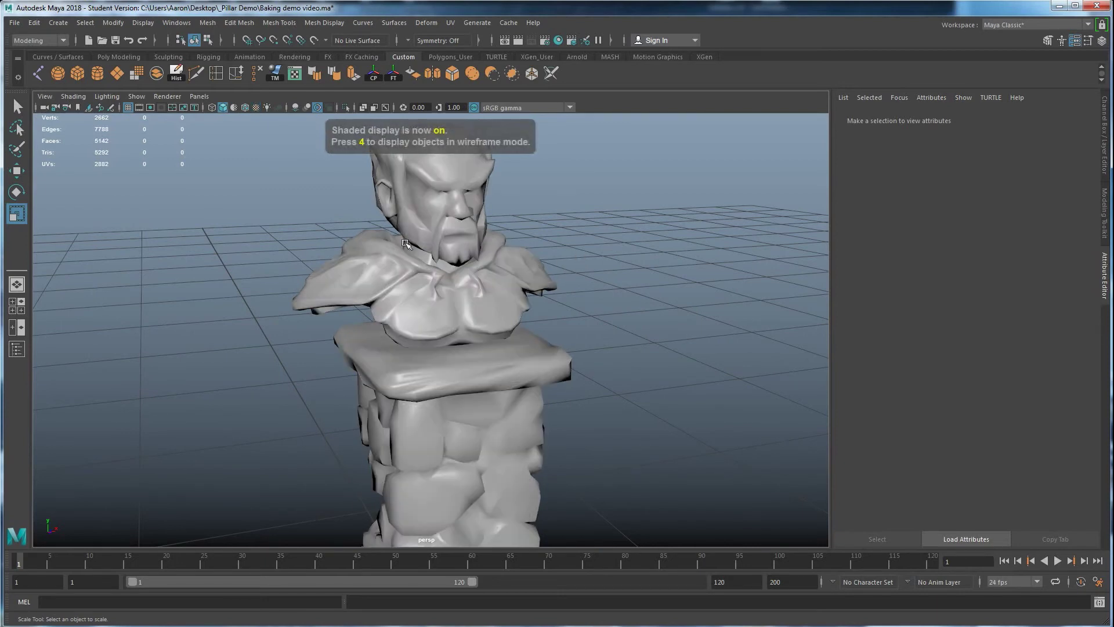
pyautogui.press('6')
pyautogui.press('5')
pyautogui.press('6')
pyautogui.moveTo(459, 318)
pyautogui.keyDown('alt'); pyautogui.mouseDown()
pyautogui.moveTo(644, 311)
pyautogui.moveTo(530, 331)
pyautogui.moveTo(527, 462)
pyautogui.moveTo(531, 358)
pyautogui.moveTo(431, 344)
pyautogui.moveTo(455, 383)
pyautogui.moveTo(349, 343)
pyautogui.moveTo(447, 389)
pyautogui.moveTo(448, 406)
pyautogui.mouseUp(); pyautogui.keyUp('alt')
# Compare all-lights display (7) against textured and plain shading around the pillar
pyautogui.press('6')
pyautogui.press('7')
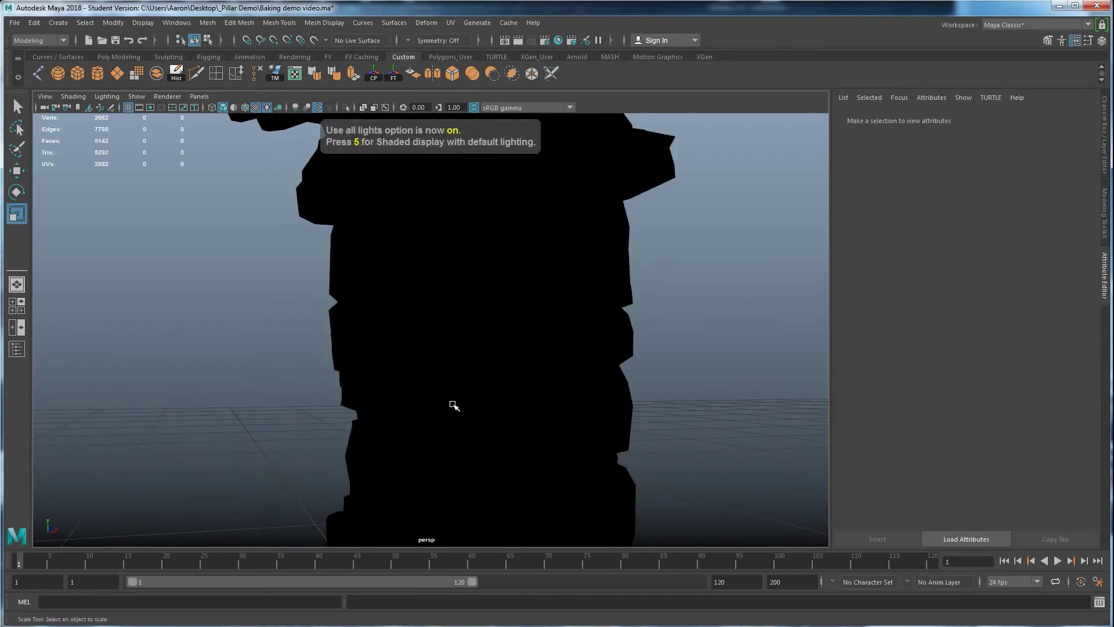
pyautogui.press('6')
pyautogui.press('5')
pyautogui.keyDown('alt'); pyautogui.moveTo(459, 431); pyautogui.dragTo(478, 416); pyautogui.keyUp('alt')
# Turn textures back on, select the pillar and show its TXT_Pillar material settings
pyautogui.click(485, 382)
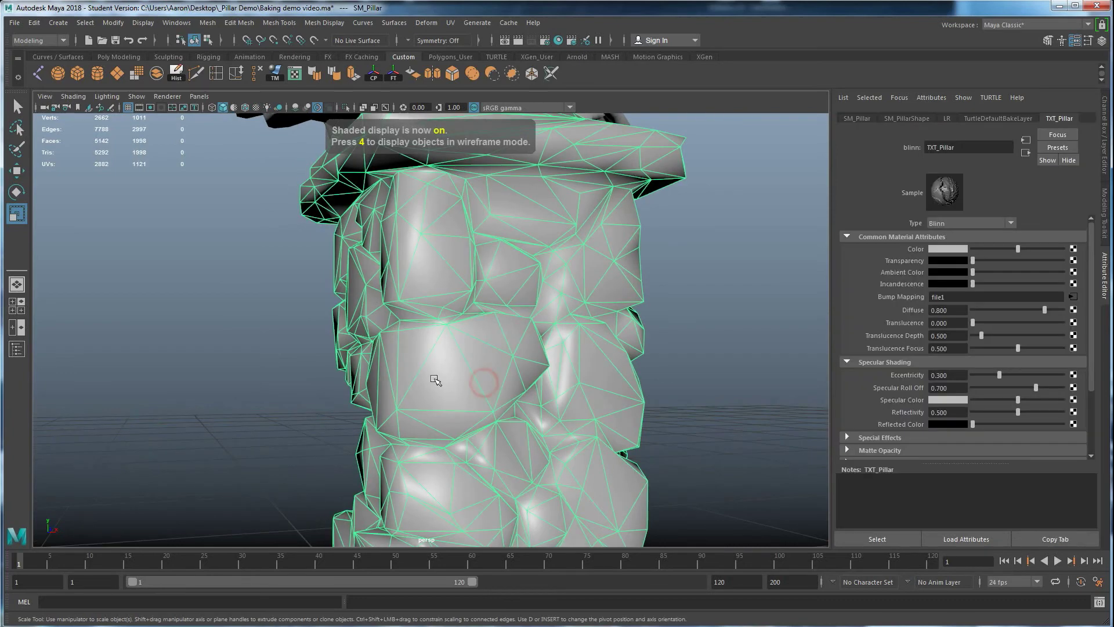
pyautogui.press('6')
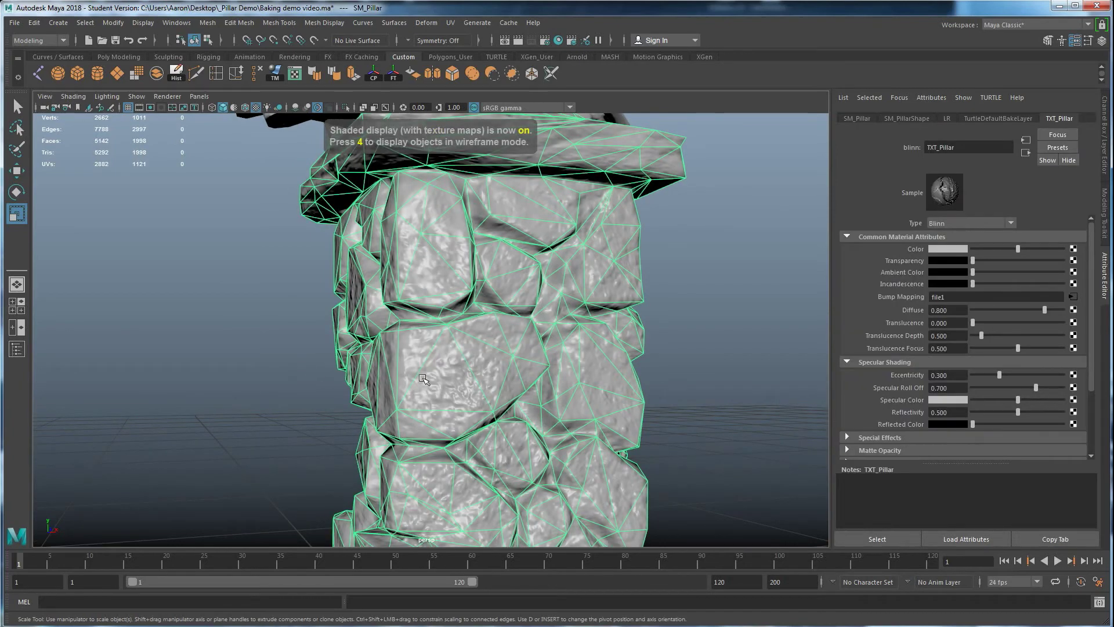
pyautogui.click(322, 384)
pyautogui.scroll(-10, 500, 351)
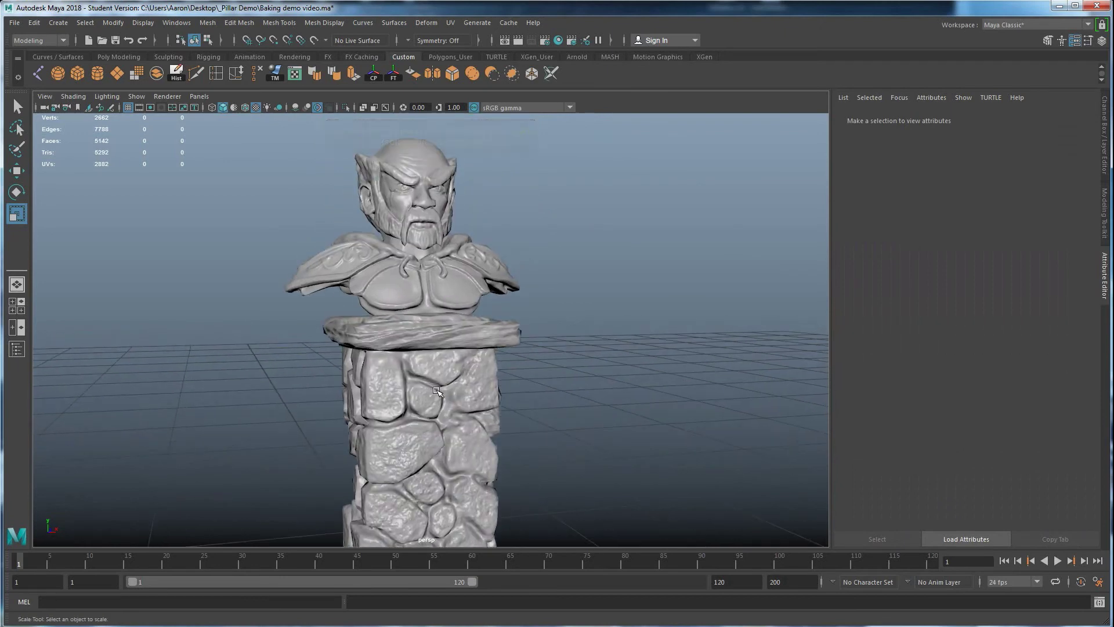
pyautogui.scroll(-1, 437, 391)
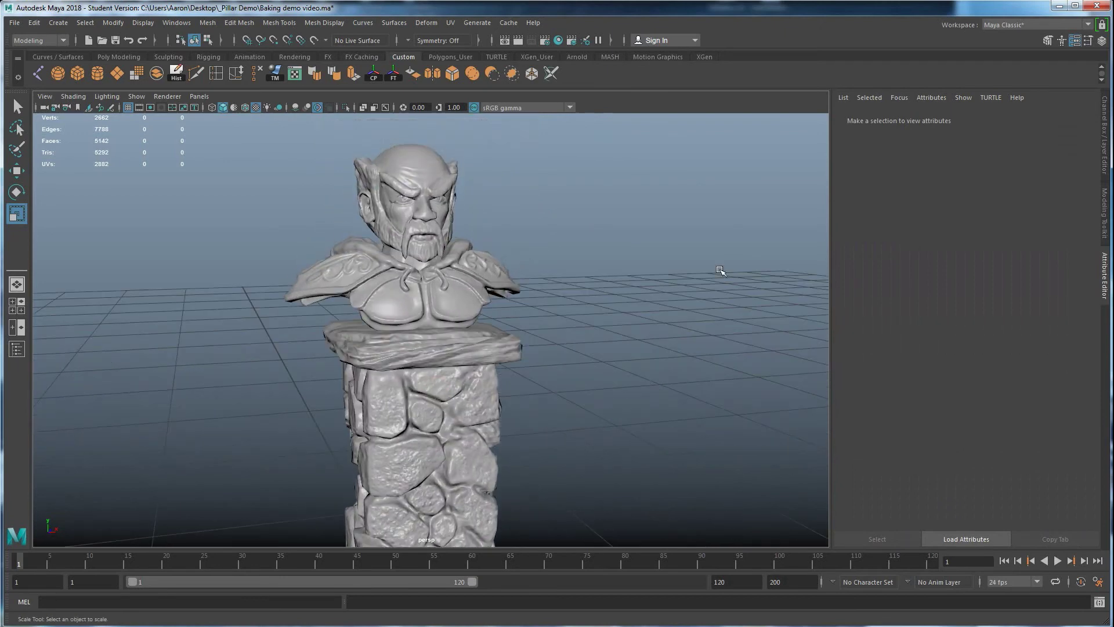
pyautogui.click(516, 344)
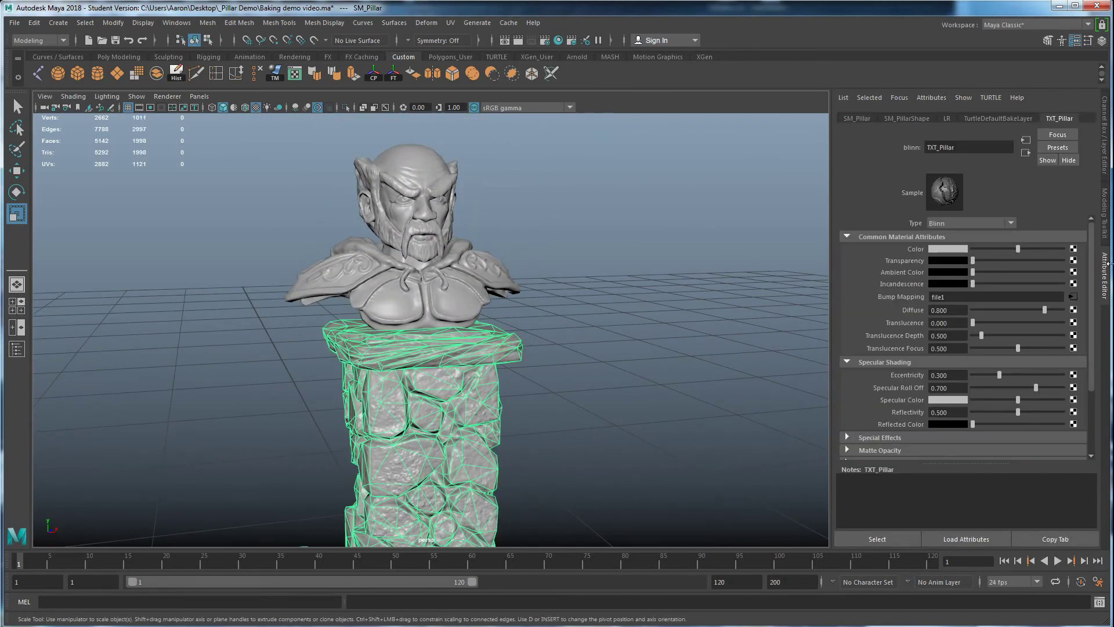
pyautogui.click(1054, 118)
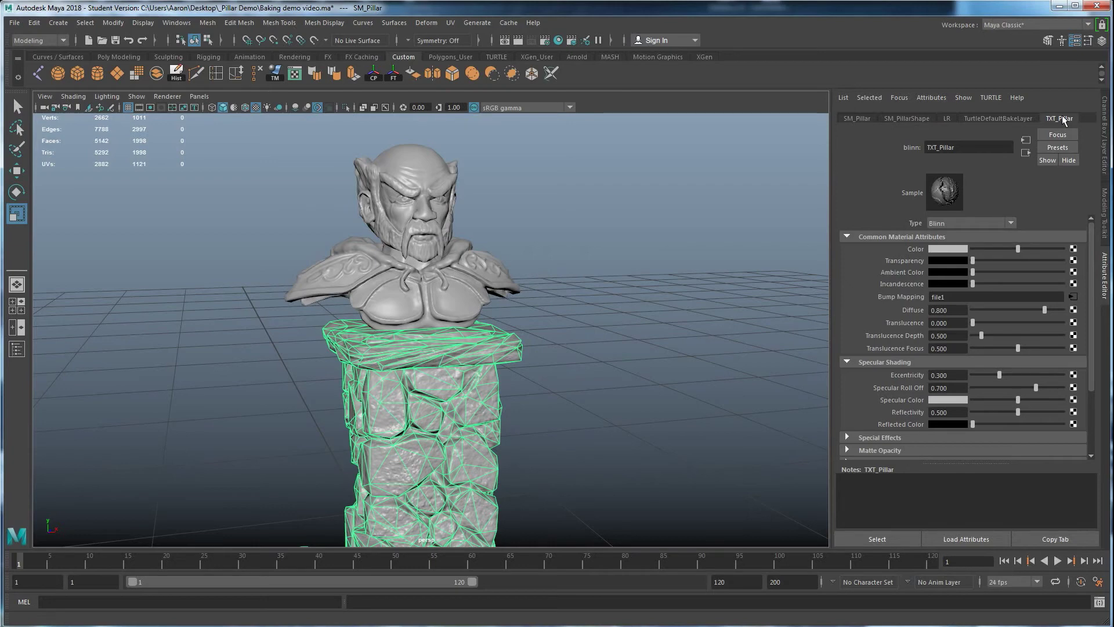
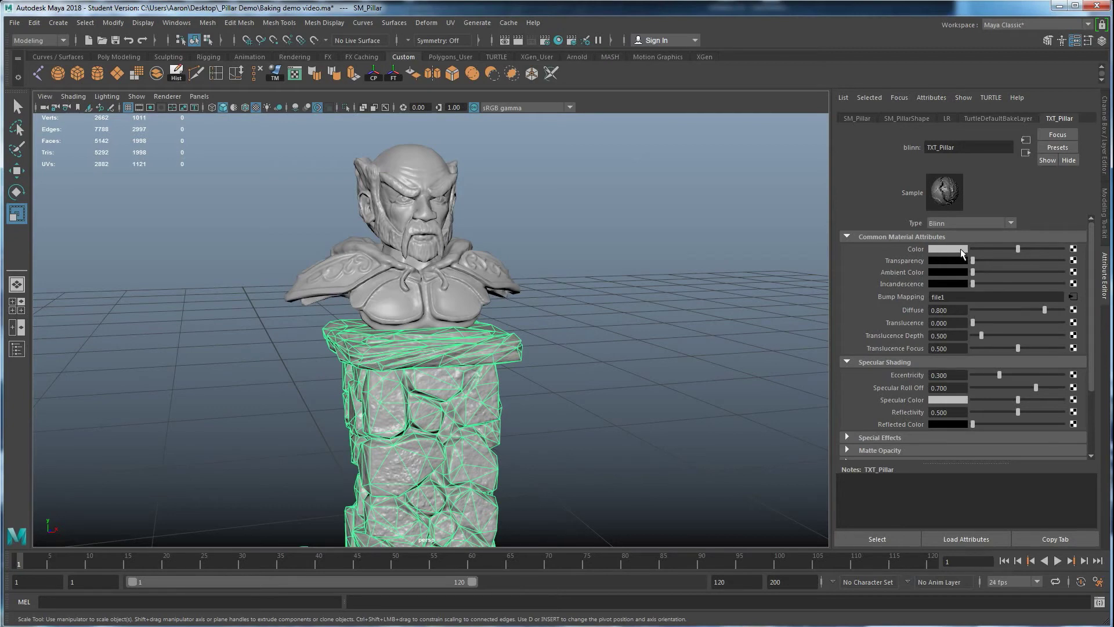
# Load TXT_Pillar_AO.png through a new file texture into the TXT_Pillar material's Color
pyautogui.click(1073, 248)
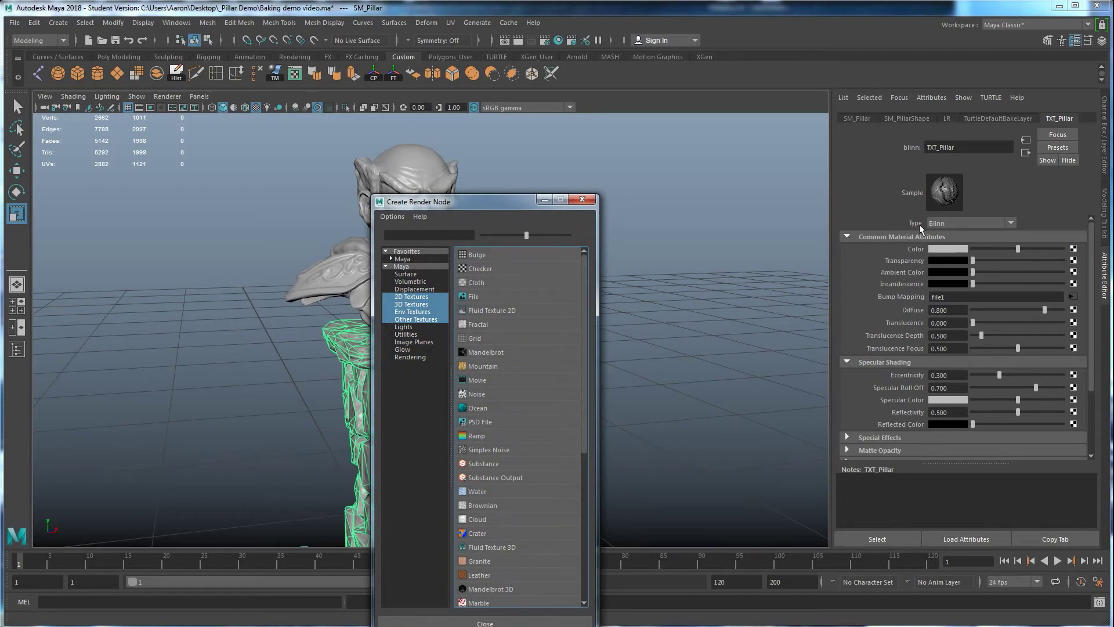
pyautogui.click(477, 296)
pyautogui.click(1079, 278)
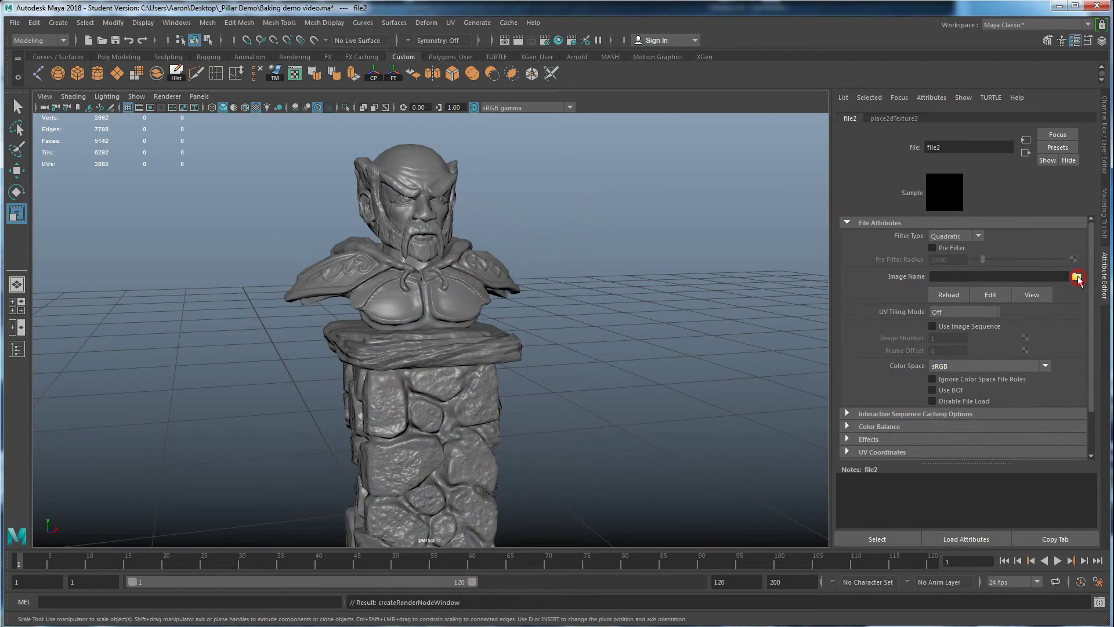
pyautogui.click(170, 251)
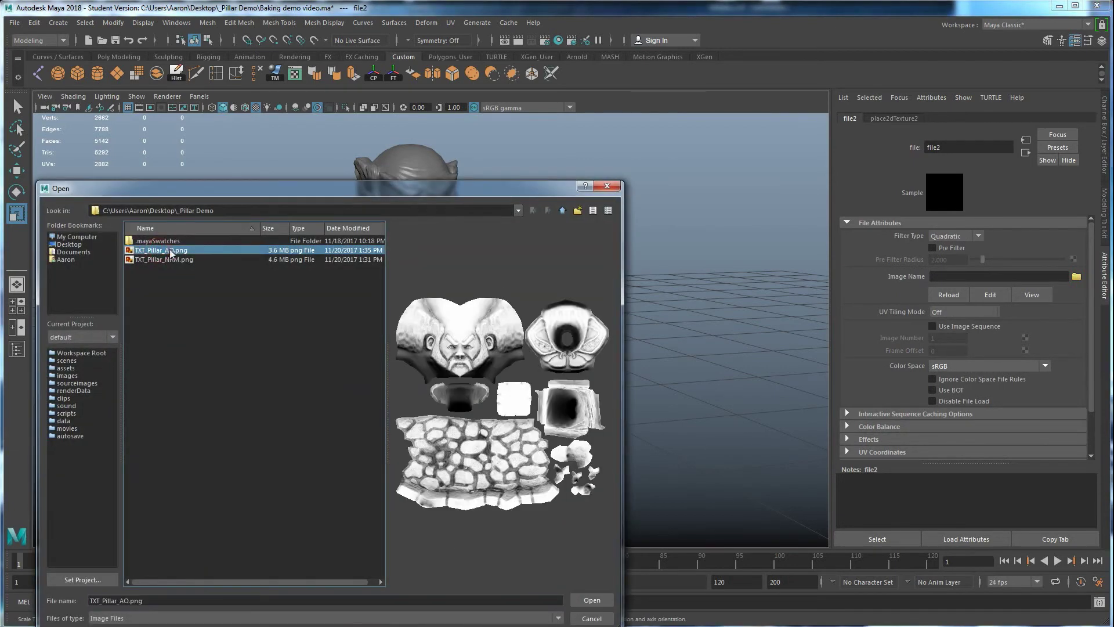
pyautogui.moveTo(293, 191); pyautogui.dragTo(813, 191)
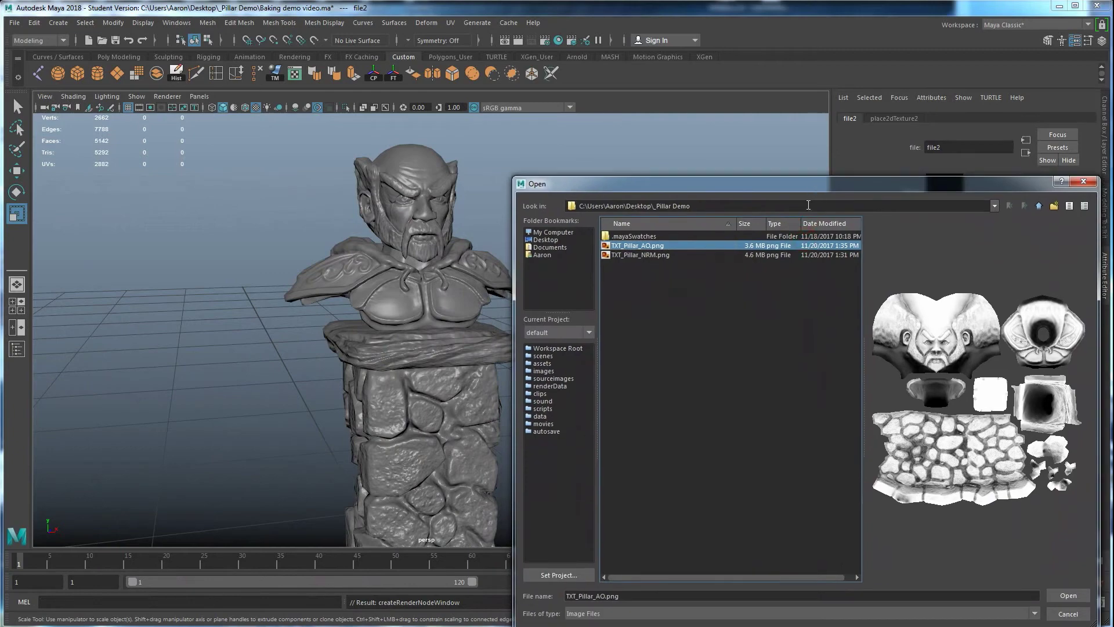
pyautogui.click(1069, 596)
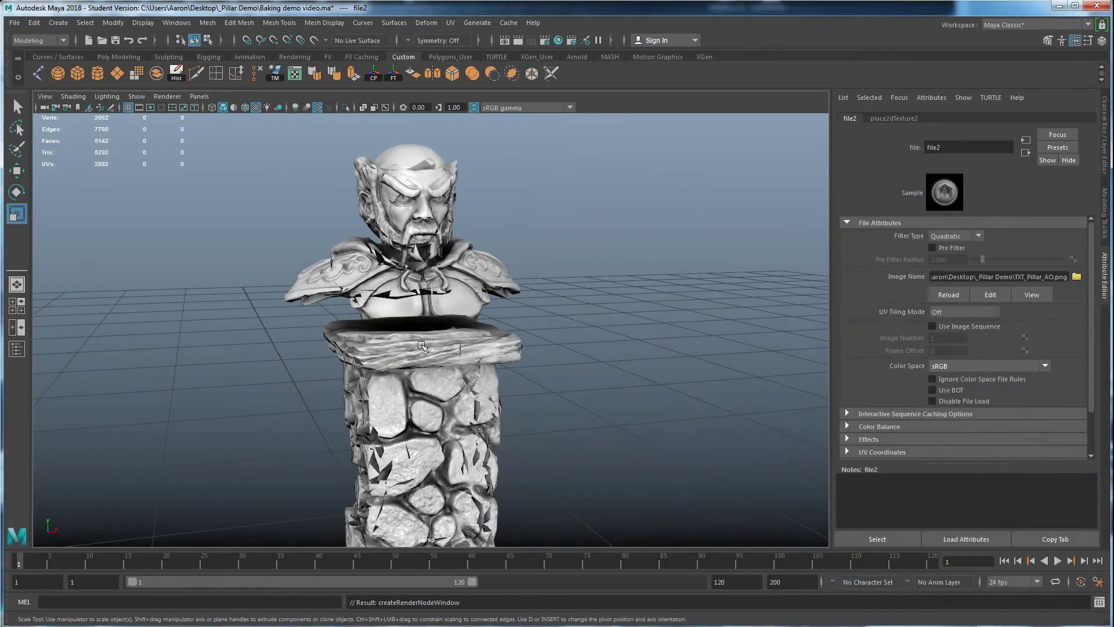
# Break the texture's Transparency connection on TXT_Pillar, then inspect the now-opaque bust from several angles
pyautogui.moveTo(467, 359)
pyautogui.keyDown('alt'); pyautogui.mouseDown()
pyautogui.moveTo(490, 358)
pyautogui.moveTo(480, 372)
pyautogui.mouseUp(); pyautogui.keyUp('alt')
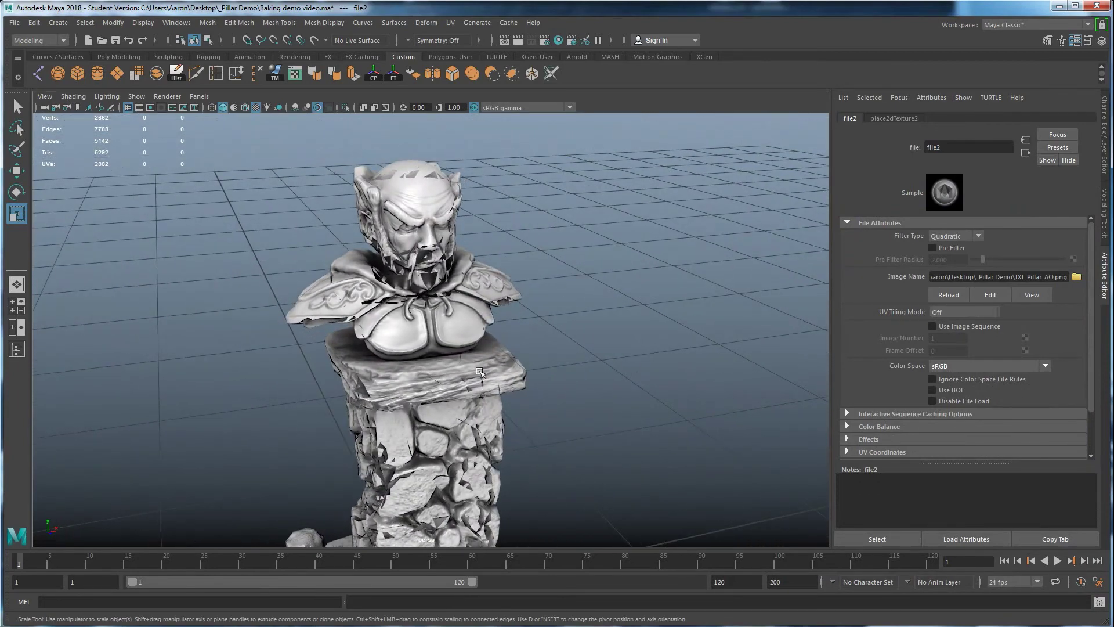
pyautogui.click(1026, 153)
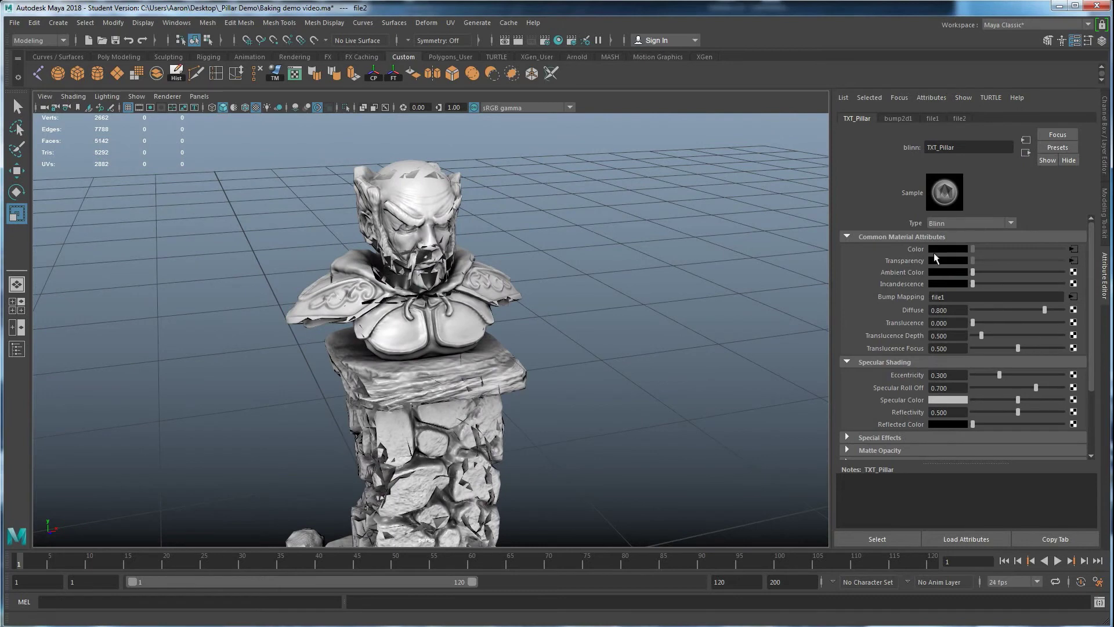
pyautogui.rightClick(901, 260)
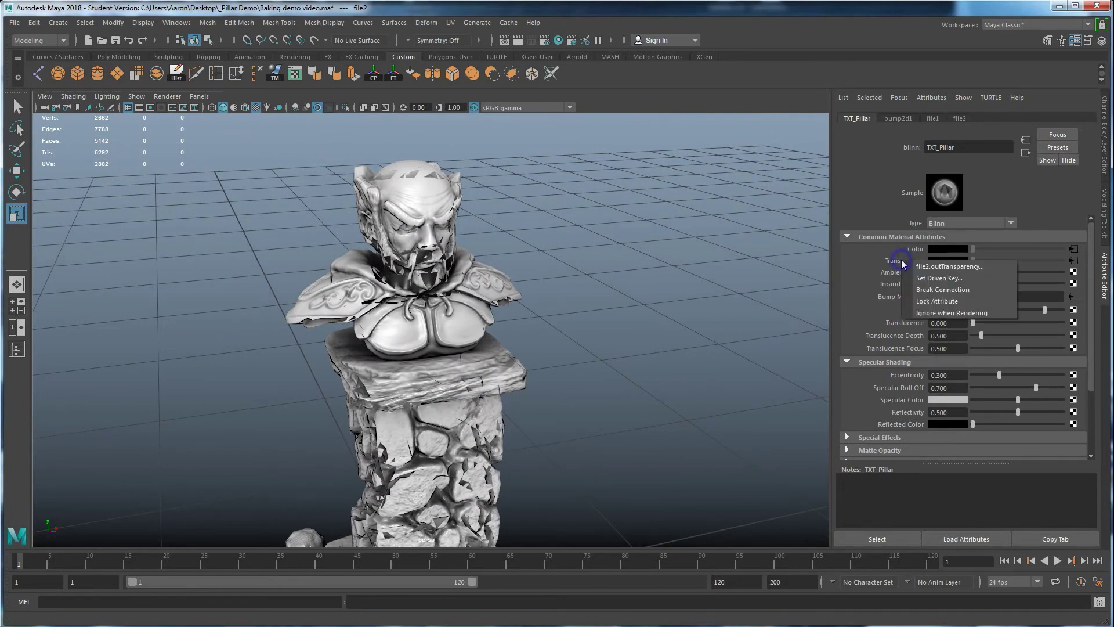
pyautogui.click(936, 291)
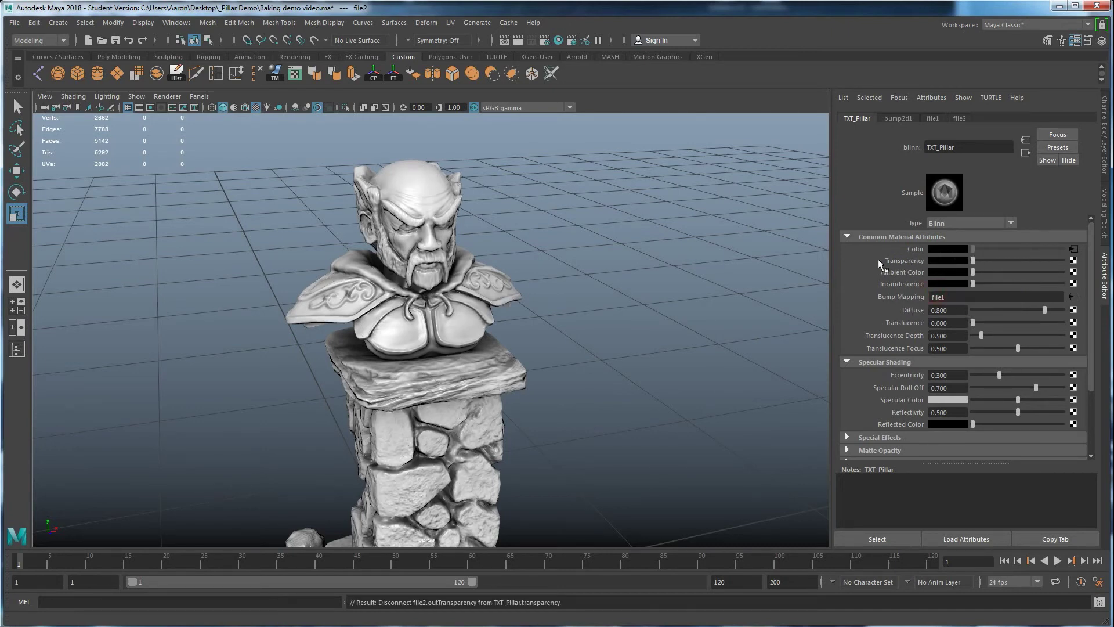
pyautogui.keyDown('alt'); pyautogui.moveTo(617, 341); pyautogui.dragTo(510, 356); pyautogui.keyUp('alt')
pyautogui.scroll(5, 510, 366)
pyautogui.keyDown('alt'); pyautogui.moveTo(430, 355); pyautogui.dragTo(451, 306); pyautogui.keyUp('alt')
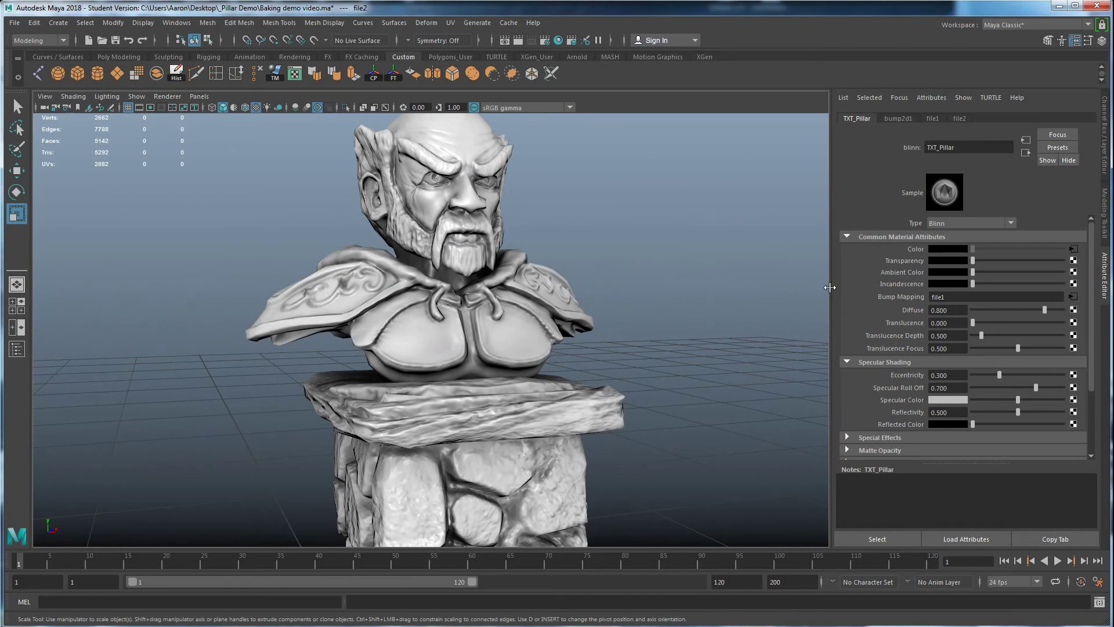
pyautogui.rightClick(916, 248)
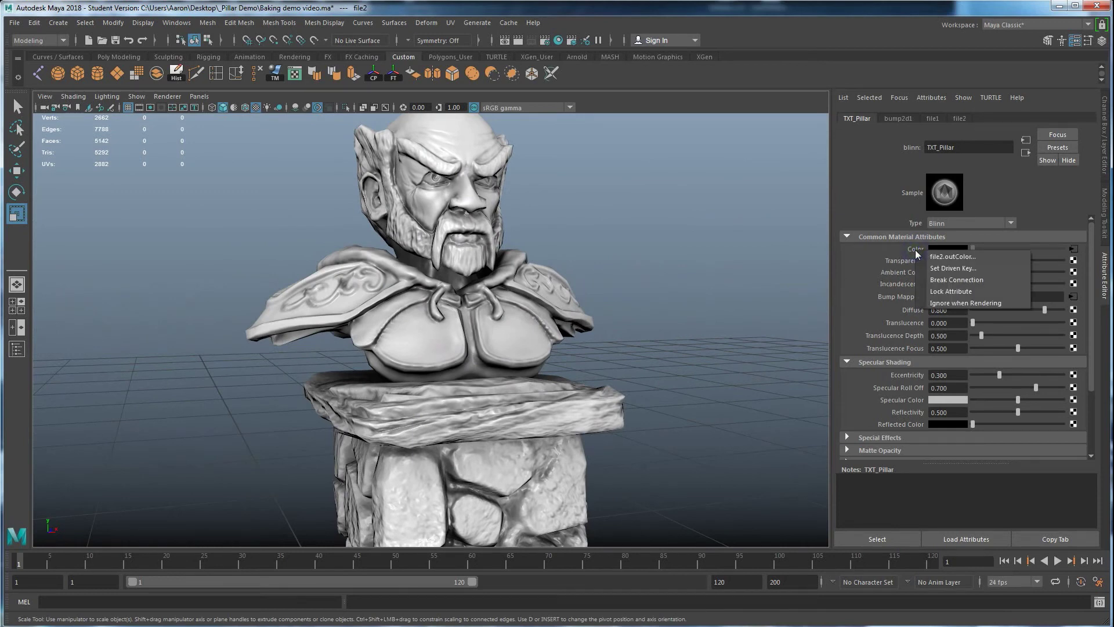
pyautogui.click(935, 280)
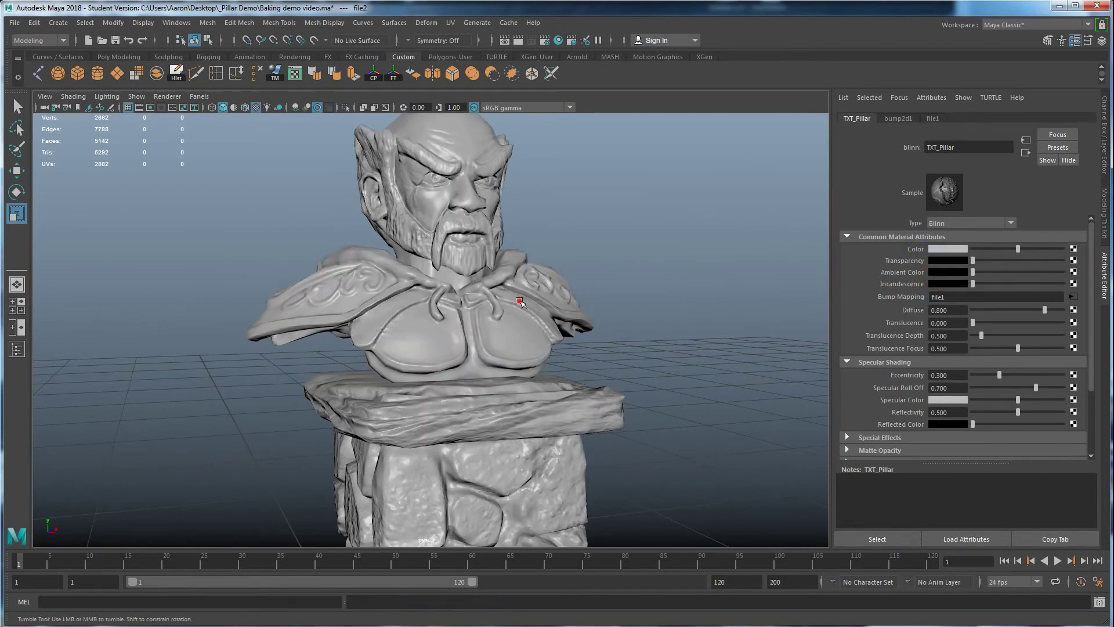
pyautogui.keyDown('alt'); pyautogui.moveTo(534, 278); pyautogui.dragTo(522, 306); pyautogui.keyUp('alt')
pyautogui.hotkey('ctrl', 'z')
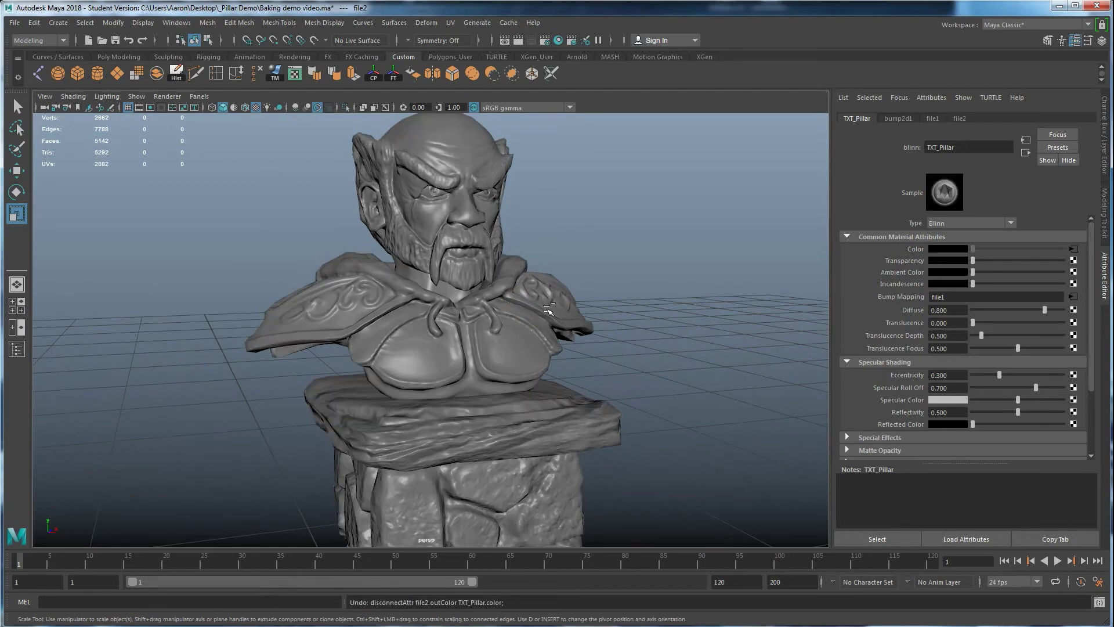
pyautogui.keyDown('alt'); pyautogui.moveTo(498, 412); pyautogui.dragTo(524, 414, button='right'); pyautogui.keyUp('alt')
pyautogui.keyDown('alt'); pyautogui.moveTo(525, 413); pyautogui.dragTo(527, 367, button='middle'); pyautogui.keyUp('alt')
pyautogui.hotkey('shift', 'z')
pyautogui.keyDown('alt'); pyautogui.moveTo(529, 373); pyautogui.dragTo(537, 381, button='right'); pyautogui.keyUp('alt')
pyautogui.scroll(-3, 537, 381)
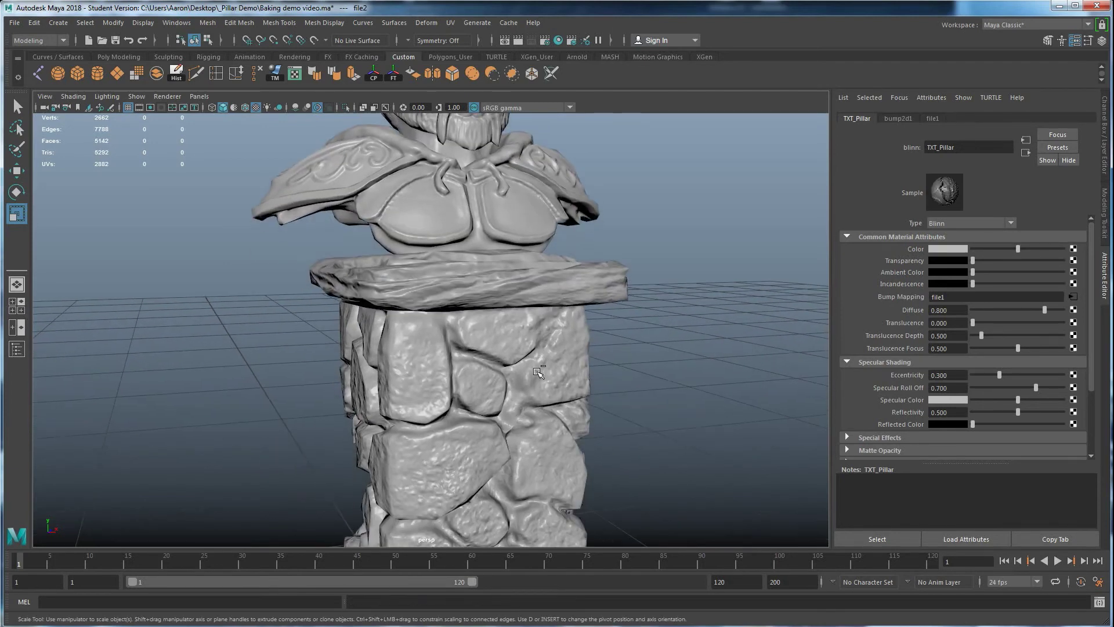
pyautogui.hotkey('ctrl', 'z')
pyautogui.scroll(-3, 499, 393)
pyautogui.keyDown('alt'); pyautogui.moveTo(497, 393); pyautogui.dragTo(496, 394); pyautogui.keyUp('alt')
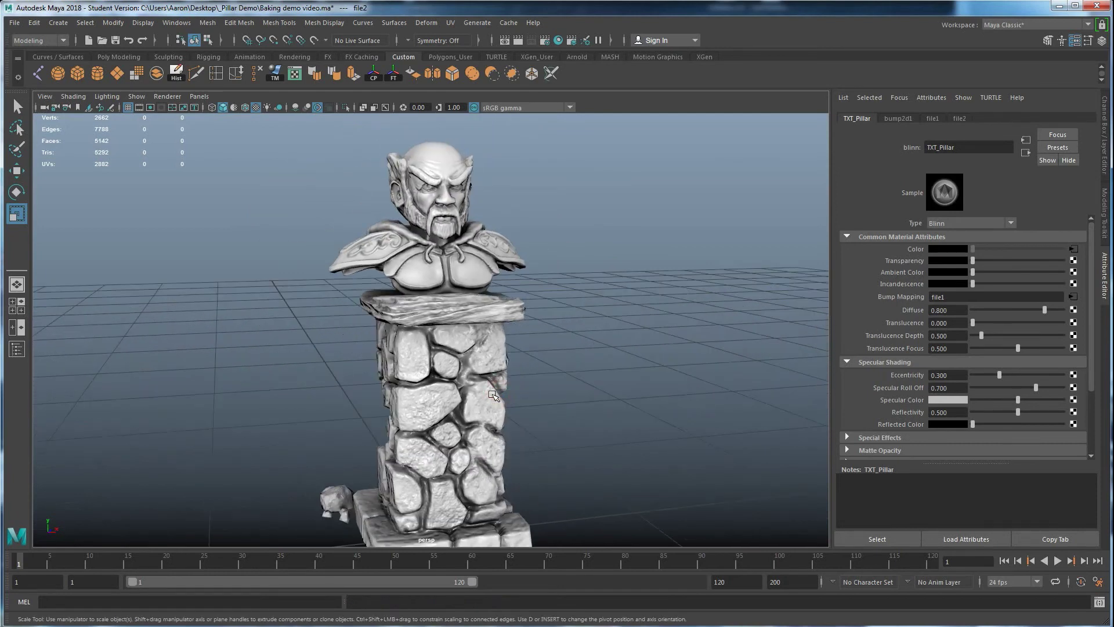
pyautogui.hotkey('shift', 'z')
pyautogui.hotkey('ctrl', 'z')
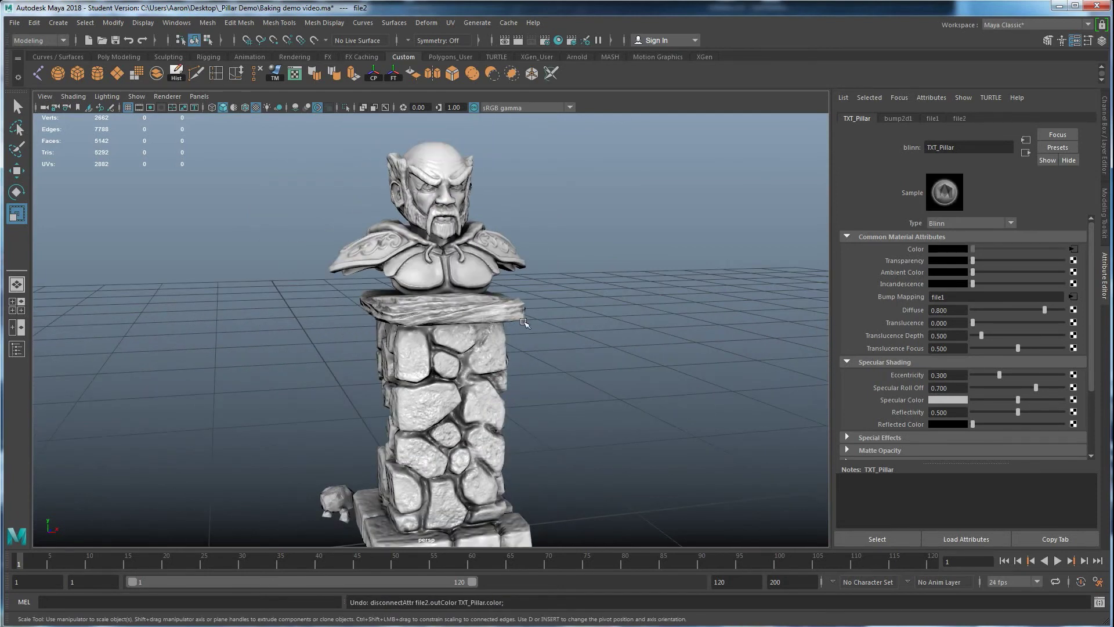
pyautogui.rightClick(897, 298)
pyautogui.click(914, 327)
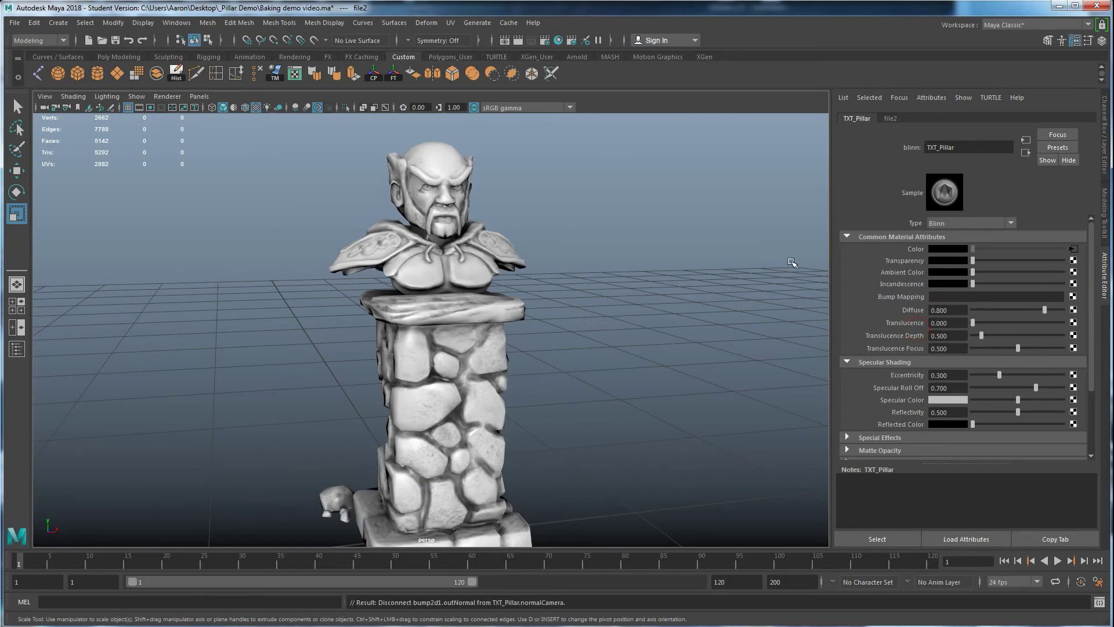
pyautogui.rightClick(911, 248)
pyautogui.click(933, 277)
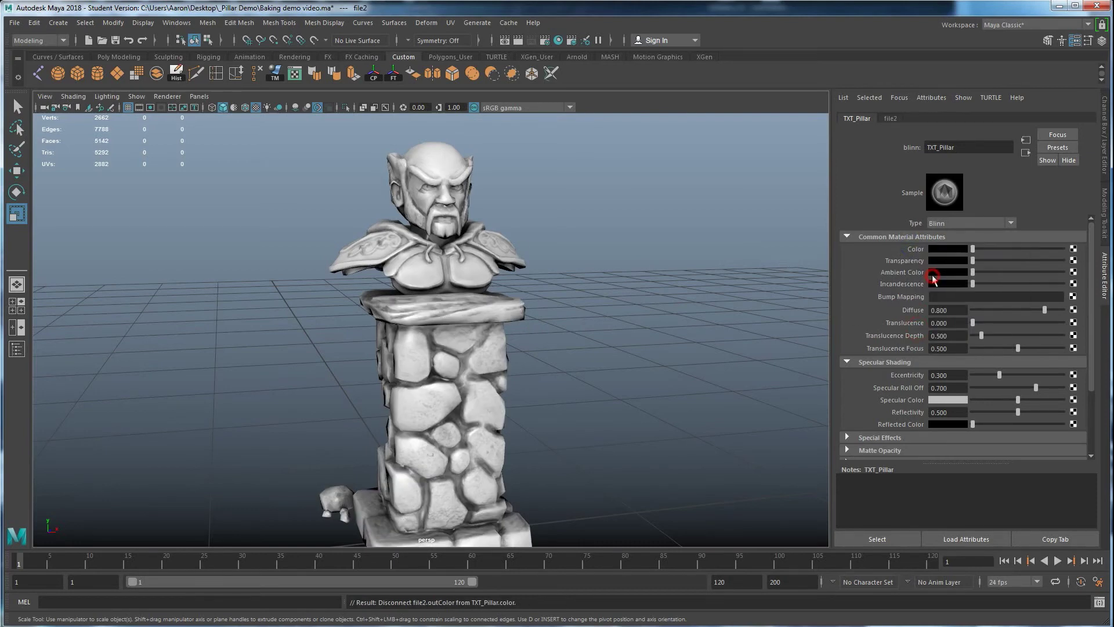
pyautogui.hotkey('ctrl', 'z')
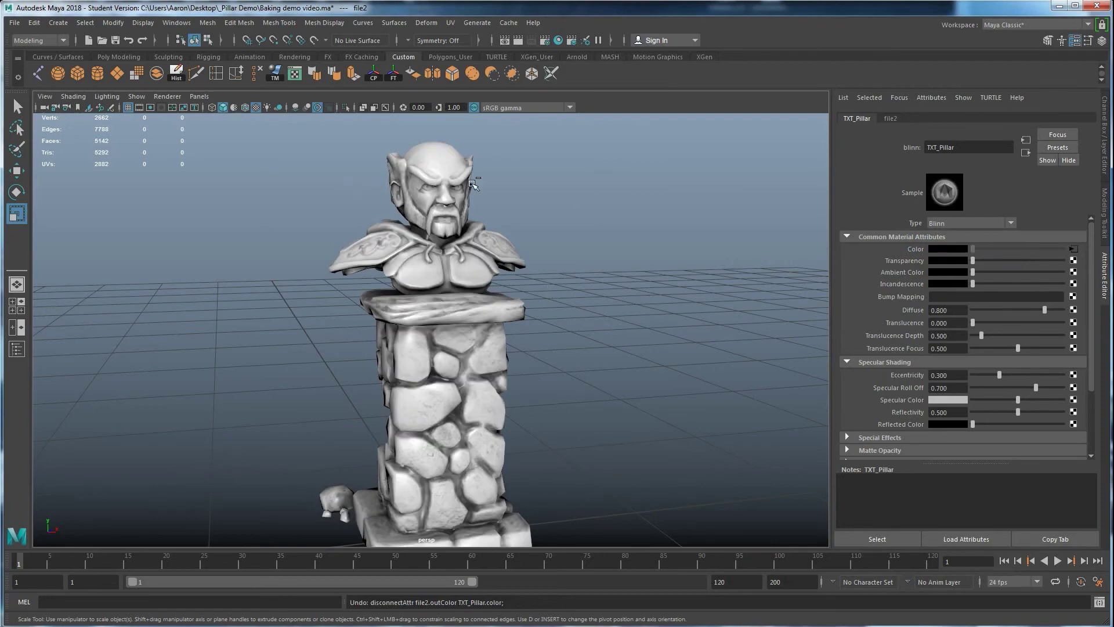
pyautogui.hotkey('ctrl', 'z')
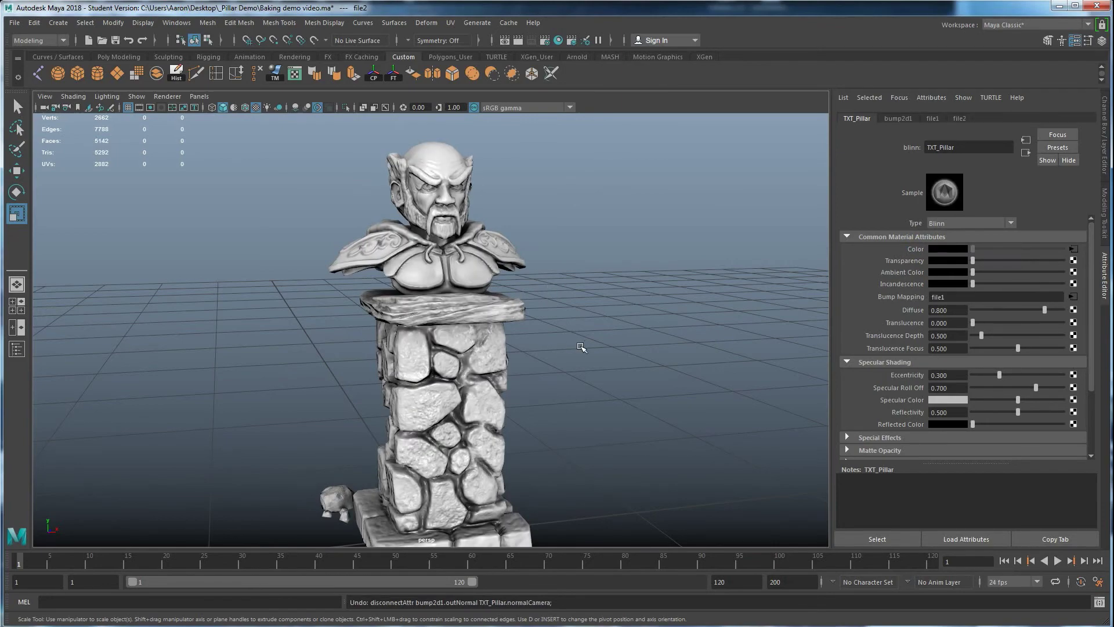
pyautogui.keyDown('alt'); pyautogui.moveTo(485, 362); pyautogui.dragTo(537, 375); pyautogui.keyUp('alt')
pyautogui.moveTo(739, 312); pyautogui.dragTo(827, 378)
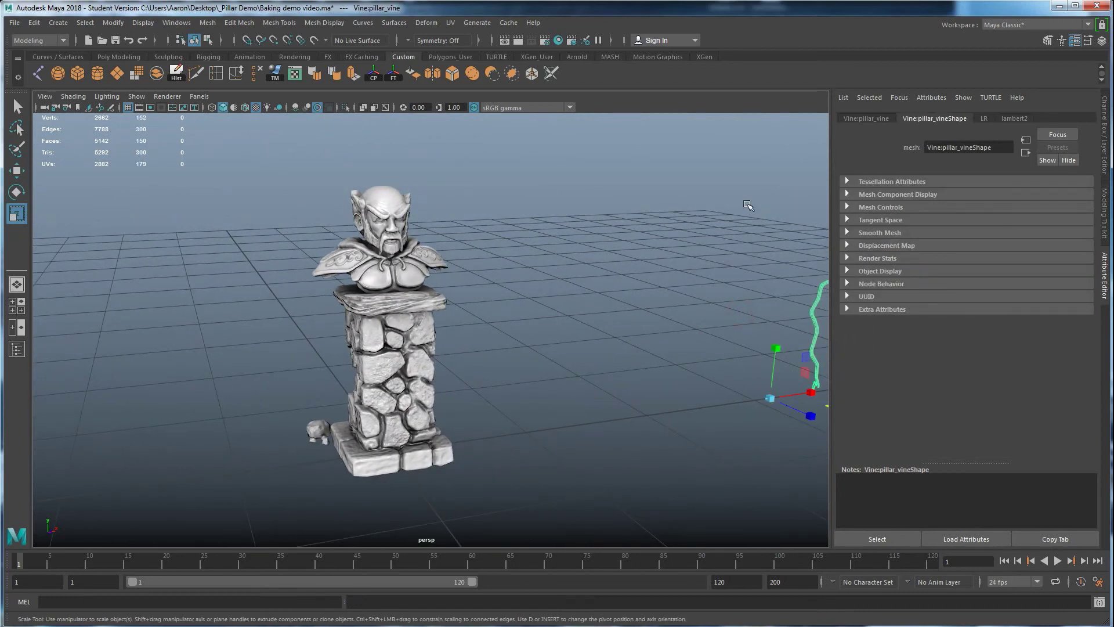
# Set the vine's Translate X to 0
pyautogui.hotkey('ctrl', 'a')
pyautogui.click(1076, 128)
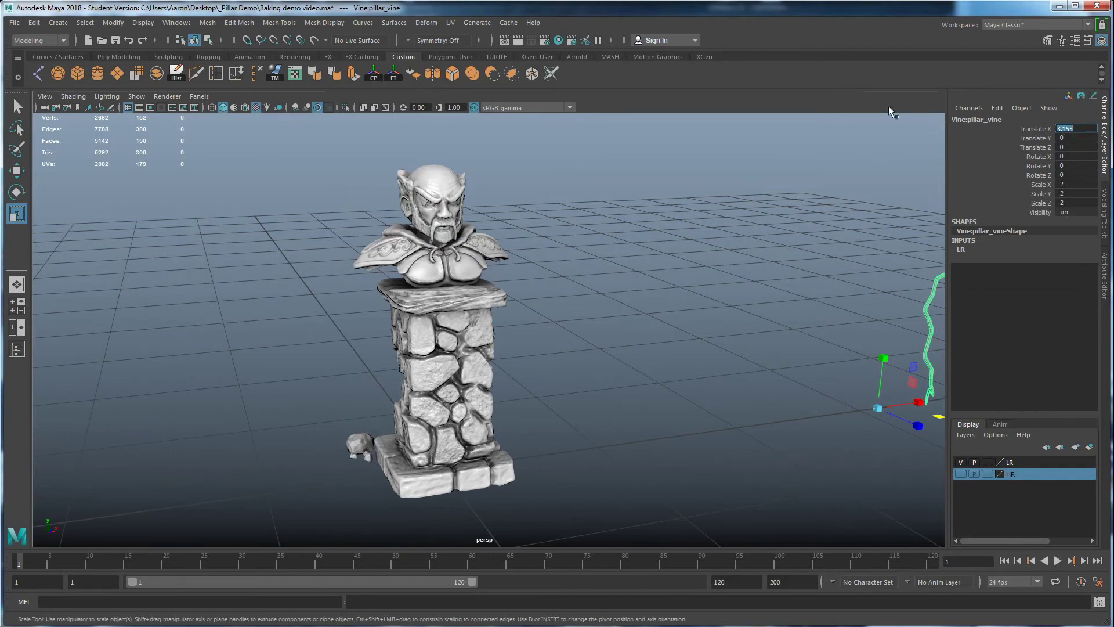
pyautogui.write('0')
pyautogui.press('Return')
pyautogui.click(542, 344)
pyautogui.scroll(10, 511, 385)
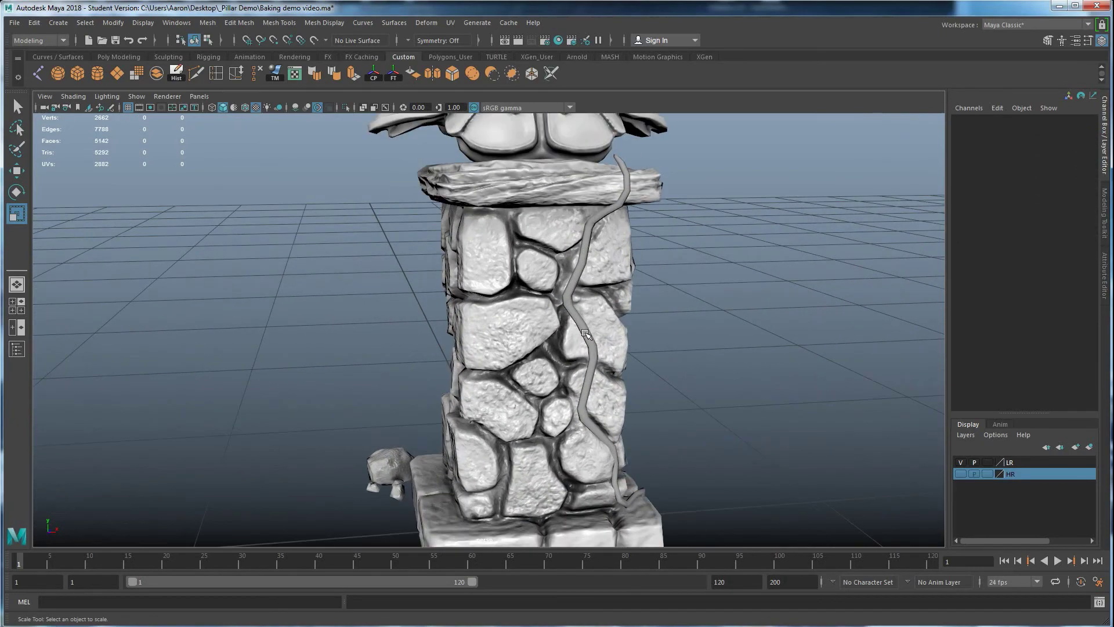
# Drag the TXT_Pillar material onto the vine in Hypershade, then switch to the _Pillar Demo folder
pyautogui.click(585, 335)
pyautogui.click(556, 42)
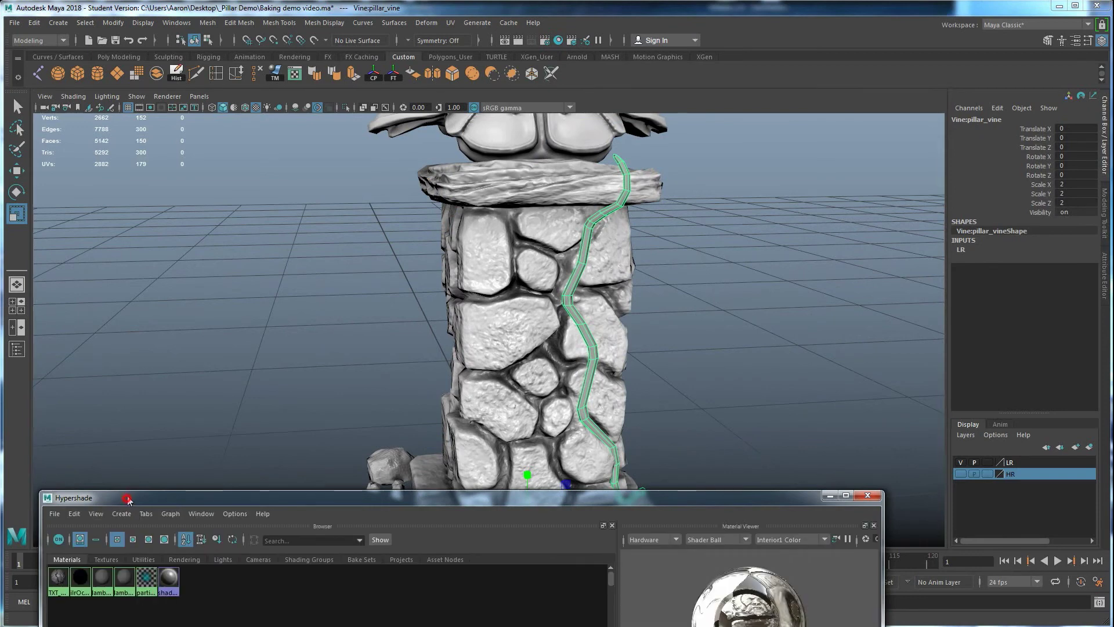
pyautogui.moveTo(127, 499); pyautogui.dragTo(135, 457)
pyautogui.moveTo(66, 537); pyautogui.dragTo(573, 287, button='middle')
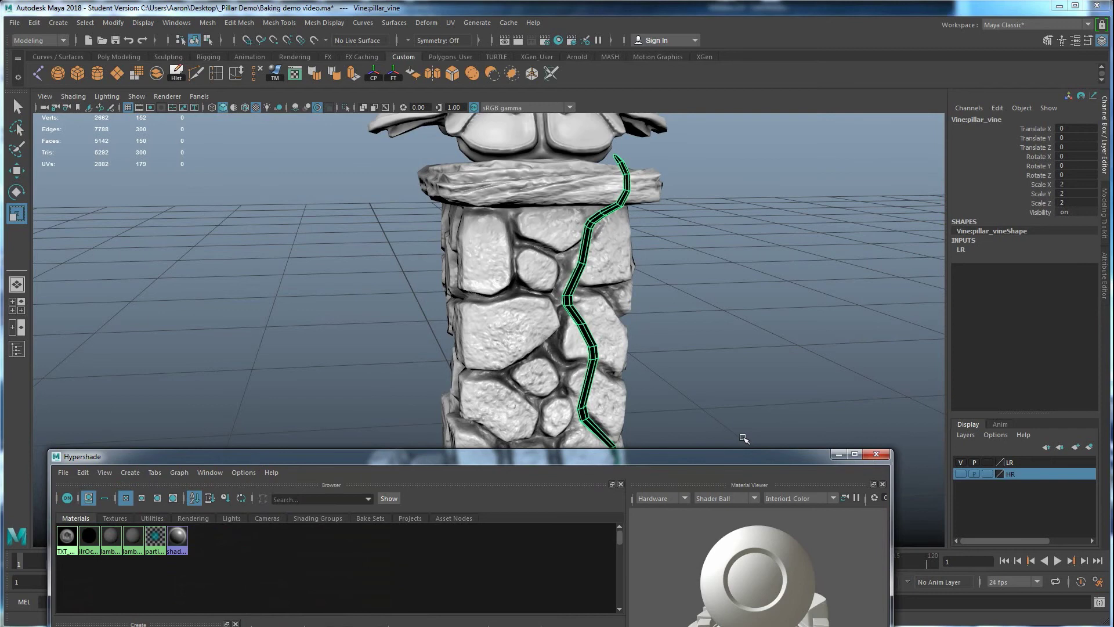
pyautogui.click(876, 454)
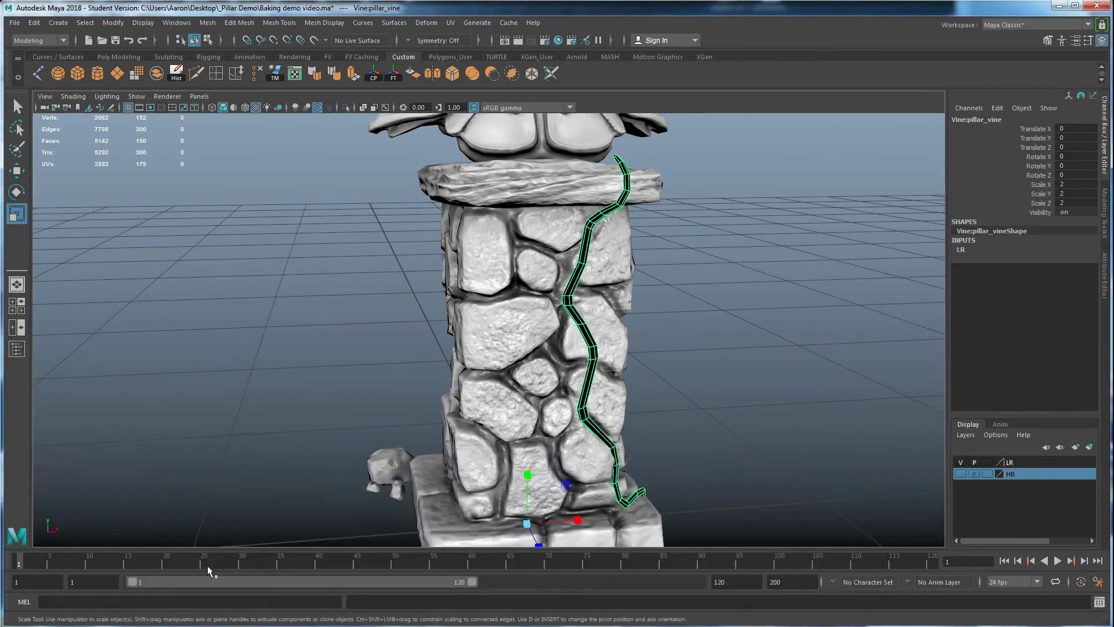
pyautogui.hotkey('alt', 'Tab')
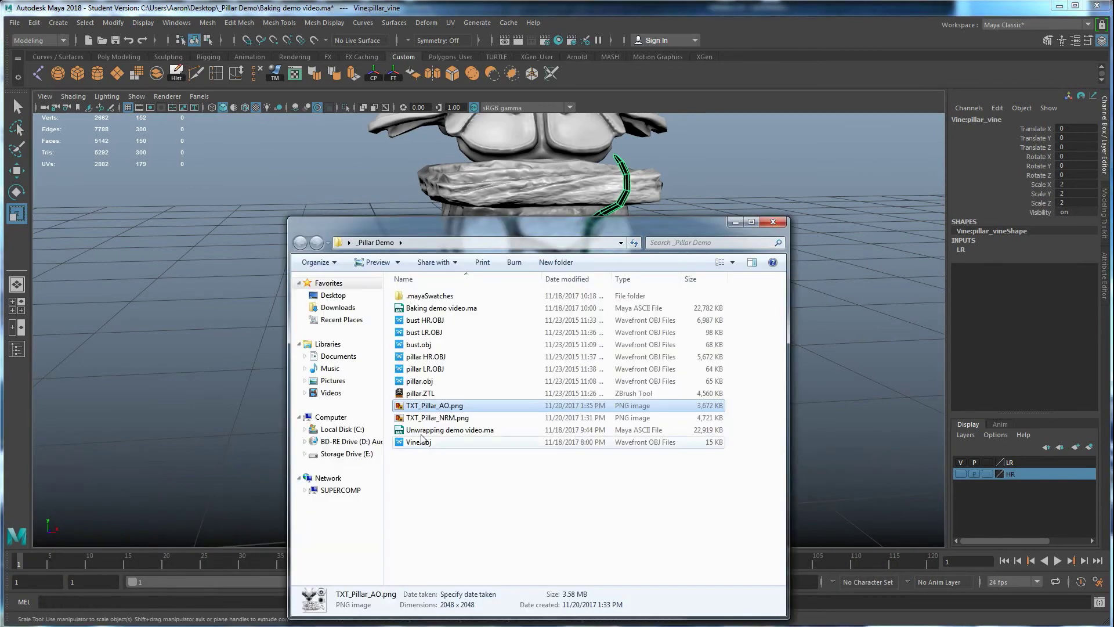
# Preview TXT_Pillar_AO.png, close the viewer, and minimize the Explorer window back to Maya
pyautogui.doubleClick(432, 406)
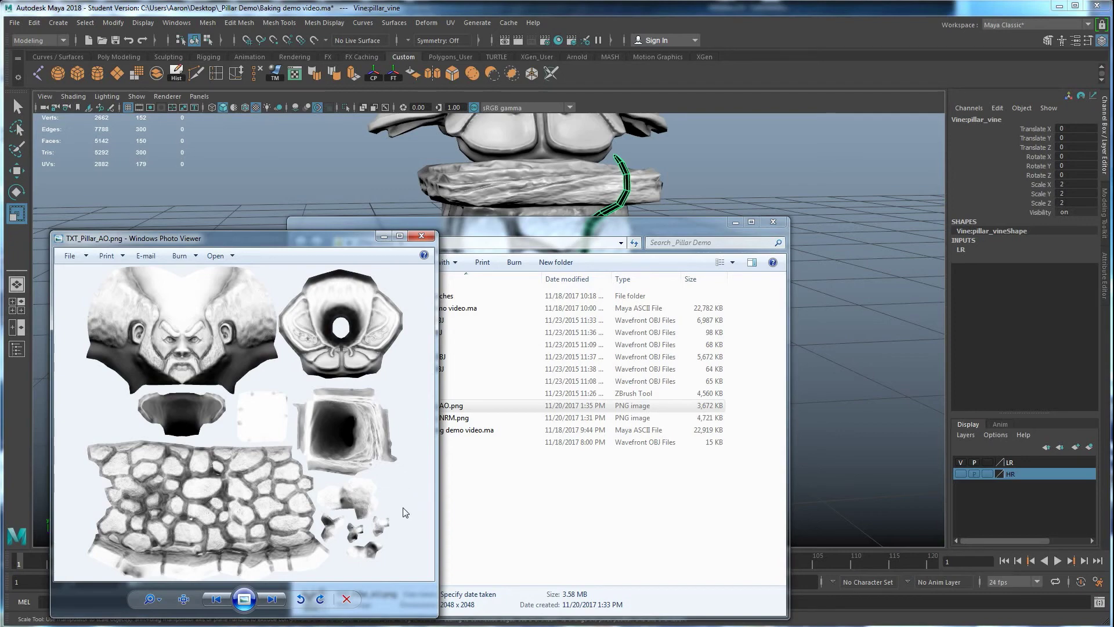
pyautogui.click(430, 238)
pyautogui.moveTo(663, 225); pyautogui.dragTo(670, 312)
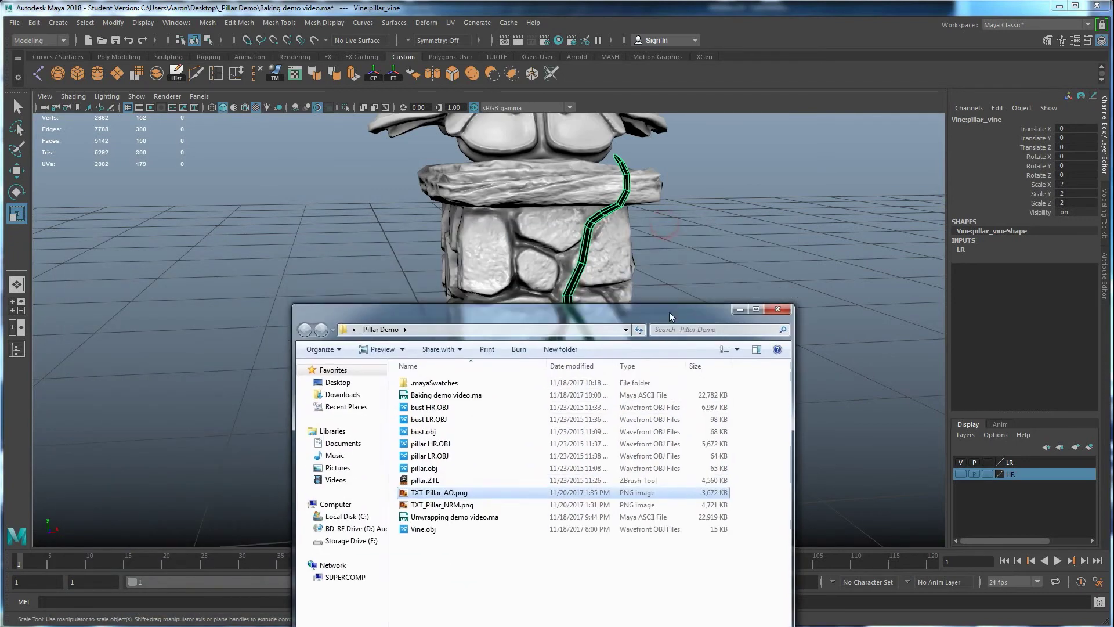
pyautogui.click(741, 309)
pyautogui.click(720, 265)
pyautogui.scroll(-6, 720, 265)
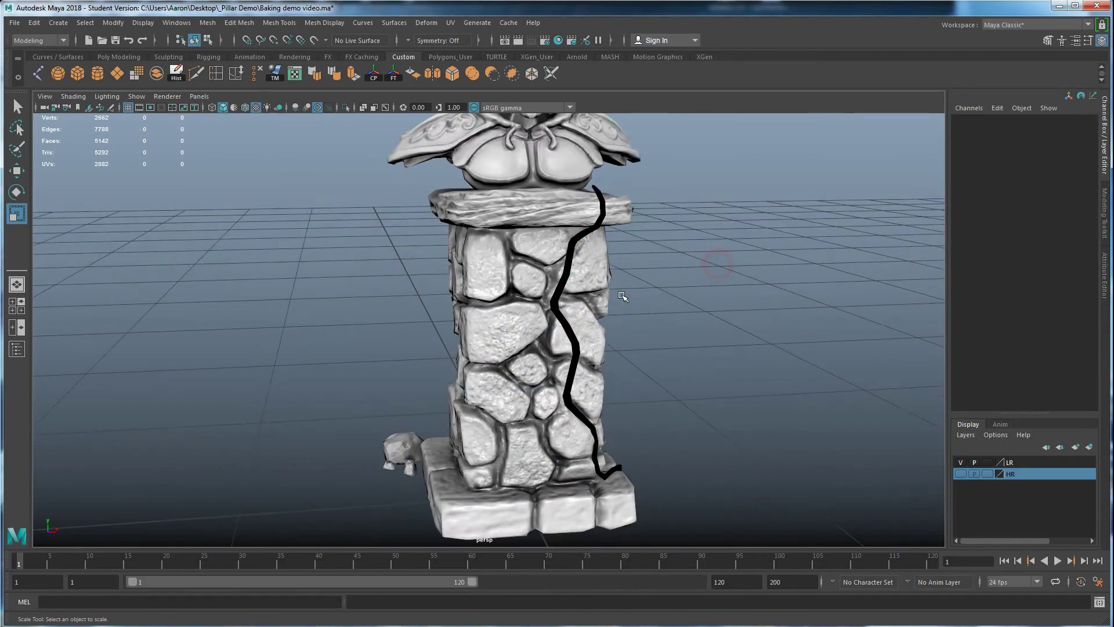
# Select the pillar and vine and combine them with Mesh > Combine
pyautogui.keyDown('alt'); pyautogui.moveTo(621, 310); pyautogui.dragTo(599, 316); pyautogui.keyUp('alt')
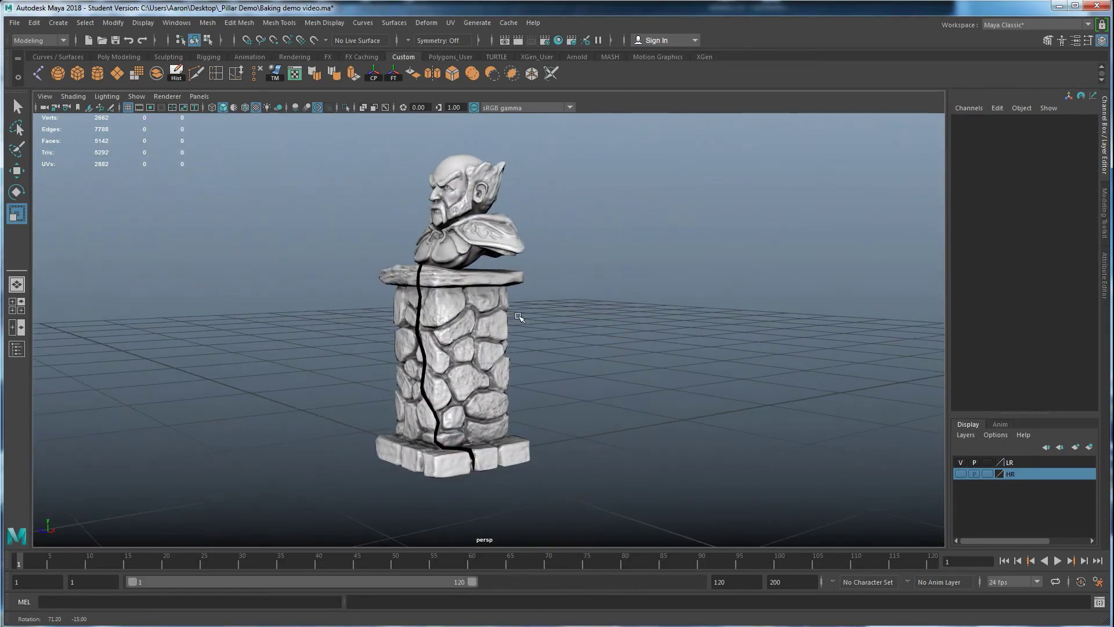
pyautogui.moveTo(680, 460); pyautogui.dragTo(370, 212)
pyautogui.click(531, 323)
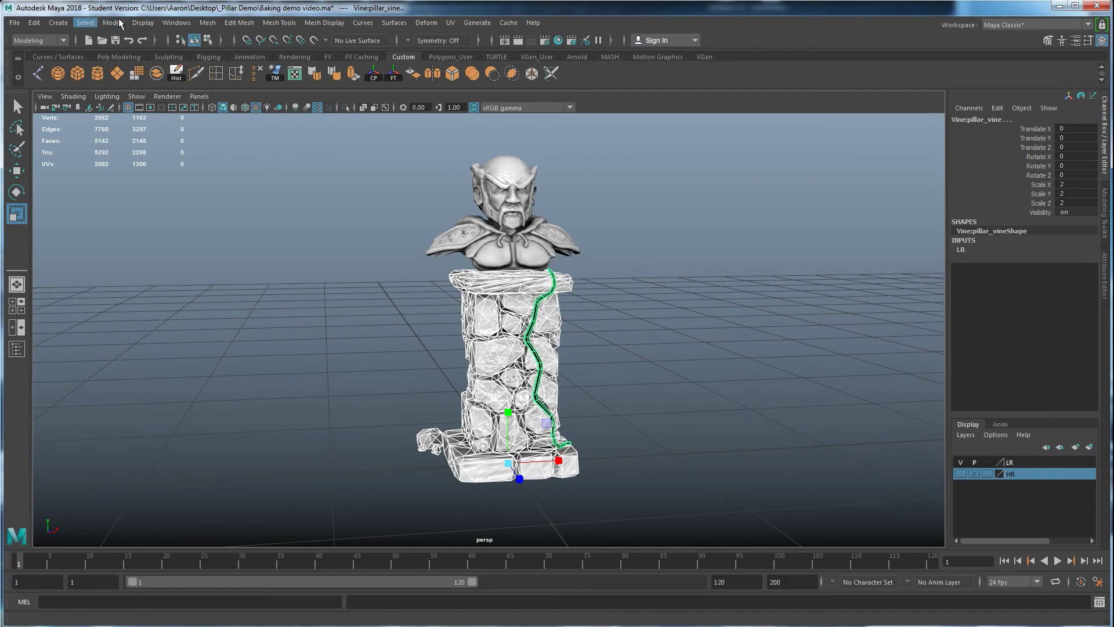
pyautogui.click(208, 23)
pyautogui.click(221, 62)
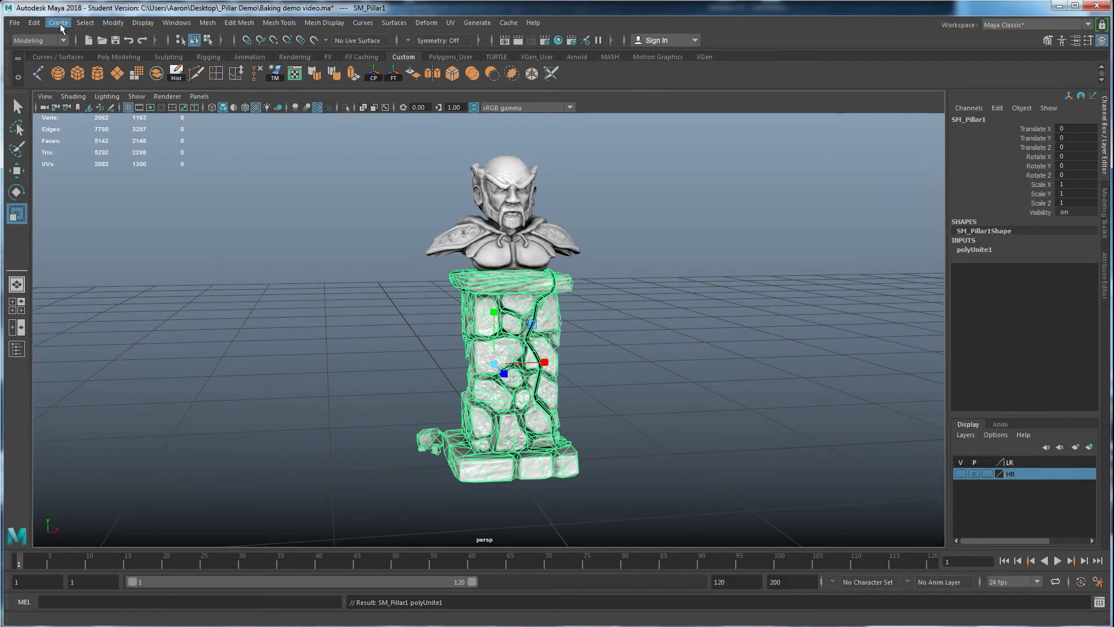
# Delete the combined mesh's history and rename it SM_Pillar
pyautogui.click(34, 23)
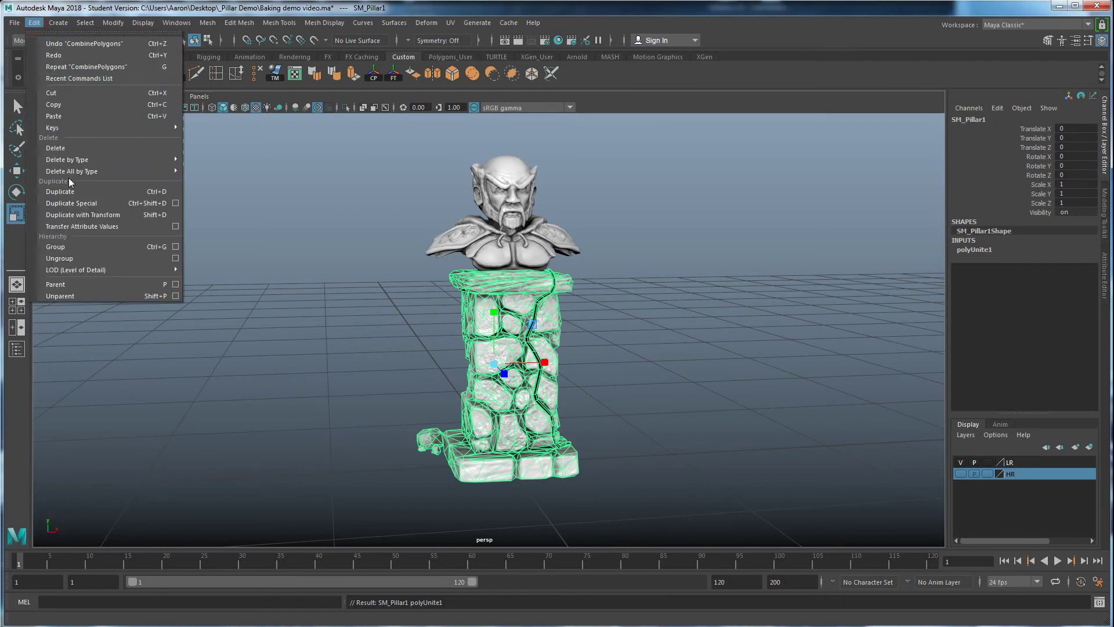
pyautogui.moveTo(70, 159)
pyautogui.click(224, 169)
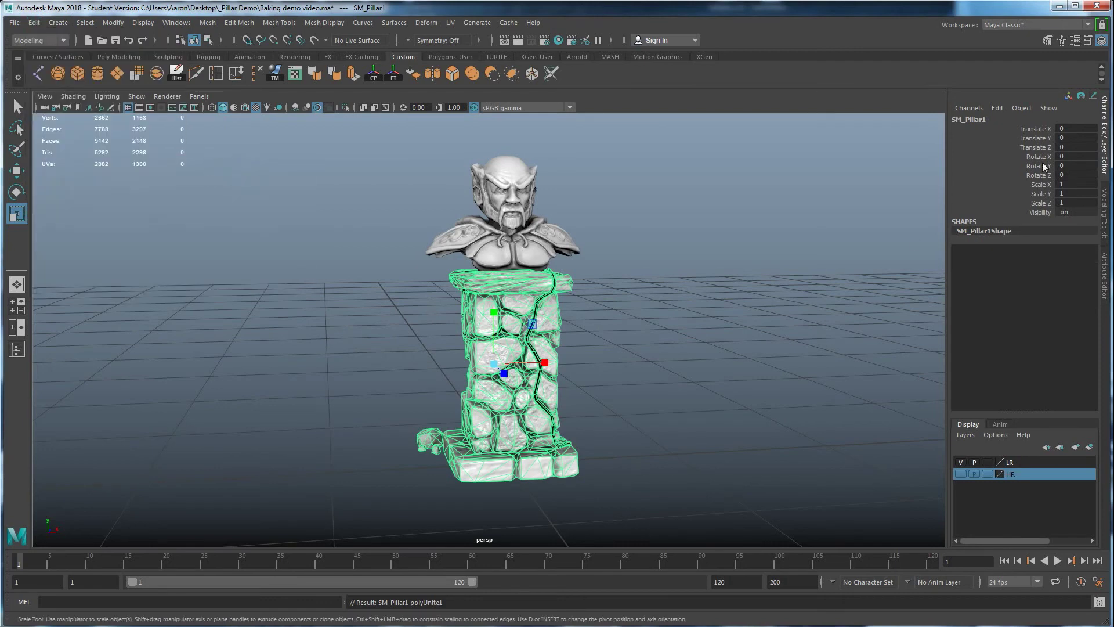
pyautogui.doubleClick(998, 119)
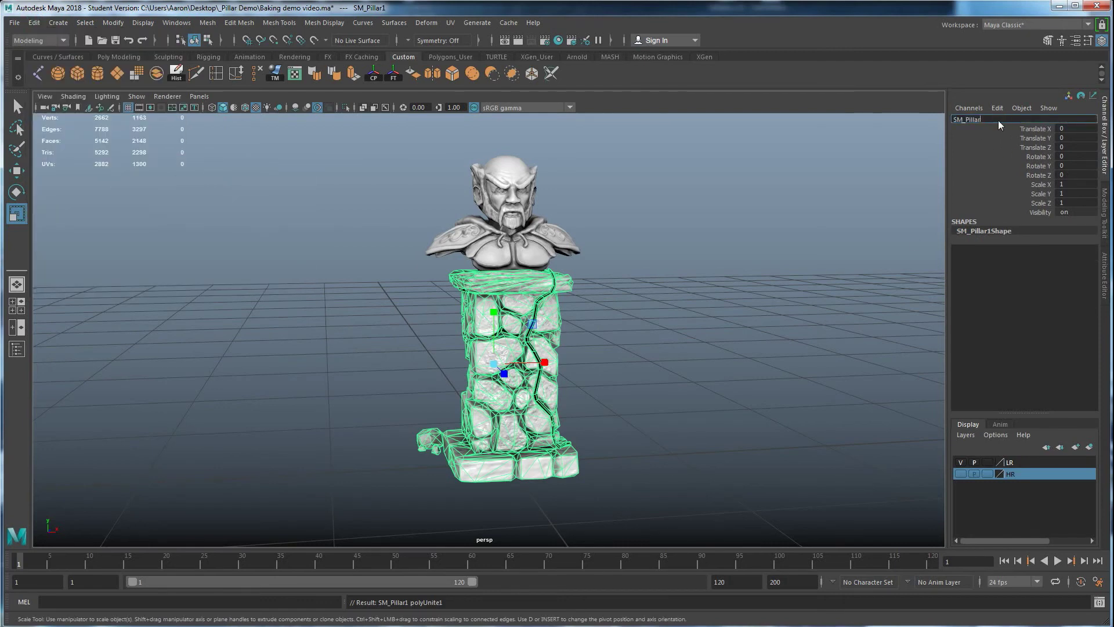
pyautogui.press('Return')
pyautogui.click(586, 368)
# Select the SM_Pillar and SM_Bust meshes together
pyautogui.keyDown('alt'); pyautogui.moveTo(584, 371); pyautogui.dragTo(557, 354); pyautogui.keyUp('alt')
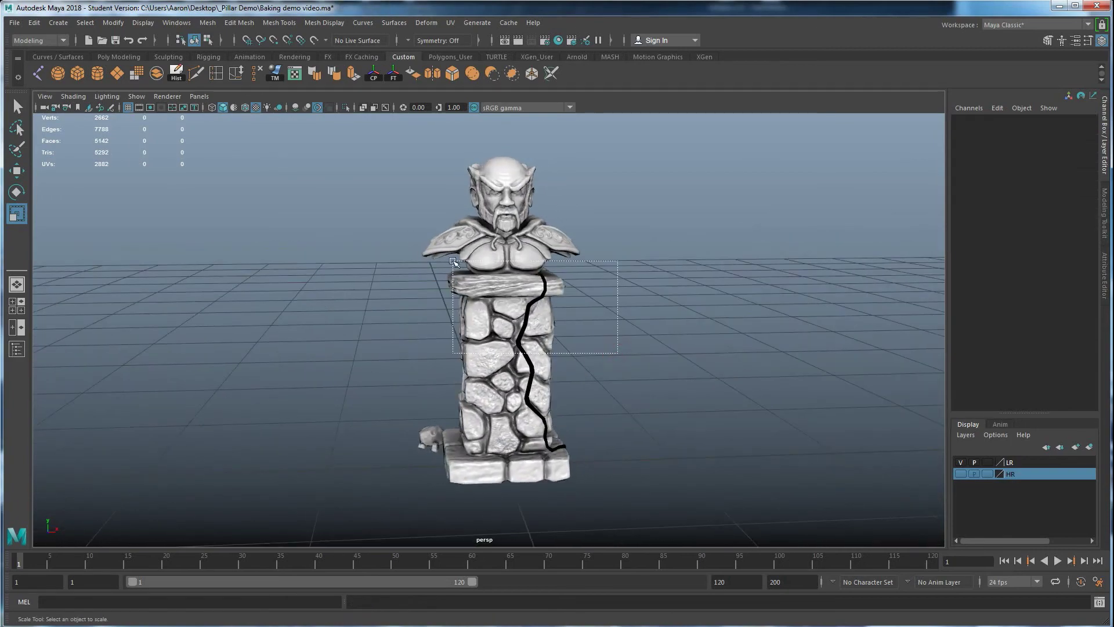
pyautogui.click(447, 257)
pyautogui.click(512, 171)
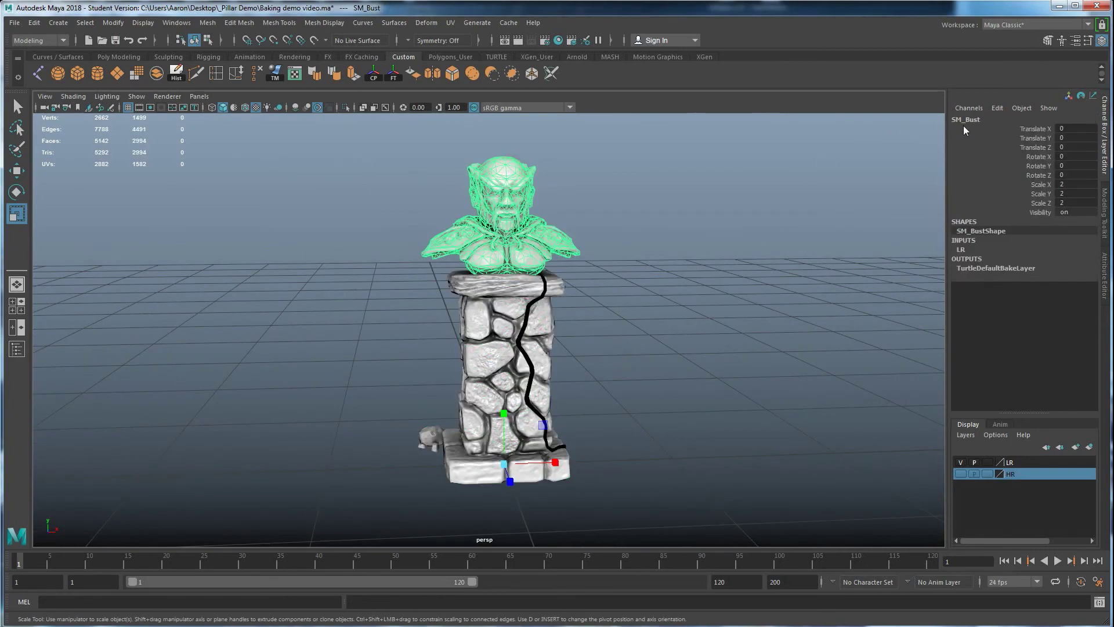
pyautogui.click(477, 303)
pyautogui.click(496, 200)
pyautogui.moveTo(573, 235); pyautogui.dragTo(549, 359)
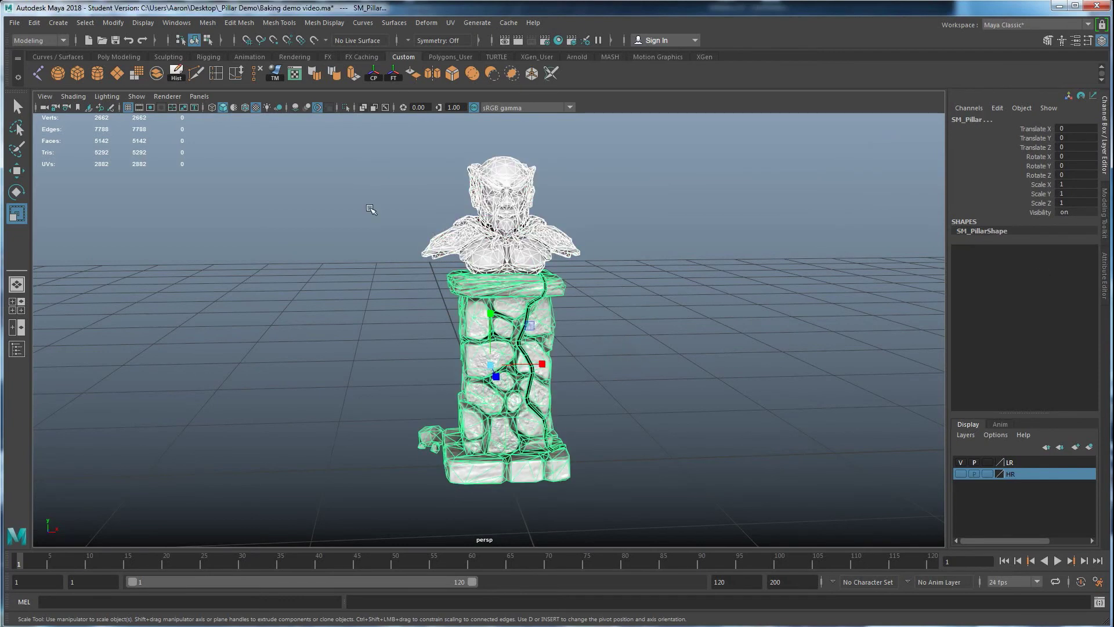
# Export the selection as SM_Pillar.fbx into Desktop\_Pillar Demo
pyautogui.click(14, 23)
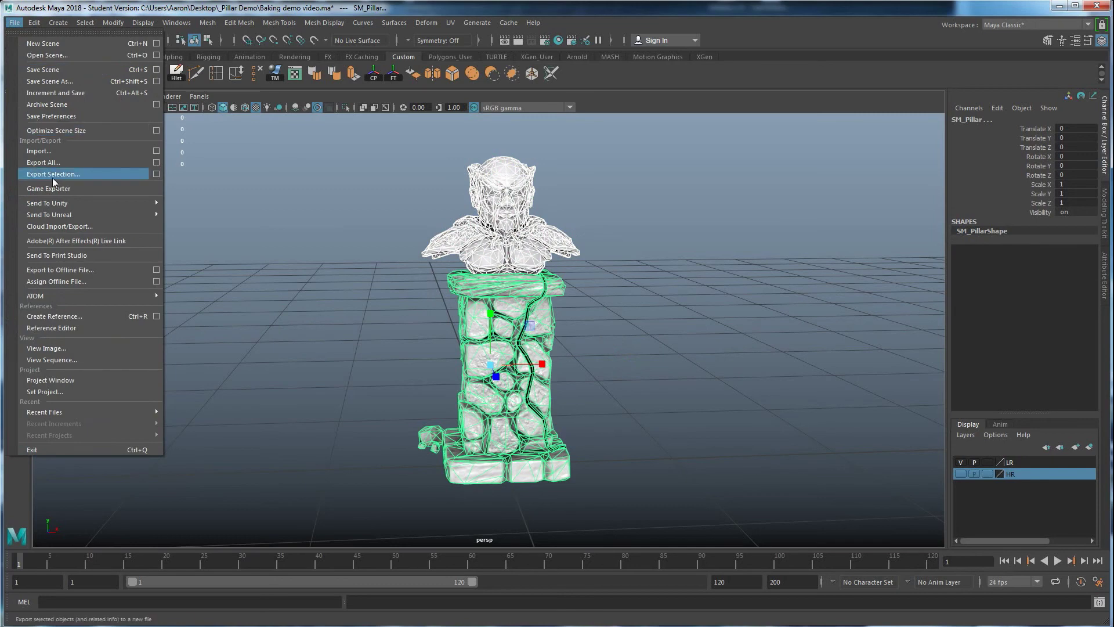
pyautogui.click(86, 174)
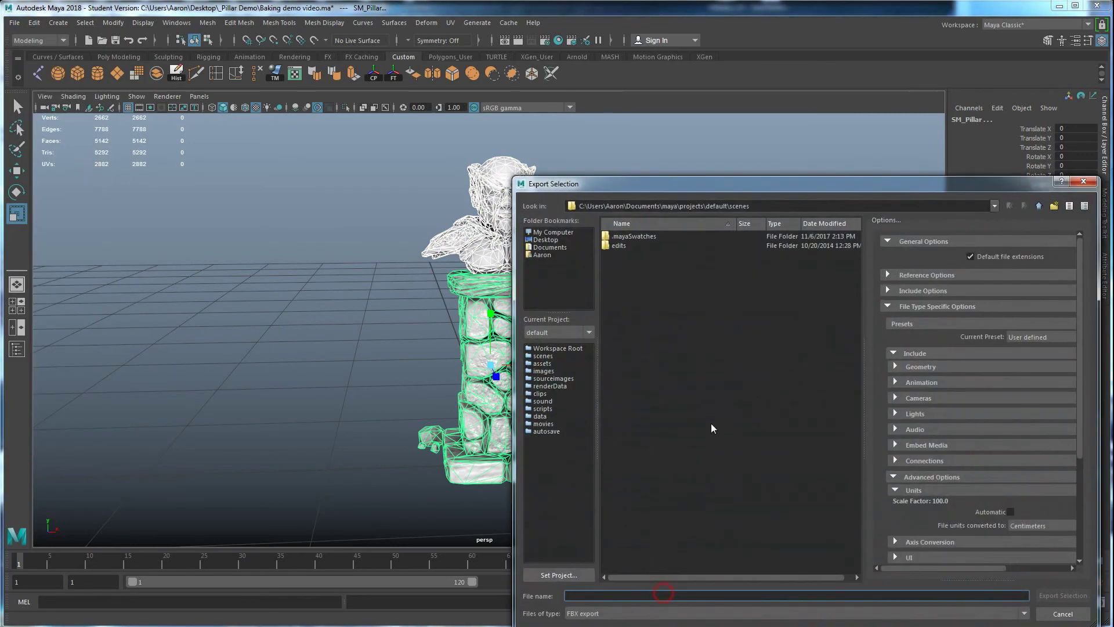
pyautogui.write('SM_Pillar')
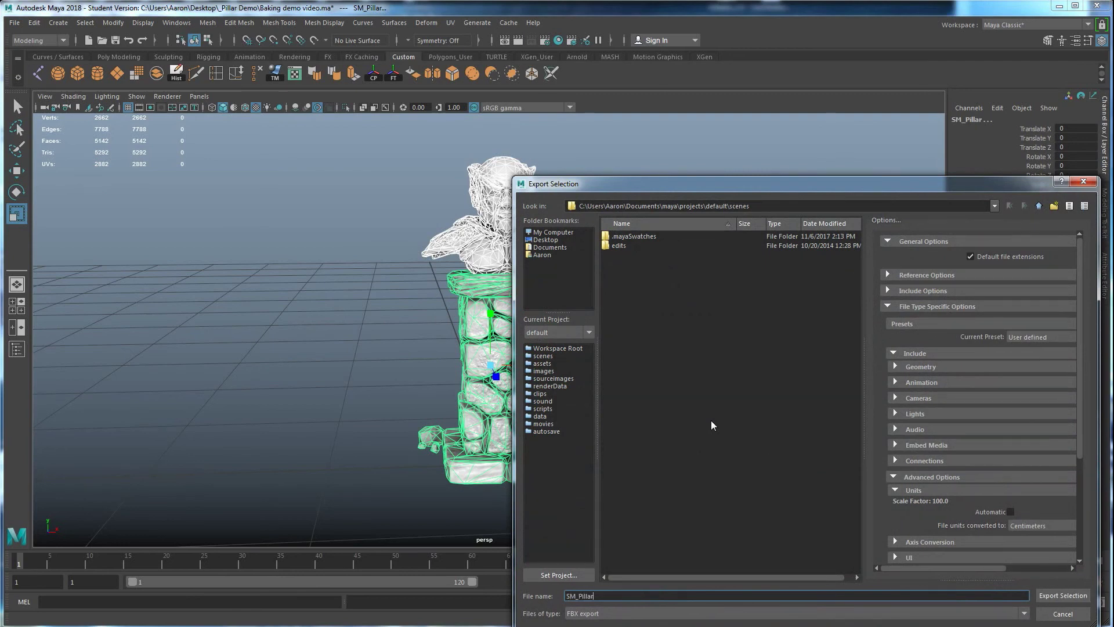
pyautogui.click(547, 240)
pyautogui.doubleClick(628, 247)
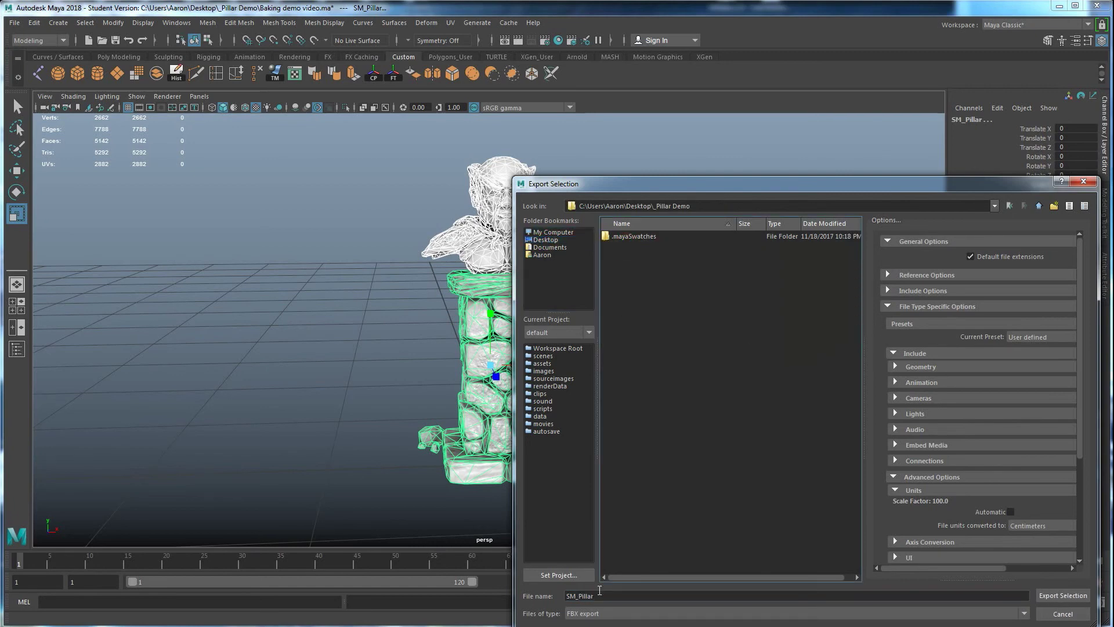
pyautogui.click(1063, 596)
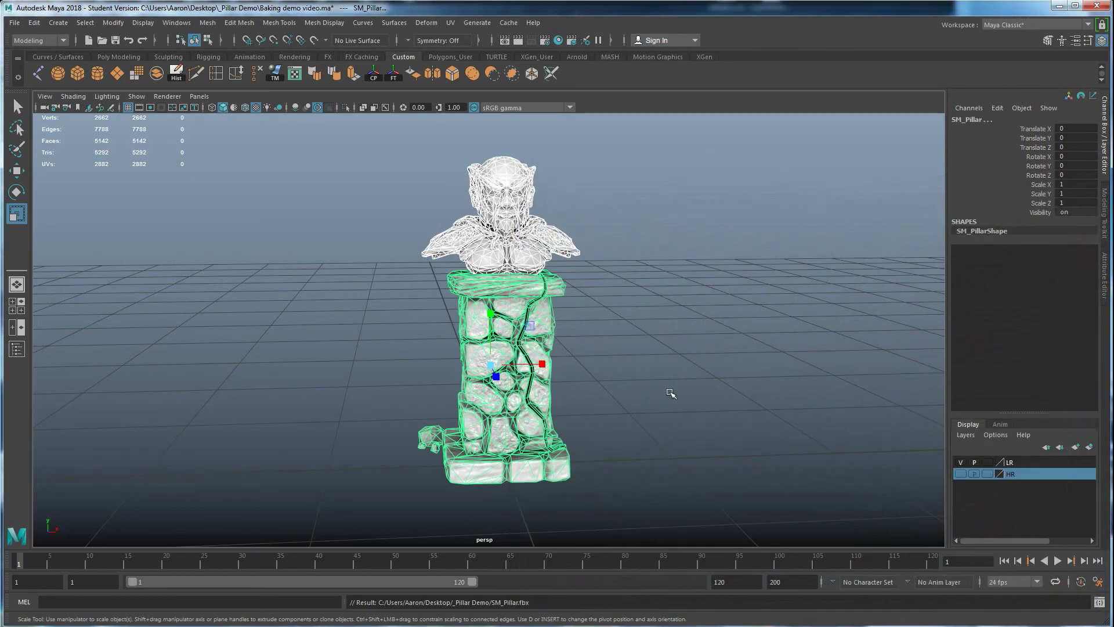
# Duplicate the pillar and bust with Ctrl+D and slide the copy beside the original
pyautogui.click(612, 372)
pyautogui.keyDown('alt'); pyautogui.moveTo(634, 366); pyautogui.dragTo(602, 392, button='middle'); pyautogui.keyUp('alt')
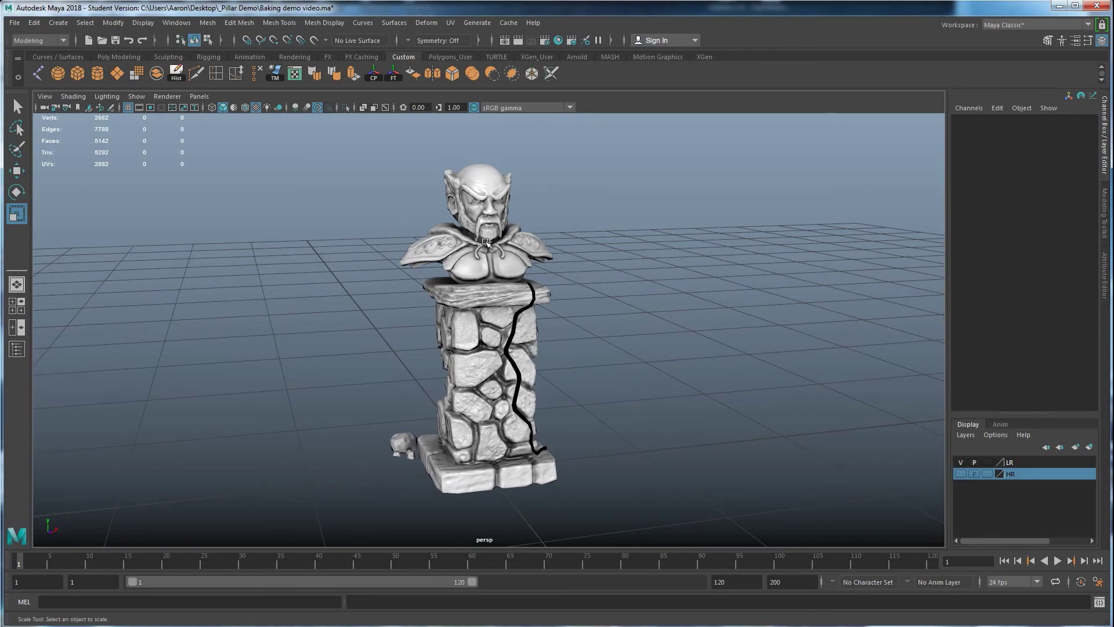
pyautogui.moveTo(375, 211); pyautogui.dragTo(445, 306)
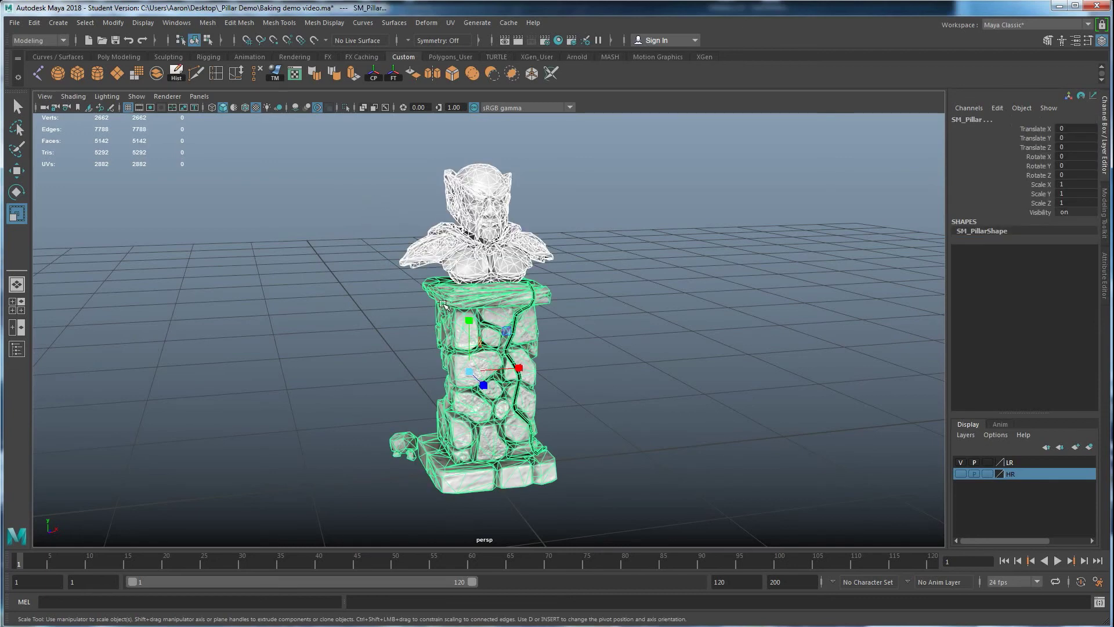
pyautogui.hotkey('ctrl', 'd')
pyautogui.press('w')
pyautogui.scroll(-3, 511, 344)
pyautogui.moveTo(526, 356); pyautogui.dragTo(444, 317)
# Assign the default lambert1 material to the selected pillar via Hypershade
pyautogui.click(441, 254)
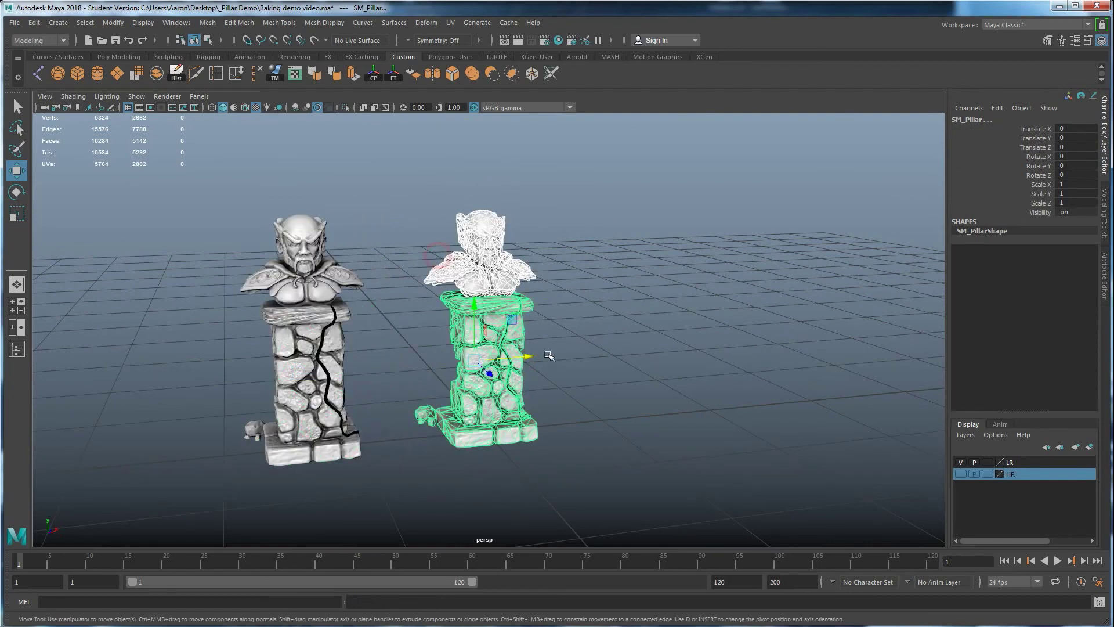
pyautogui.click(558, 40)
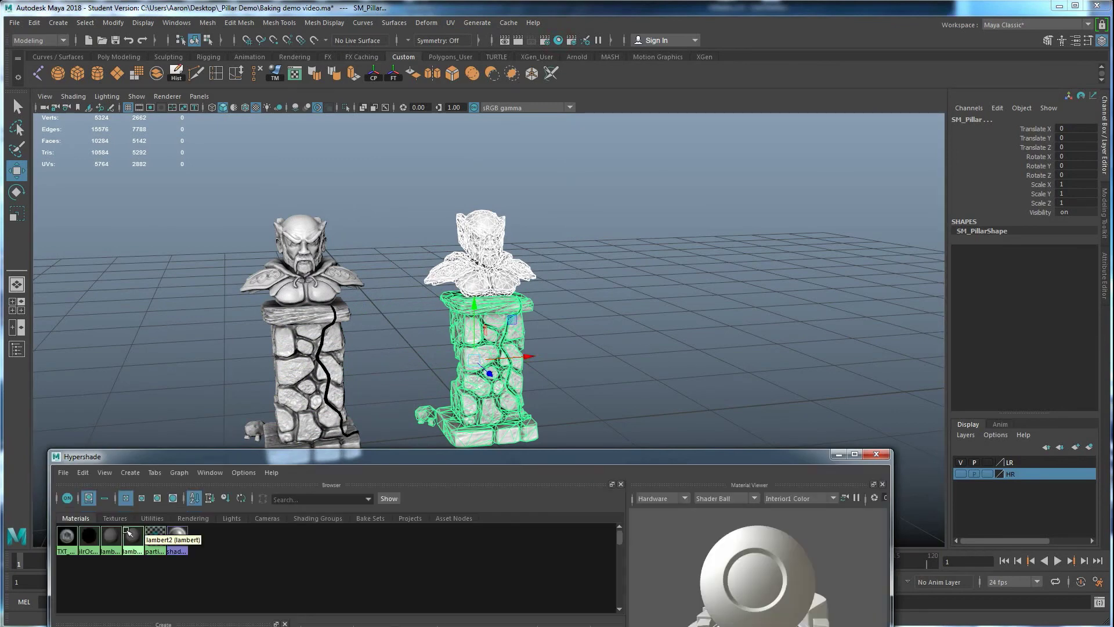
pyautogui.rightClick(114, 535)
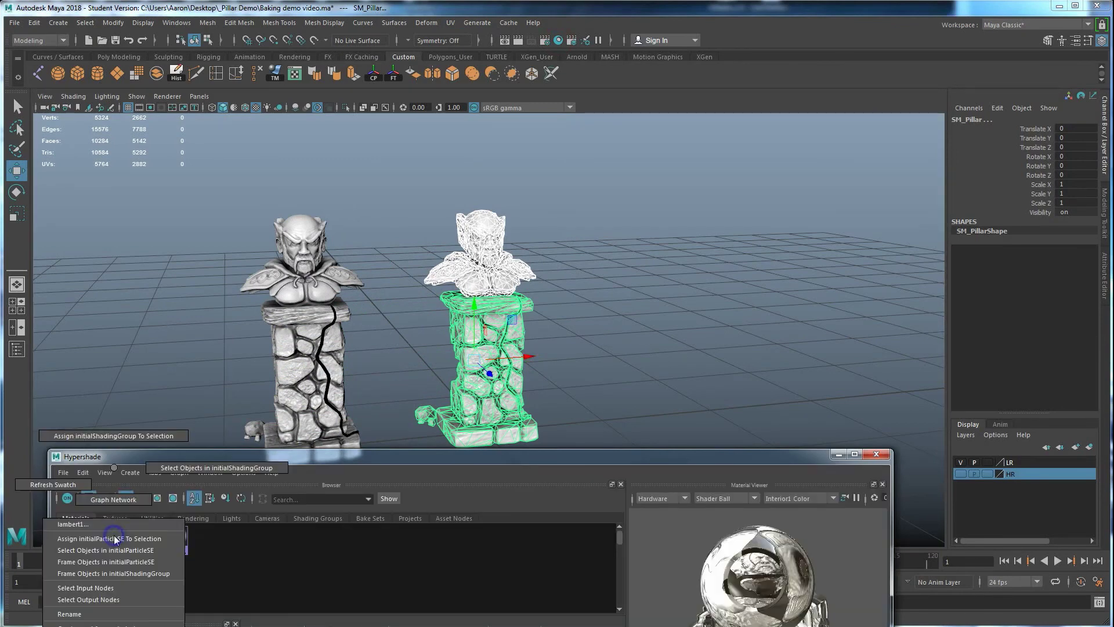
pyautogui.click(119, 434)
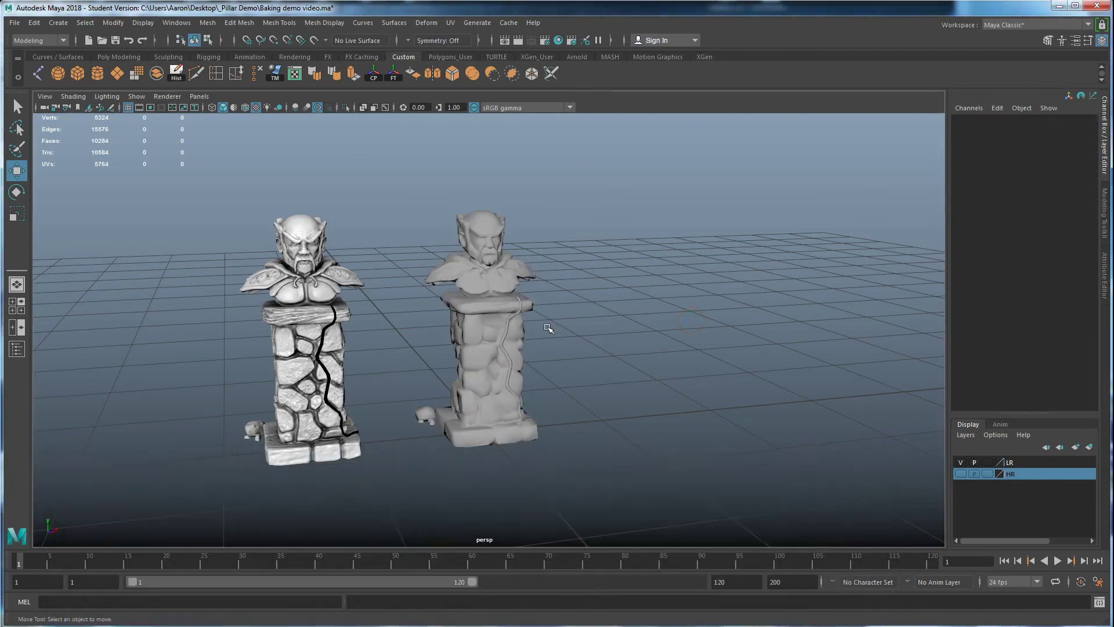
# Toggle the HR display layer off and on, then try selecting the right bust and pillar
pyautogui.click(961, 473)
pyautogui.click(962, 474)
pyautogui.click(473, 299)
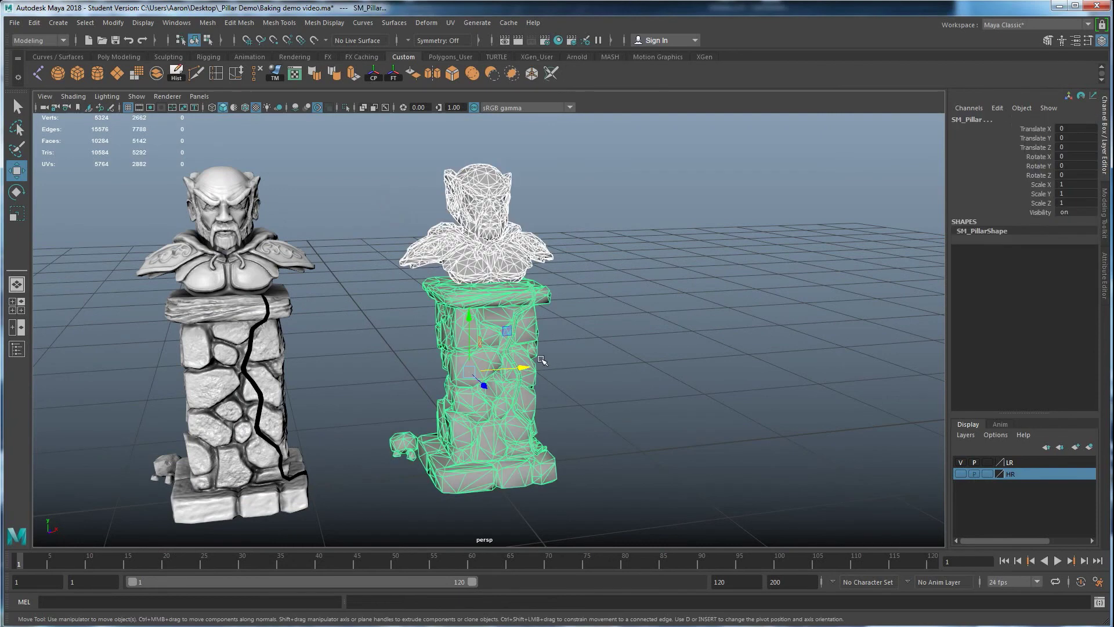
pyautogui.click(169, 240)
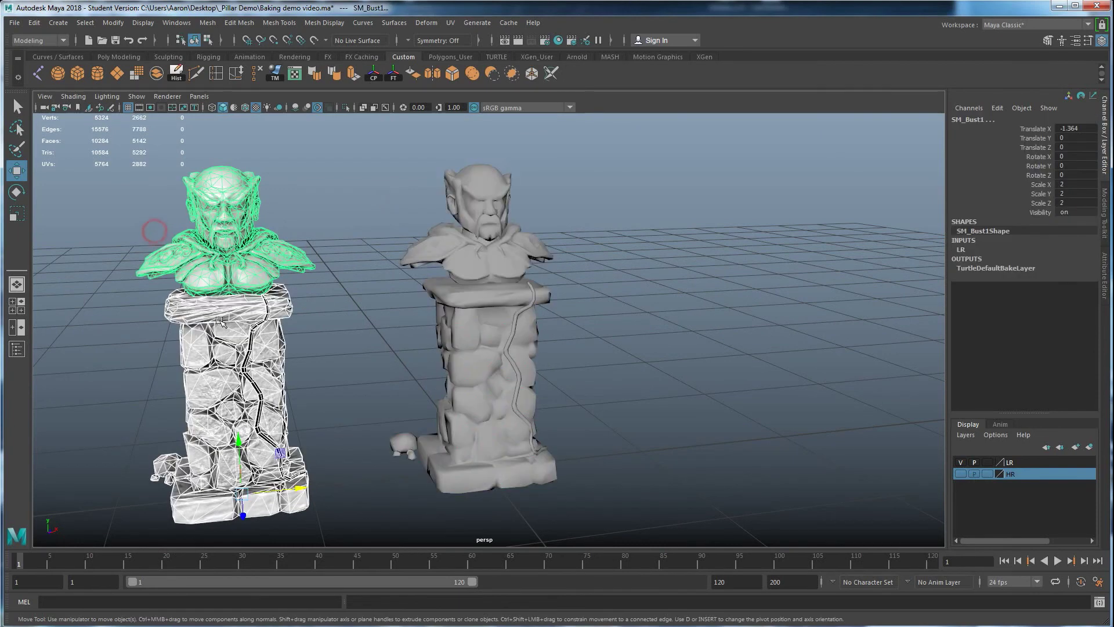
pyautogui.click(301, 330)
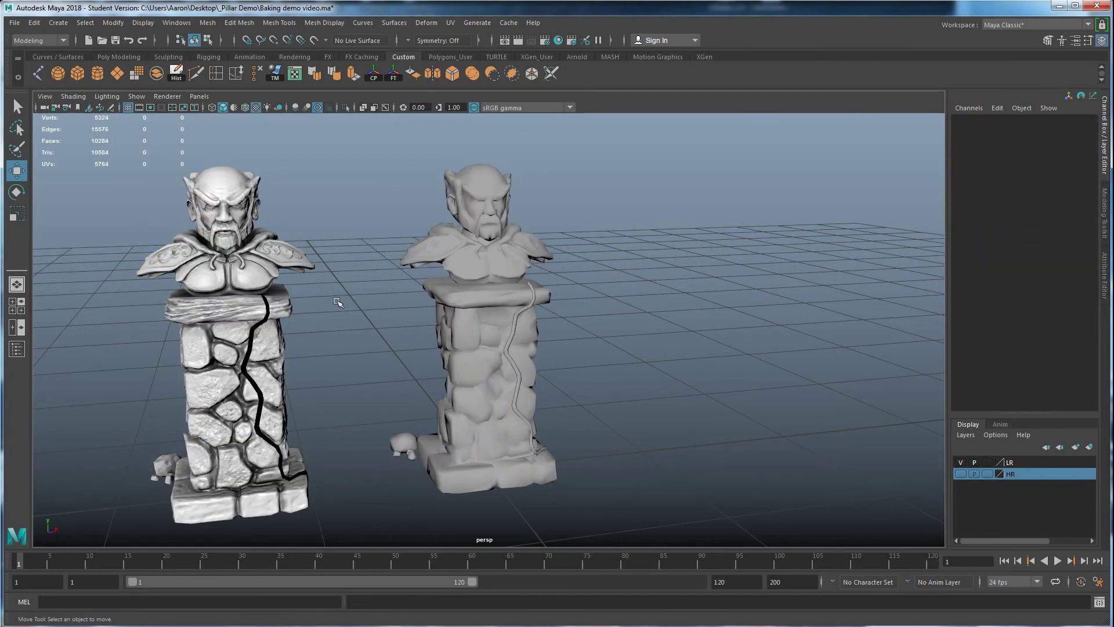
pyautogui.moveTo(399, 201); pyautogui.dragTo(543, 325)
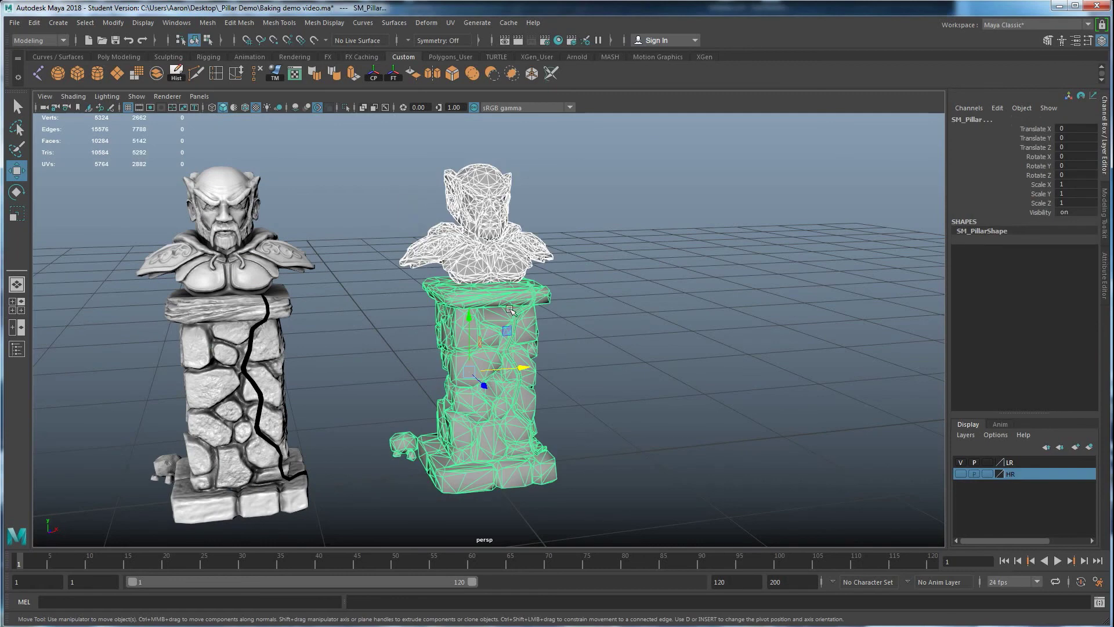
pyautogui.click(545, 346)
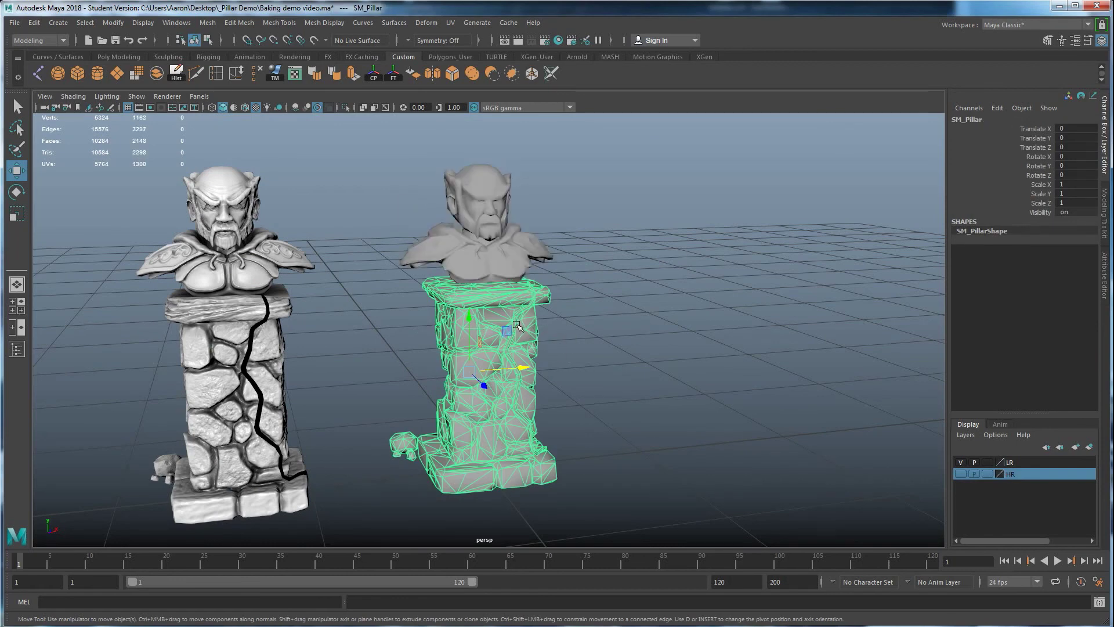
# Select the left pillar SM_Pillar1 and enter pivot-edit mode with D
pyautogui.click(285, 355)
pyautogui.moveTo(80, 211); pyautogui.dragTo(296, 406)
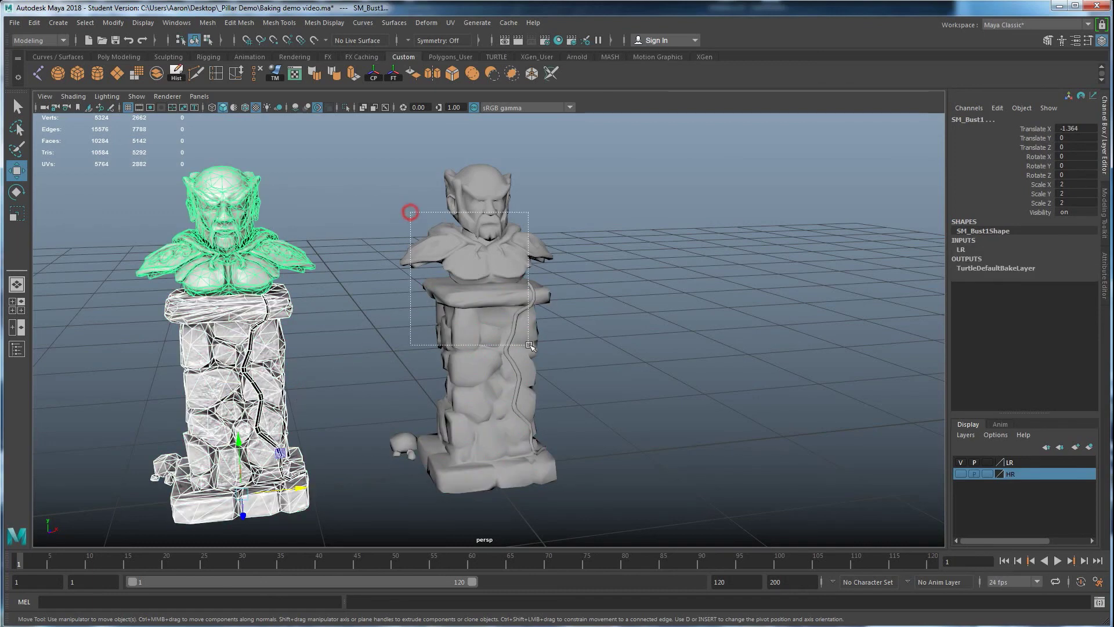
pyautogui.click(411, 214)
pyautogui.click(643, 369)
pyautogui.click(275, 385)
pyautogui.keyDown('alt'); pyautogui.moveTo(275, 385); pyautogui.dragTo(281, 325); pyautogui.keyUp('alt')
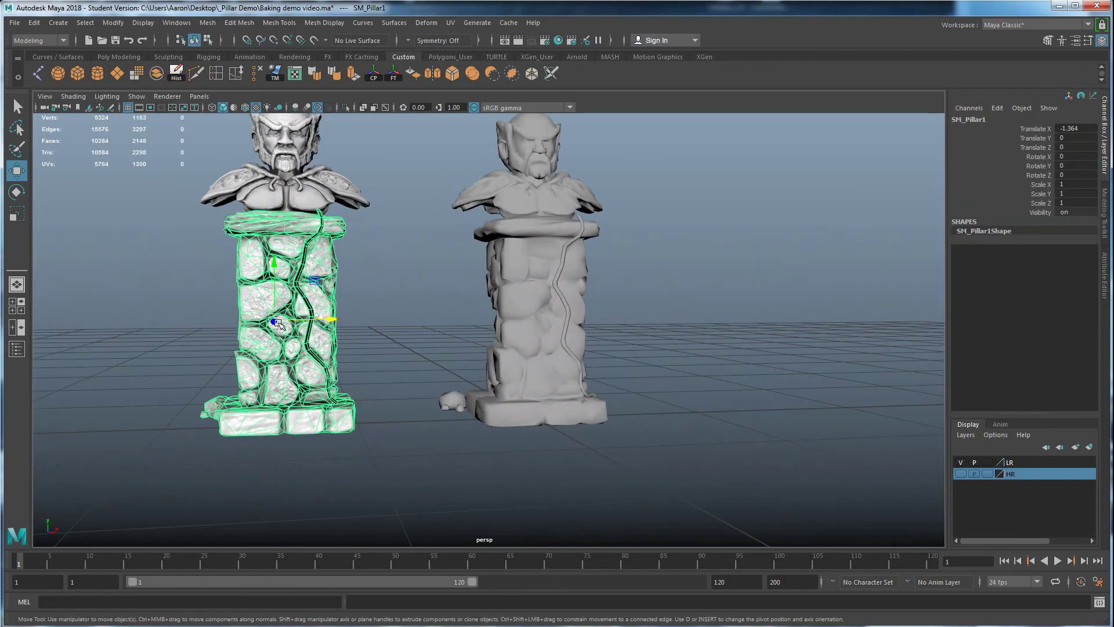
pyautogui.press('d')
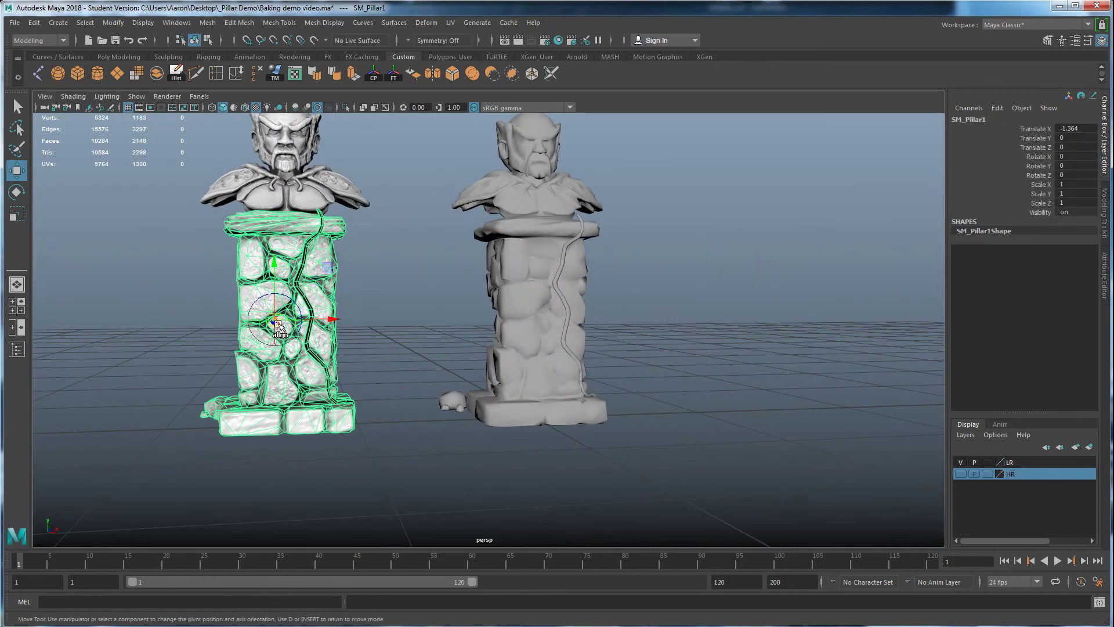
pyautogui.keyDown('alt'); pyautogui.moveTo(278, 325); pyautogui.dragTo(326, 348); pyautogui.keyUp('alt')
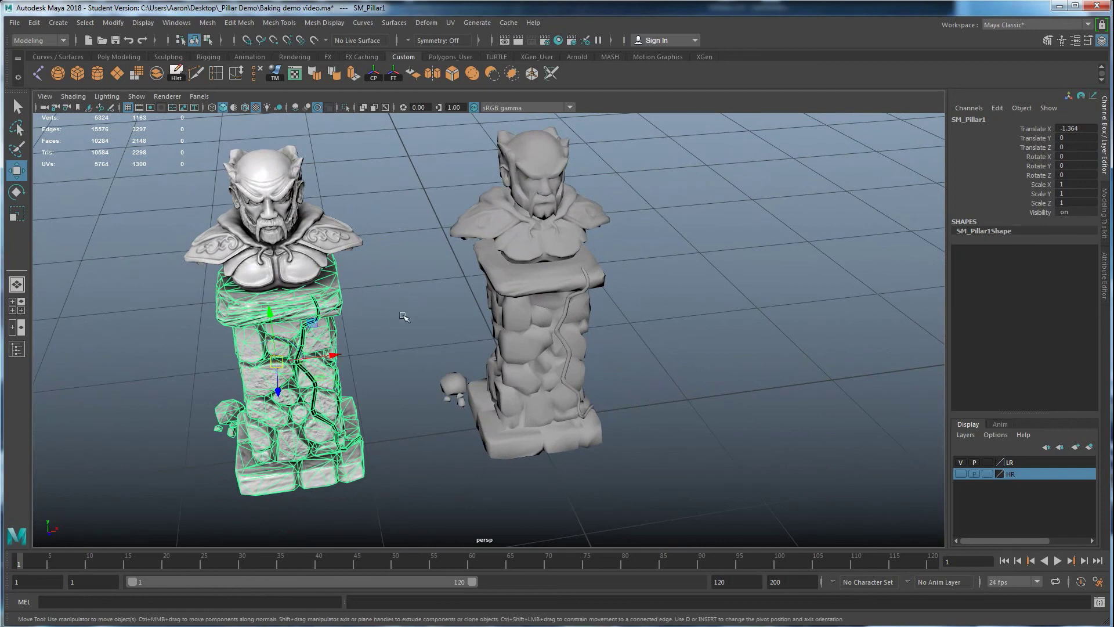
# Set the left model's Translate X to 0 to move it to the origin
pyautogui.click(586, 360)
pyautogui.hotkey('ctrl', 'z')
pyautogui.hotkey('ctrl', 'z')
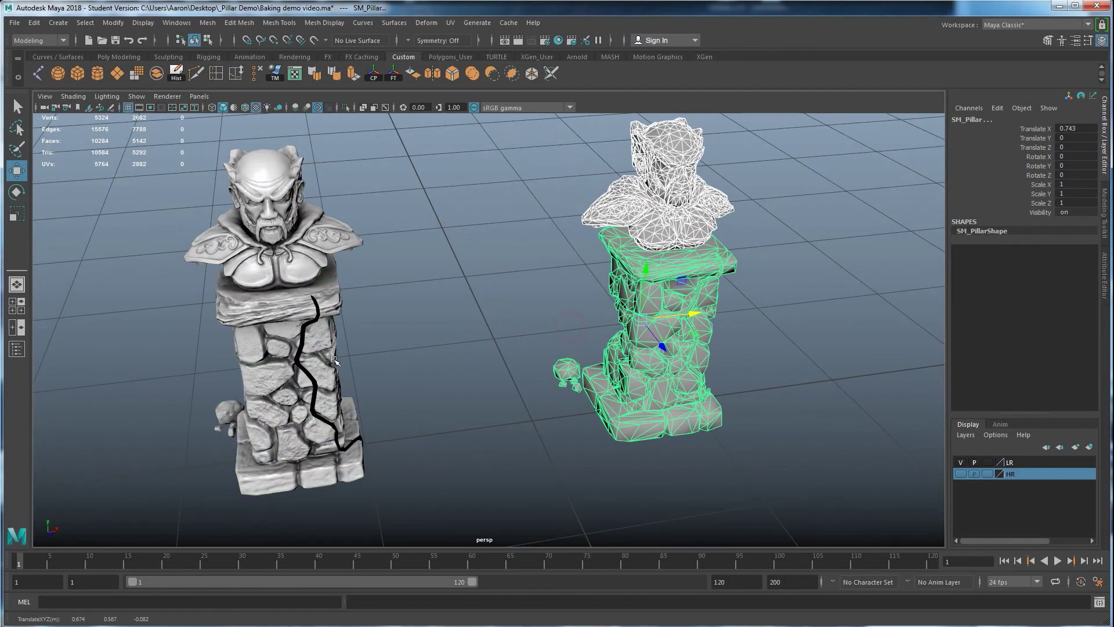
pyautogui.doubleClick(1071, 128)
pyautogui.write('0')
pyautogui.press('Return')
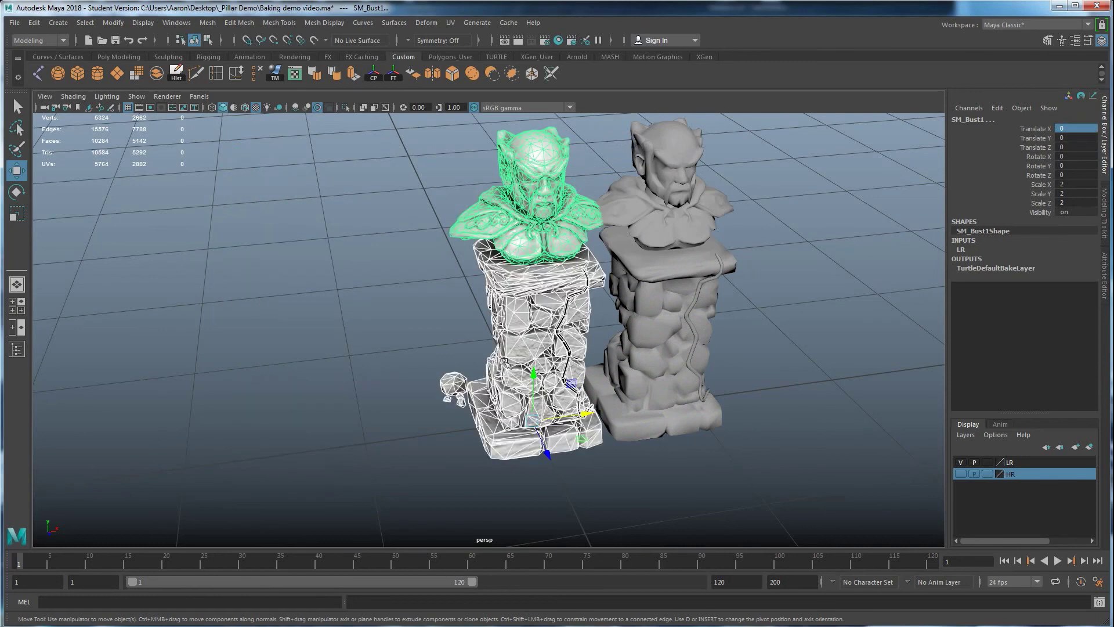
# Snap SM_Pillar1's pivot down to the base of the pillar
pyautogui.click(533, 334)
pyautogui.press('d')
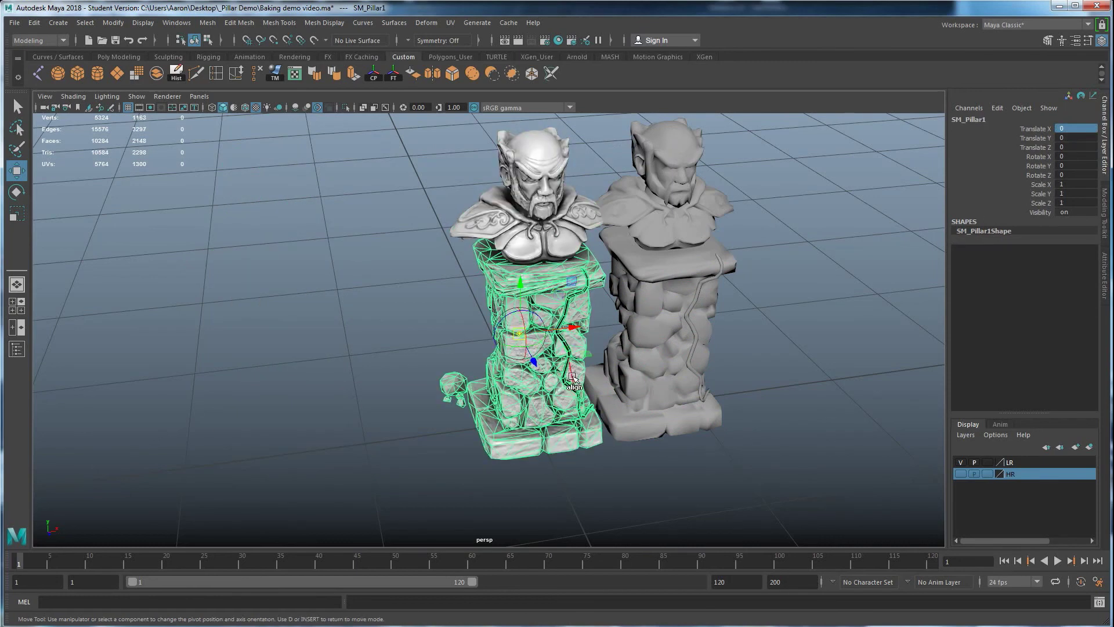
pyautogui.keyDown('alt'); pyautogui.moveTo(548, 392); pyautogui.dragTo(557, 363); pyautogui.keyUp('alt')
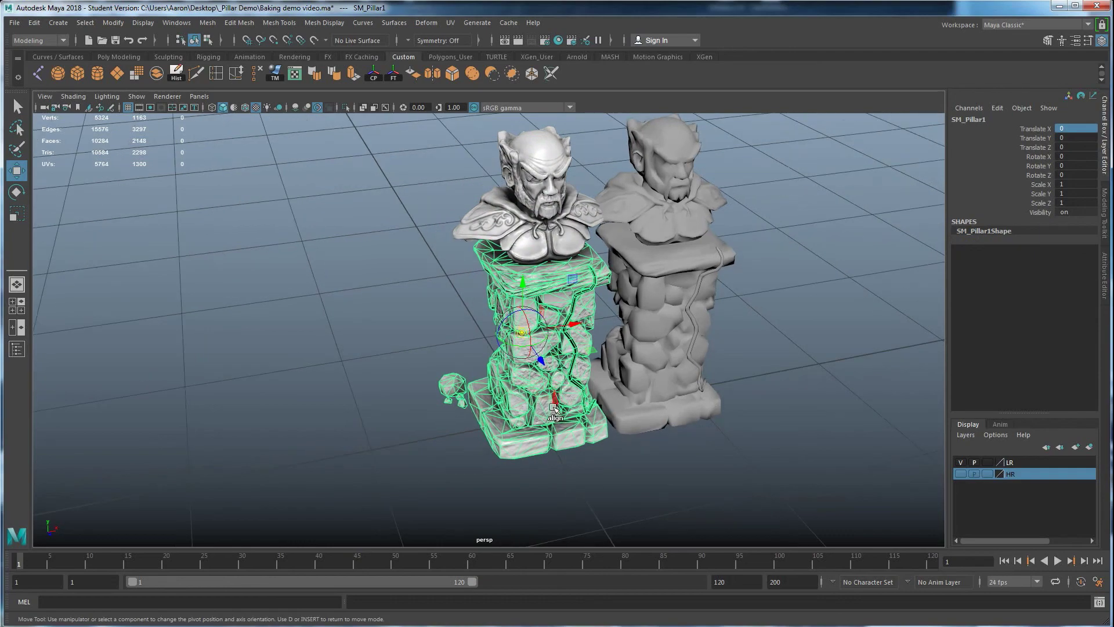
pyautogui.moveTo(545, 415); pyautogui.dragTo(537, 445, button='middle')
pyautogui.moveTo(536, 445)
pyautogui.keyDown('alt'); pyautogui.mouseDown()
pyautogui.moveTo(604, 447)
pyautogui.moveTo(580, 464)
pyautogui.moveTo(548, 400)
pyautogui.moveTo(550, 456)
pyautogui.mouseUp(); pyautogui.keyUp('alt')
pyautogui.press('d')
# Select the left pillar and bust SM_Bust1 together
pyautogui.keyDown('alt'); pyautogui.moveTo(586, 389); pyautogui.dragTo(442, 434); pyautogui.keyUp('alt')
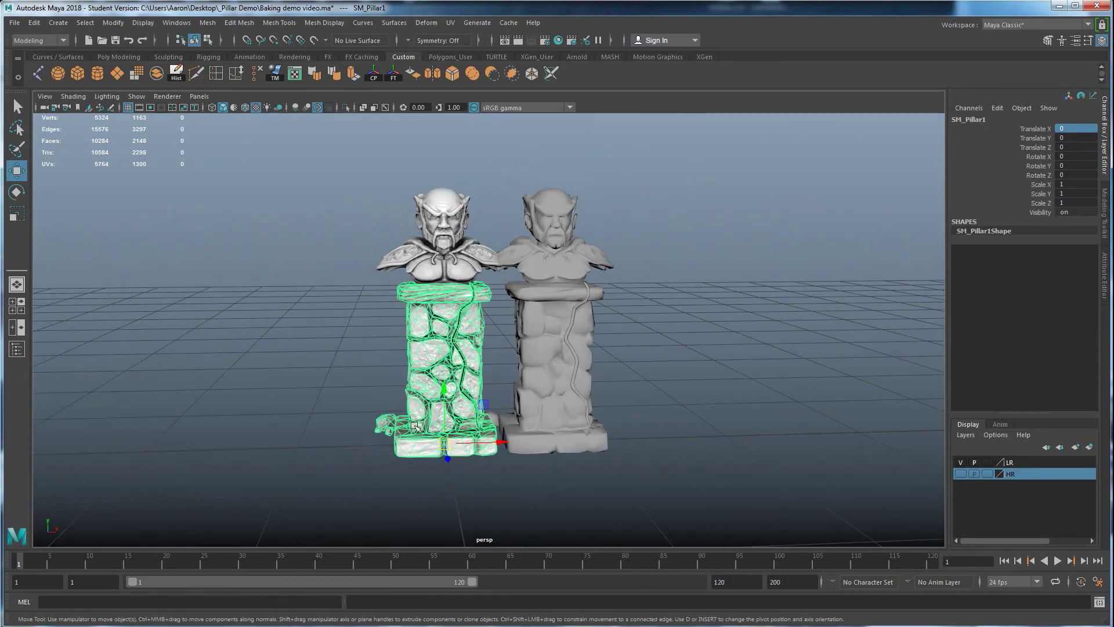
pyautogui.click(421, 257)
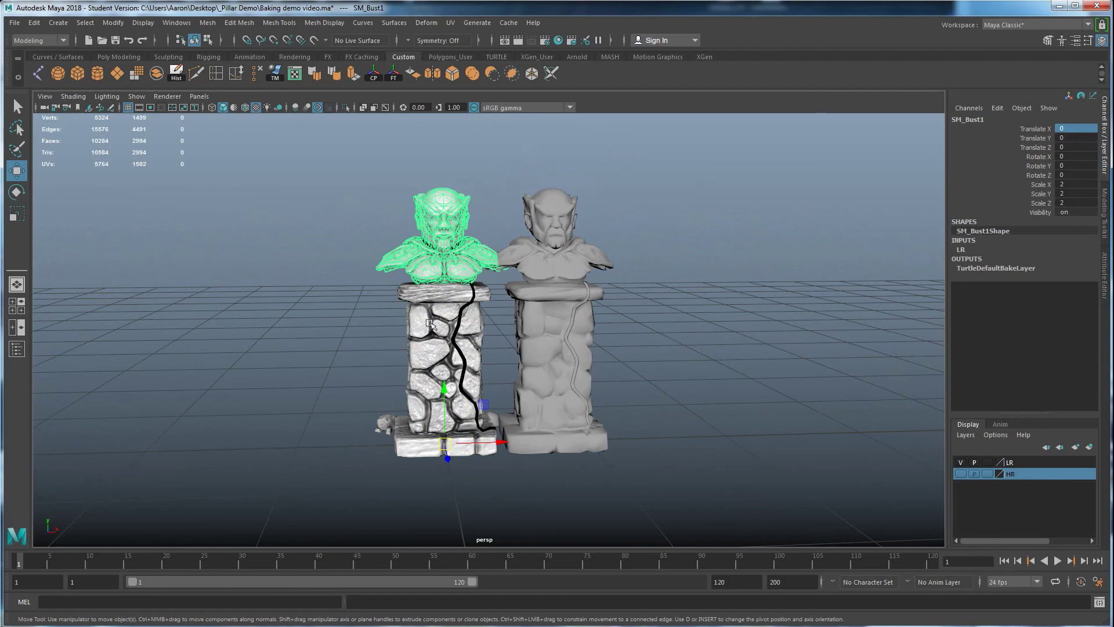
pyautogui.click(418, 363)
pyautogui.keyDown('shift'); pyautogui.moveTo(350, 206); pyautogui.dragTo(414, 304); pyautogui.keyUp('shift')
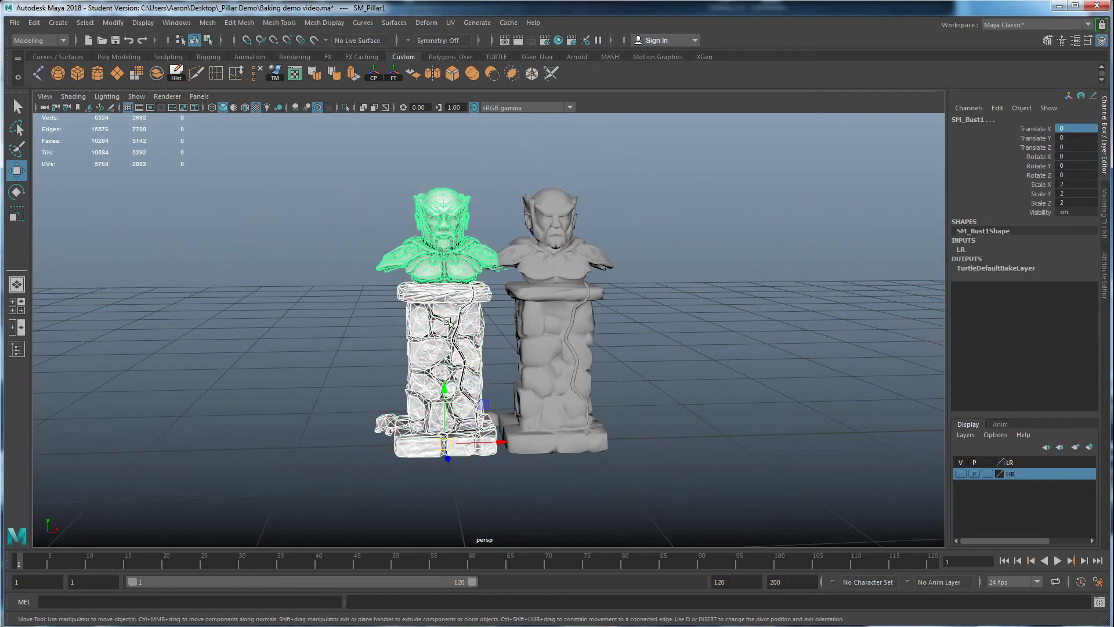
# Export the selection over the existing SM_Pillar.fbx, confirming the replace
pyautogui.click(14, 22)
pyautogui.moveTo(54, 198)
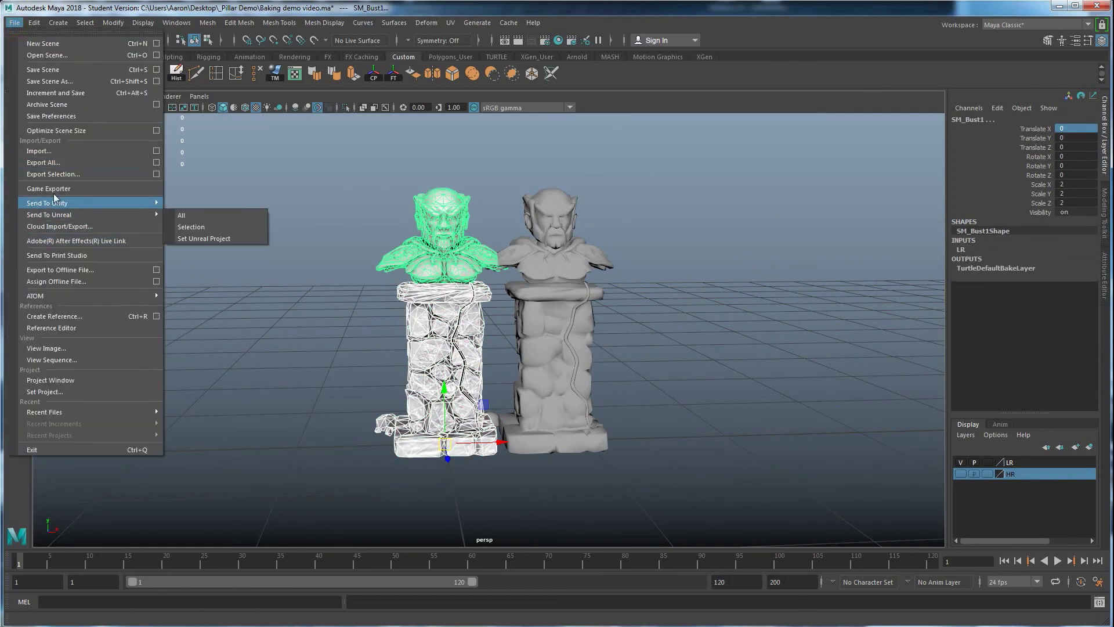
pyautogui.click(53, 174)
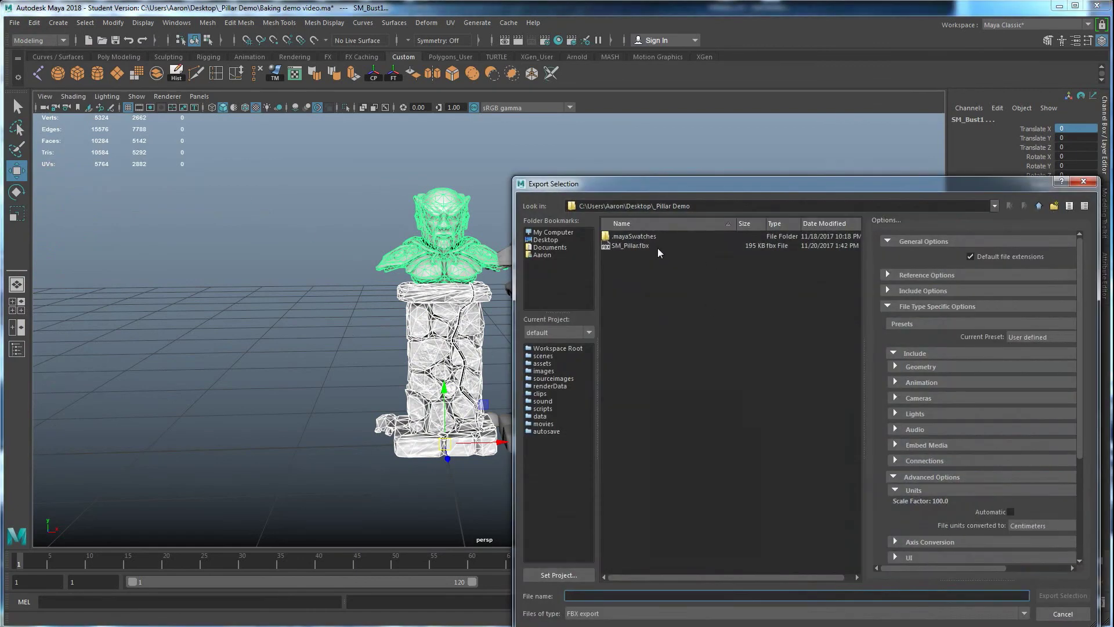
pyautogui.click(642, 247)
pyautogui.click(1062, 596)
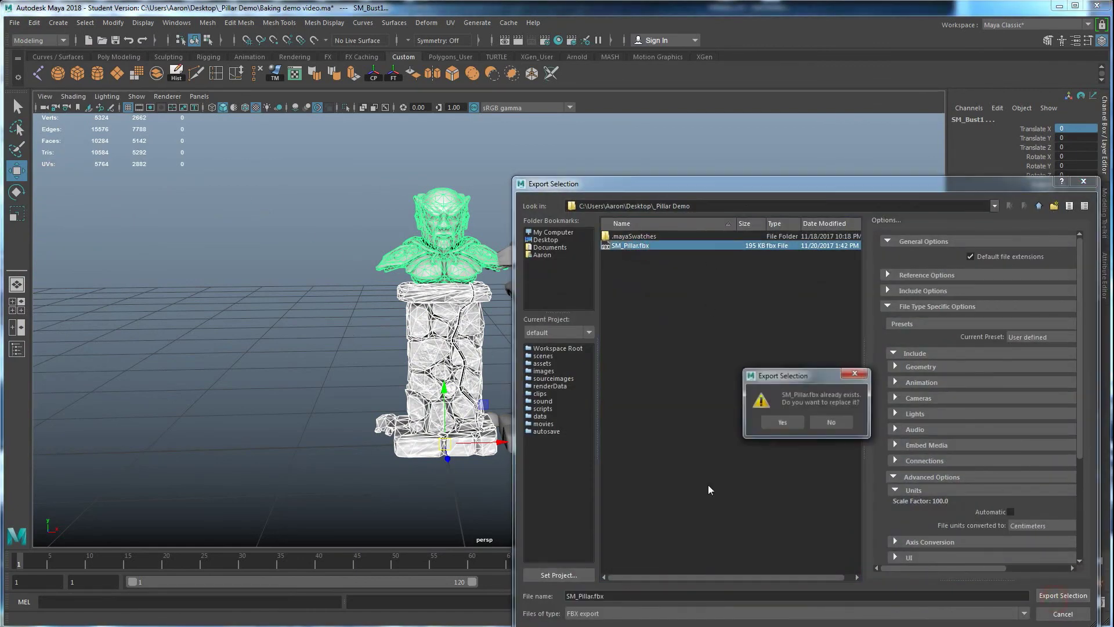
pyautogui.click(781, 423)
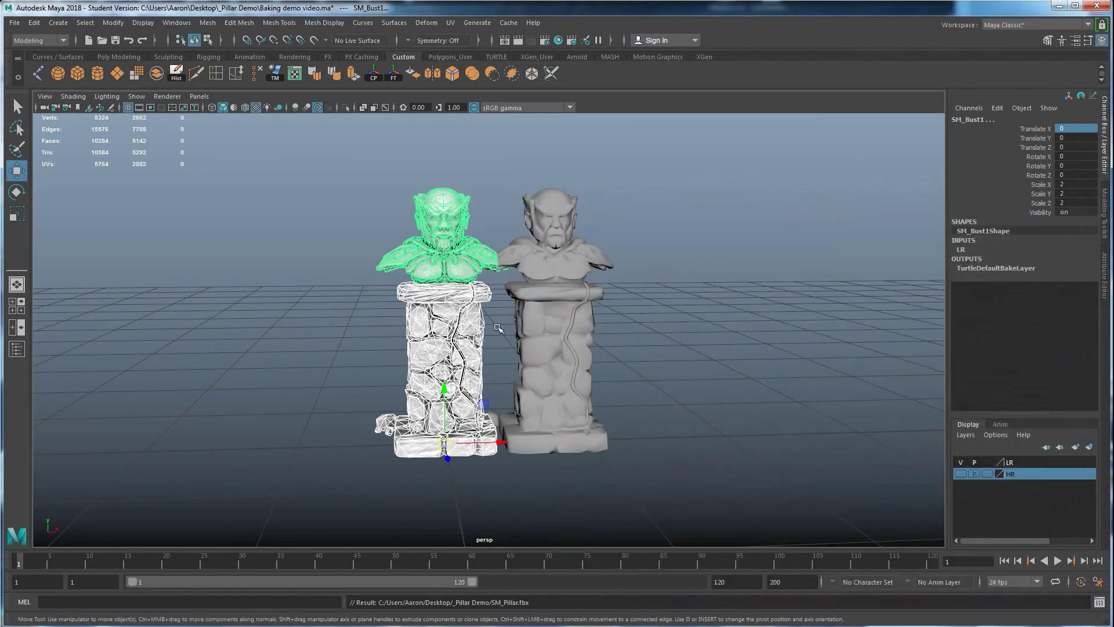
# Slide the baked bust and pillar left and set the right pillar's Translate X to 0
pyautogui.moveTo(498, 442); pyautogui.dragTo(264, 440)
pyautogui.click(684, 368)
pyautogui.click(1089, 131)
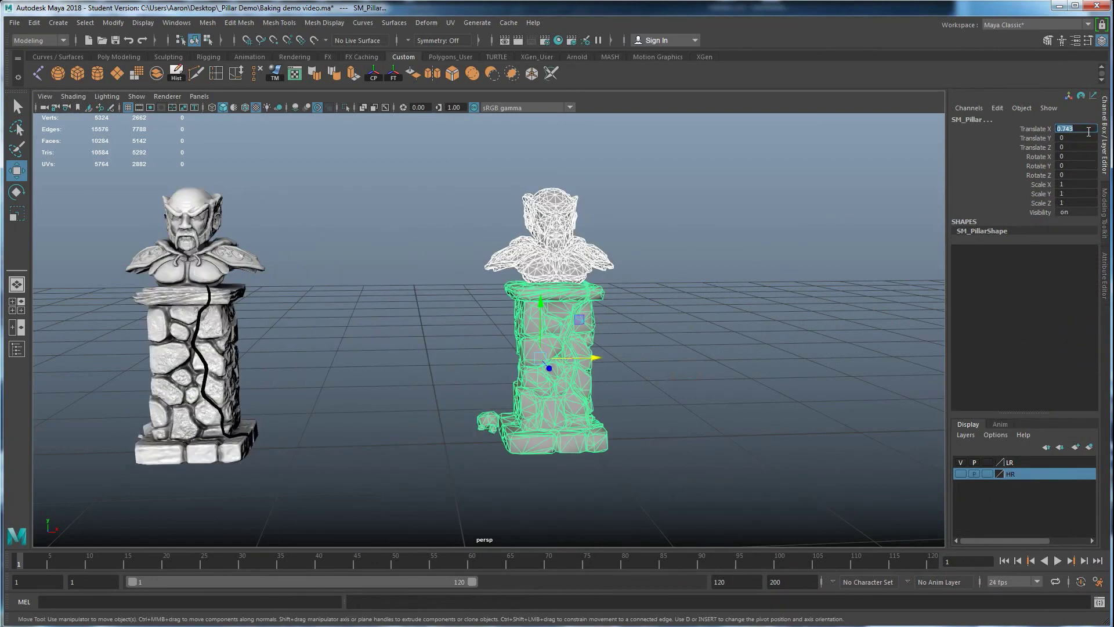
pyautogui.write('0')
pyautogui.press('Return')
pyautogui.keyDown('alt'); pyautogui.moveTo(538, 400); pyautogui.dragTo(701, 420); pyautogui.keyUp('alt')
pyautogui.click(659, 405)
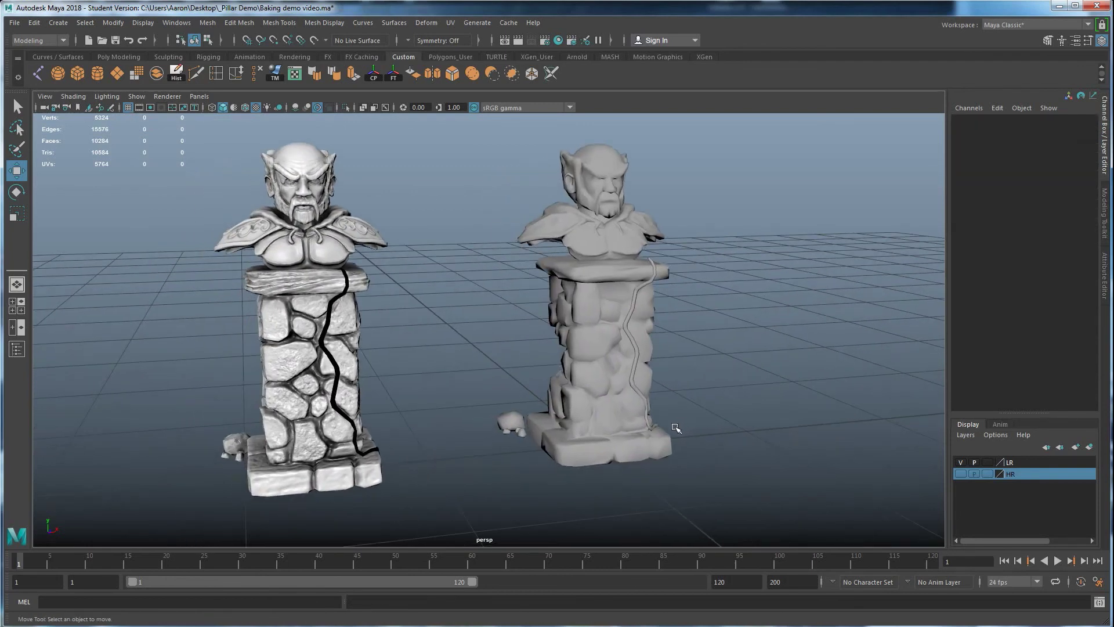